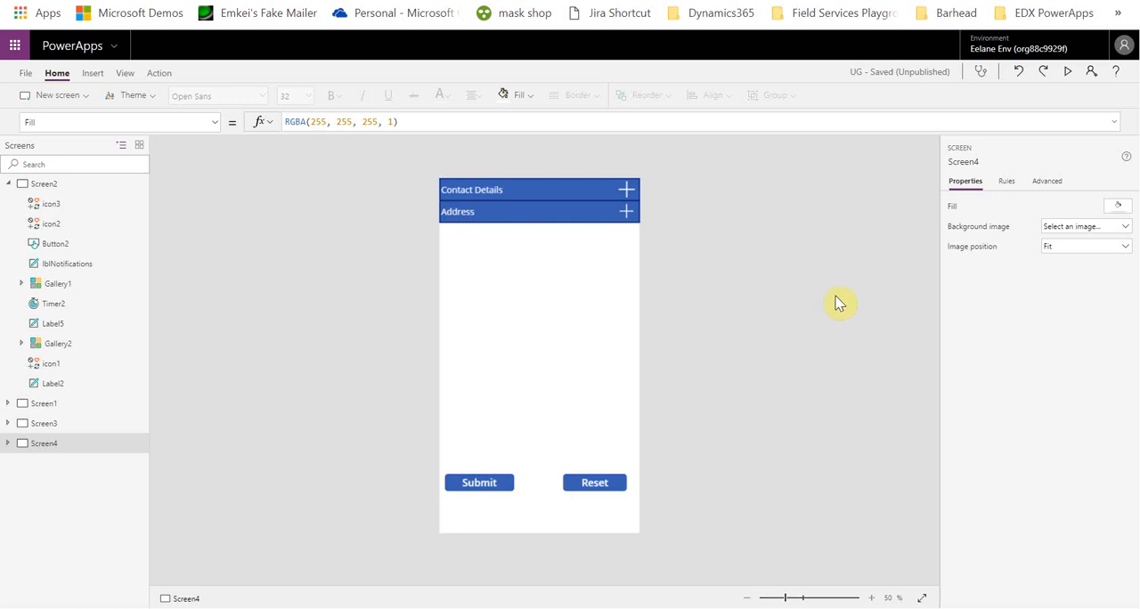
Preview the app and expand and collapse its Contact Details and Address sections
left_click(1068, 71)
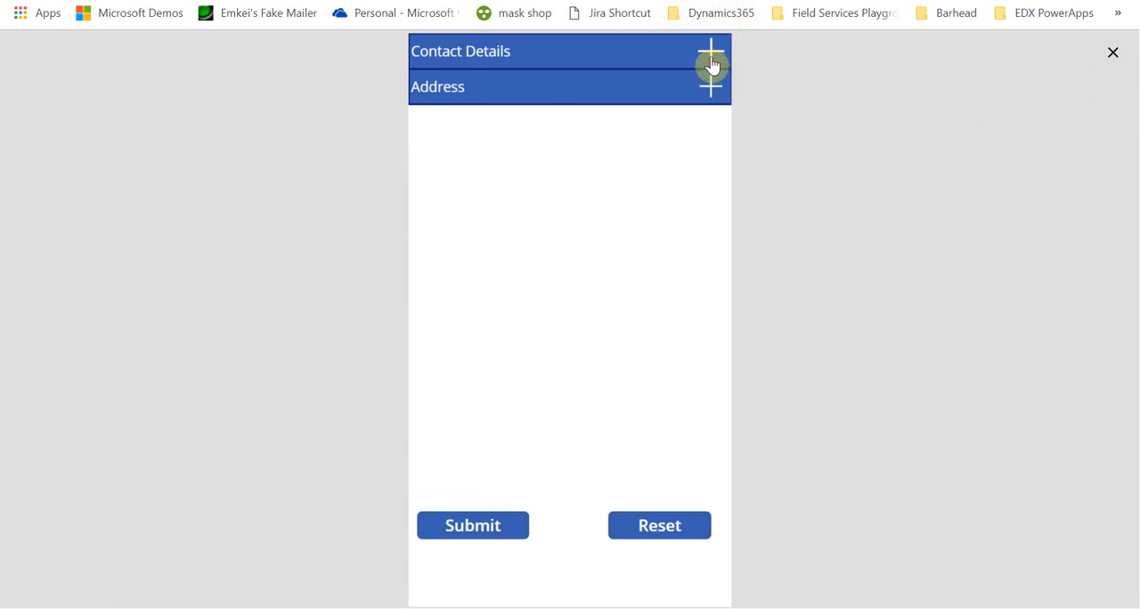
left_click(713, 64)
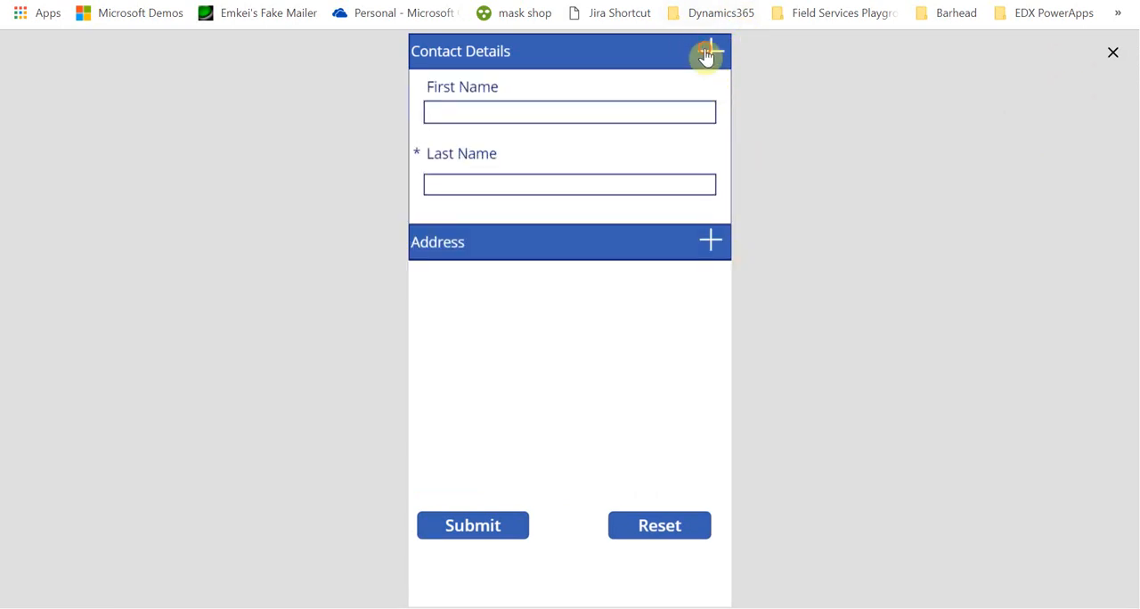
left_click(709, 52)
left_click(713, 96)
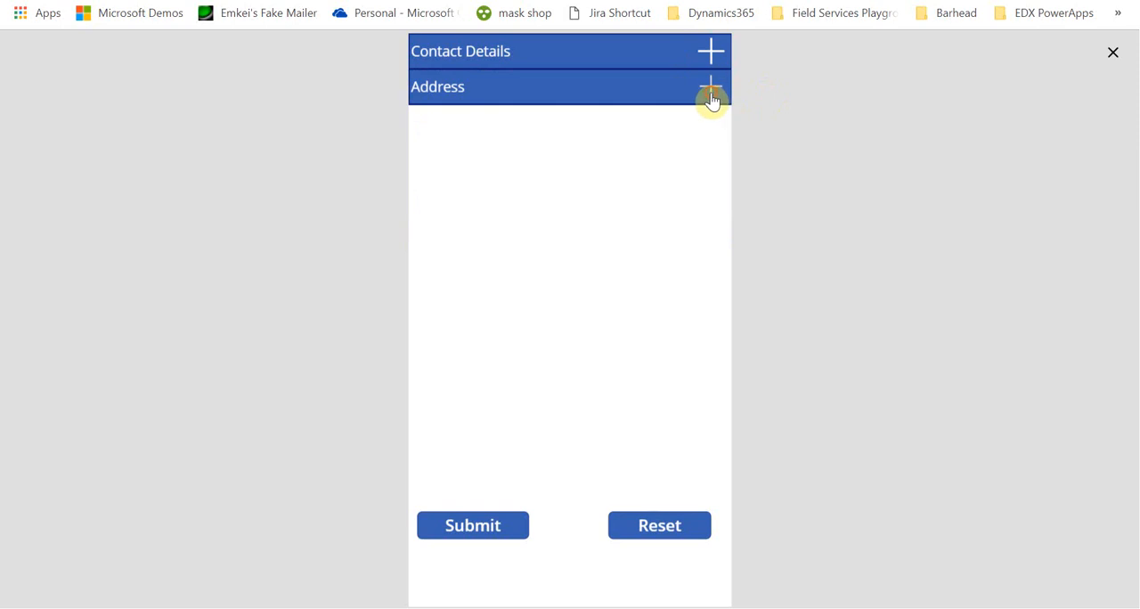
left_click(711, 51)
left_click(711, 51)
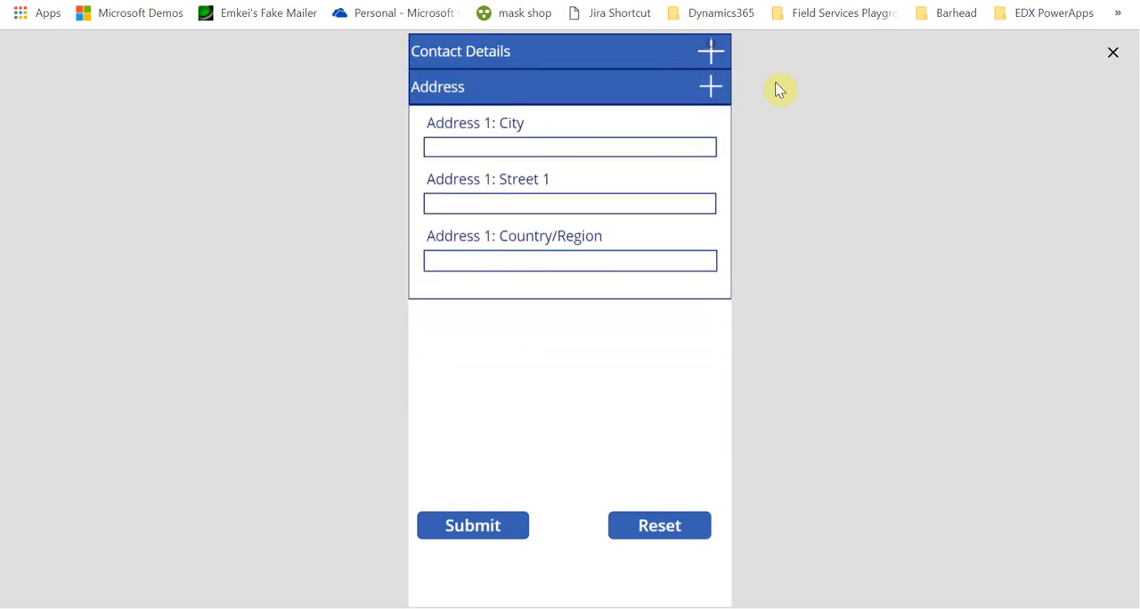
left_click(711, 88)
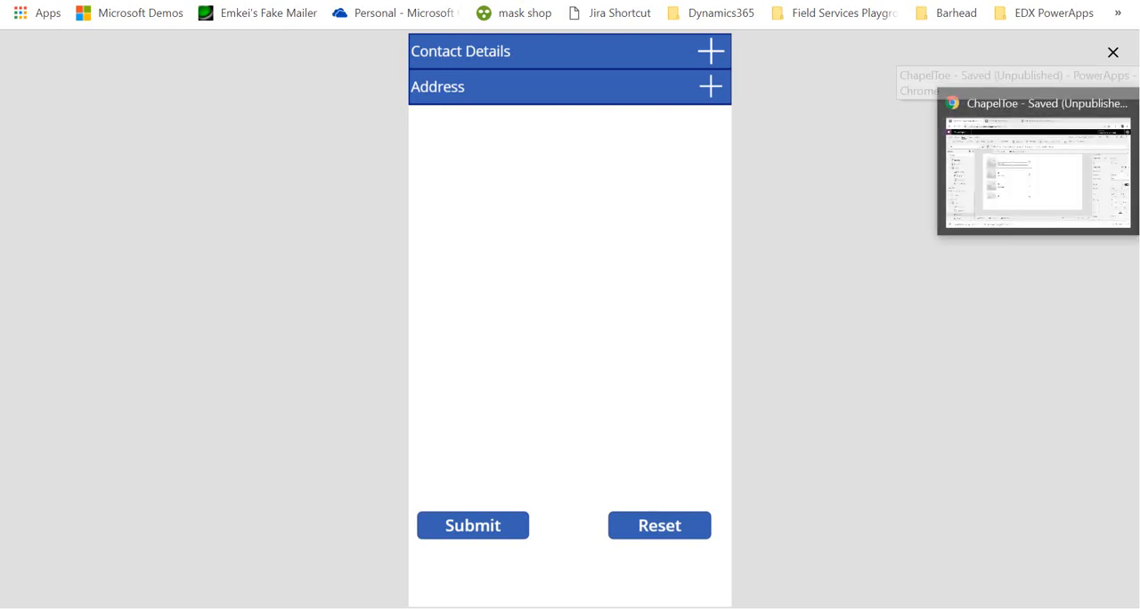
Switch to the Contoso environment's app list and create a blank canvas app with phone layout, skipping the welcome dialog
mouse_move(1139, 207)
left_click(1038, 214)
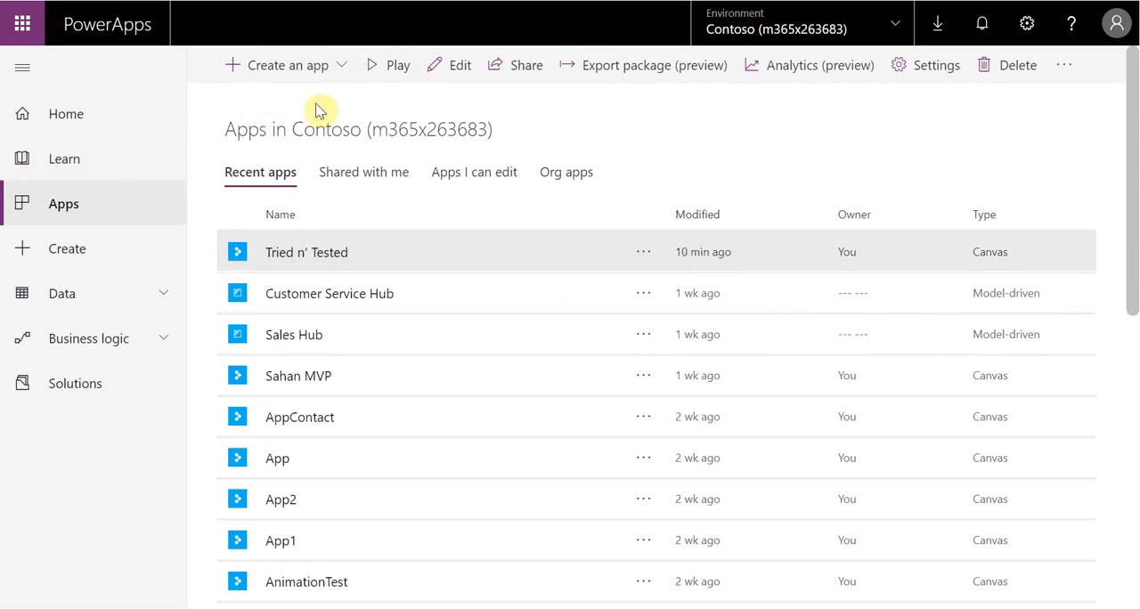
left_click(309, 71)
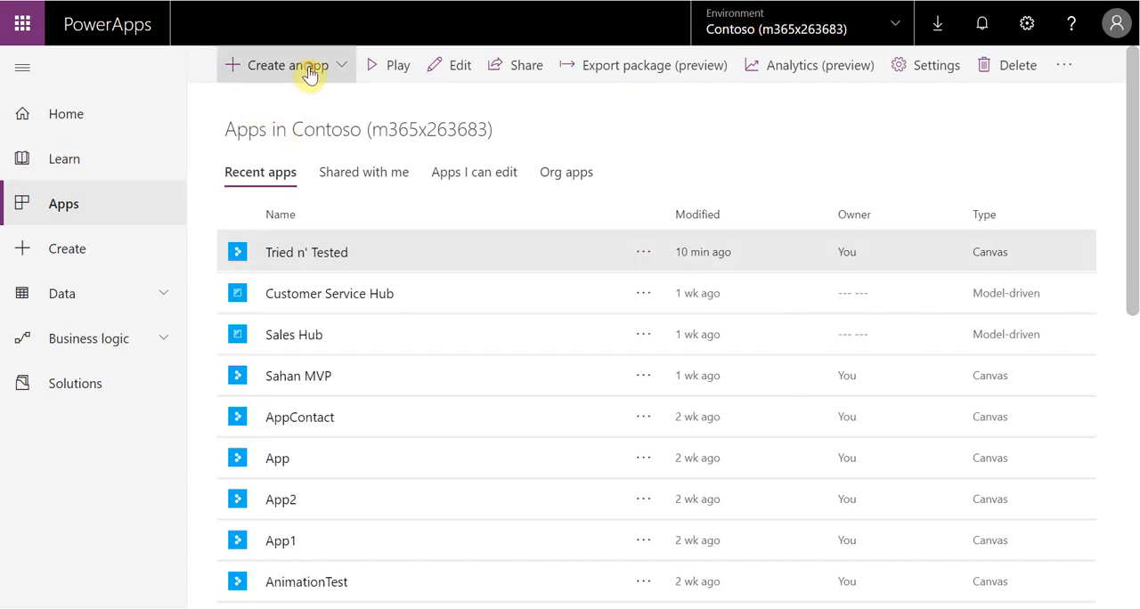
left_click(300, 98)
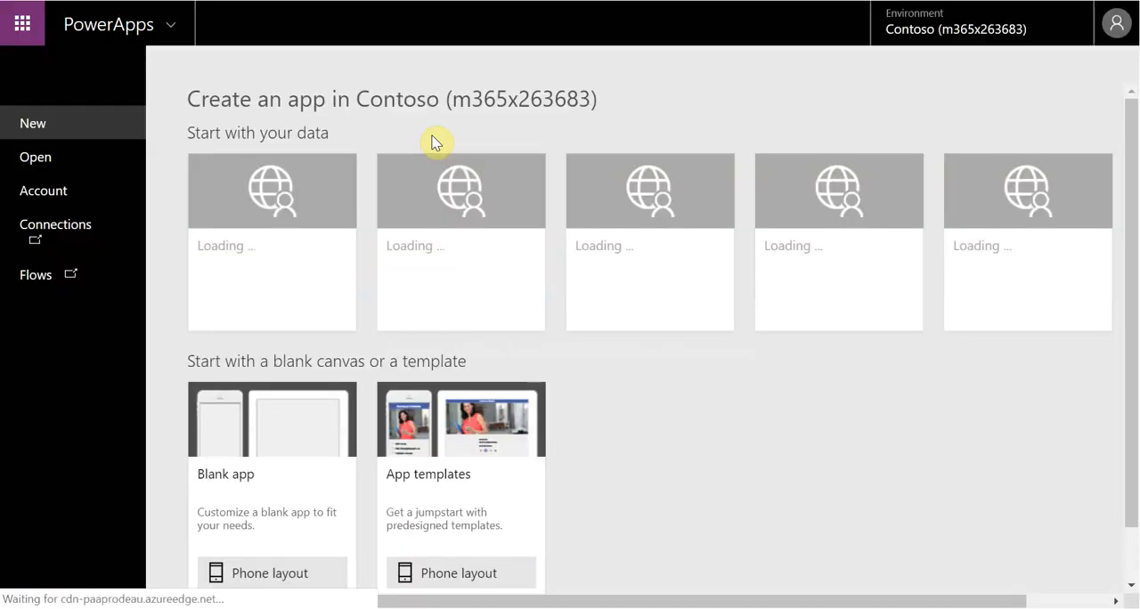
left_click(294, 572)
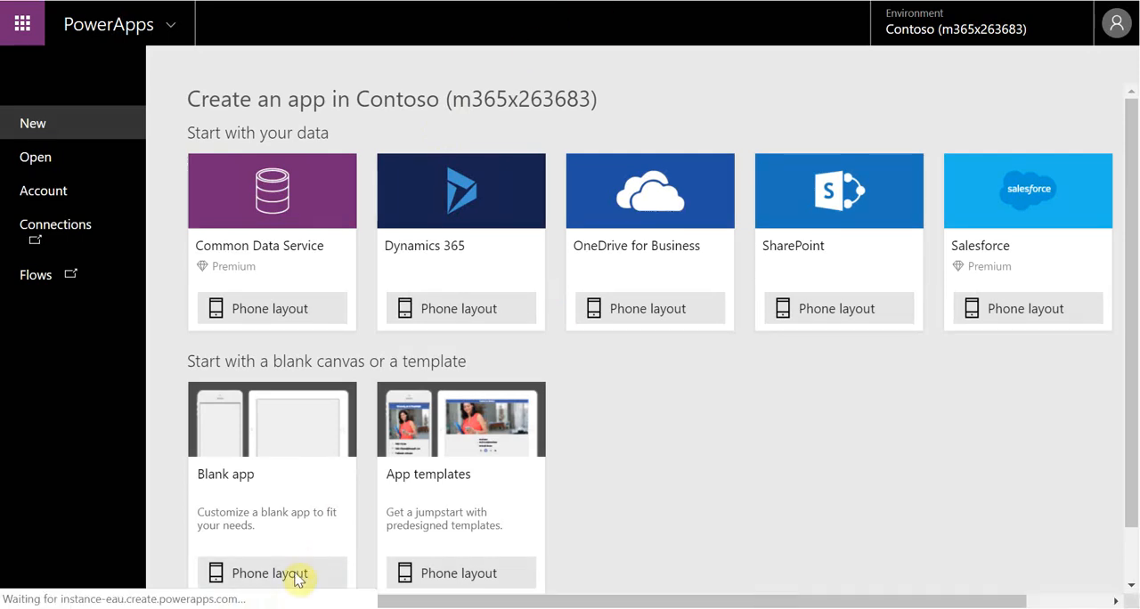
scroll(294, 570, "down", 1)
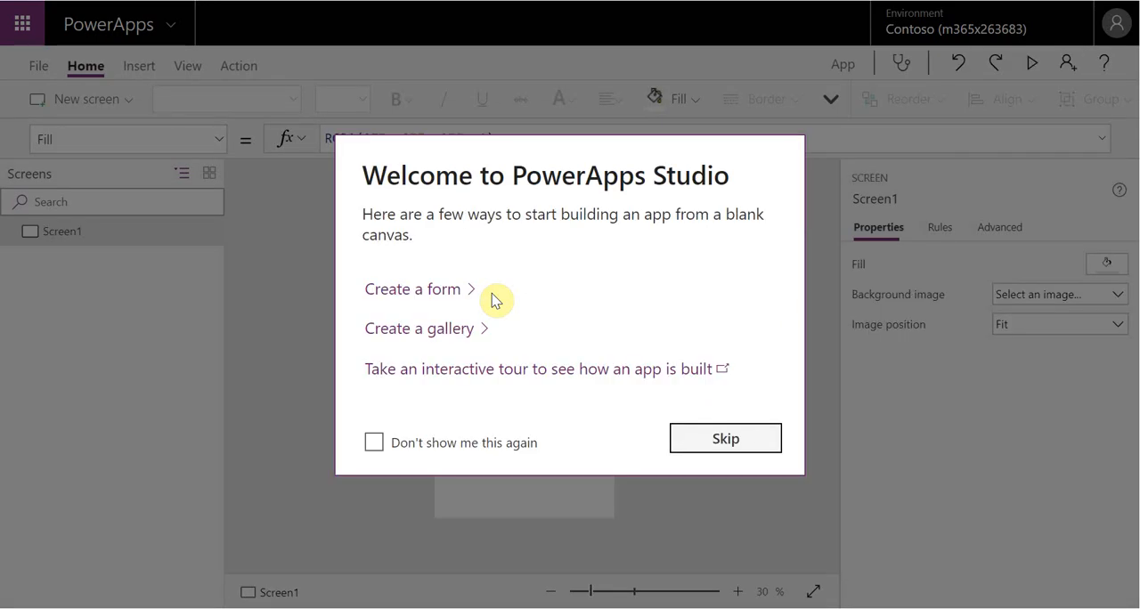
left_click(736, 445)
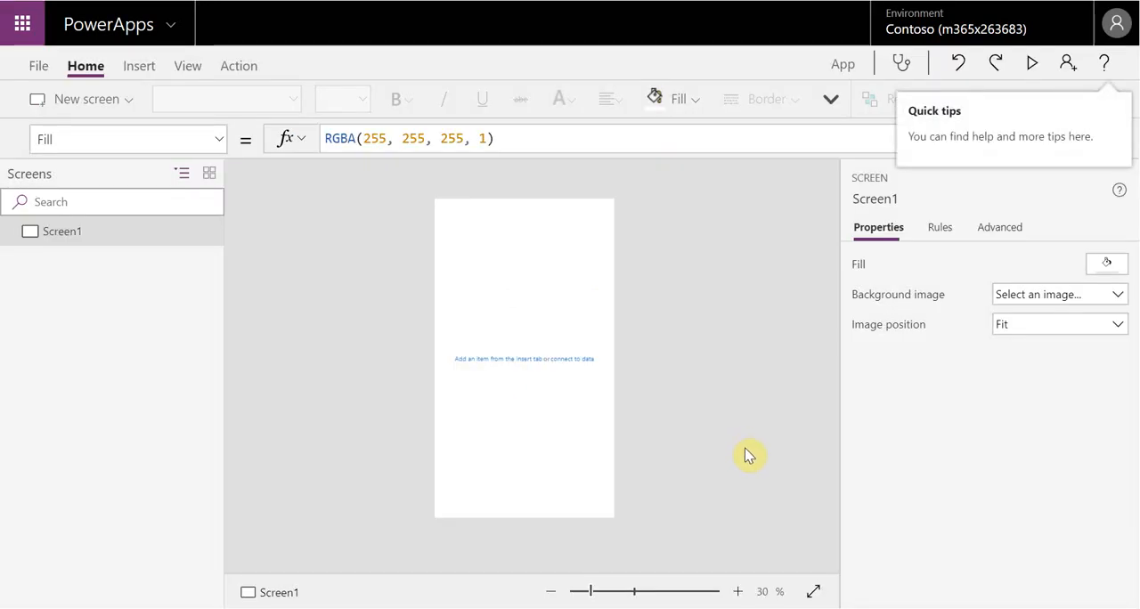
Add the Accounts entity from Common Data Service as a data source for the app
left_click(187, 67)
left_click(100, 97)
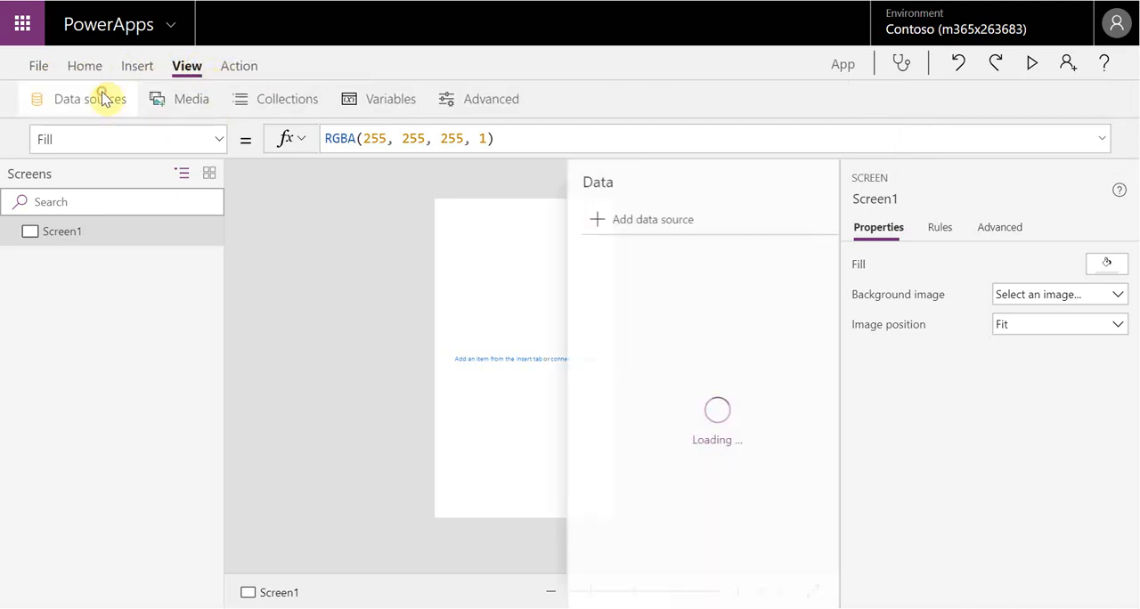
left_click(570, 220)
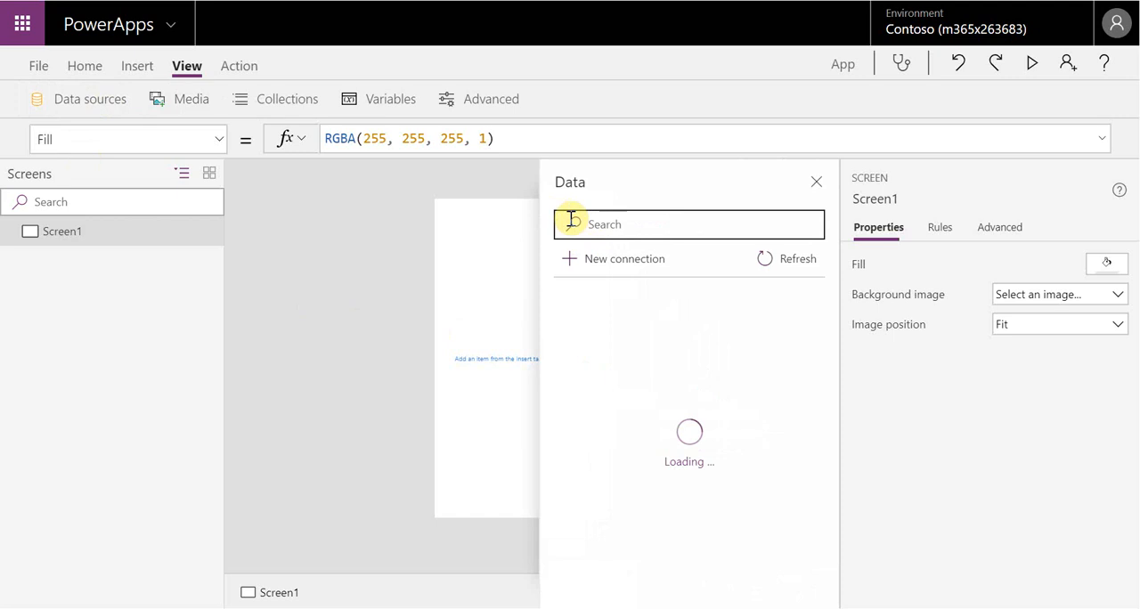
left_click(653, 230)
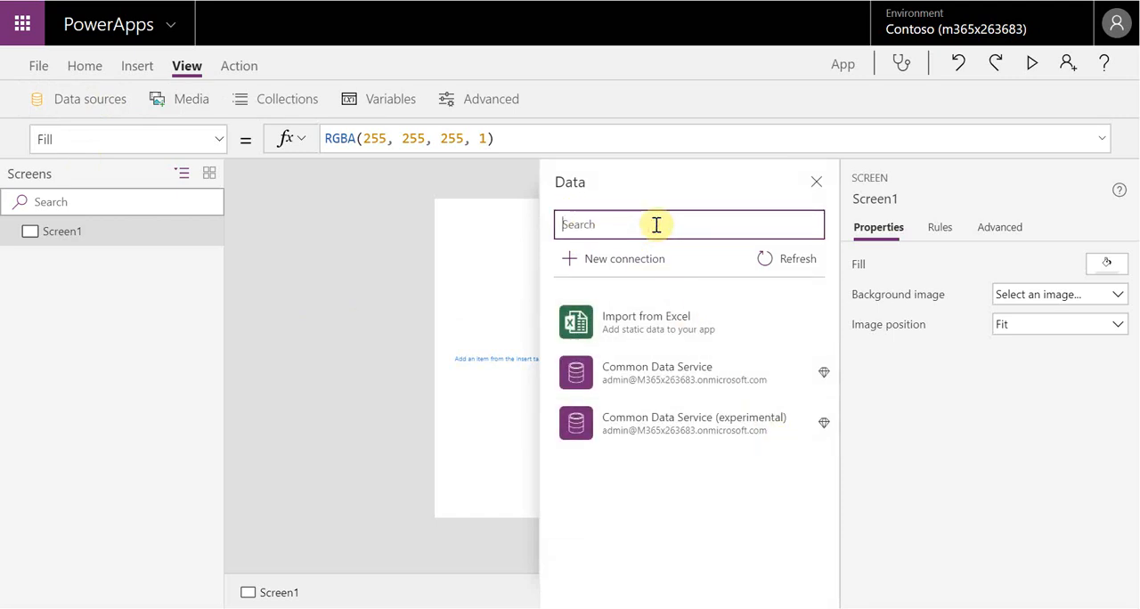
left_click(691, 388)
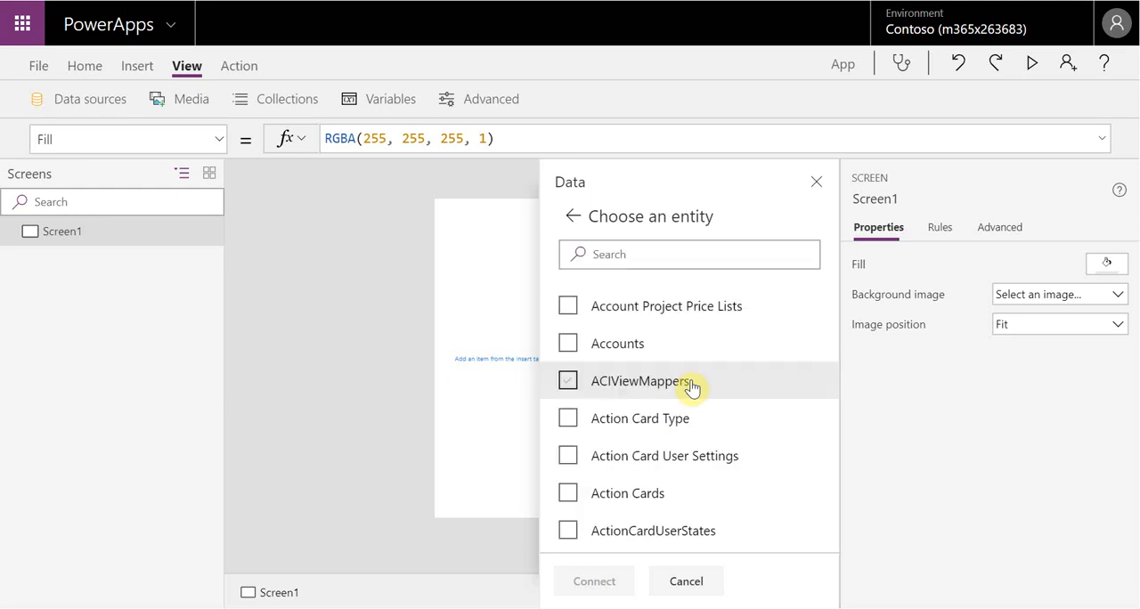
left_click(671, 259)
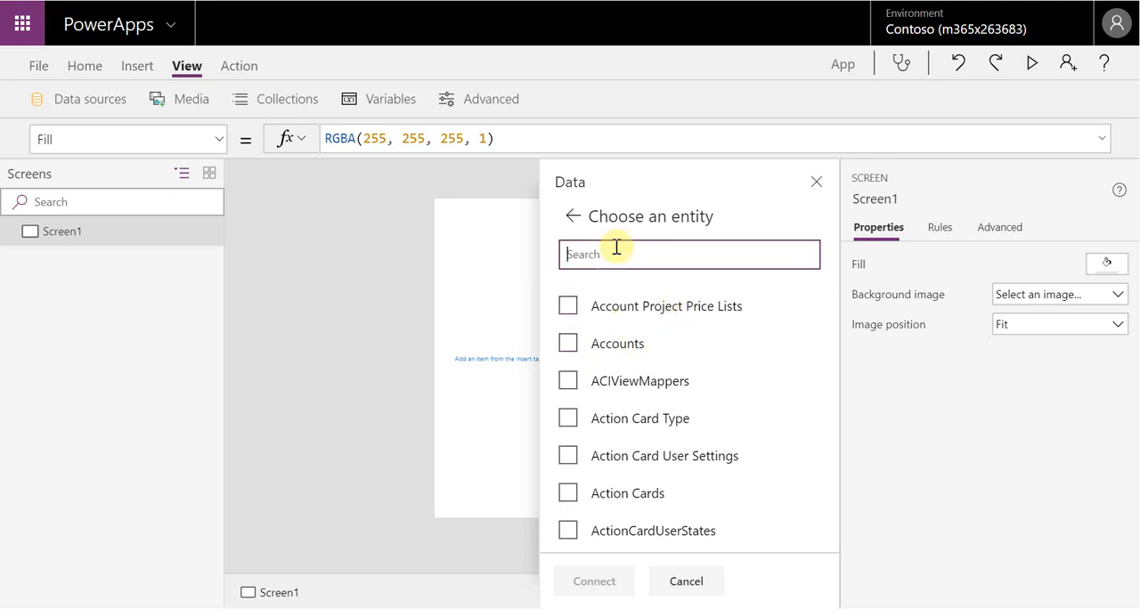
type("Acco")
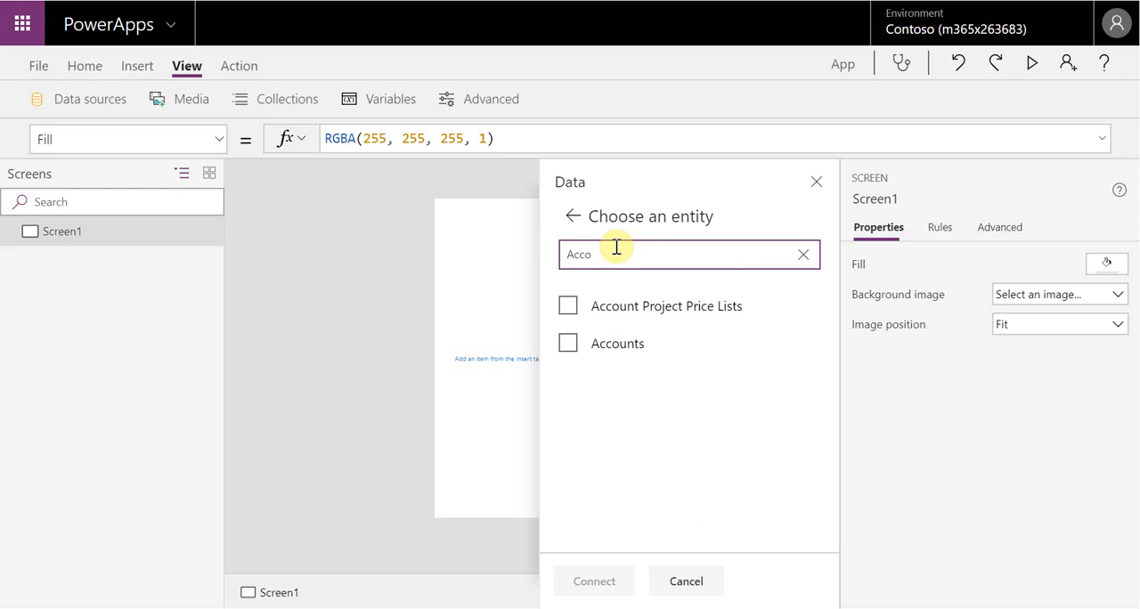
left_click(568, 344)
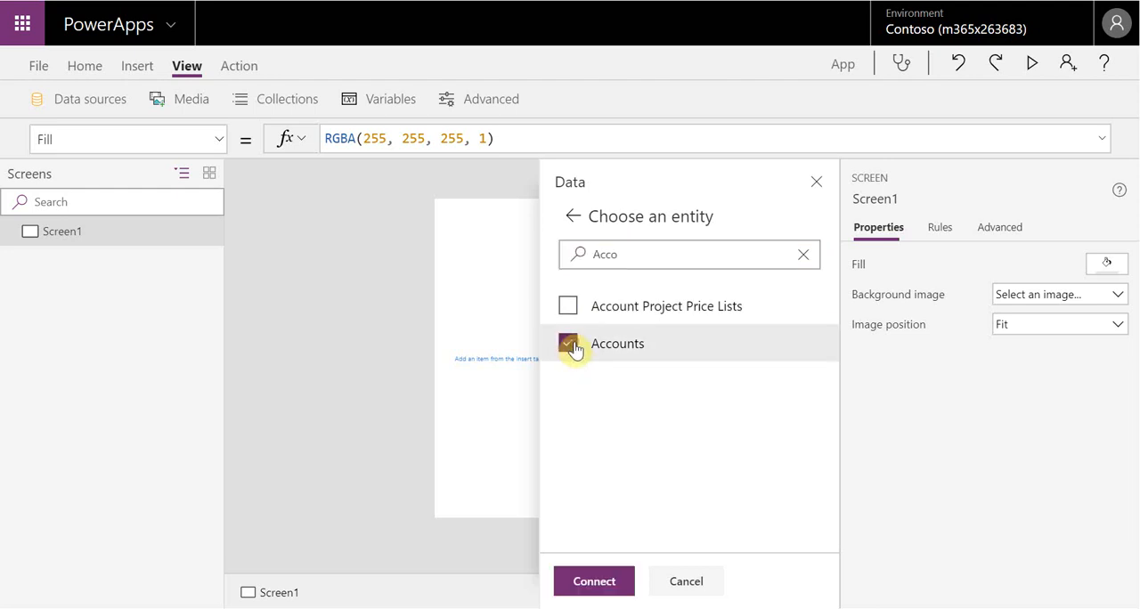
left_click(606, 595)
left_click(595, 374)
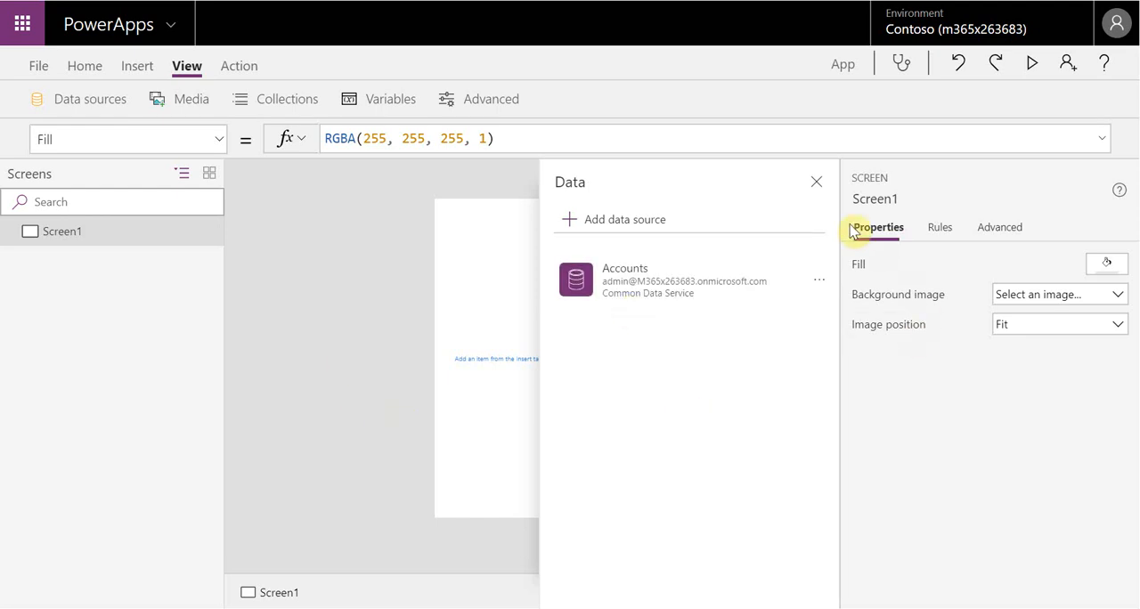
left_click(817, 182)
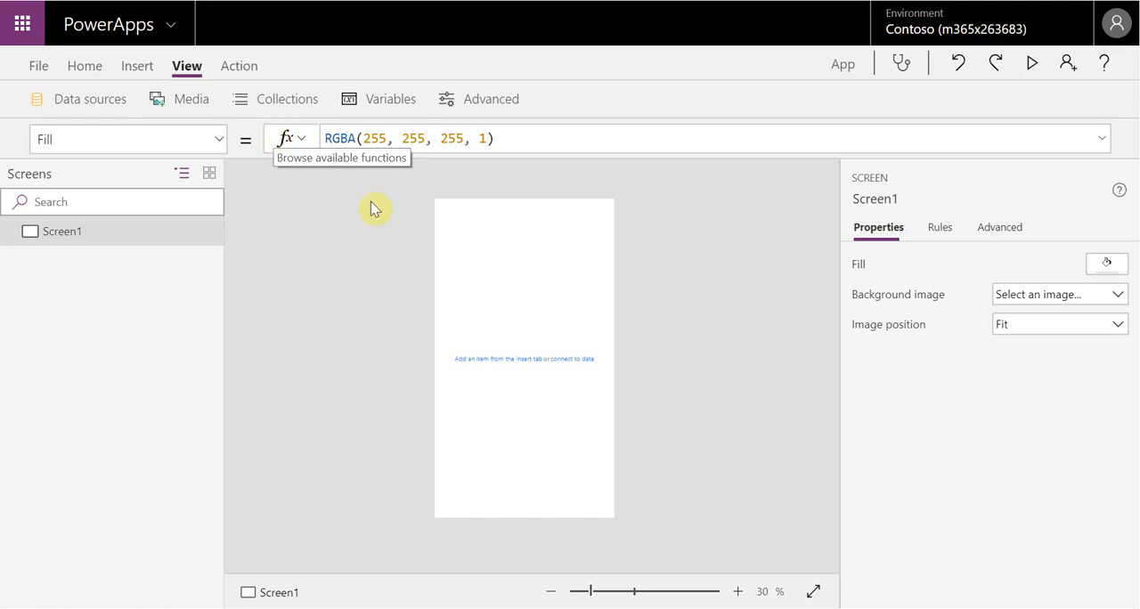
Insert an edit form on Screen1 and move it down to about Y 146
left_click(145, 70)
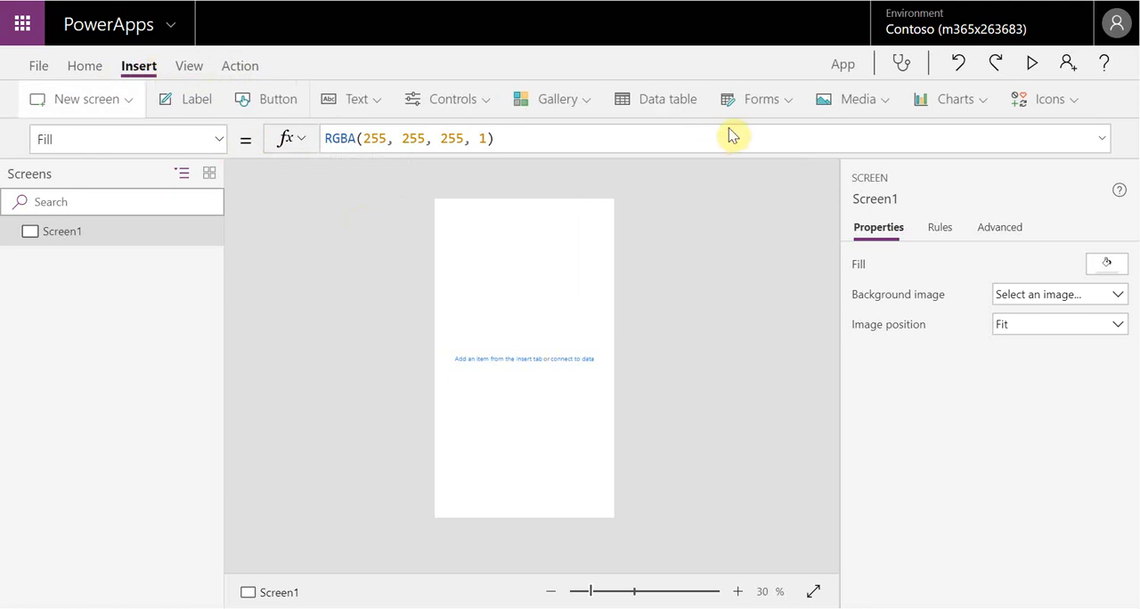
left_click(791, 106)
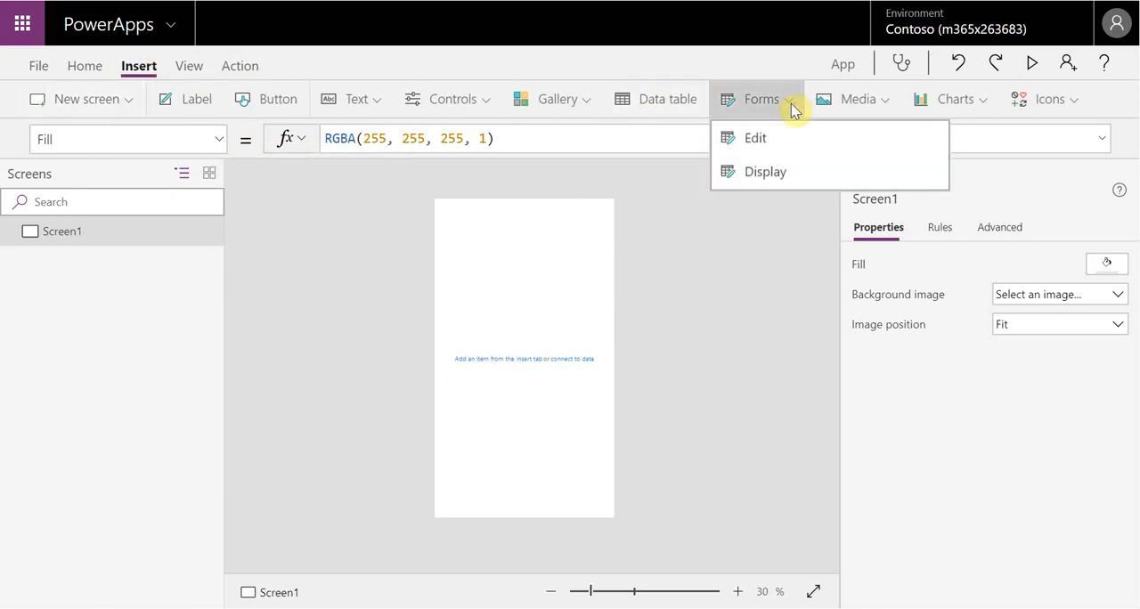
left_click(762, 139)
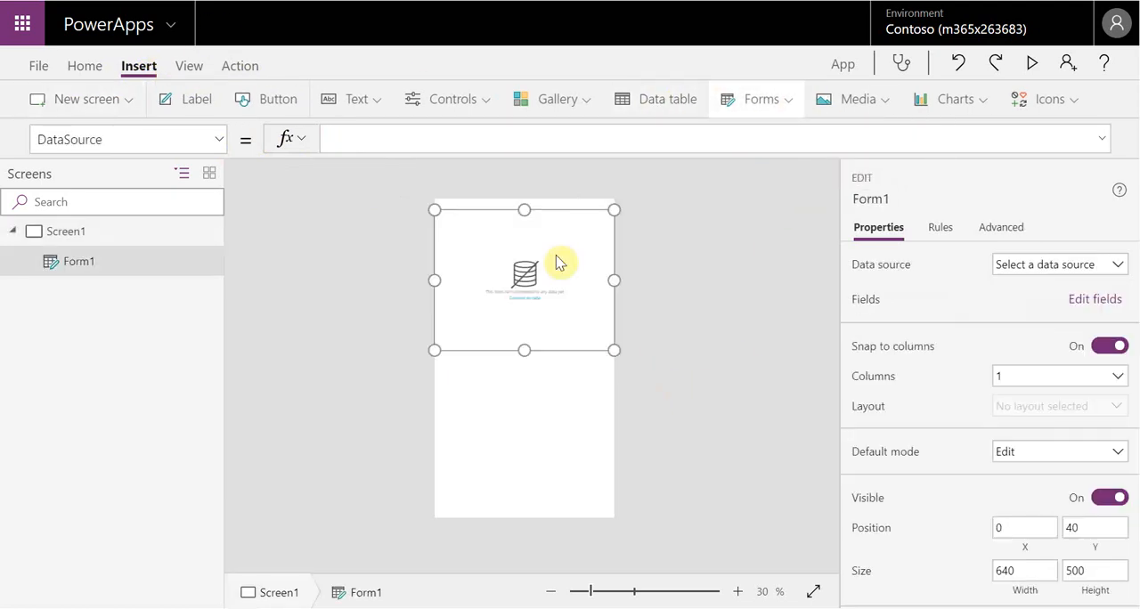
left_click_drag(567, 219, 567, 240)
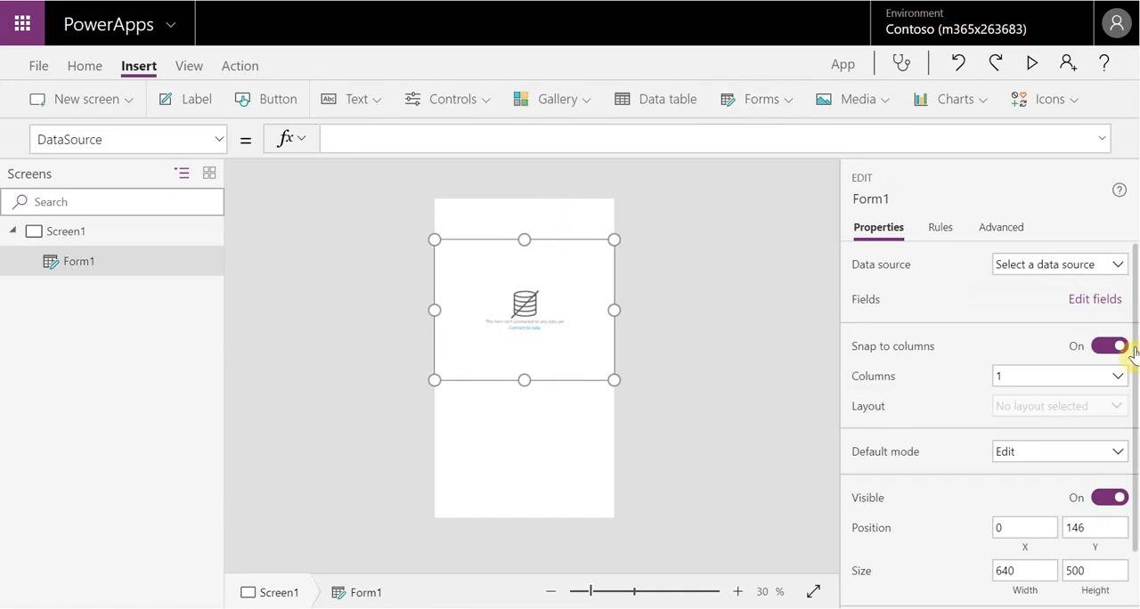
Connect the form to the Accounts data source
scroll(1096, 532, "down", 1)
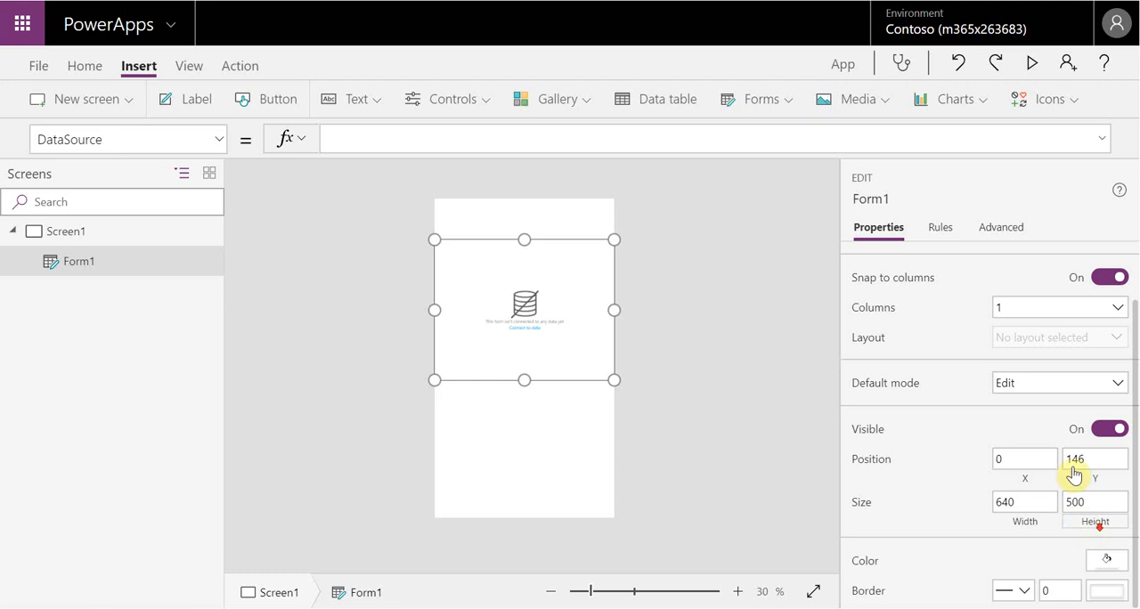
scroll(1100, 347, "up", 1)
left_click(1113, 264)
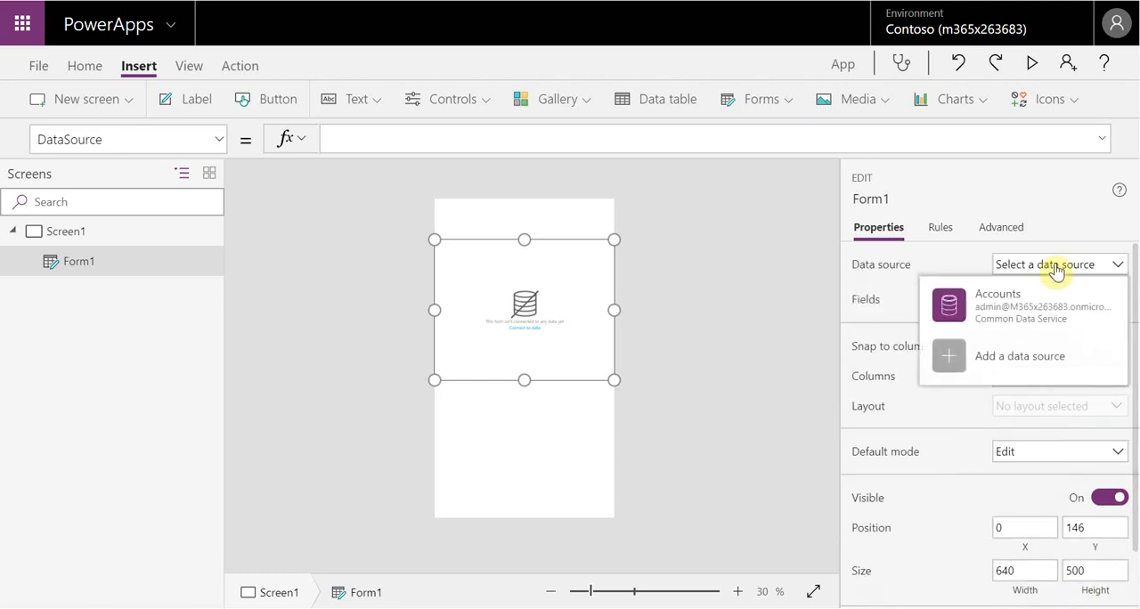
left_click(1021, 312)
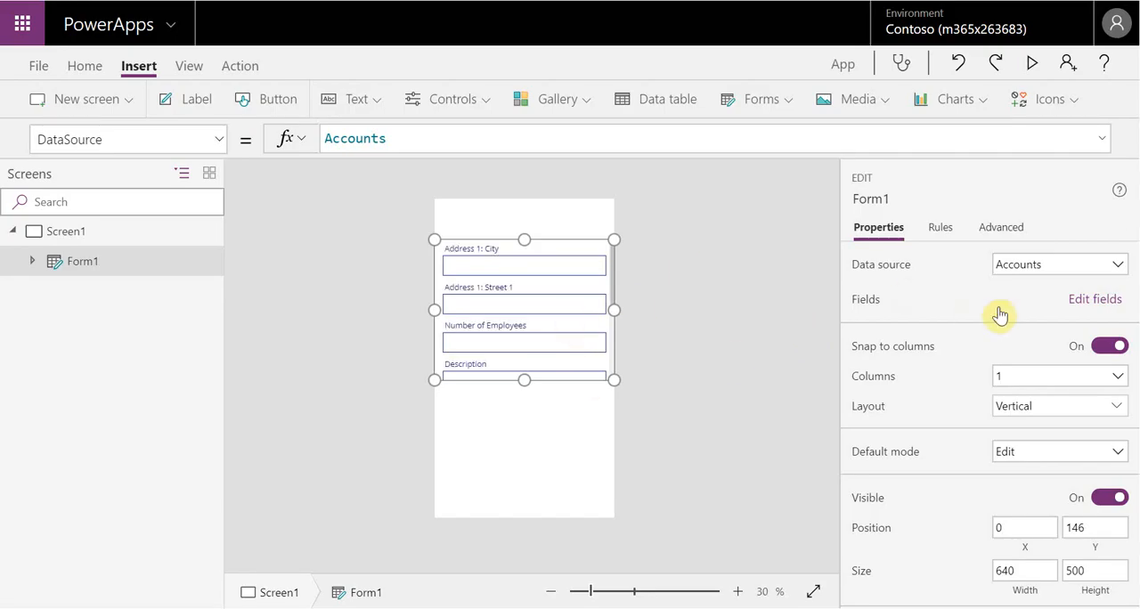
Remove the Annual Revenue, Address 1: Street 2 and Address 1: ZIP/Postal Code fields from the form
scroll(599, 310, "down", 2)
scroll(597, 325, "down", 2)
scroll(586, 336, "up", 5)
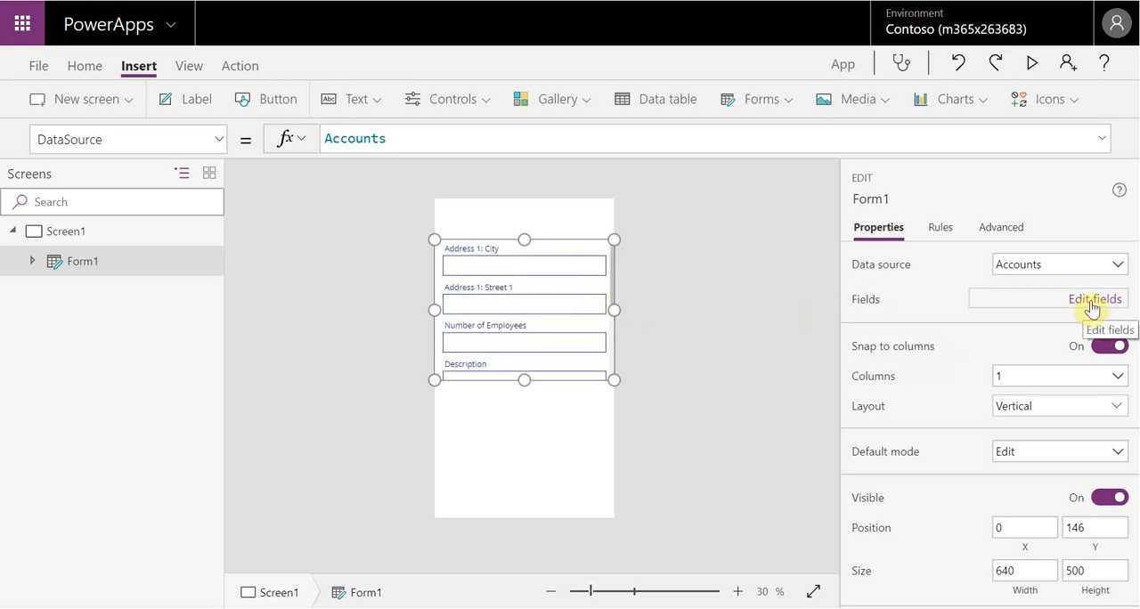
left_click(1093, 308)
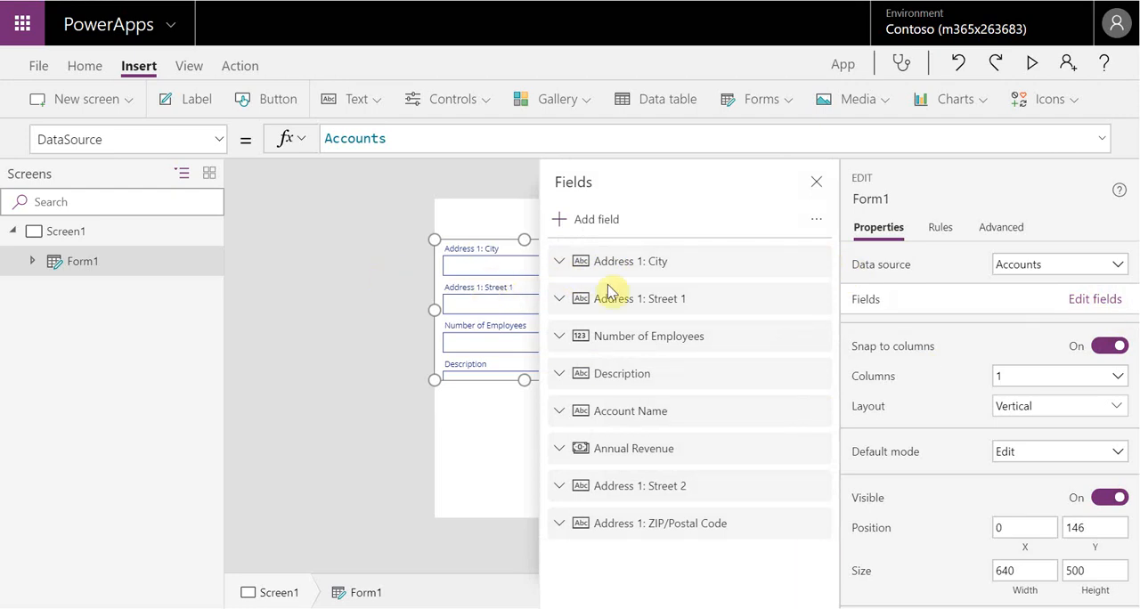
left_click(817, 449)
left_click(847, 540)
left_click(818, 456)
left_click(817, 448)
left_click(846, 515)
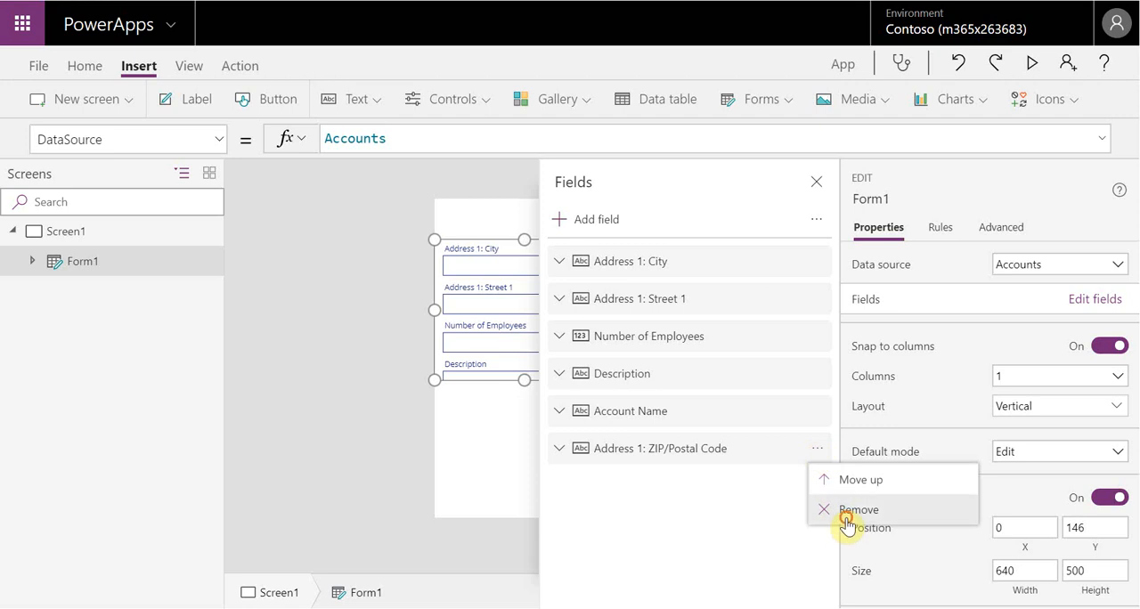
Remove the Address 1: Street 1 and Address 1: City fields from the form
left_click(820, 303)
left_click(839, 385)
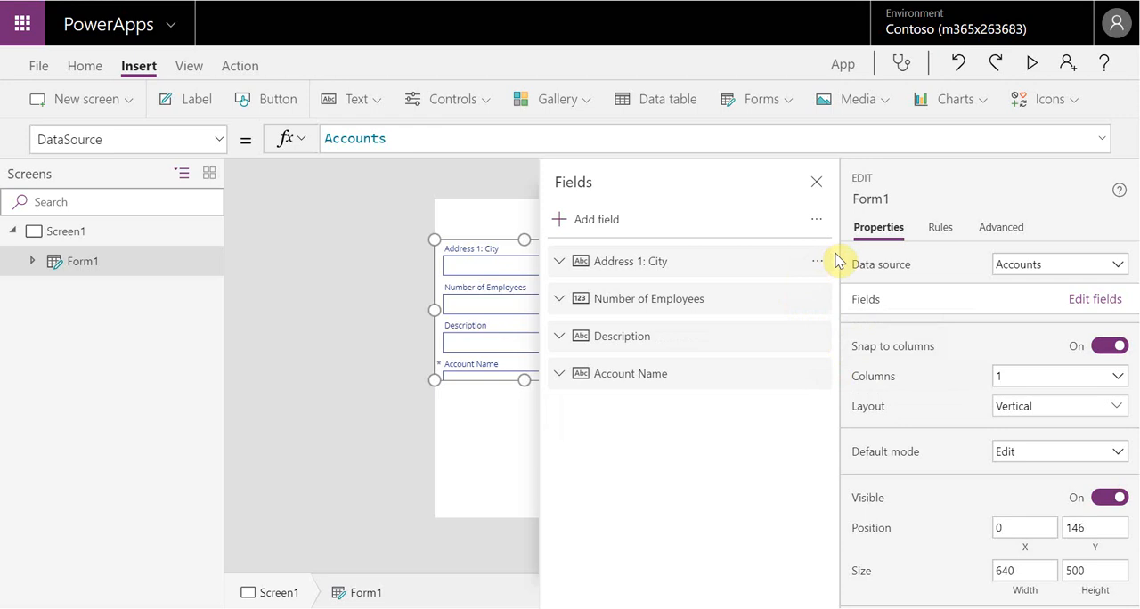
left_click(819, 267)
left_click(830, 318)
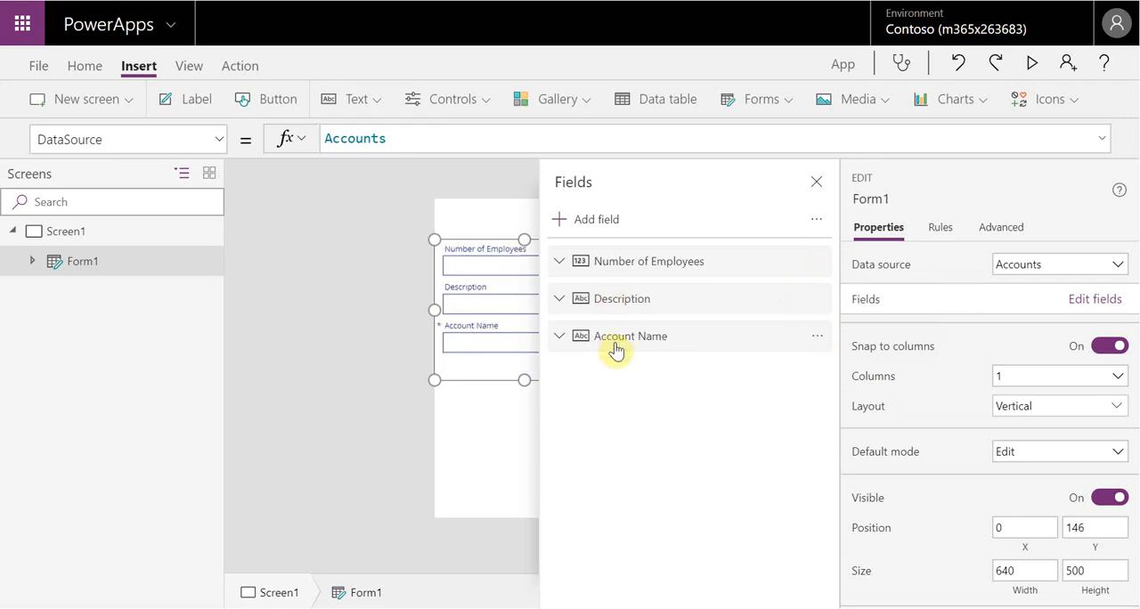
Move the Account Name field to the top of the form and remove the Number of Employees field
left_click(821, 341)
left_click(846, 366)
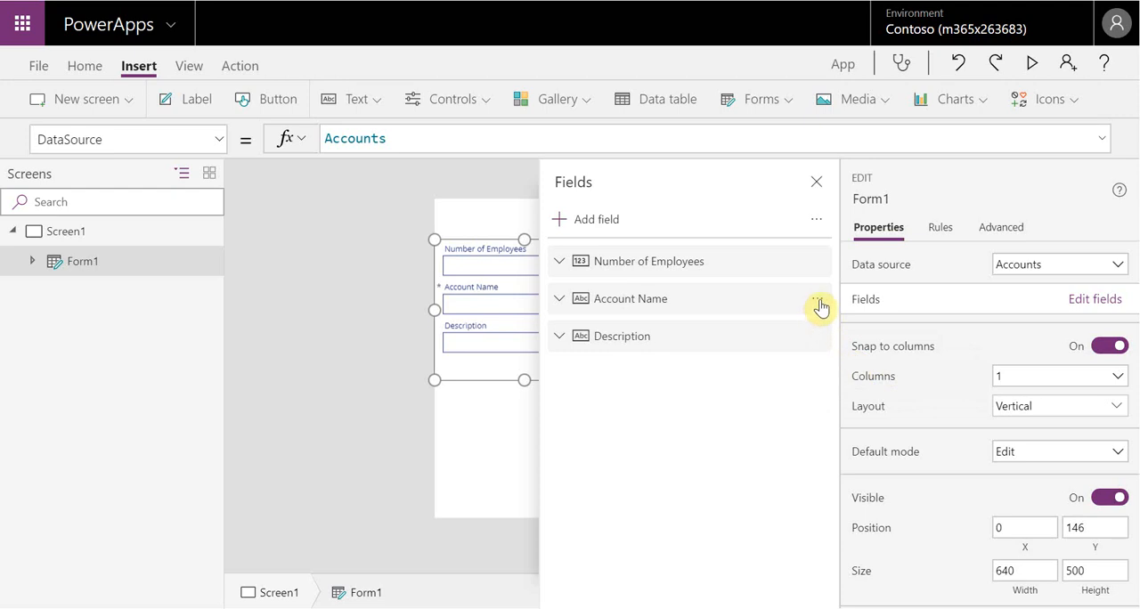
left_click(820, 307)
left_click(843, 328)
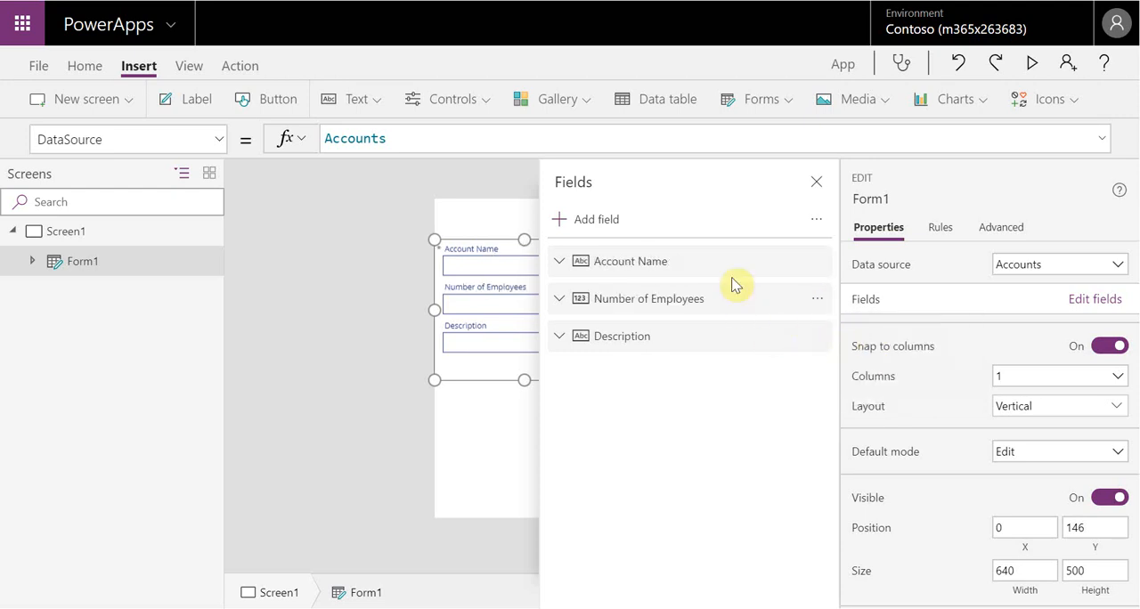
left_click(815, 303)
left_click(859, 392)
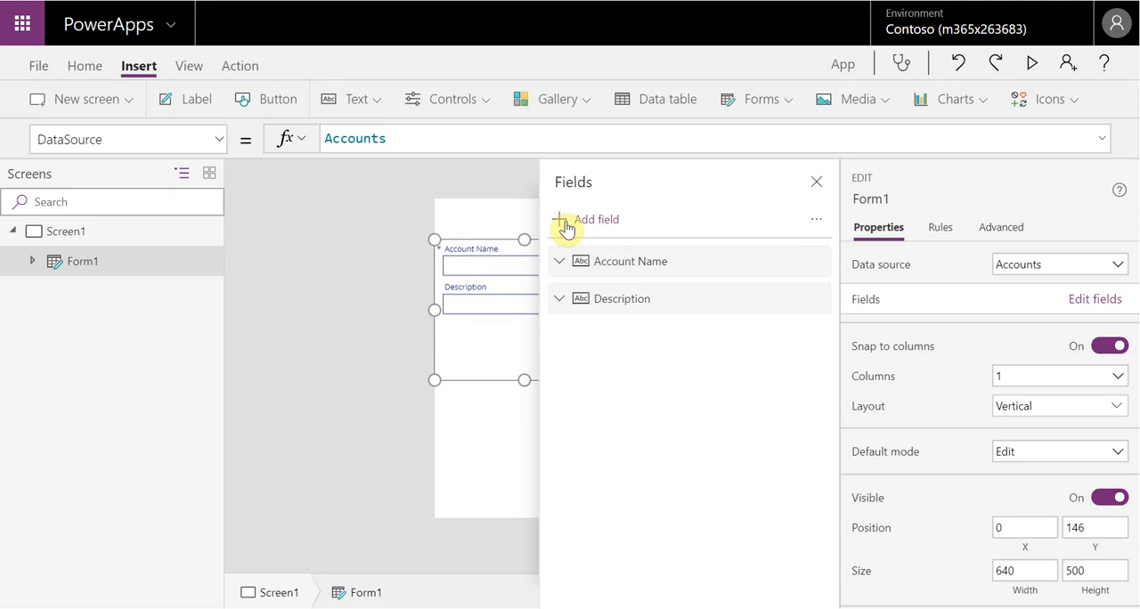
Add the Website field to the account form below Description
left_click(565, 221)
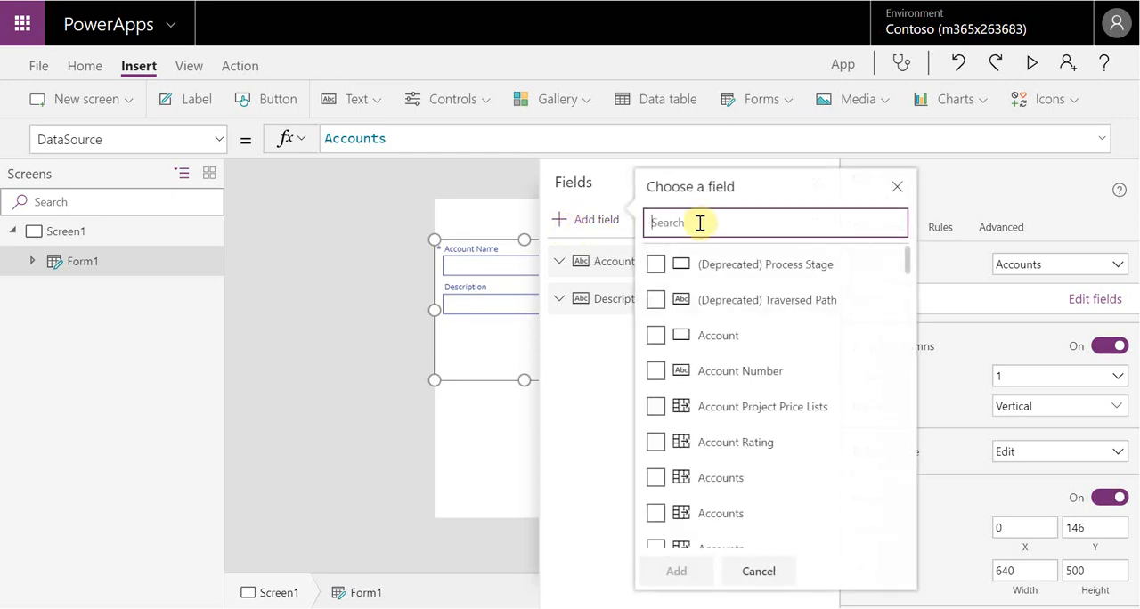
type("Website")
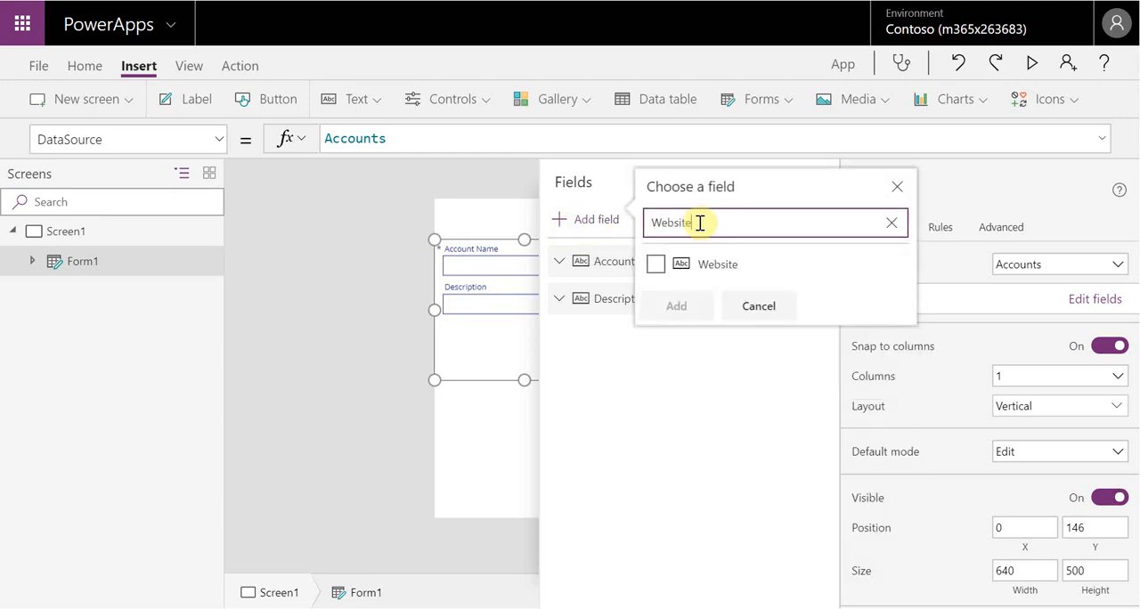
left_click(657, 265)
left_click(679, 308)
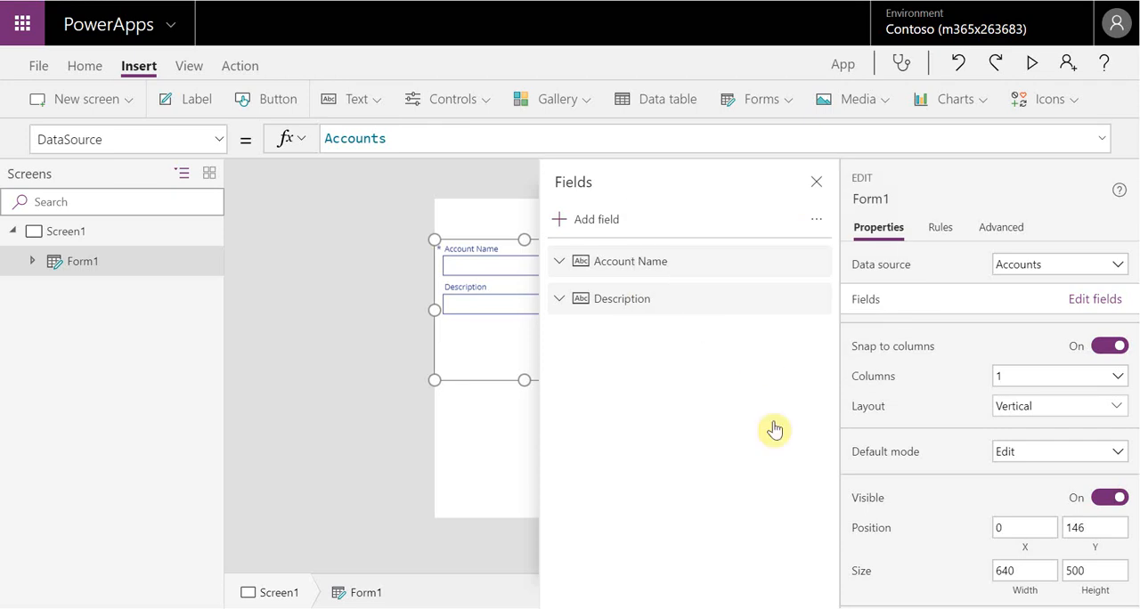
left_click(690, 384)
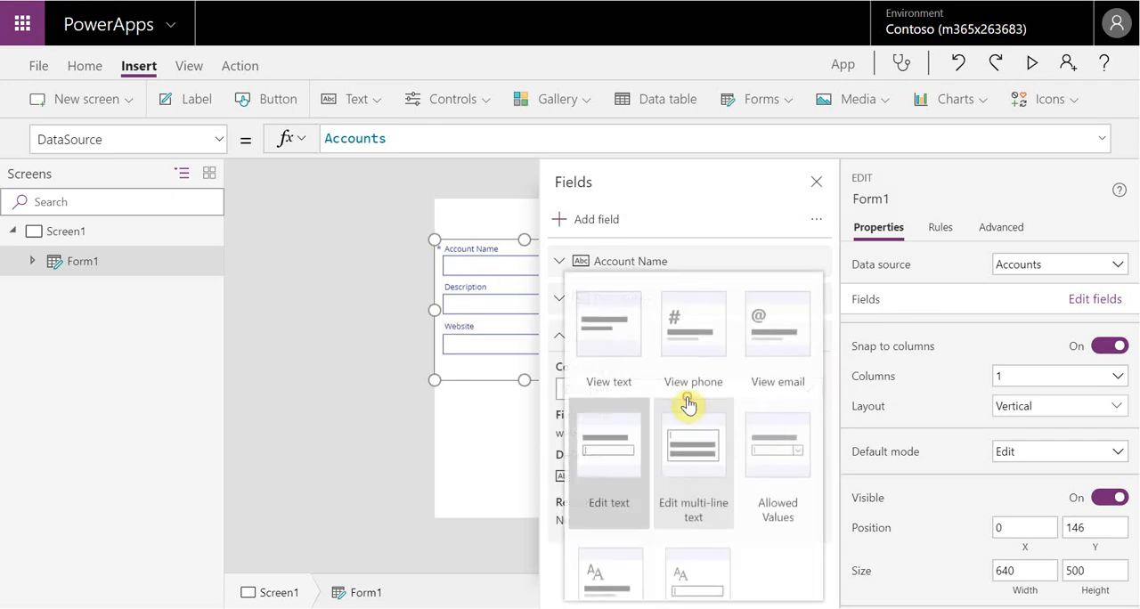
left_click(478, 541)
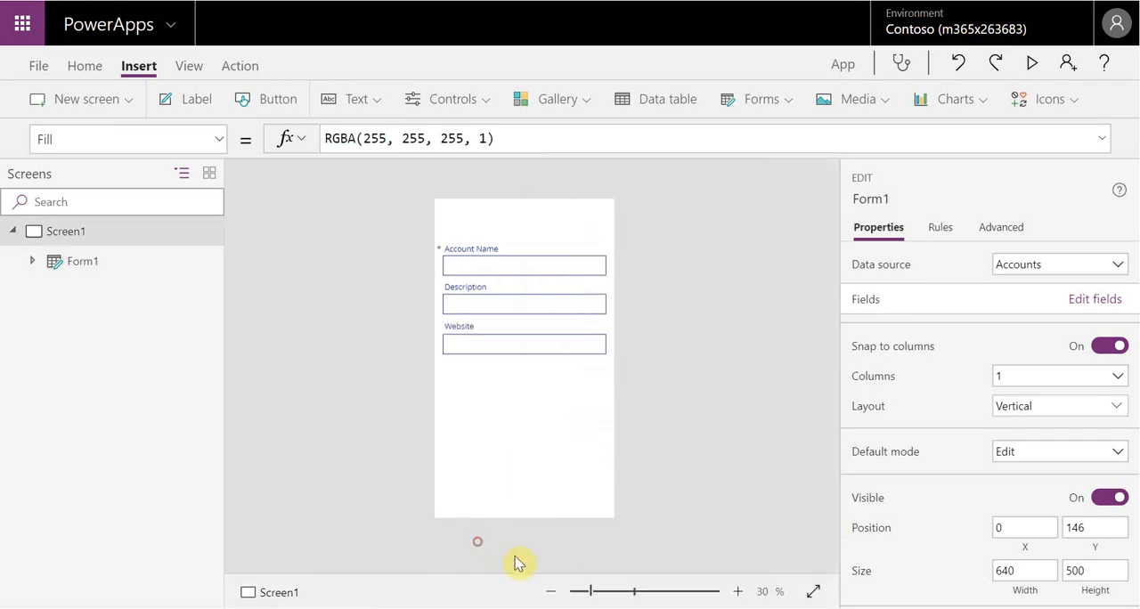
Move the whole form up slightly on the screen, to a Y position of about 119
left_click(504, 350)
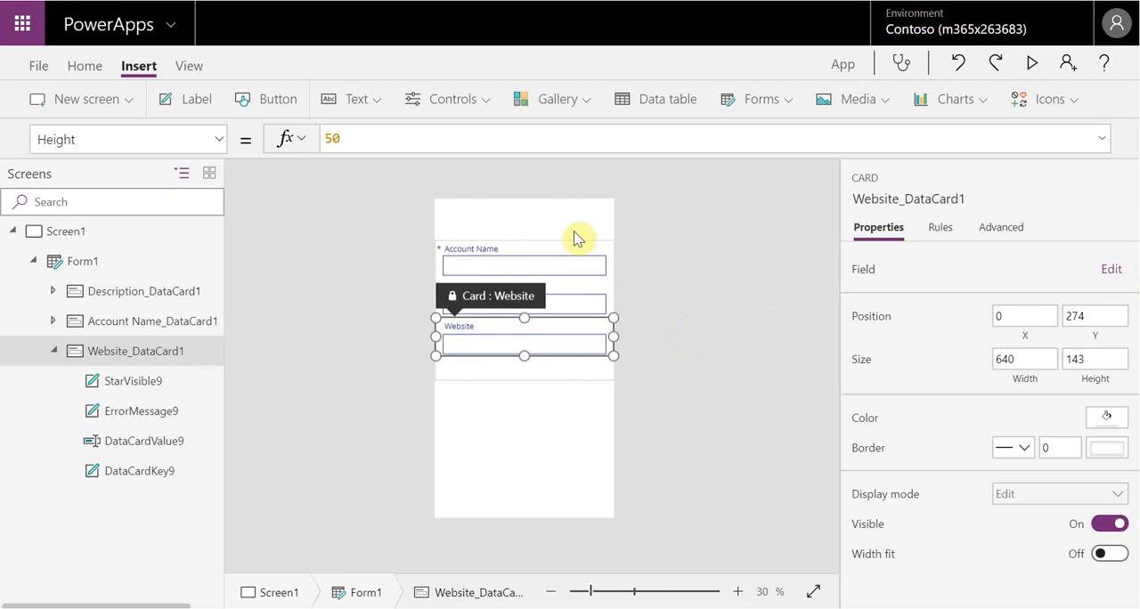
left_click(583, 262)
left_click(566, 381)
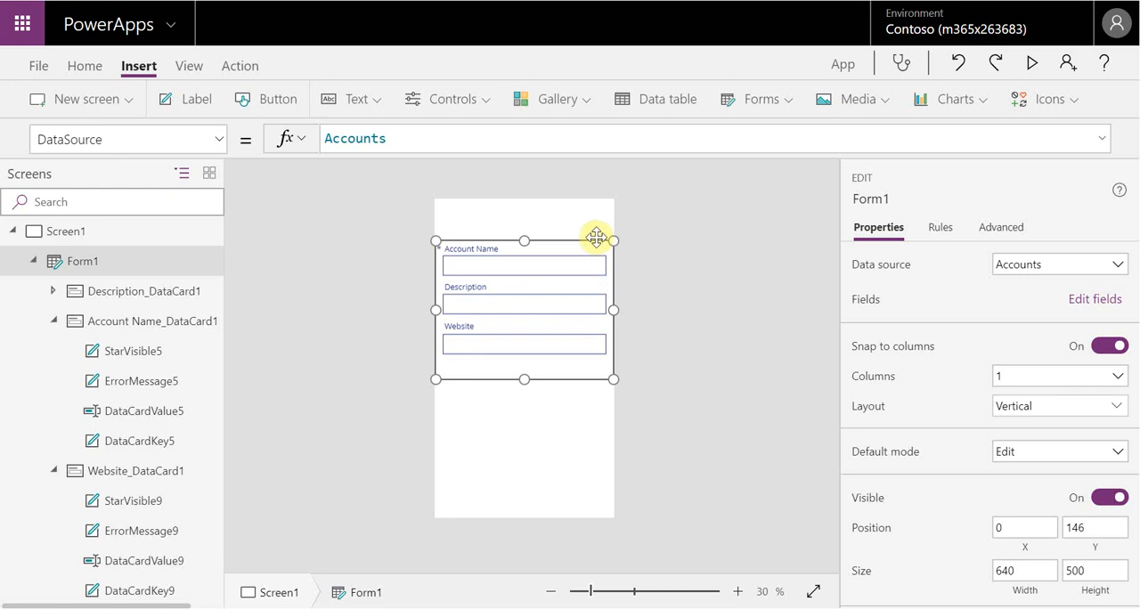
left_click_drag(596, 237, 594, 229)
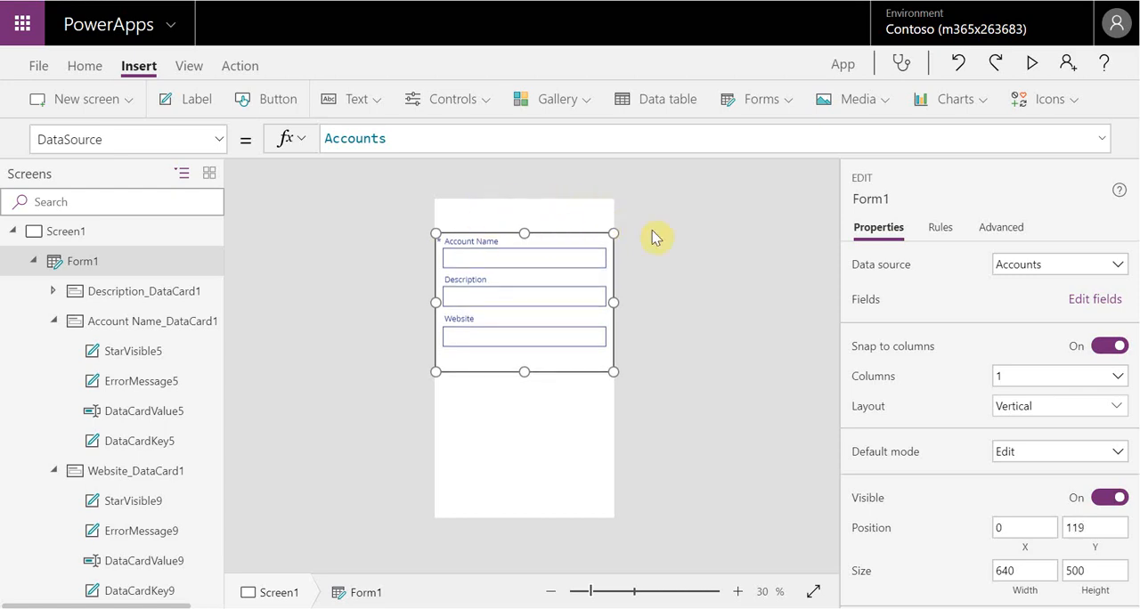
Insert a label at the top edge of the screen, above the form, and widen it to the full 640 screen width
left_click(202, 114)
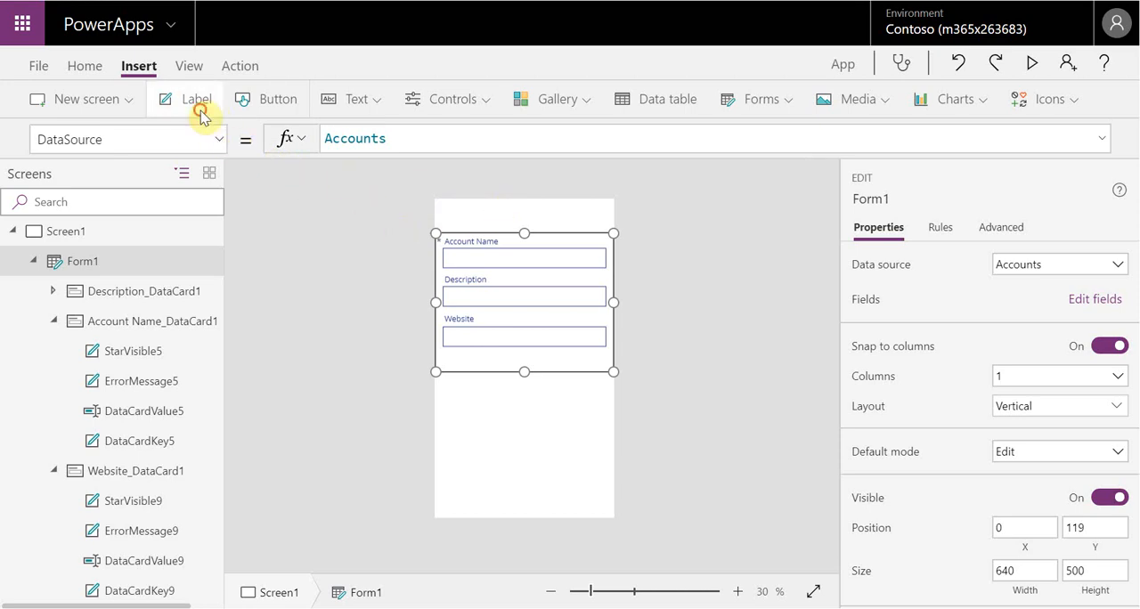
left_click_drag(529, 216, 519, 203)
left_click_drag(593, 219, 612, 218)
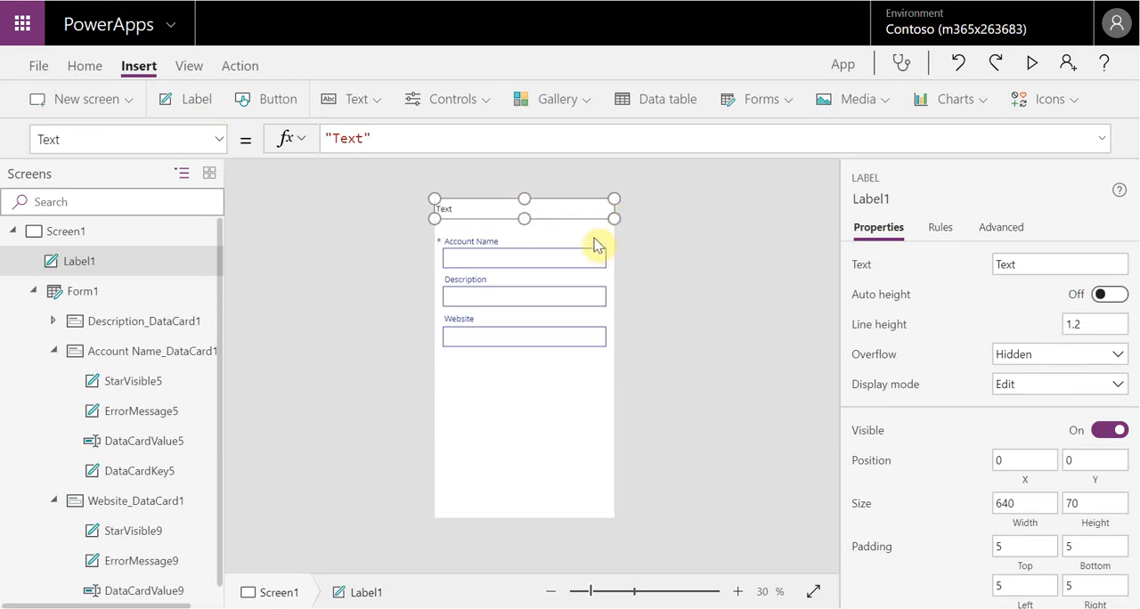
Set the text of the label above the form to "Account Information" and dismiss the antivirus pop-up
left_click(596, 242)
left_click(607, 383)
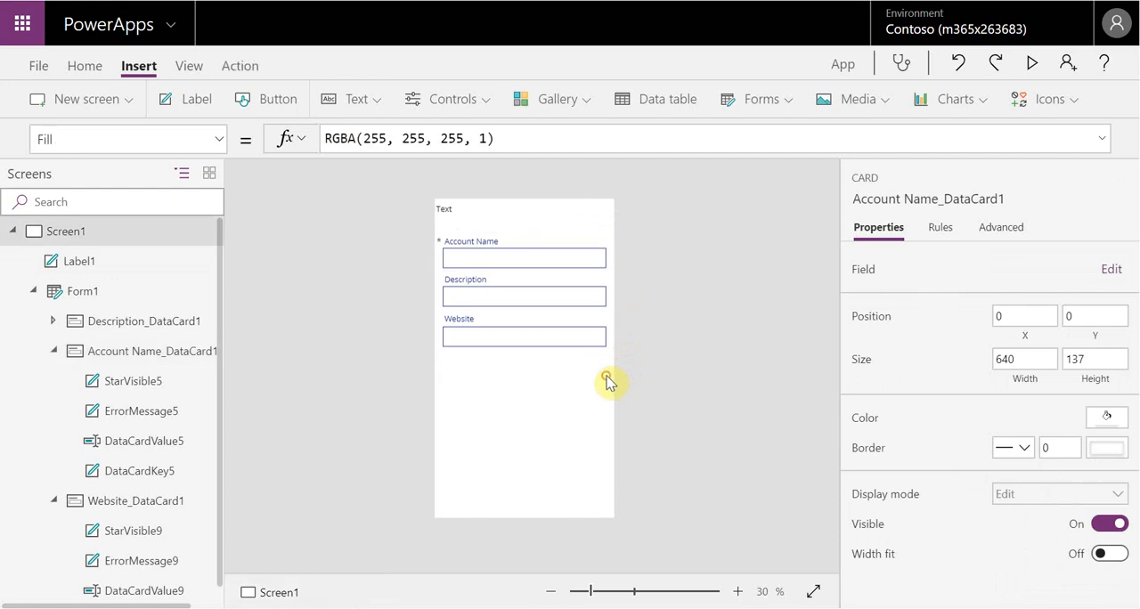
left_click(603, 364)
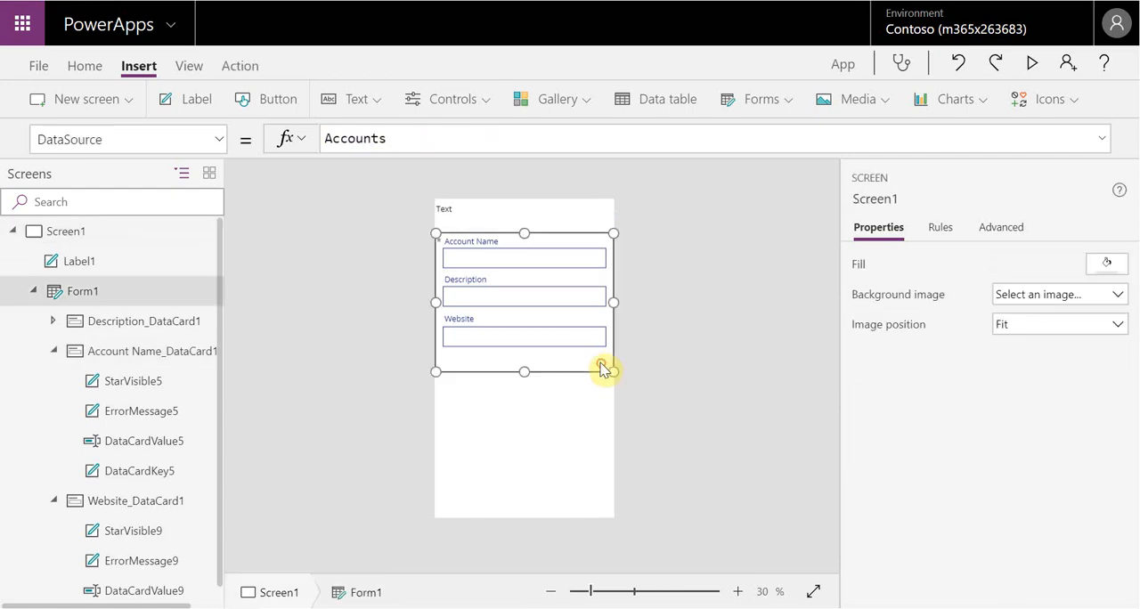
left_click(552, 209)
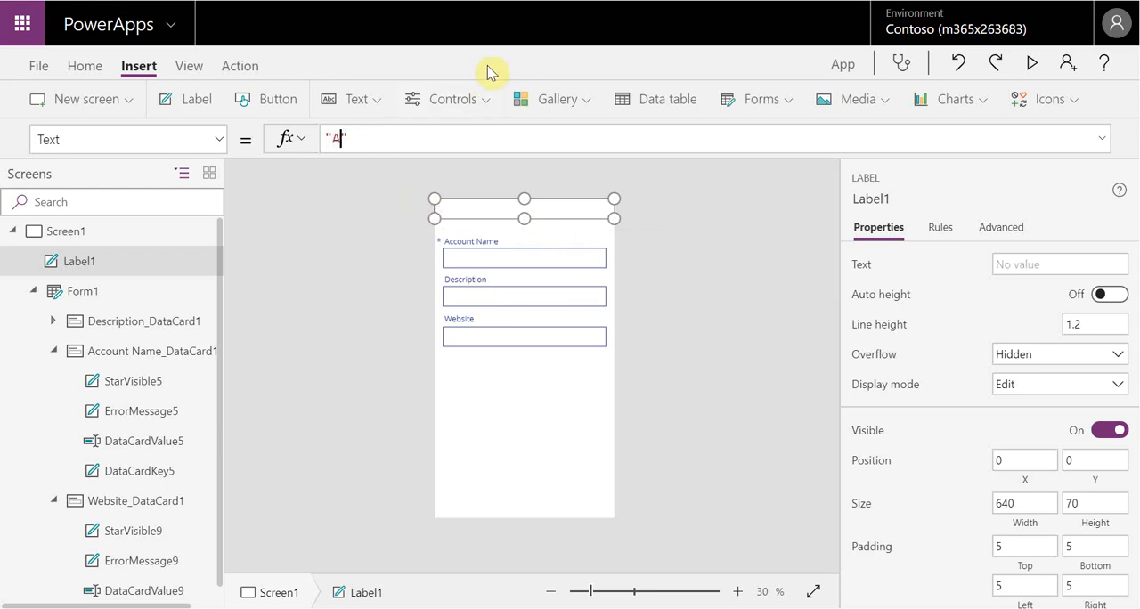
type("ccount Information")
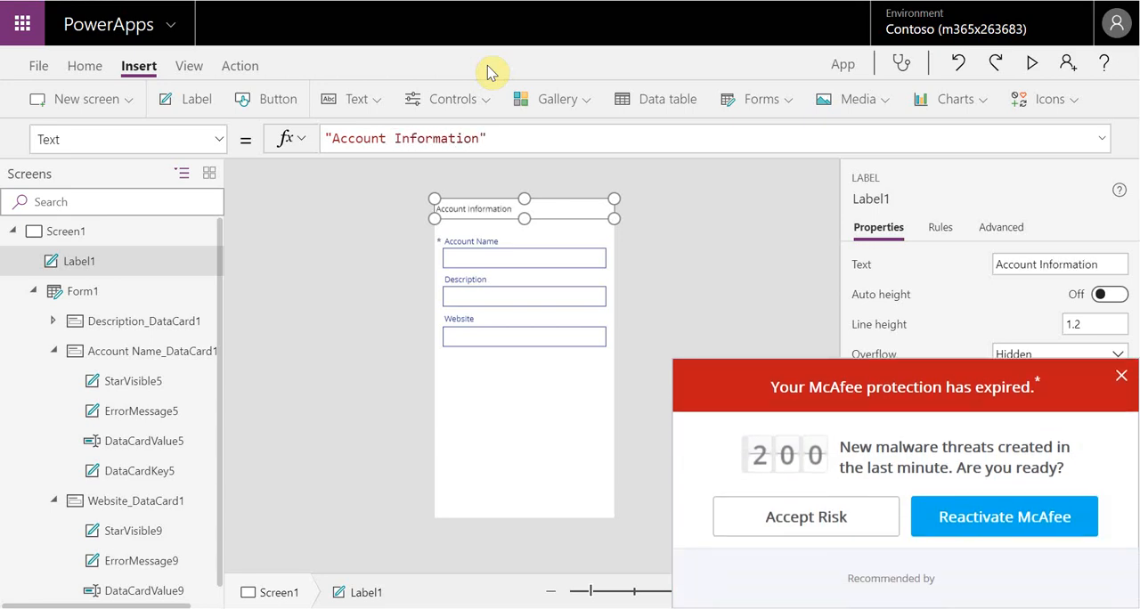
left_click(1124, 379)
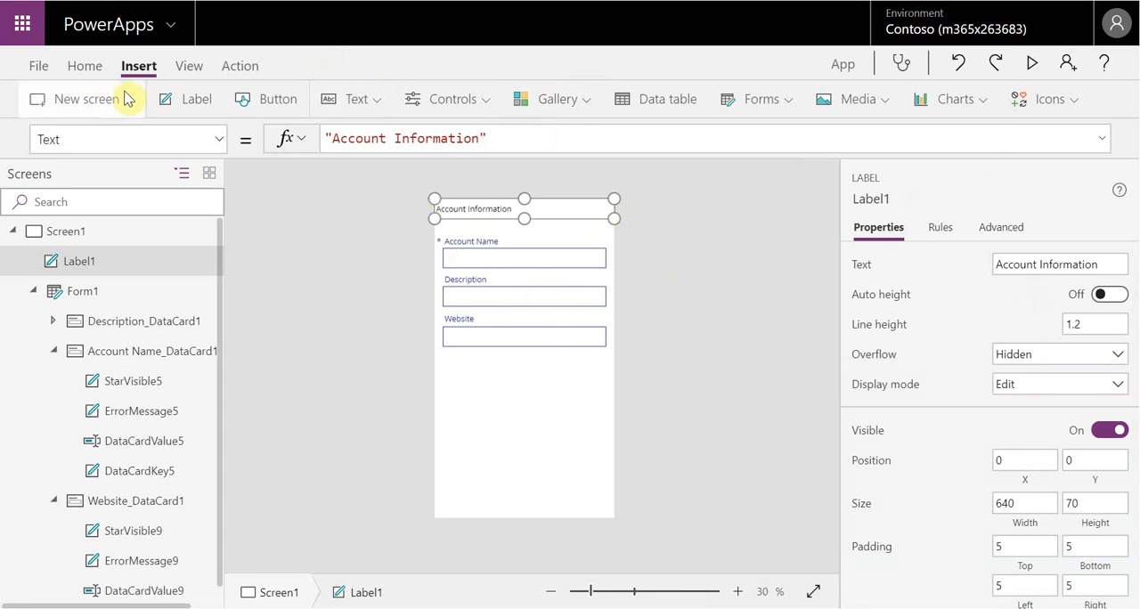
Set the Account Information label's Align property to Align.Center
left_click(224, 143)
scroll(222, 232, "up", 10)
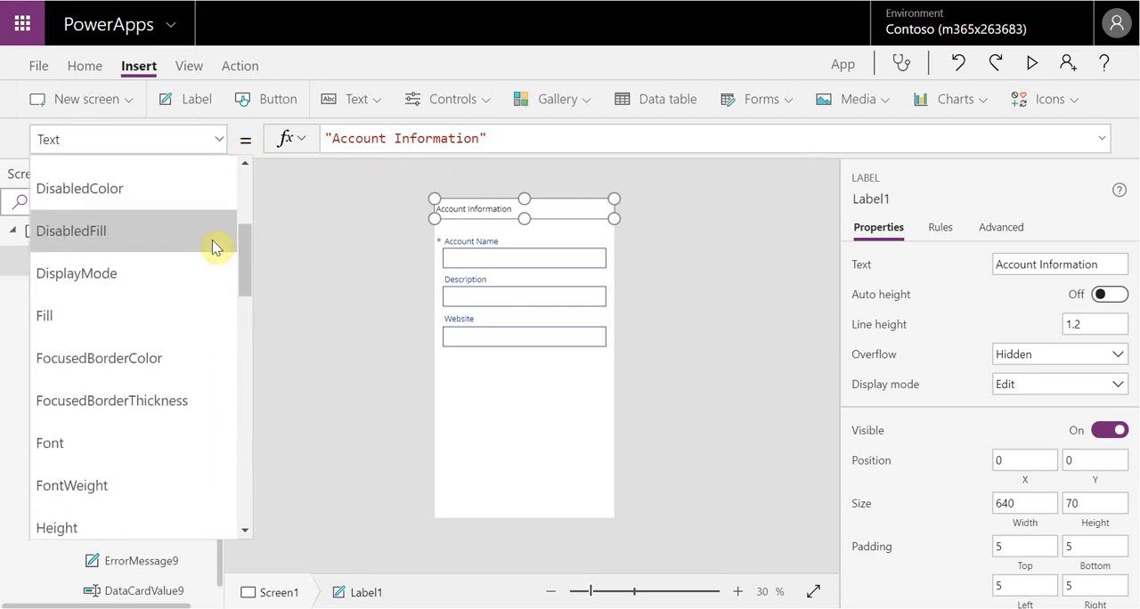
left_click(163, 178)
left_click(378, 136)
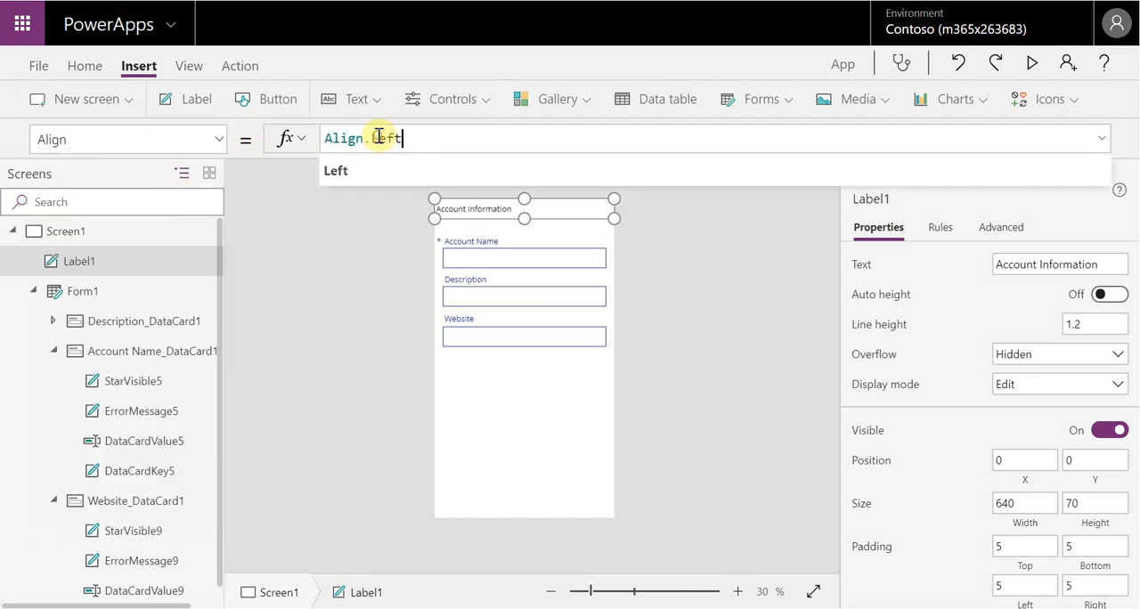
key("BackSpace")
type("Ce")
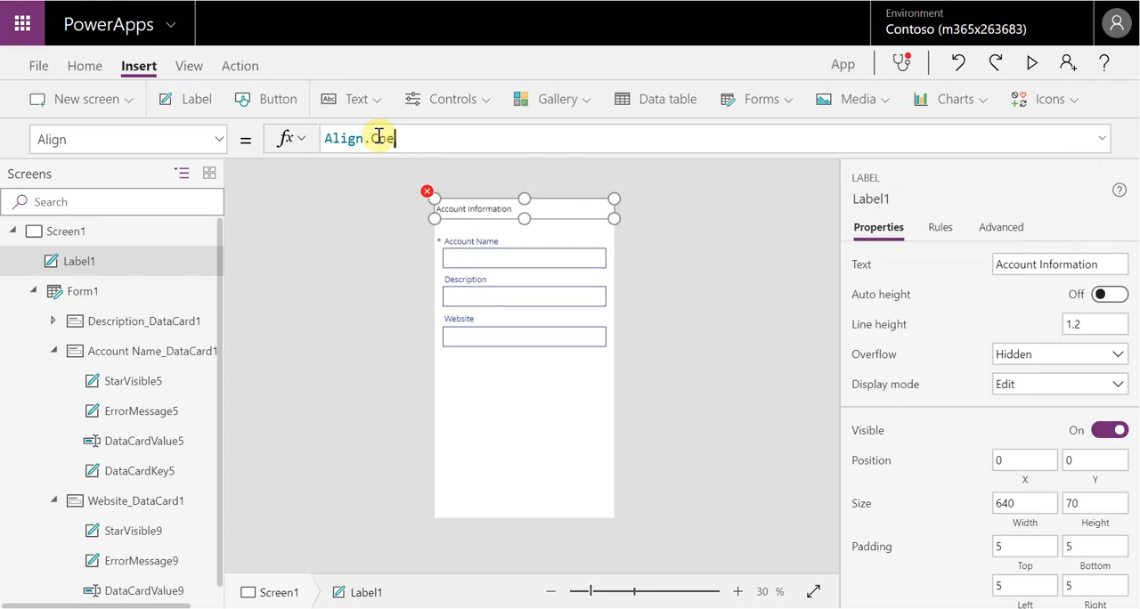
type("nter")
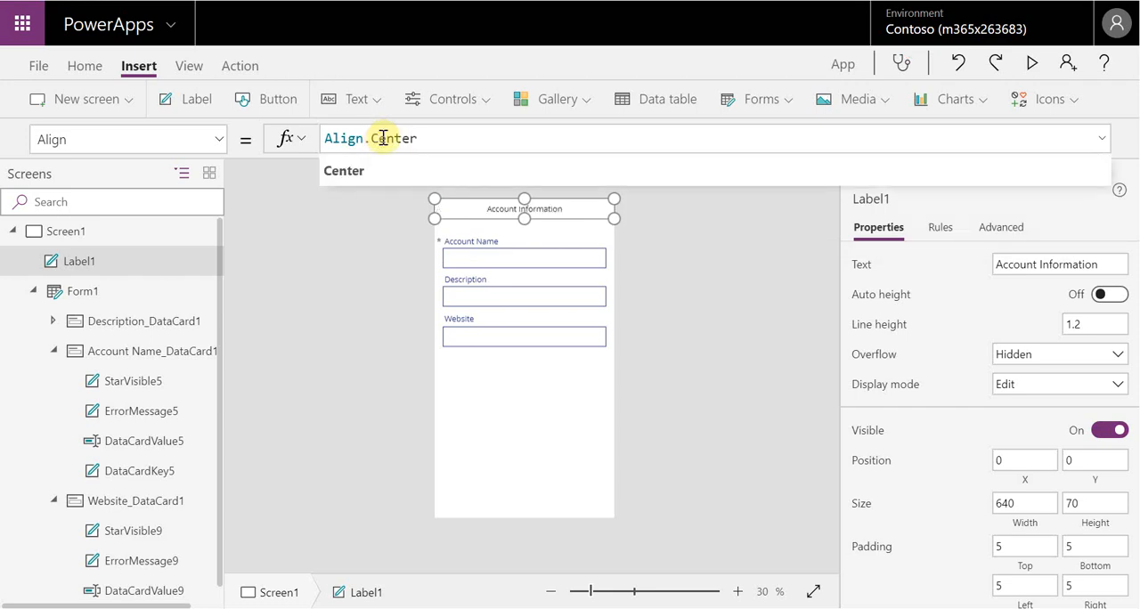
left_click(394, 175)
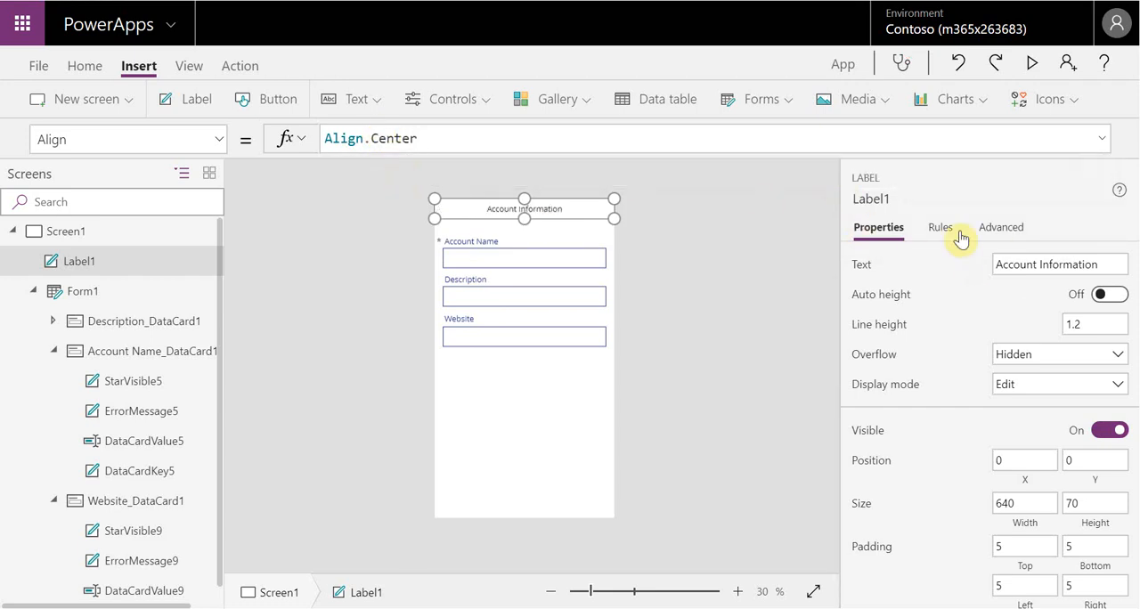
Expand the label's full data and design properties and look through them for the font settings
left_click(989, 229)
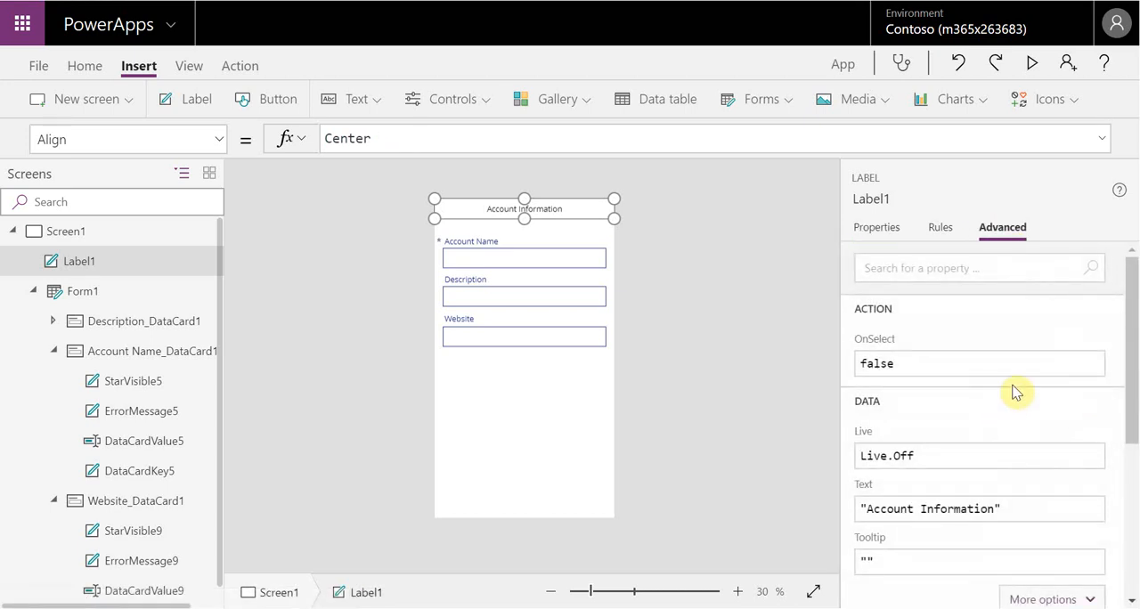
scroll(1016, 396, "down", 3)
scroll(1016, 397, "down", 1)
left_click(1066, 322)
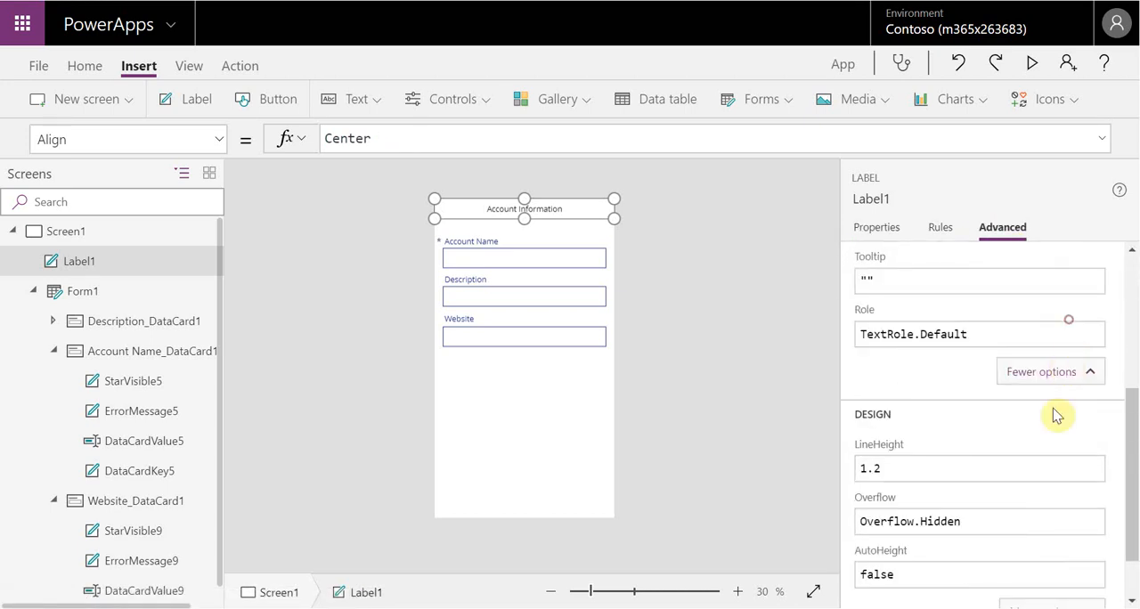
scroll(1067, 448, "down", 1)
scroll(1060, 438, "up", 5)
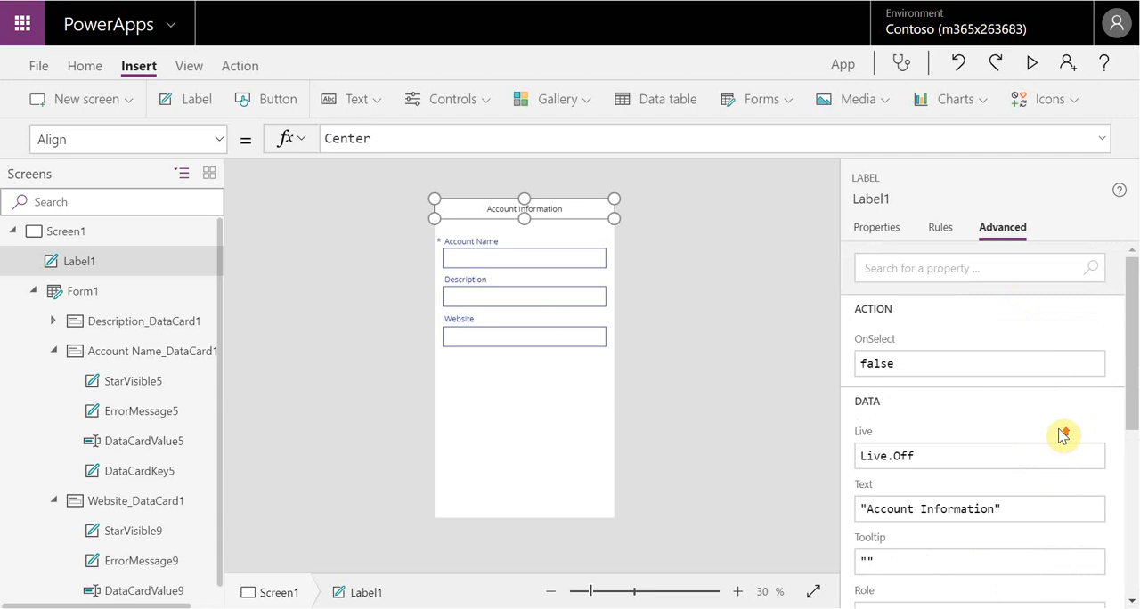
scroll(1063, 435, "down", 5)
left_click(1083, 547)
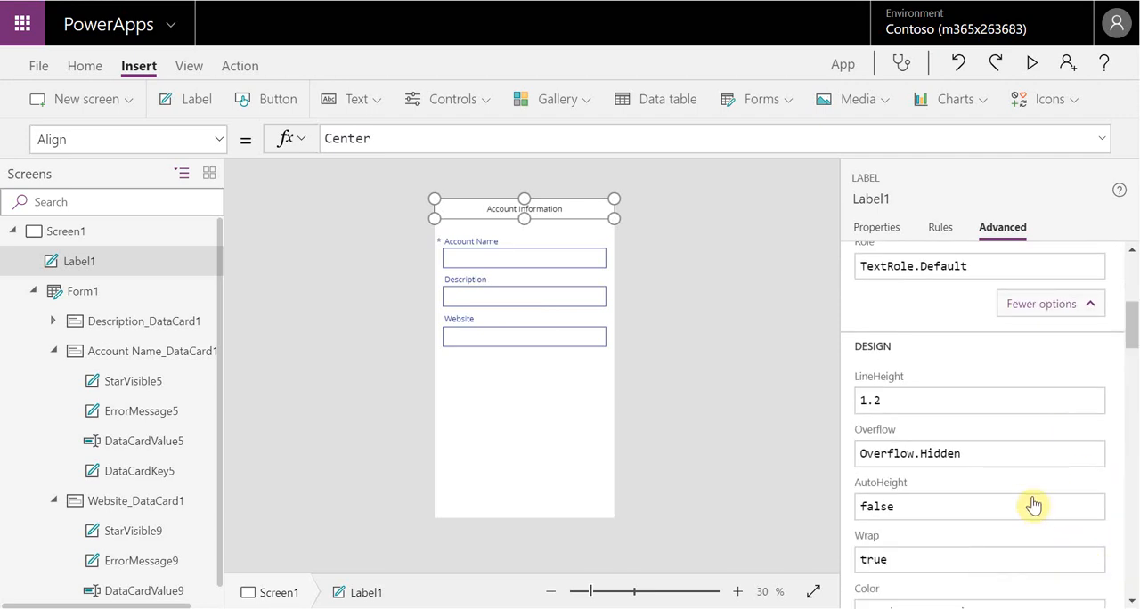
scroll(1036, 501, "down", 10)
scroll(1044, 503, "down", 8)
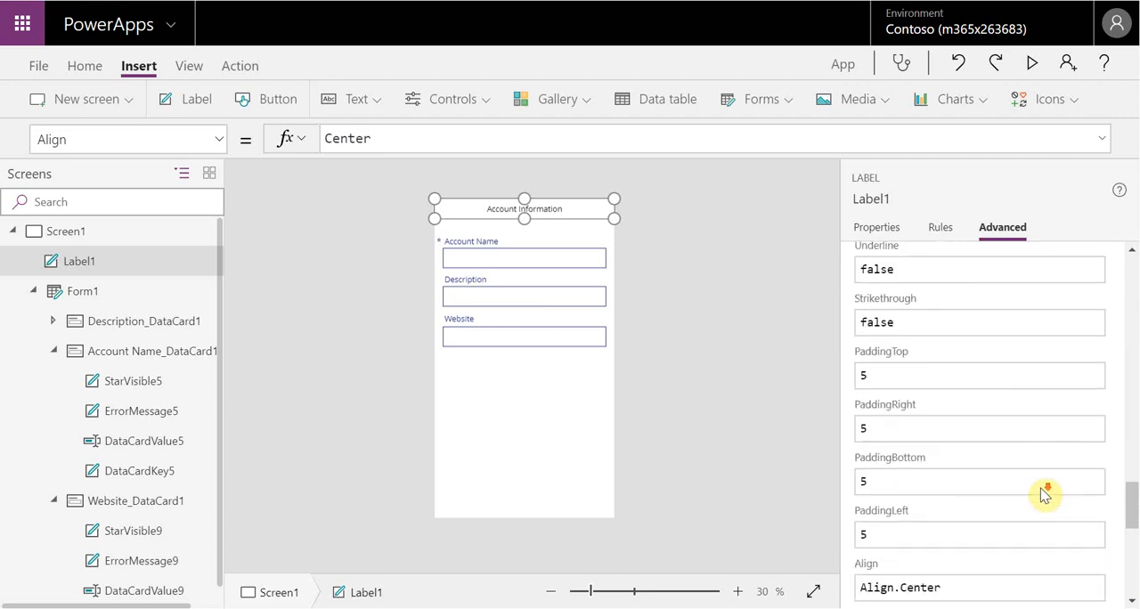
scroll(1038, 503, "down", 5)
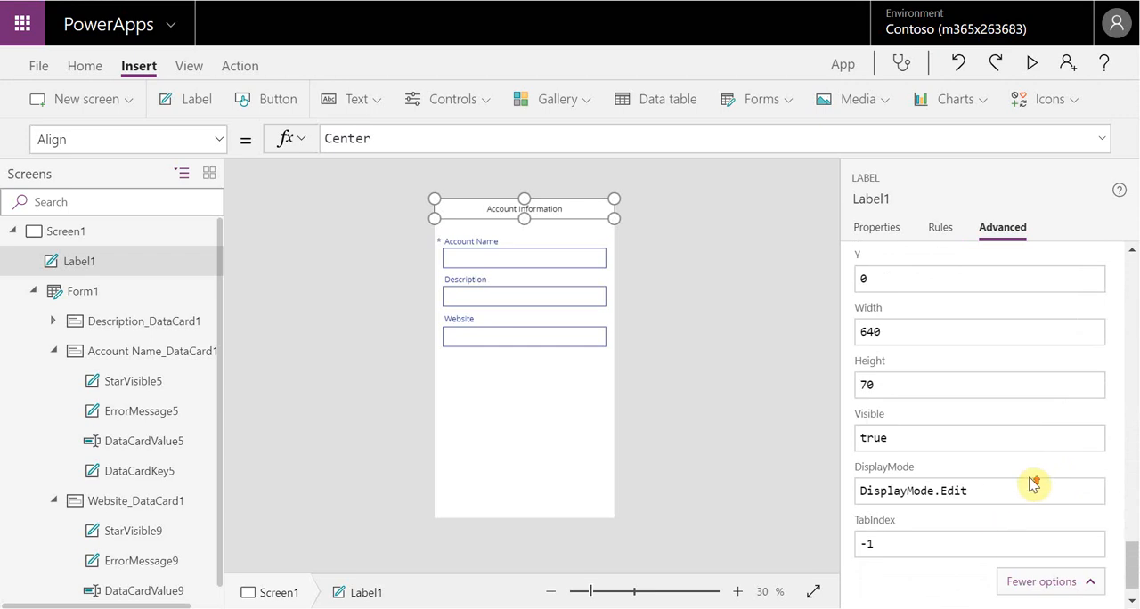
scroll(1036, 488, "up", 3)
scroll(1060, 512, "down", 3)
scroll(1069, 507, "up", 10)
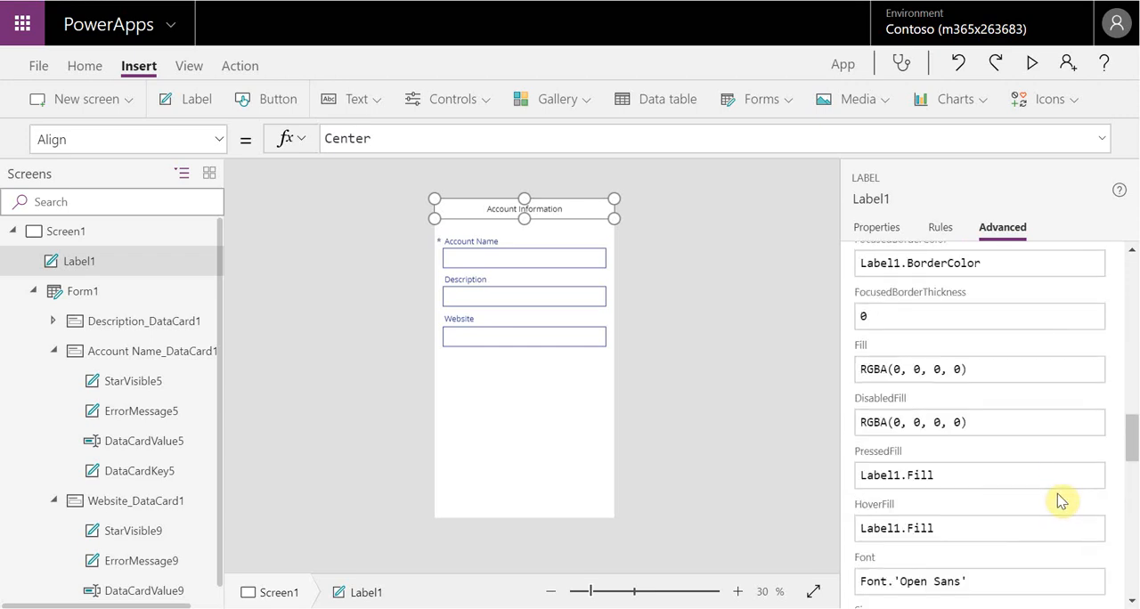
scroll(1078, 504, "up", 8)
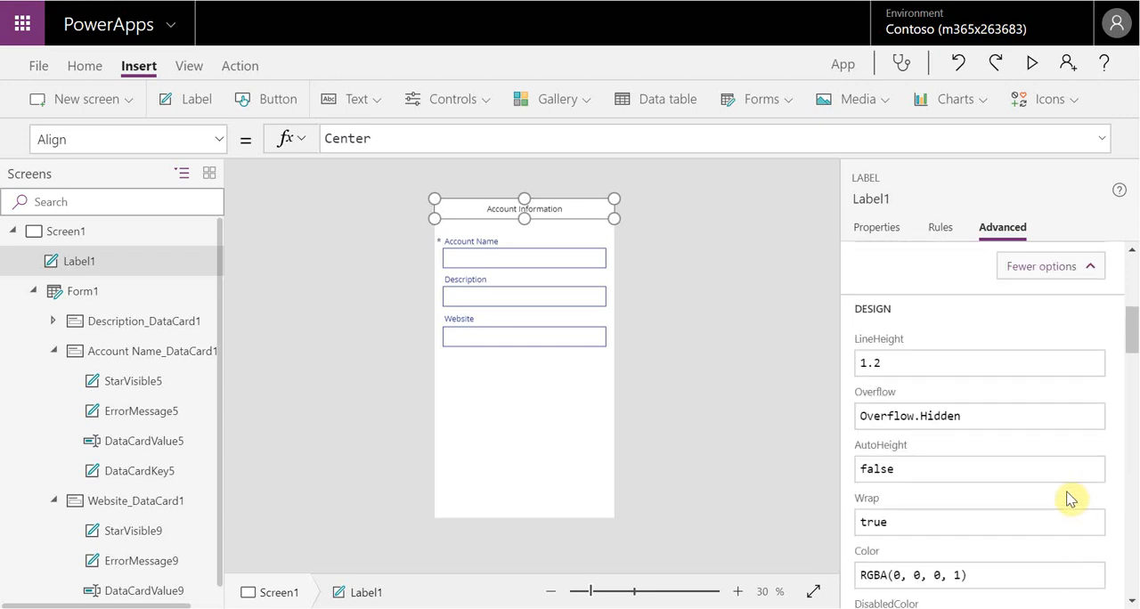
scroll(1070, 499, "up", 1)
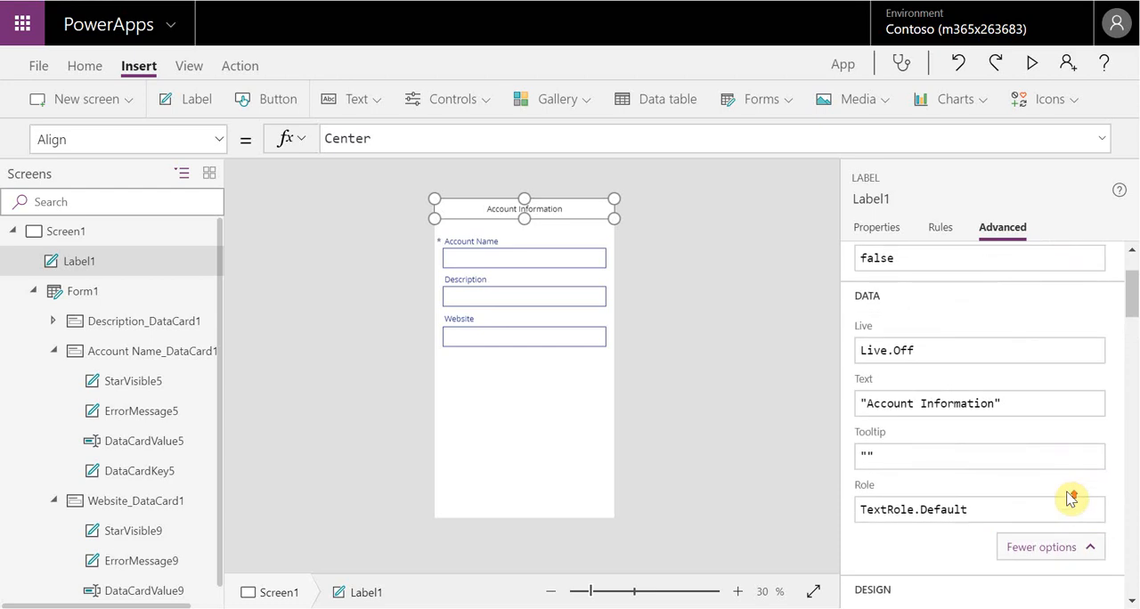
scroll(1071, 500, "up", 1)
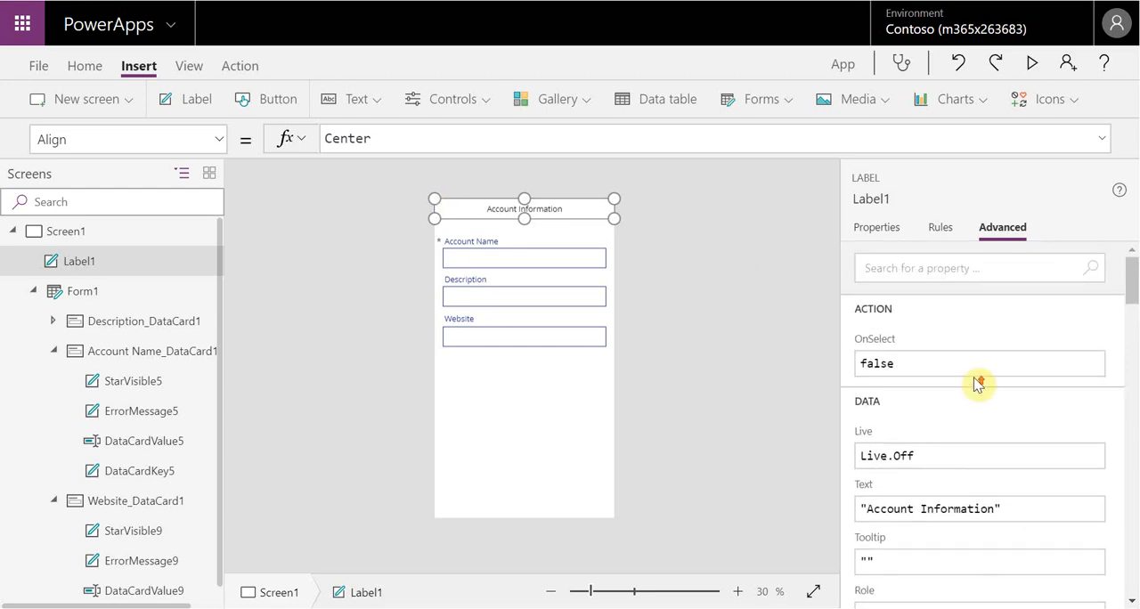
scroll(965, 427, "down", 3)
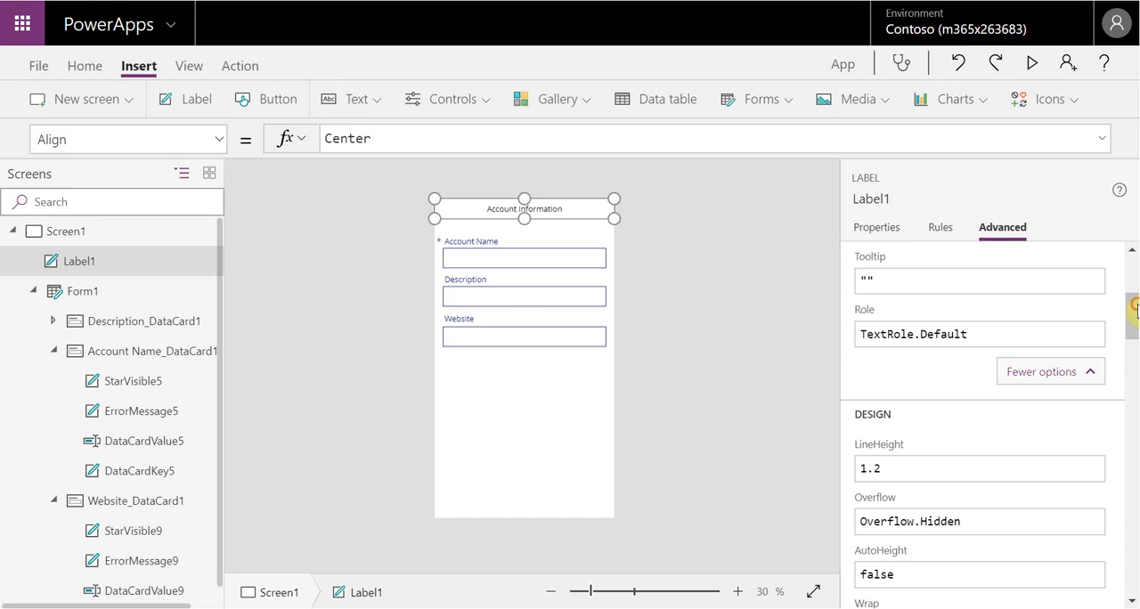
Set the Account Information label's Font property to Font.Arial
left_click_drag(1132, 316, 1131, 456)
left_click(1047, 459)
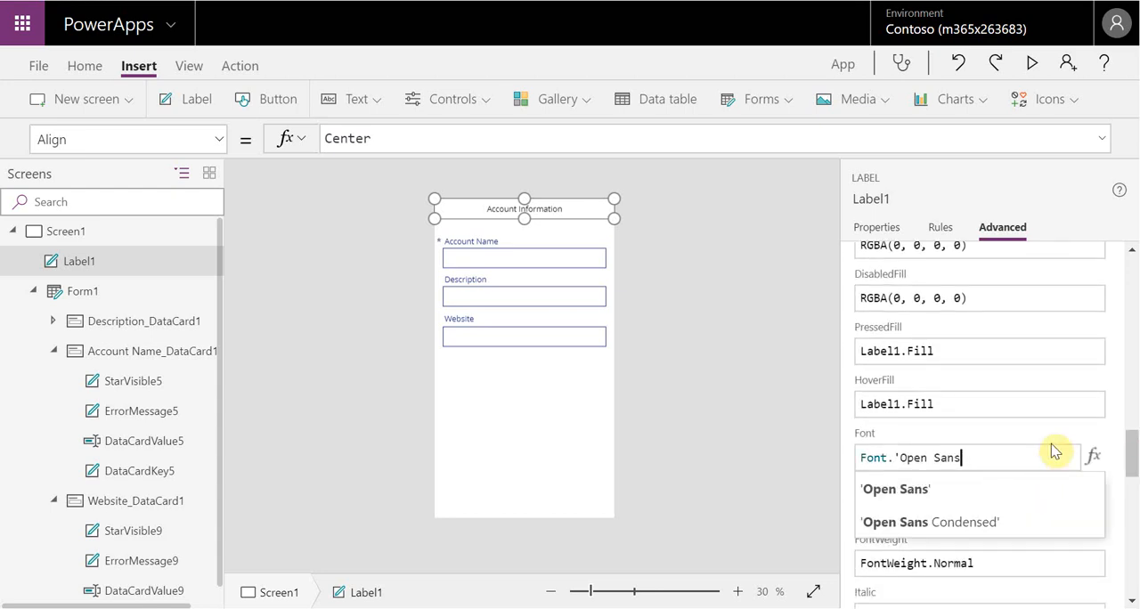
key("BackSpace")
key("BackSpace")
key("BackSpace")
key("BackSpace")
key("BackSpace")
key("BackSpace")
key("BackSpace")
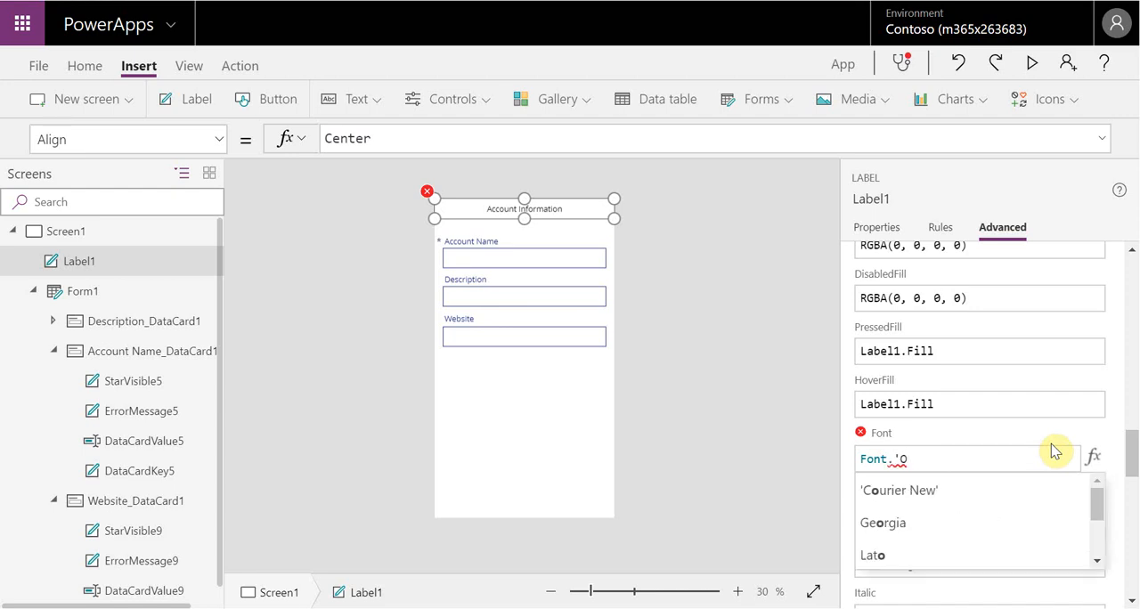
type("Arial")
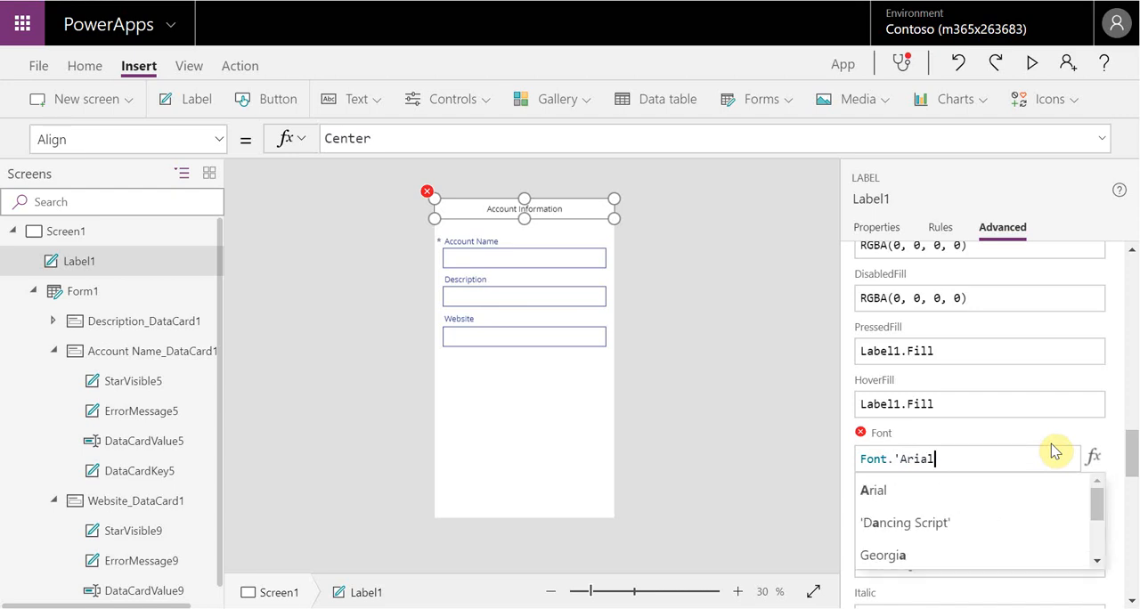
left_click(994, 492)
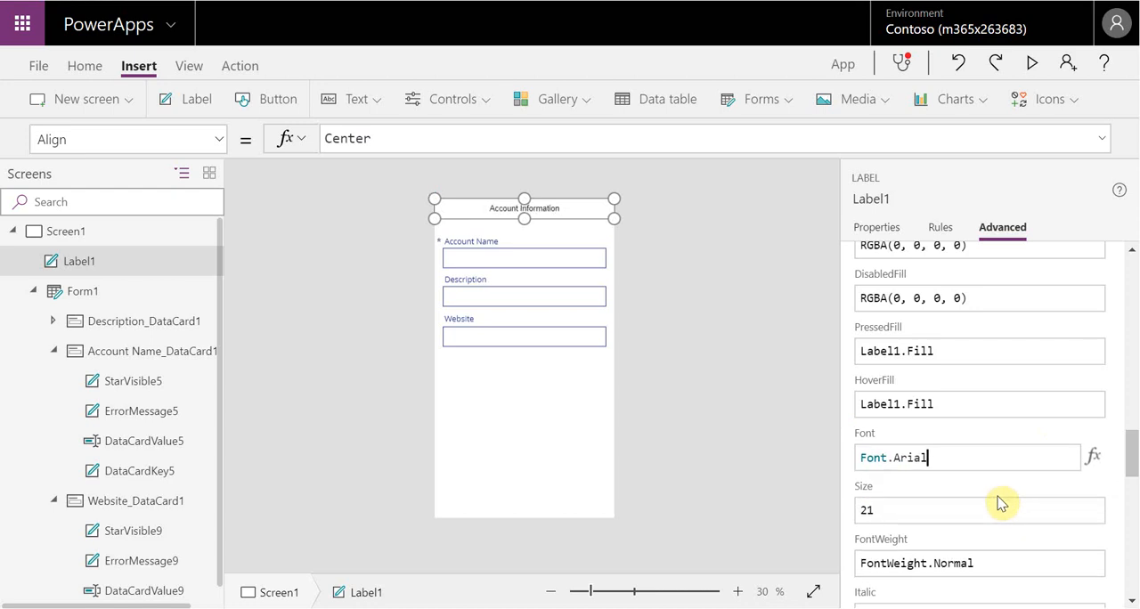
Set the Account Information label's font size to 30
left_click(979, 509)
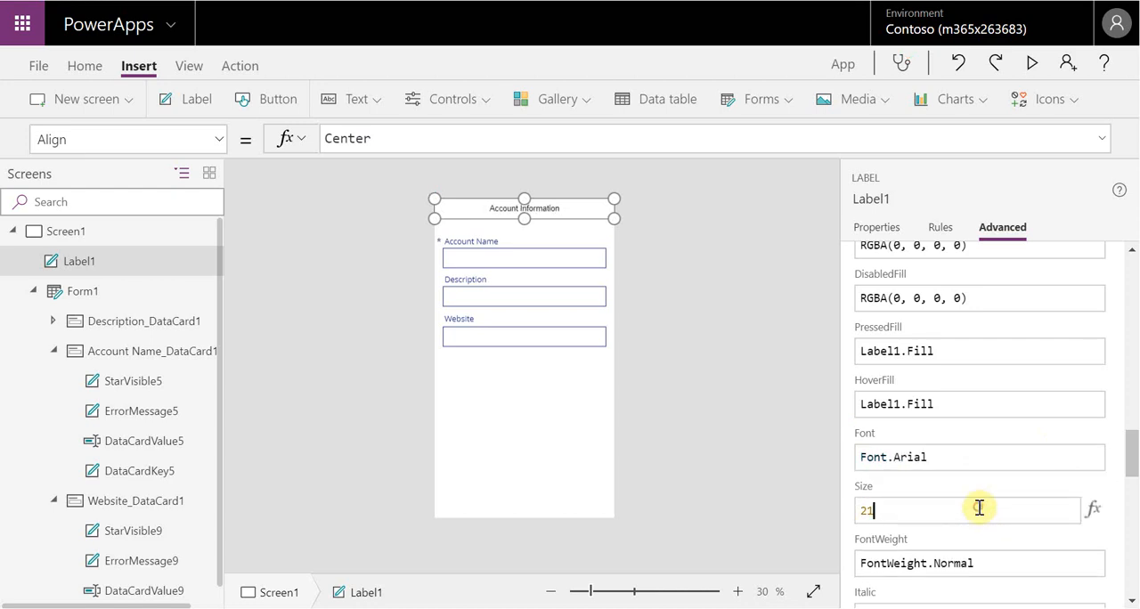
key("BackSpace")
type("30")
key("BackSpace")
key("BackSpace")
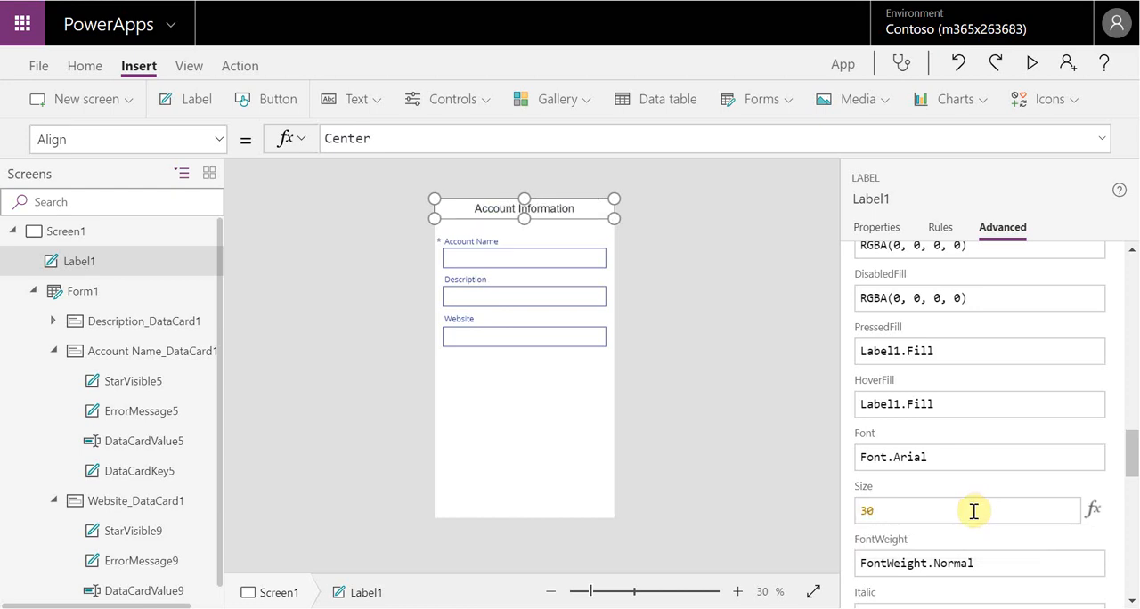
Set the Account Information label's FontWeight property to FontWeight.Semibold
left_click(978, 558)
key("BackSpace")
key("BackSpace")
key("BackSpace")
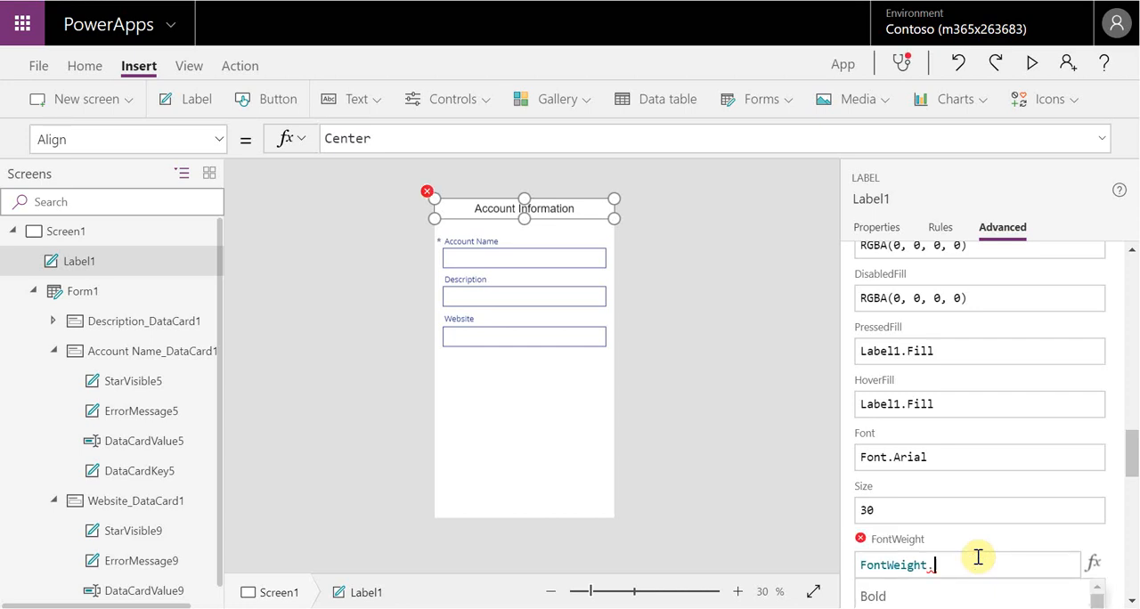
type("semibo")
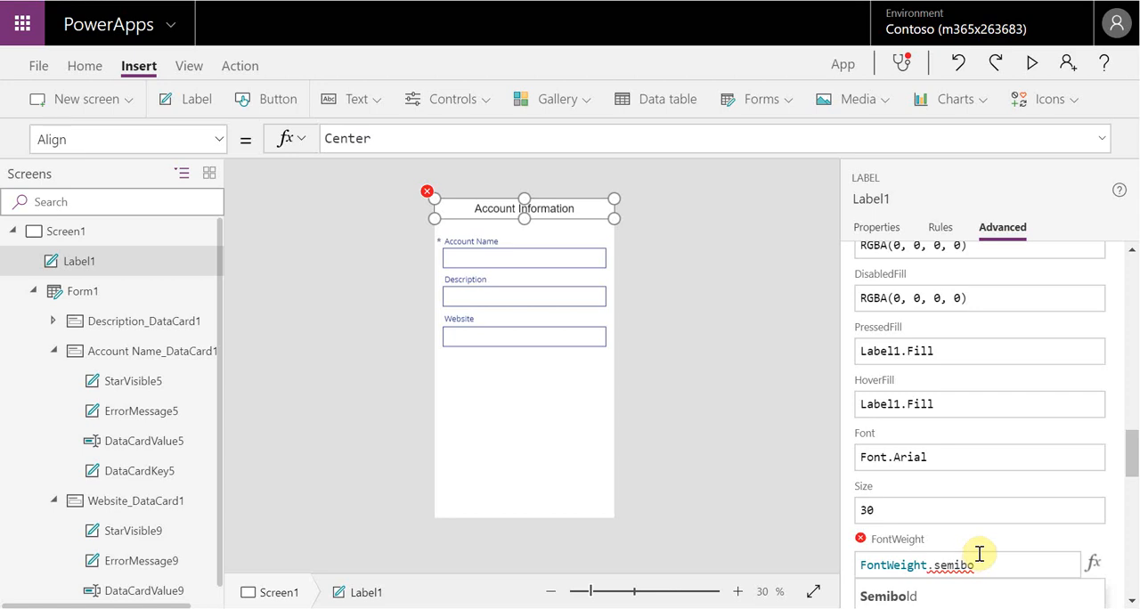
left_click(944, 597)
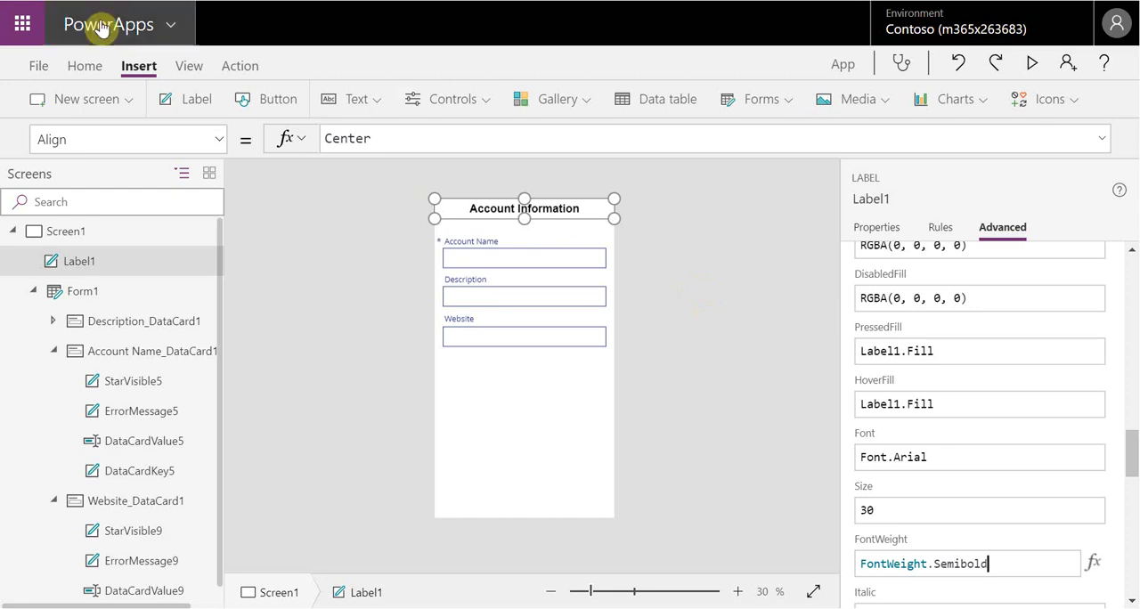
Fill the Account Information label's background with a light green theme color
left_click(878, 227)
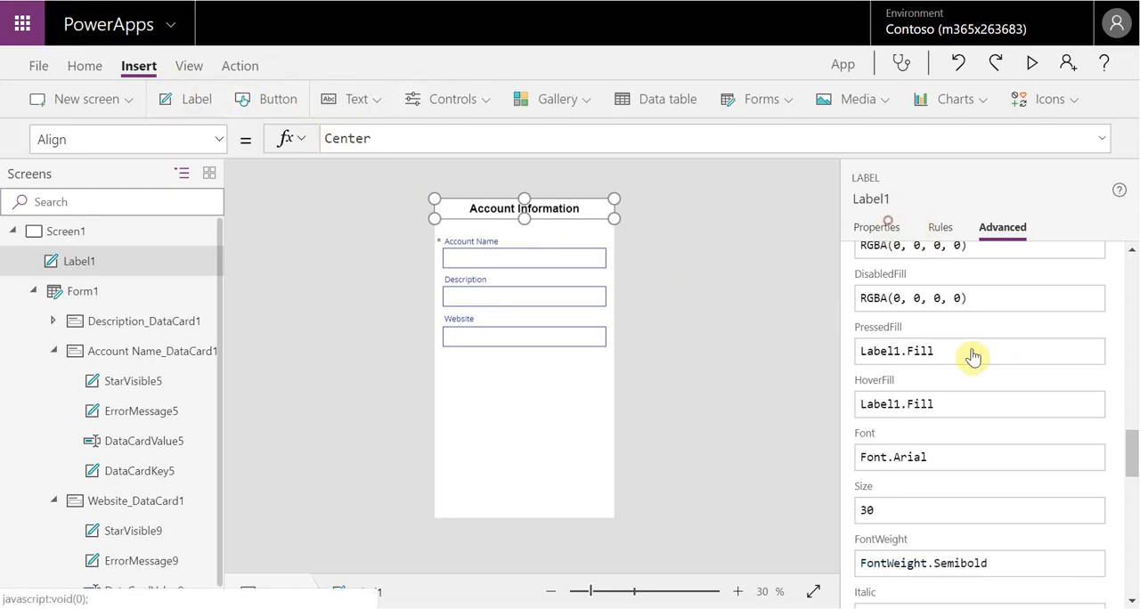
scroll(1074, 446, "down", 3)
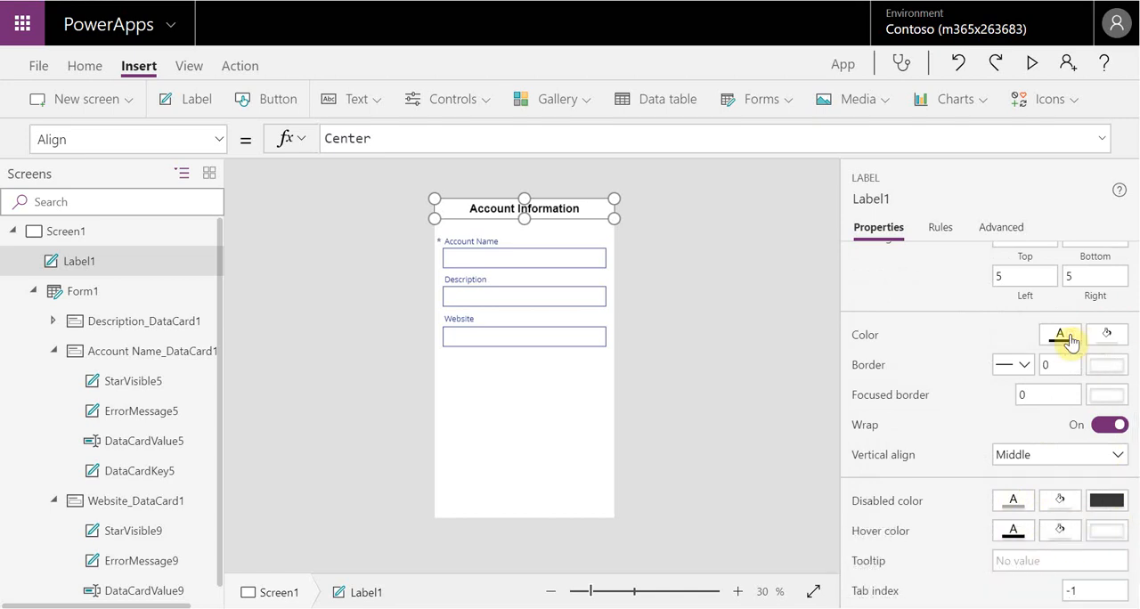
left_click(1107, 334)
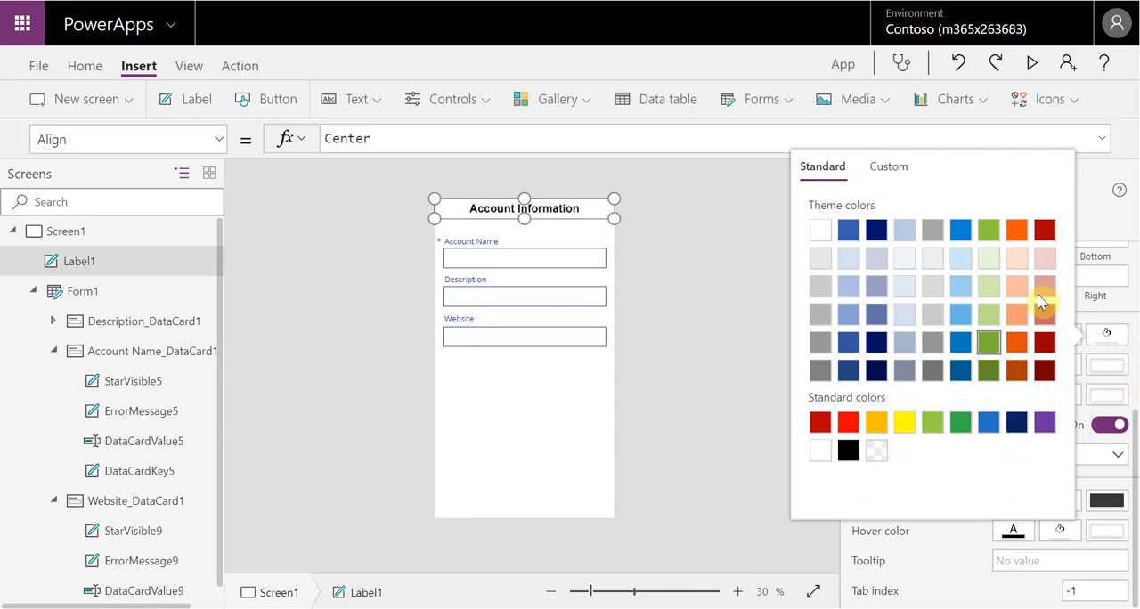
left_click(987, 318)
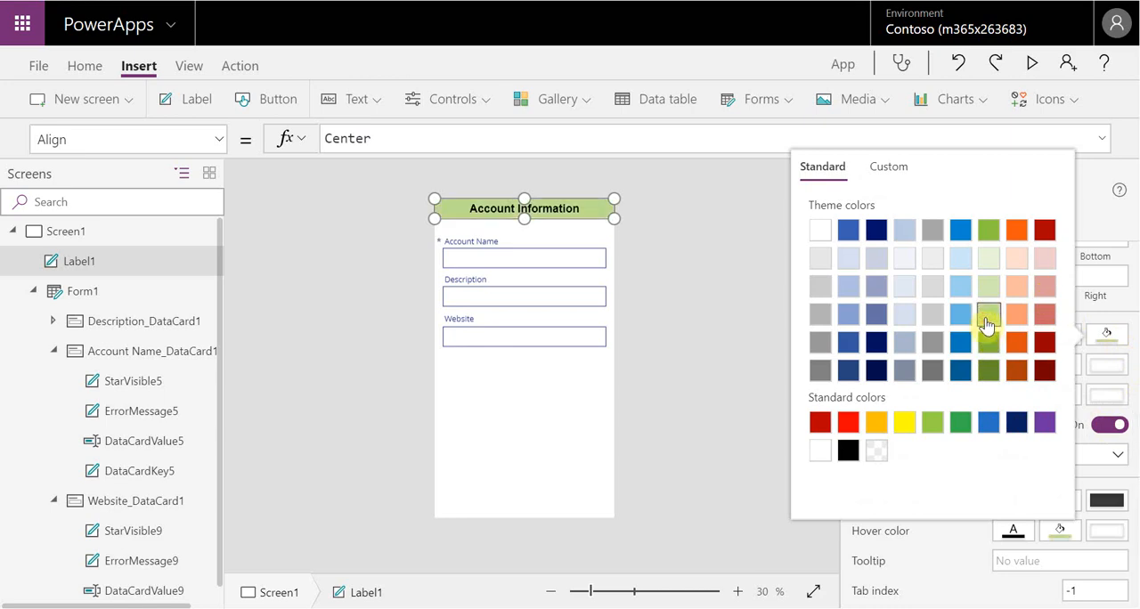
left_click(762, 323)
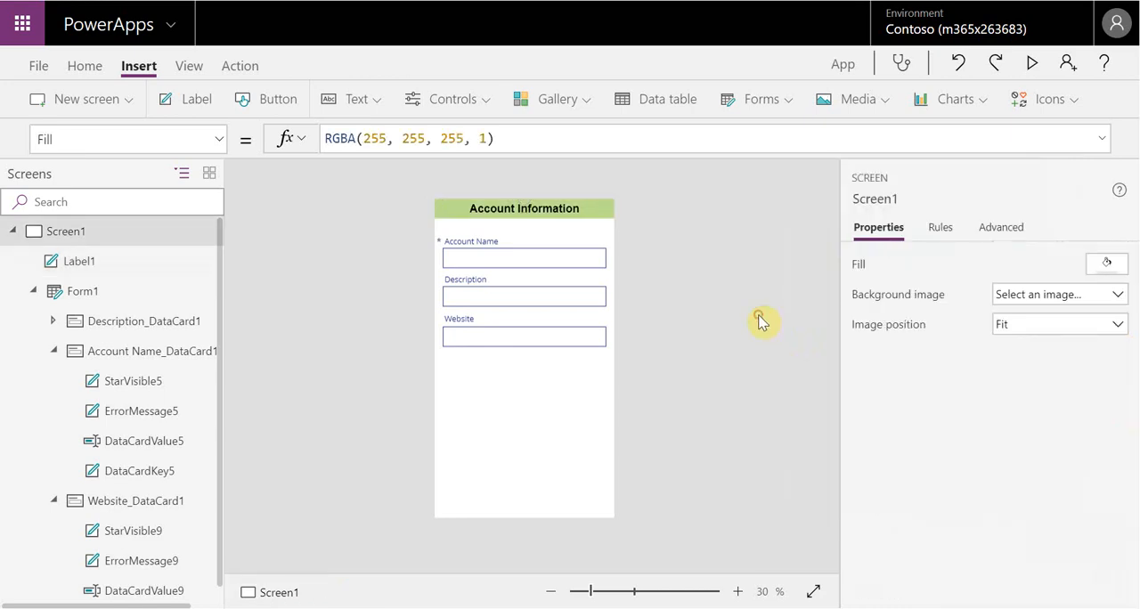
Move the Accounts form up directly beneath the Account Information label, to about Y 72
left_click(580, 235)
left_click(592, 374)
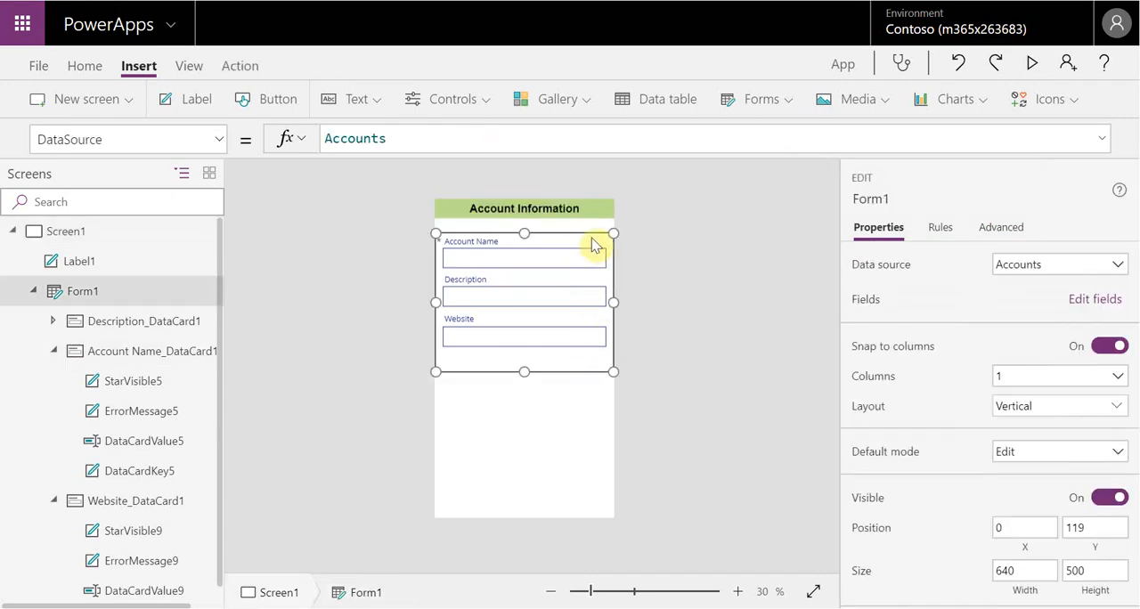
left_click_drag(594, 233, 593, 219)
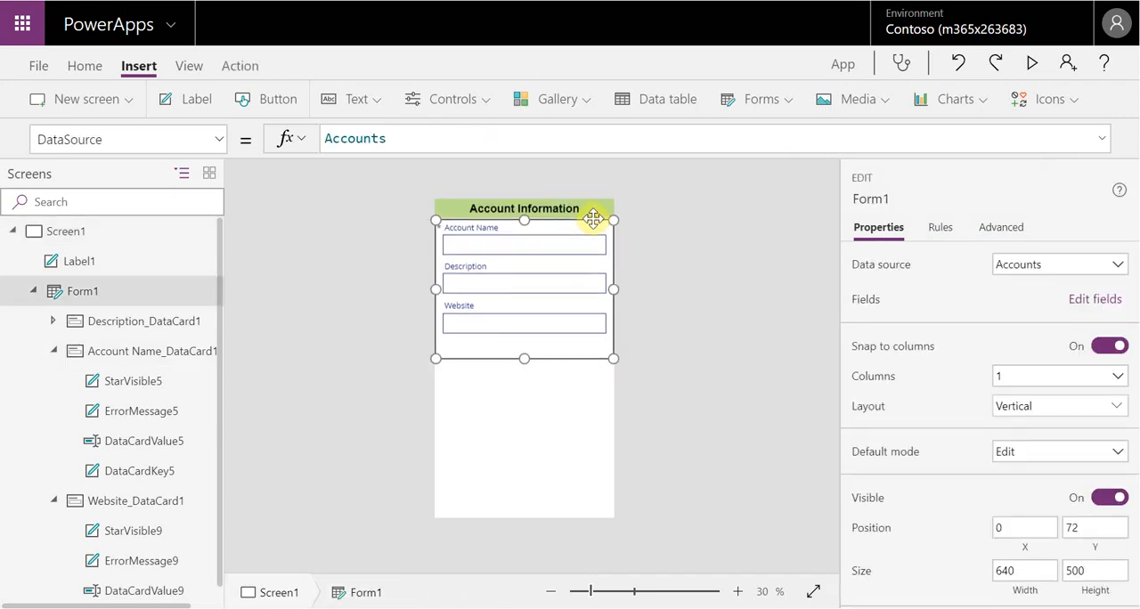
left_click(711, 318)
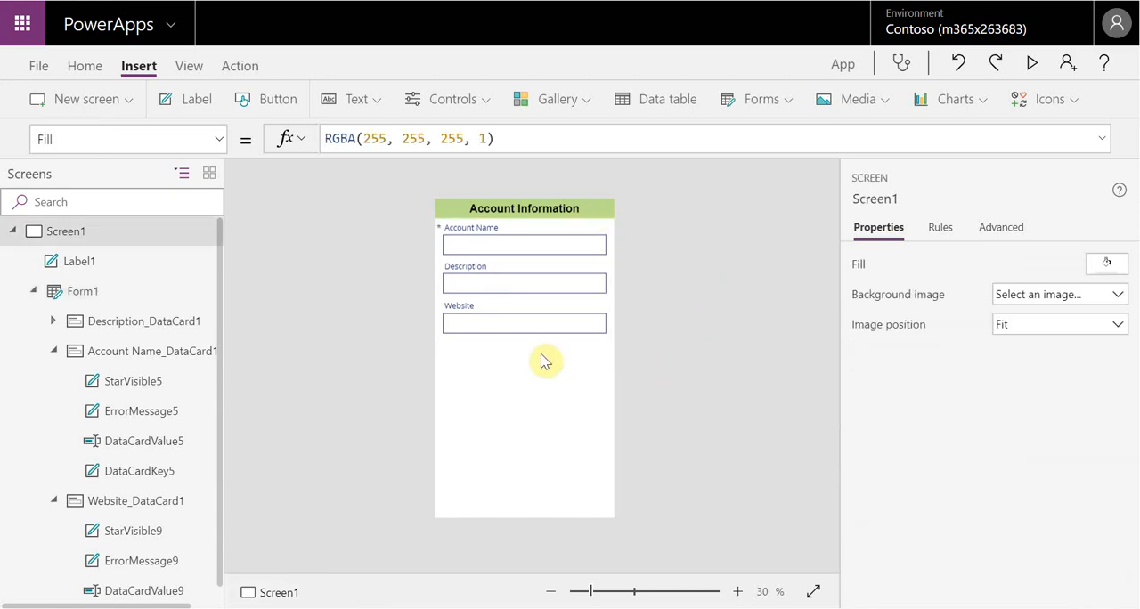
left_click(540, 354)
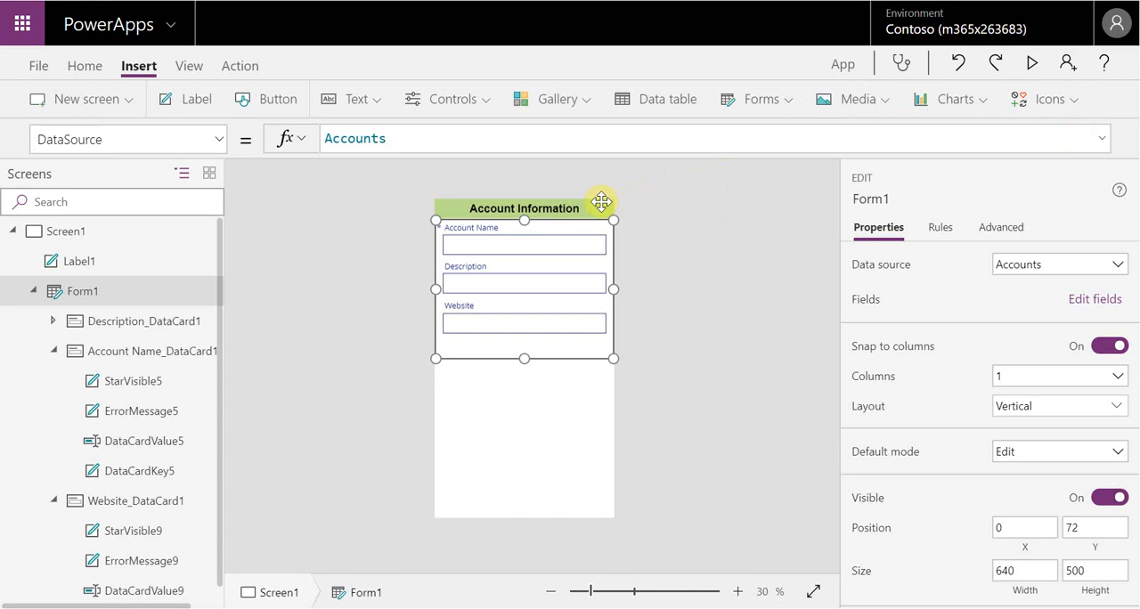
left_click(695, 231)
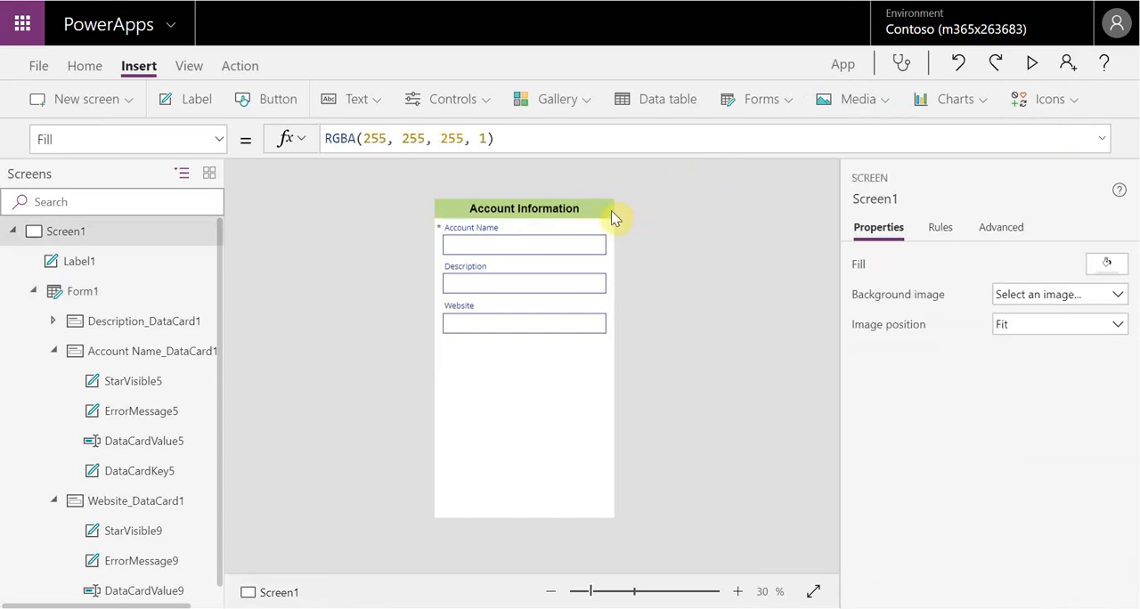
Insert an Add icon and place it at the right end of the Account Information label
left_click(607, 212)
left_click(1074, 107)
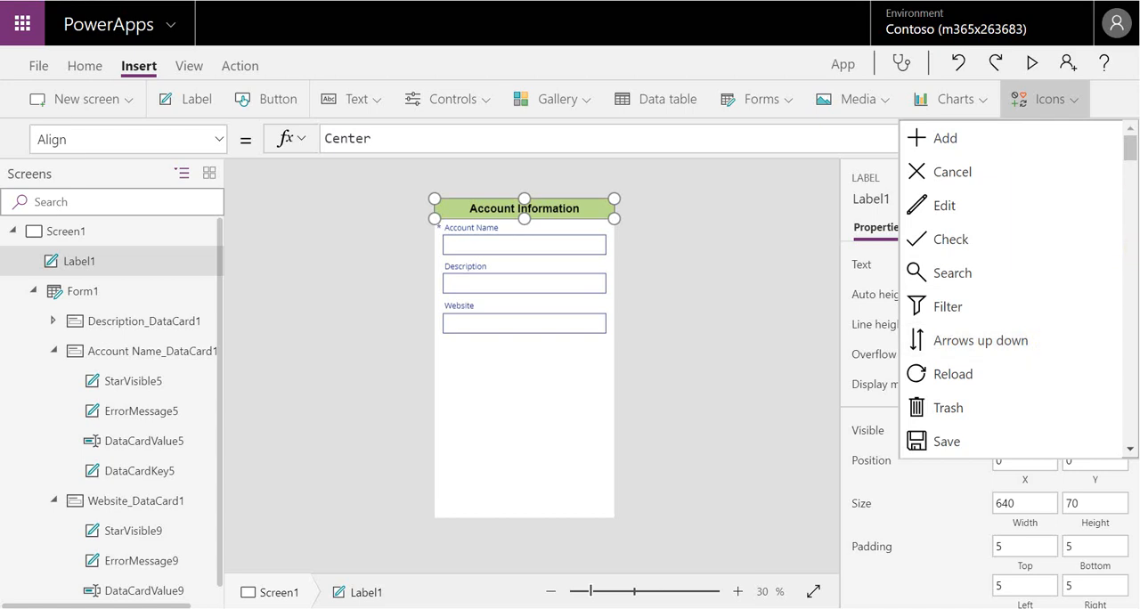
scroll(1130, 205, "down", 15)
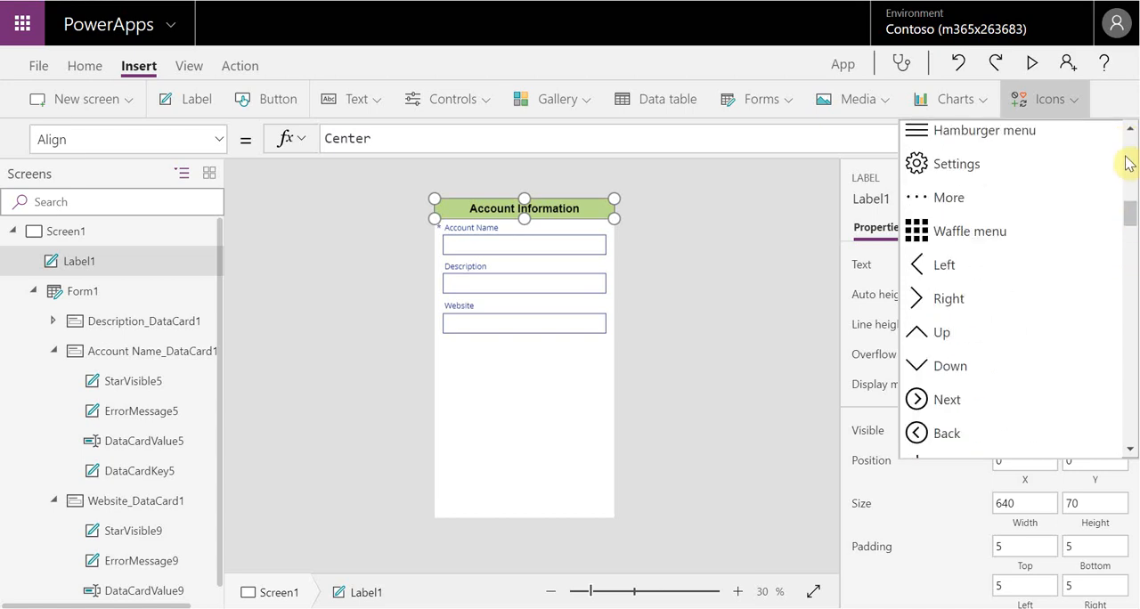
scroll(1129, 245, "down", 10)
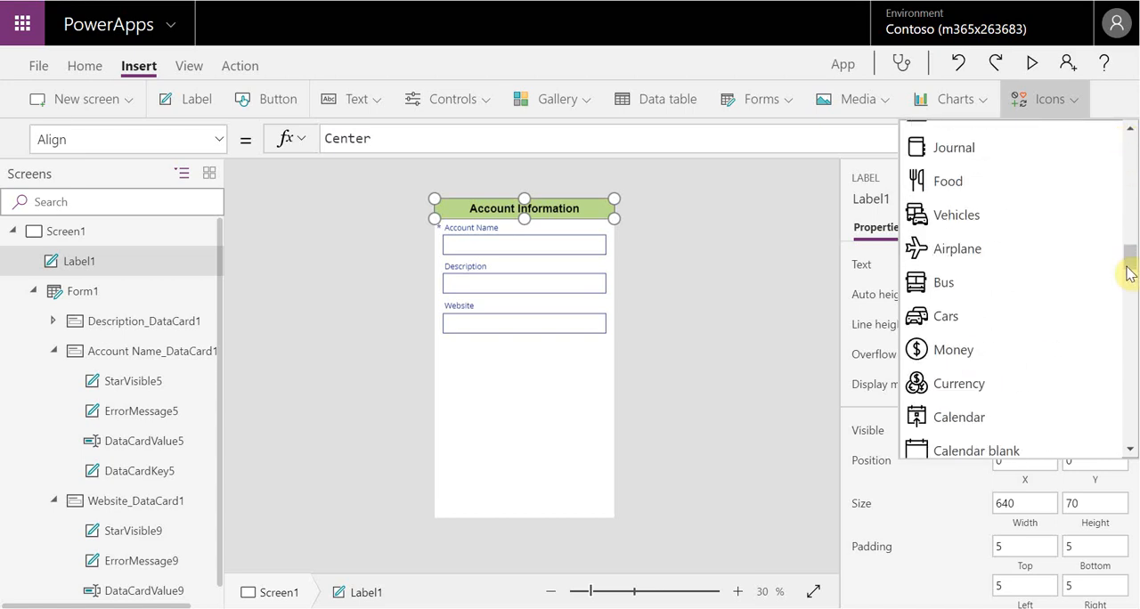
left_click_drag(1131, 276, 1135, 316)
left_click_drag(1136, 229, 1112, 151)
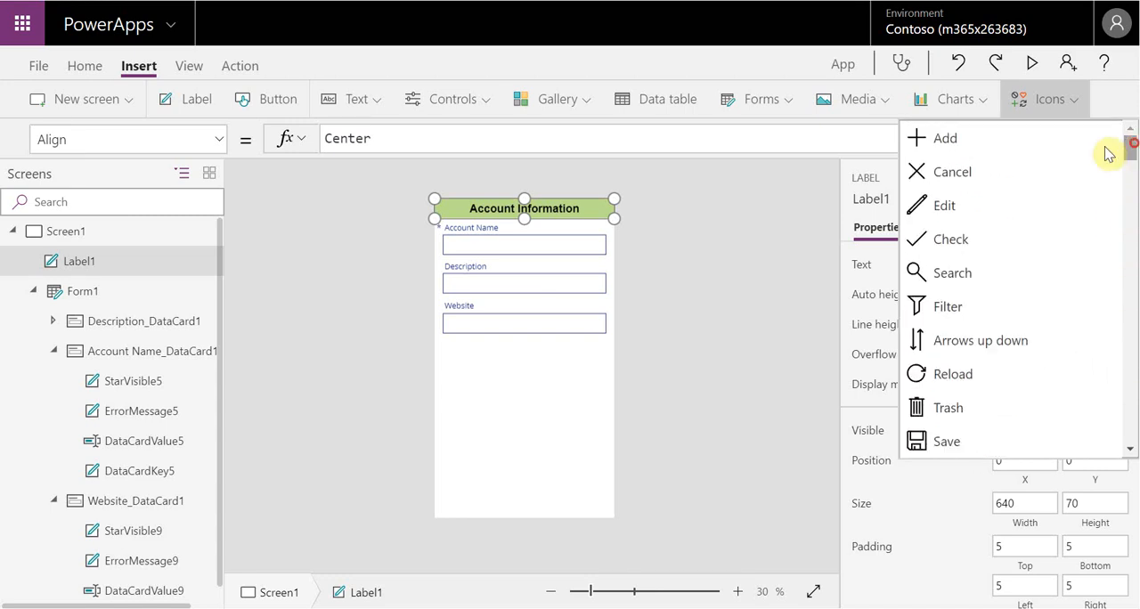
left_click(923, 143)
left_click_drag(454, 224, 601, 207)
left_click(654, 222)
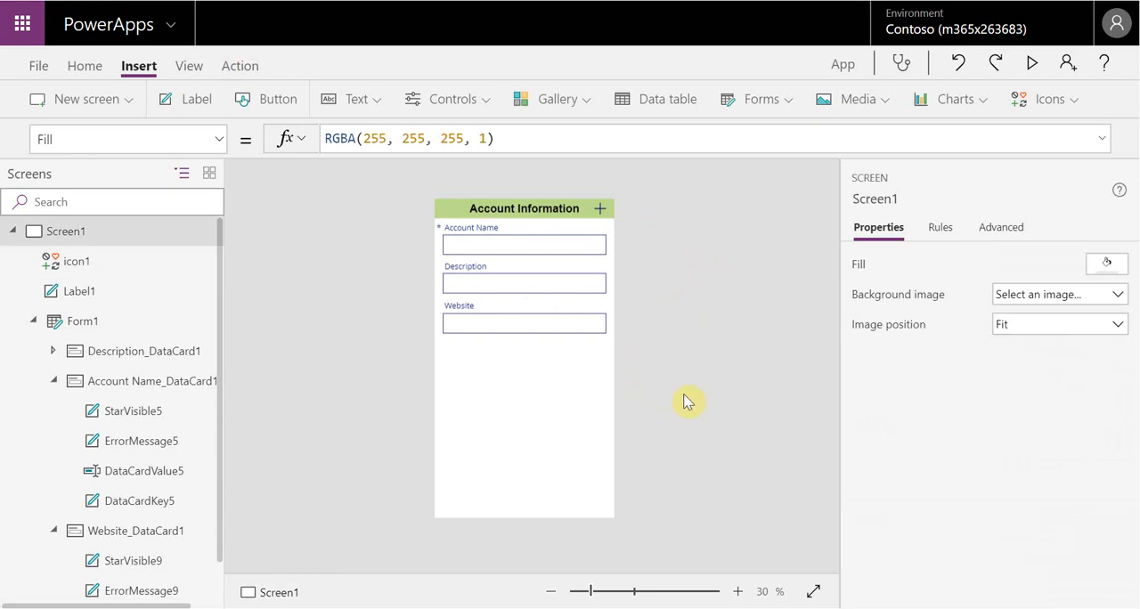
left_click(565, 345)
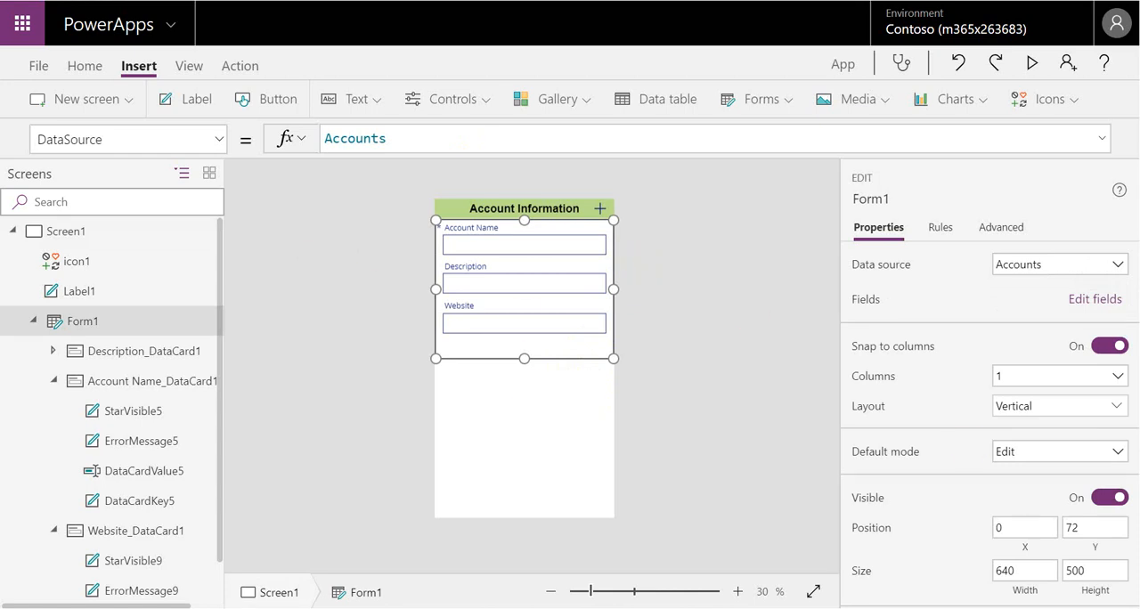
left_click(1118, 453)
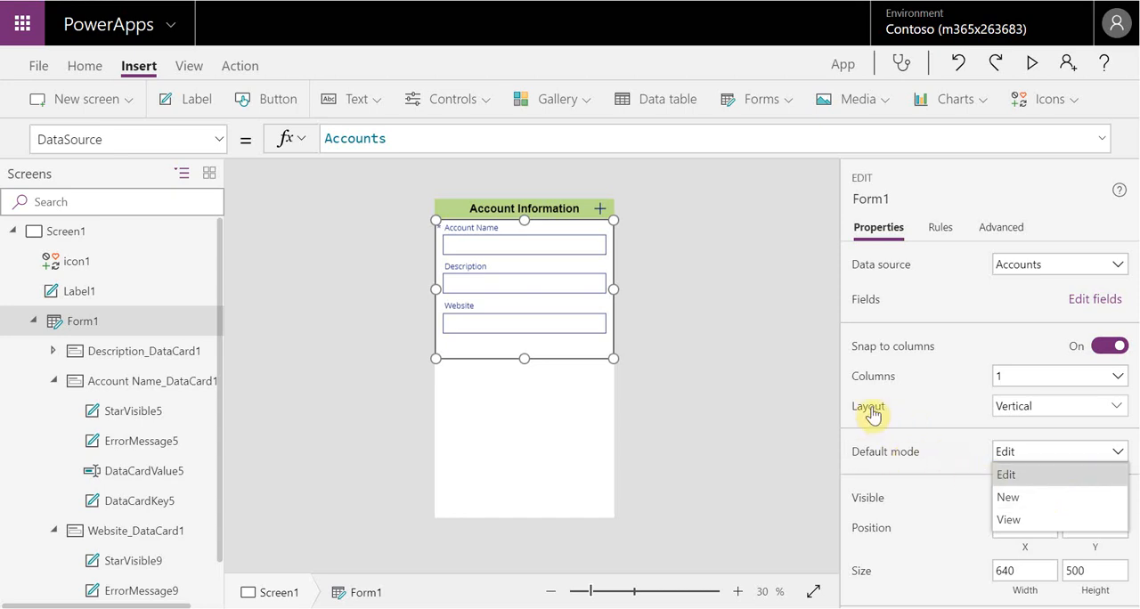
left_click(766, 378)
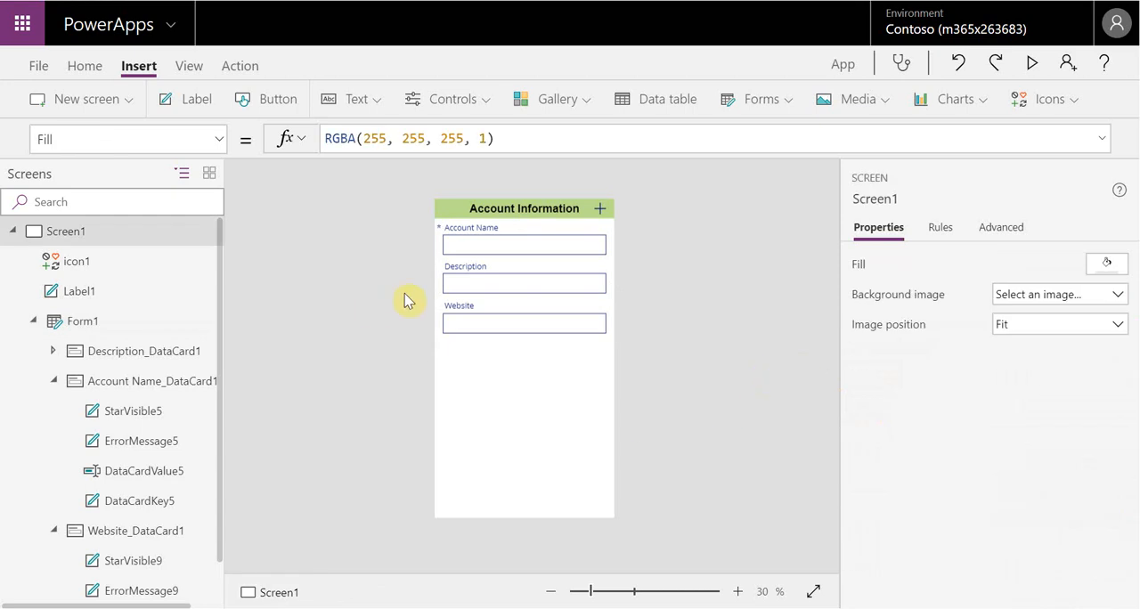
Preview the app to check the form, close the preview and dismiss the tip dialog
left_click(1033, 66)
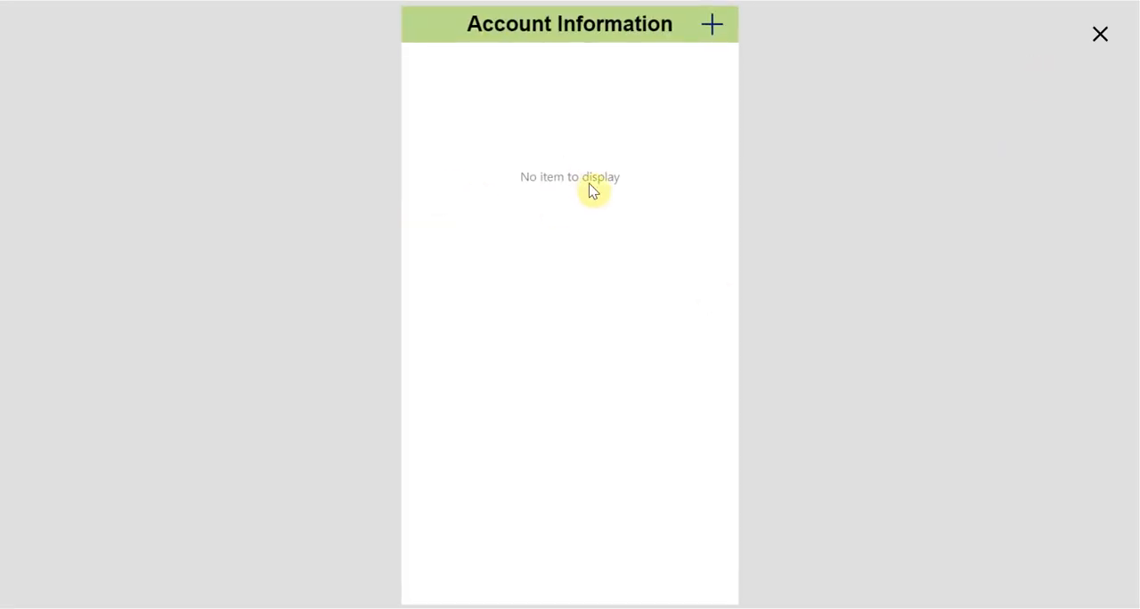
left_click(1102, 38)
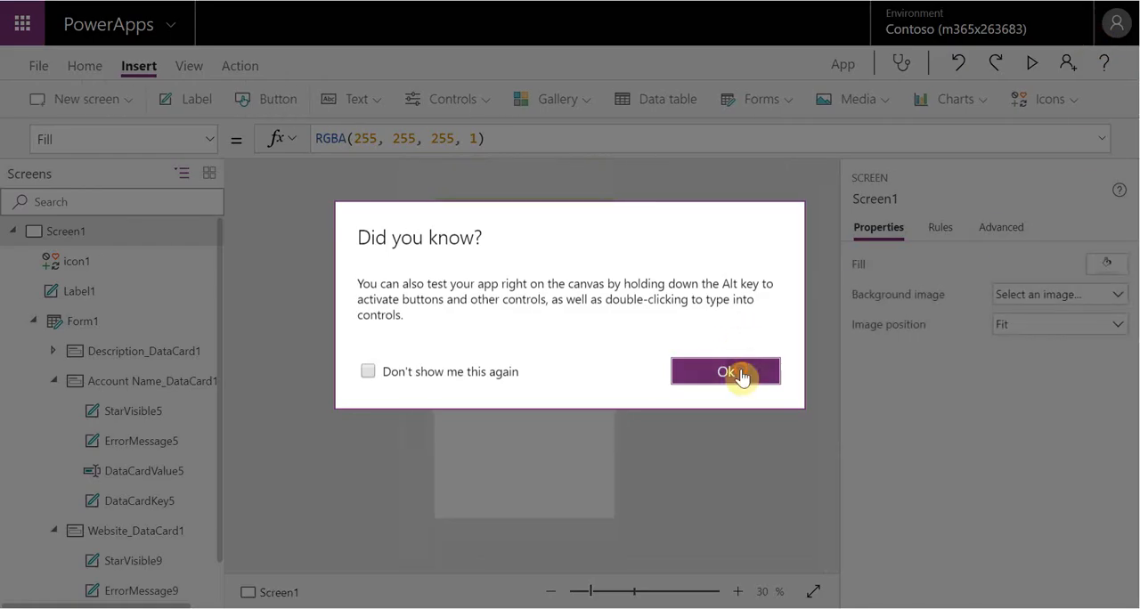
left_click(736, 373)
Set the Accounts form's default mode to New
left_click(535, 350)
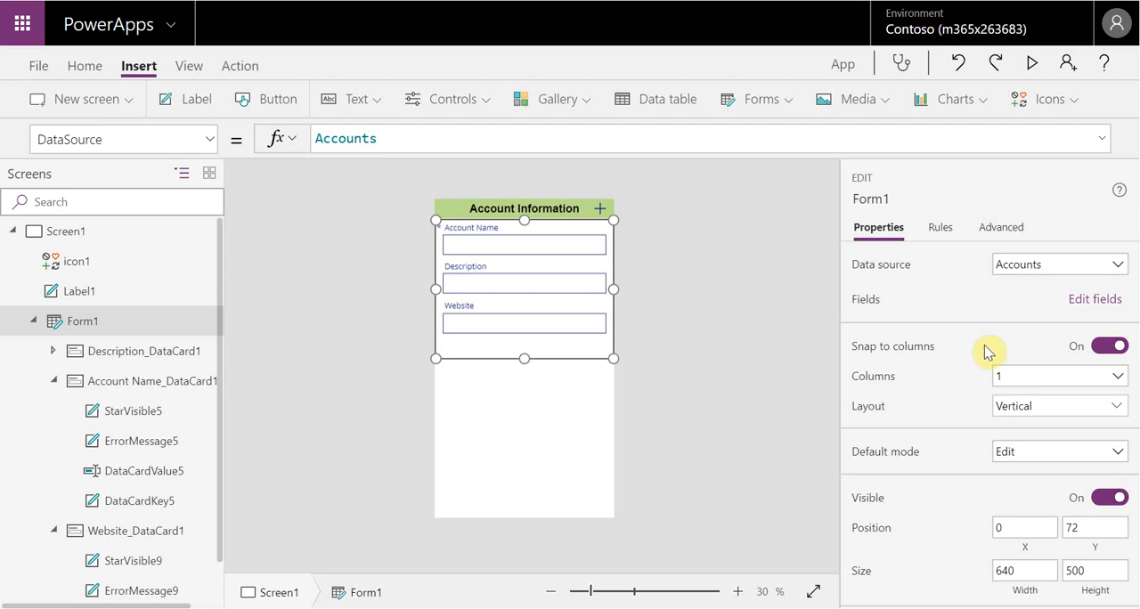
left_click(1117, 456)
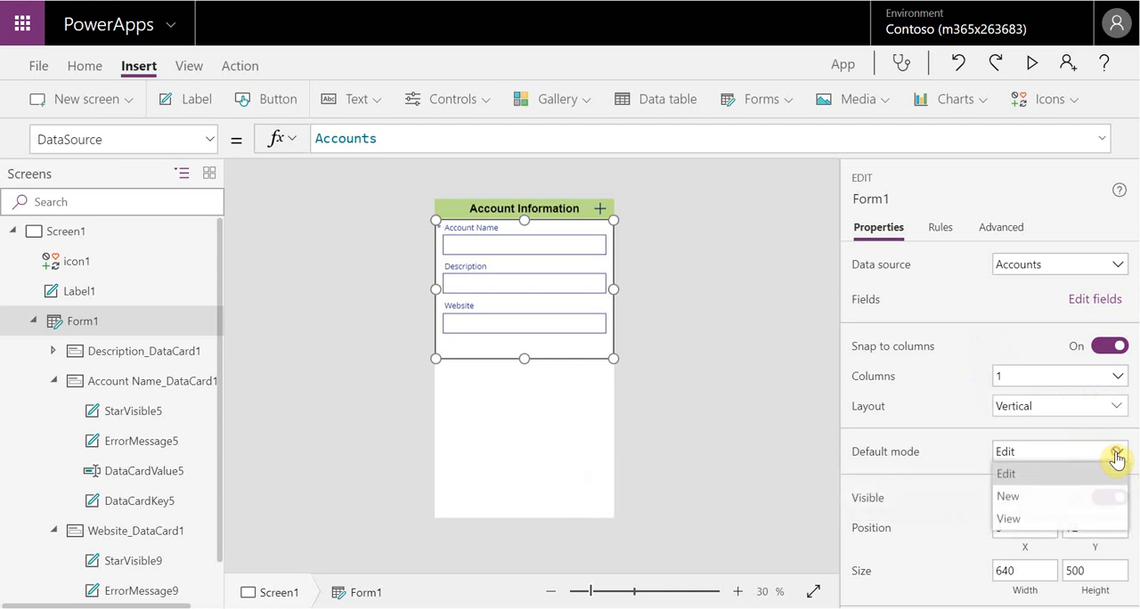
left_click(1101, 498)
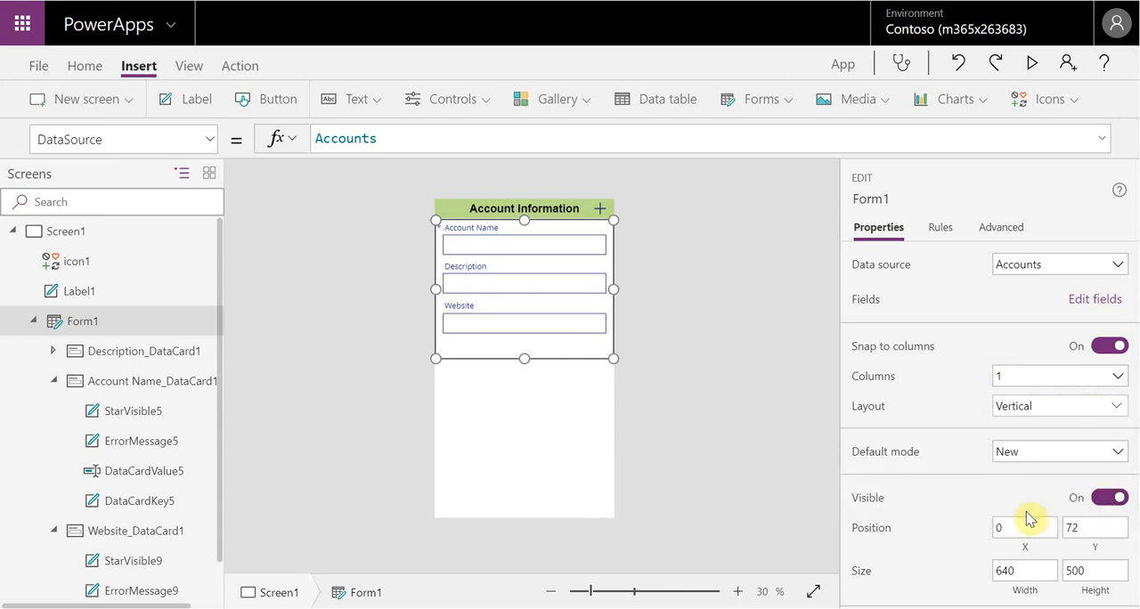
left_click(723, 402)
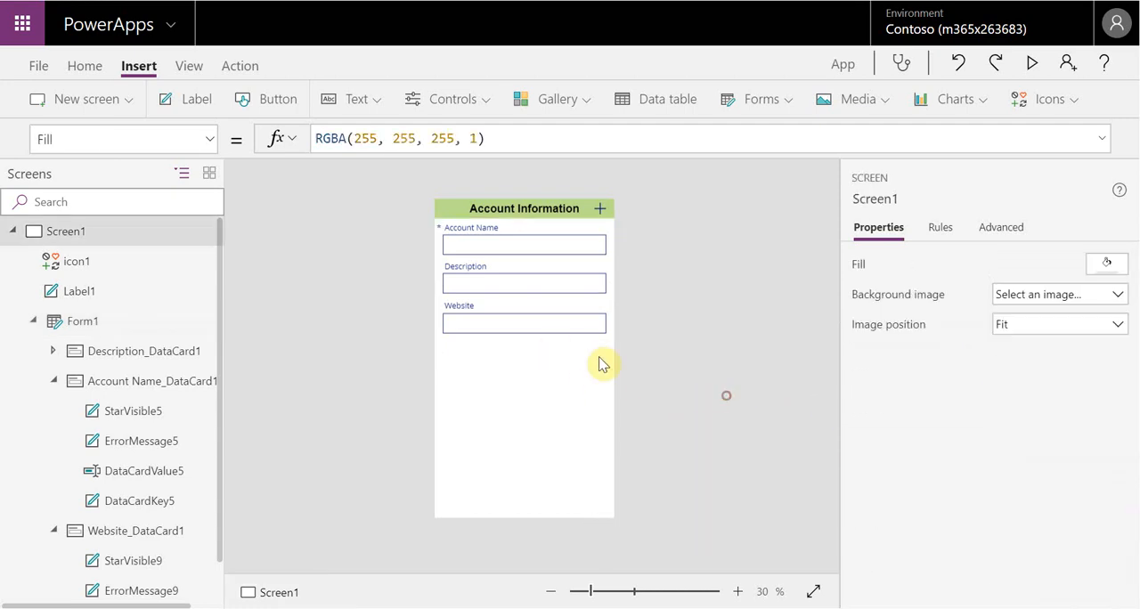
Insert a second edit form and place it below the first form, at about Y 553
left_click(591, 348)
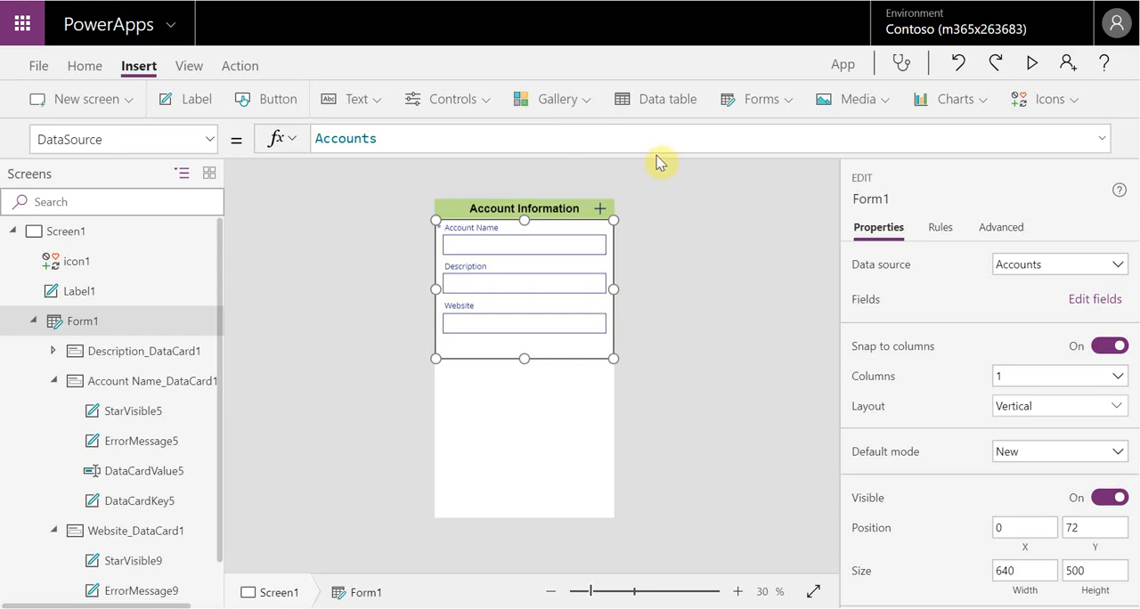
left_click(790, 100)
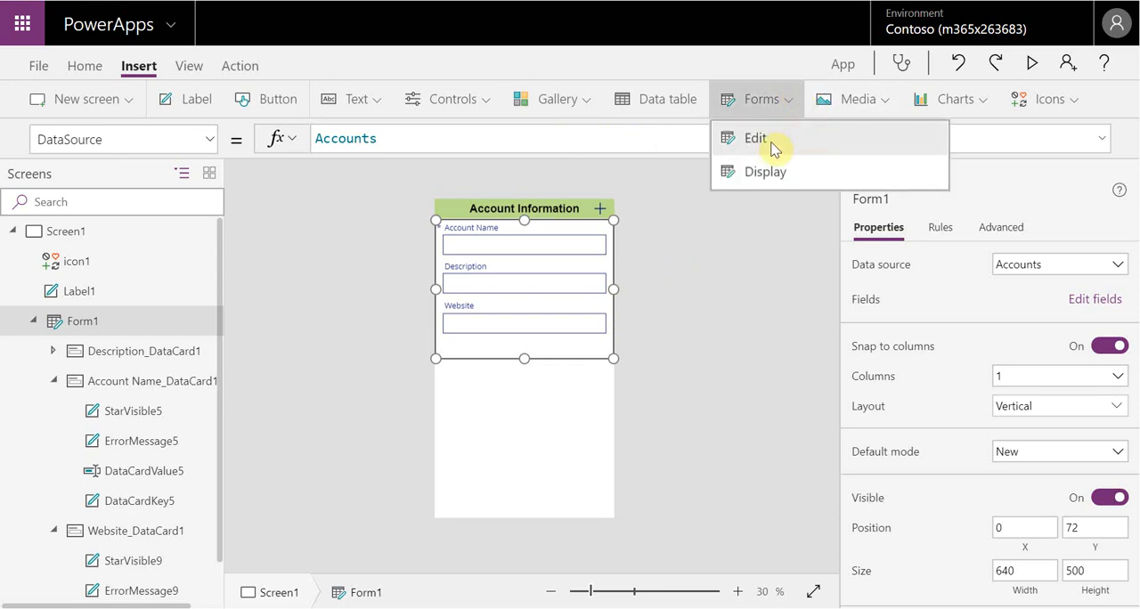
left_click(809, 144)
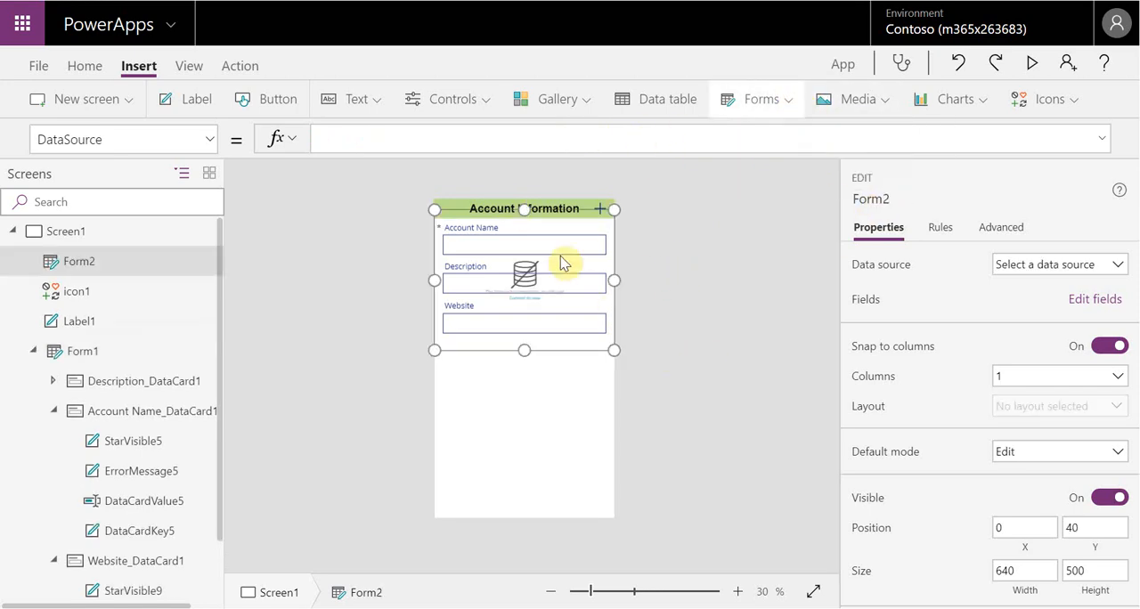
mouse_move(581, 224)
left_mouse_down()
mouse_move(580, 366)
mouse_move(575, 352)
left_mouse_up()
Connect the second form to the Accounts data source and select its Number of Employees card
left_click(1119, 261)
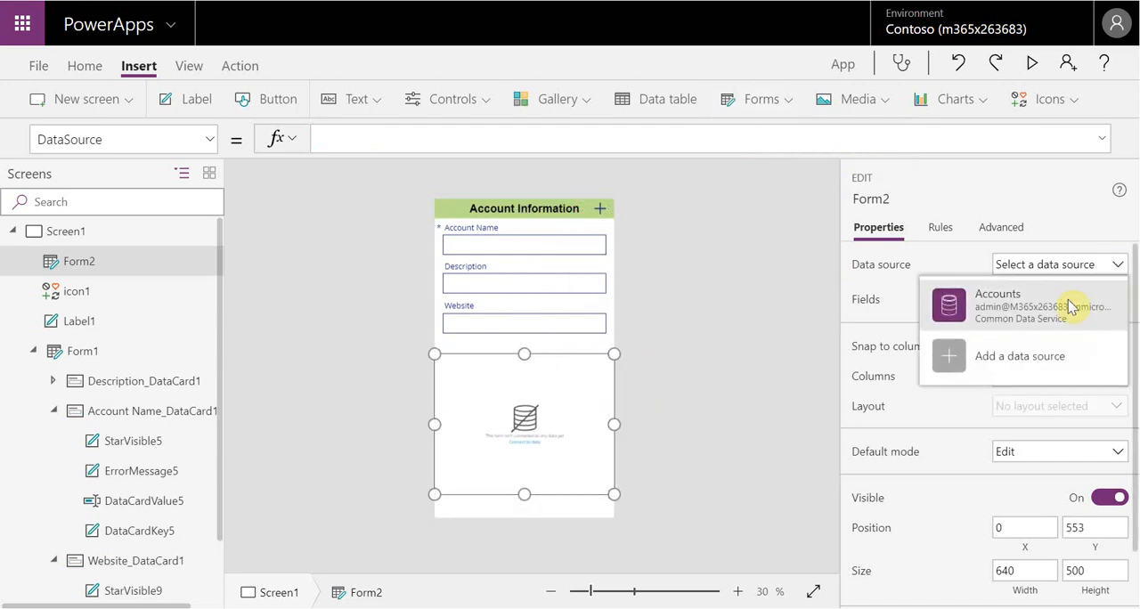
left_click(1069, 305)
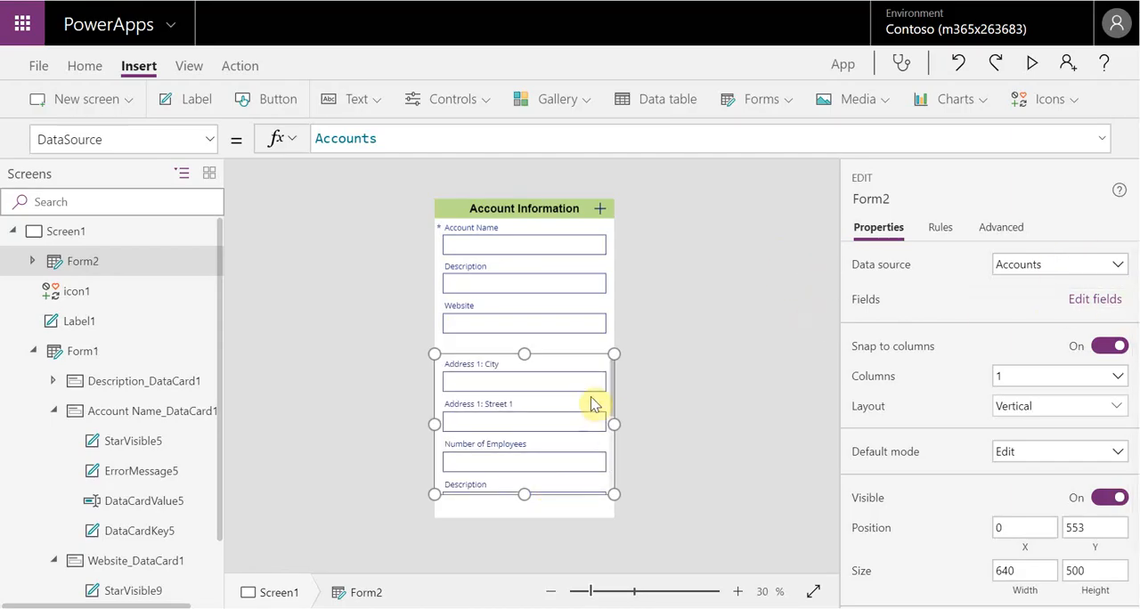
scroll(579, 428, "down", 1)
left_click(566, 424)
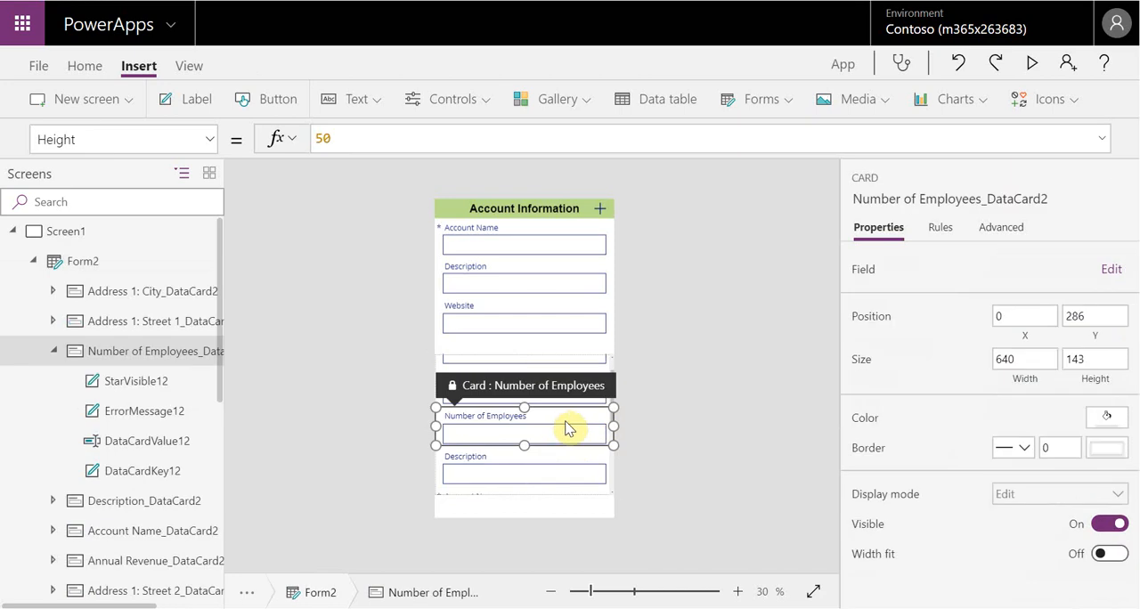
Delete cards from the second form, keeping only Address 1: City and Address 1: ZIP/Postal Code
key("Delete")
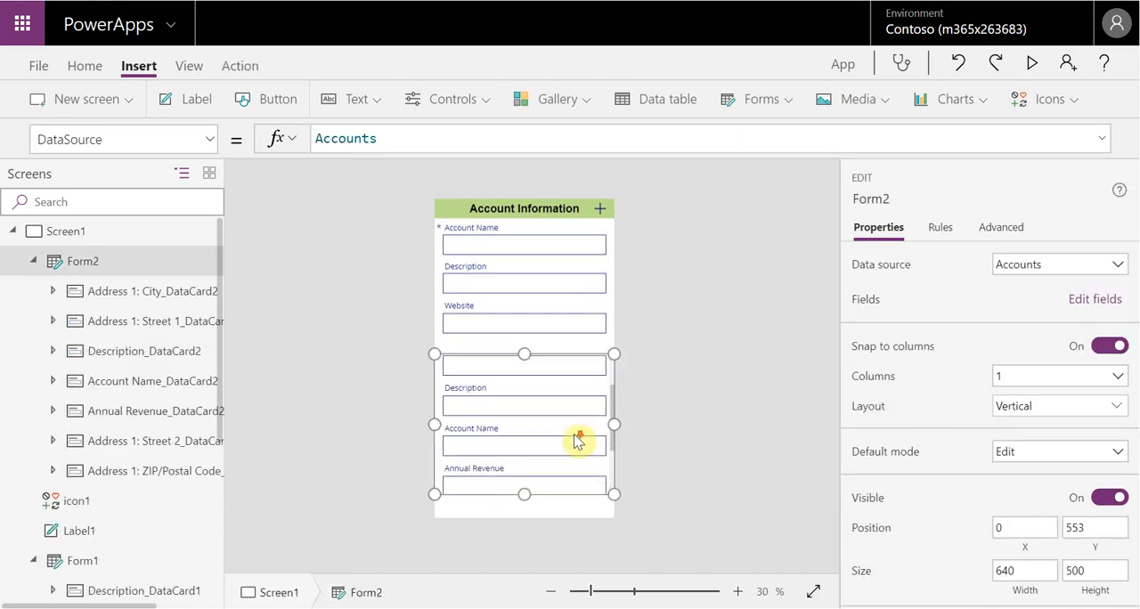
left_click(571, 429)
key("Delete")
left_click(574, 433)
key("Delete")
left_click(565, 434)
key("Delete")
left_click(570, 385)
key("Delete")
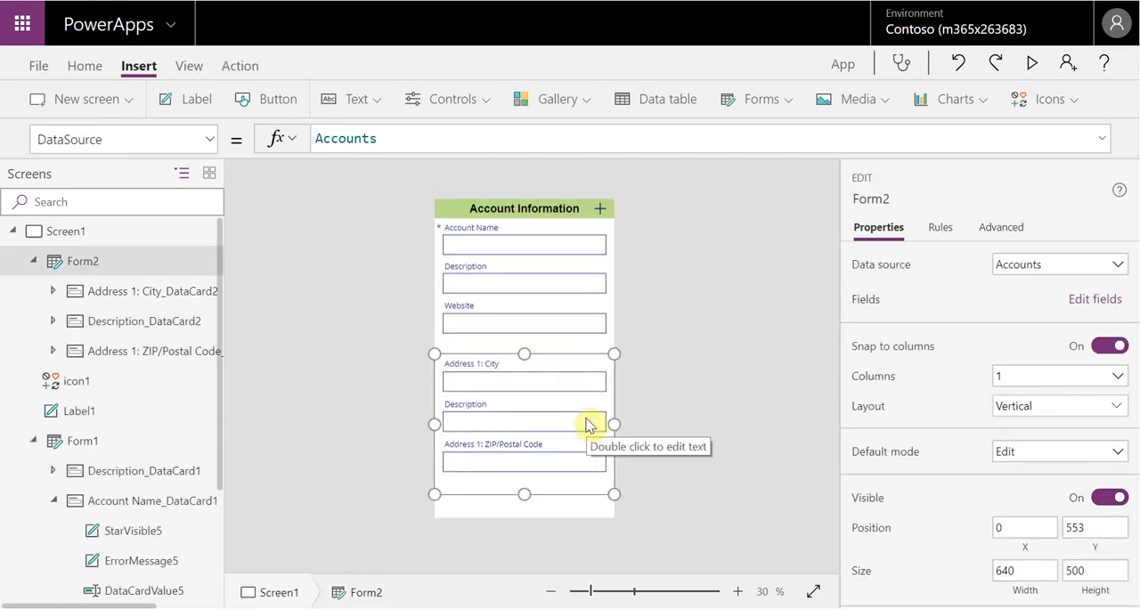
left_click(586, 422)
key("Delete")
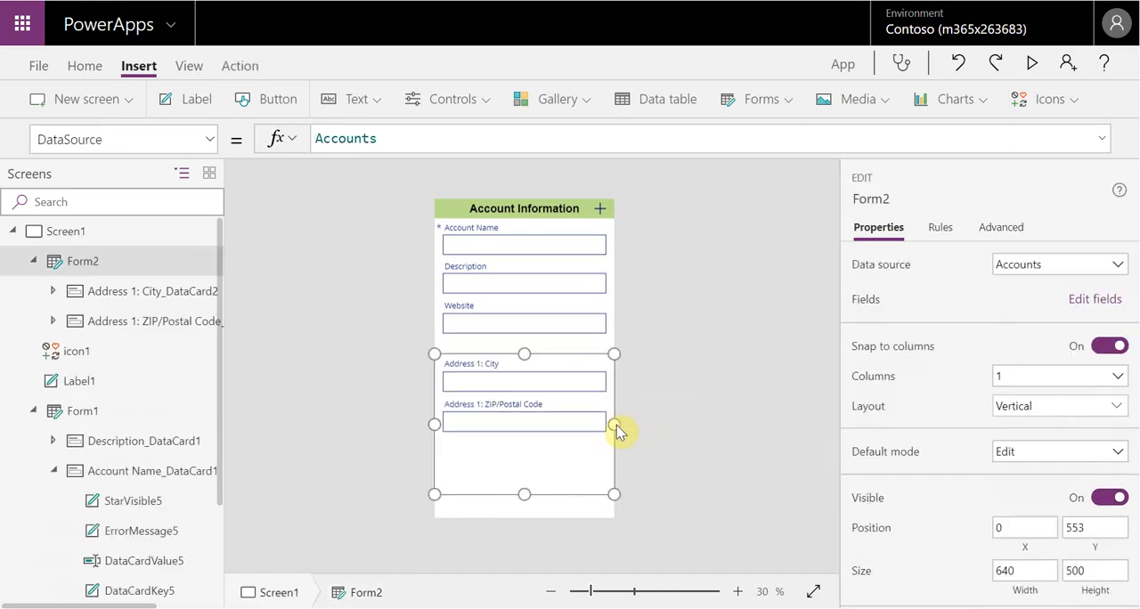
Add the Address 1: Country/Region field to the second form
left_click(1092, 301)
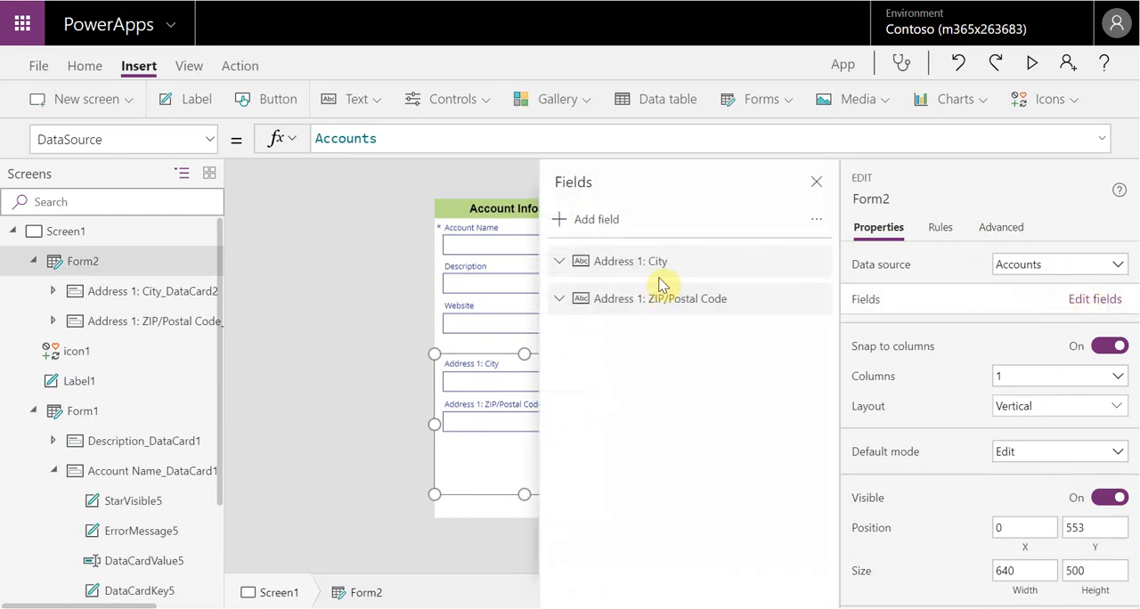
left_click(594, 221)
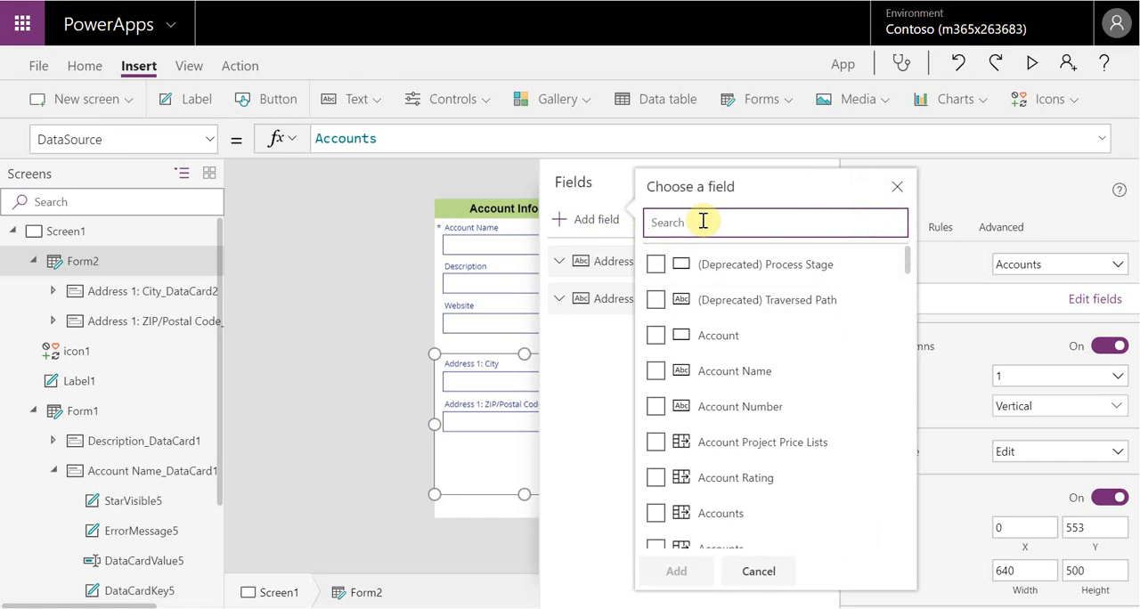
type("Country")
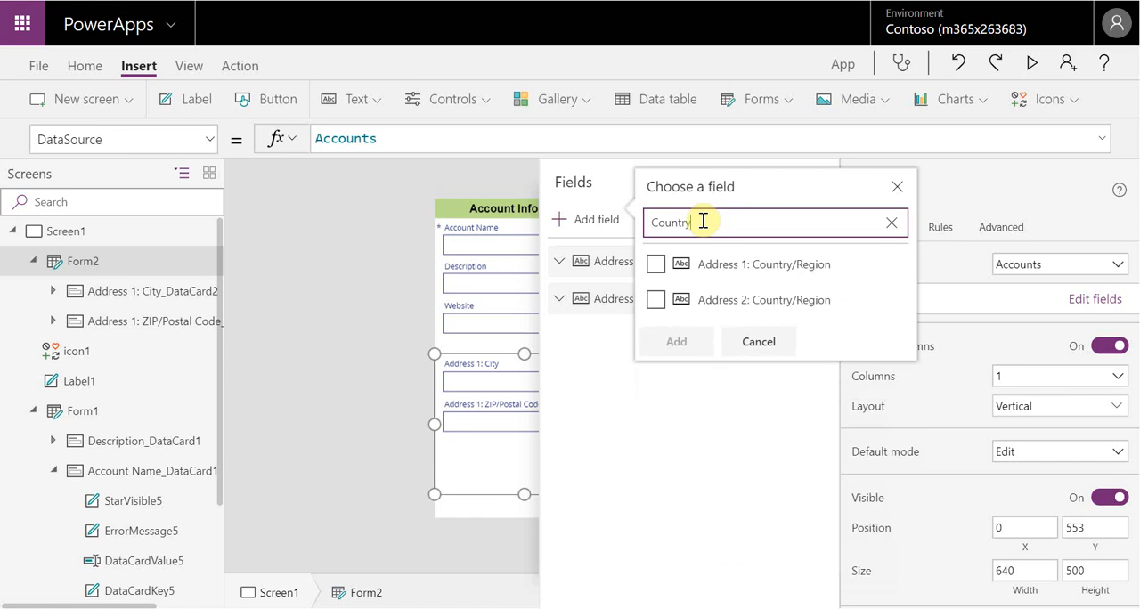
left_click(656, 265)
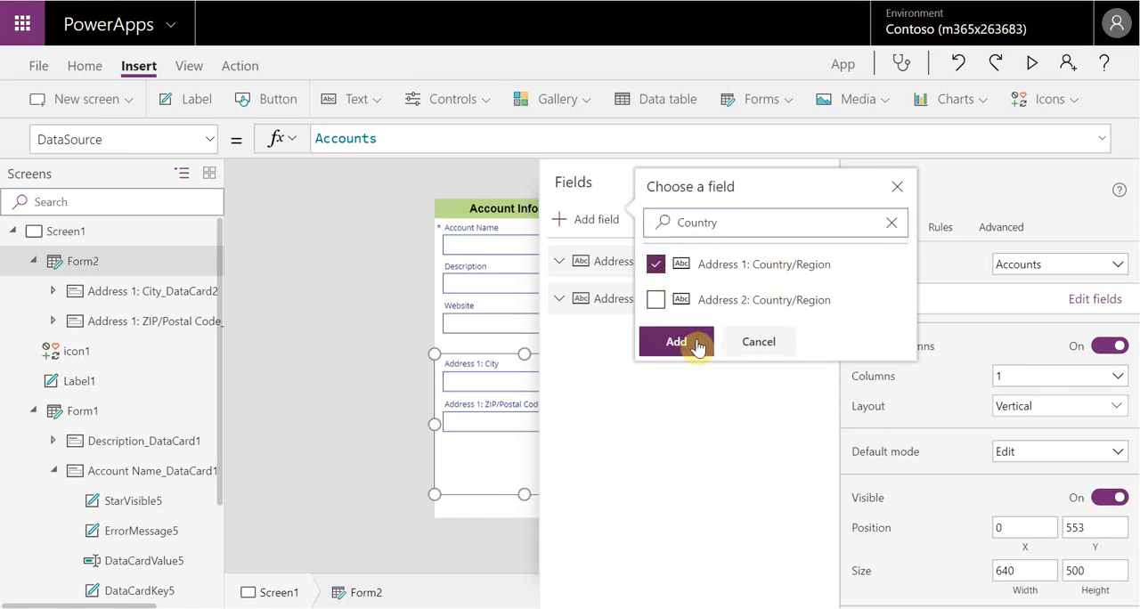
left_click(691, 343)
left_click(376, 468)
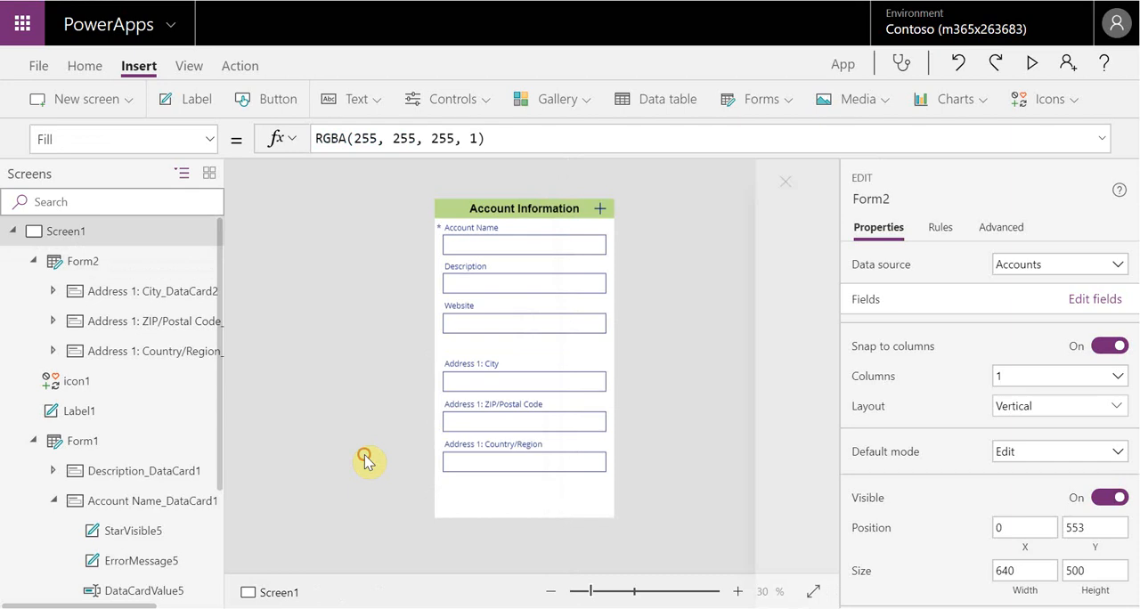
Shrink the first form's text inputs to about 46 high for Account Name and 43 for Website, Description similarly, and shorten the form to fit
left_click(591, 372)
left_click(590, 488)
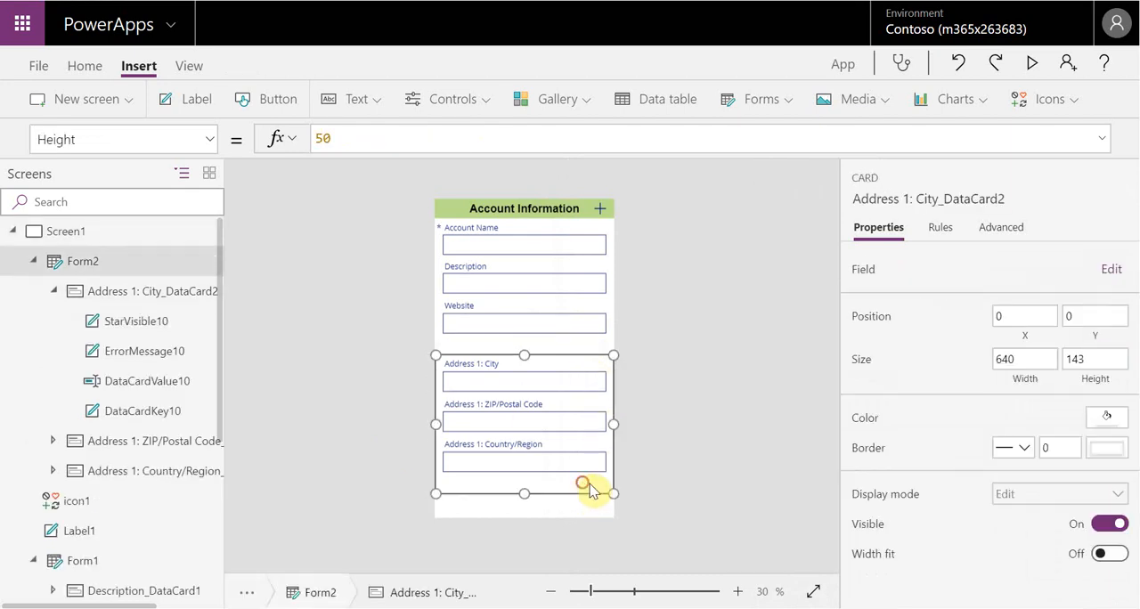
left_click(554, 244)
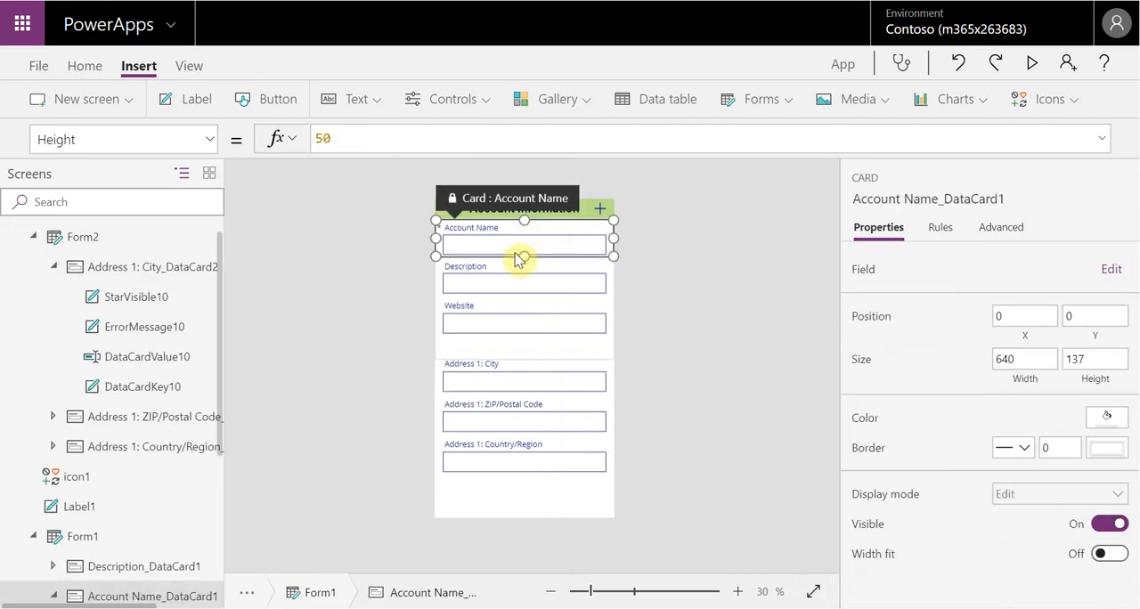
left_click(559, 243)
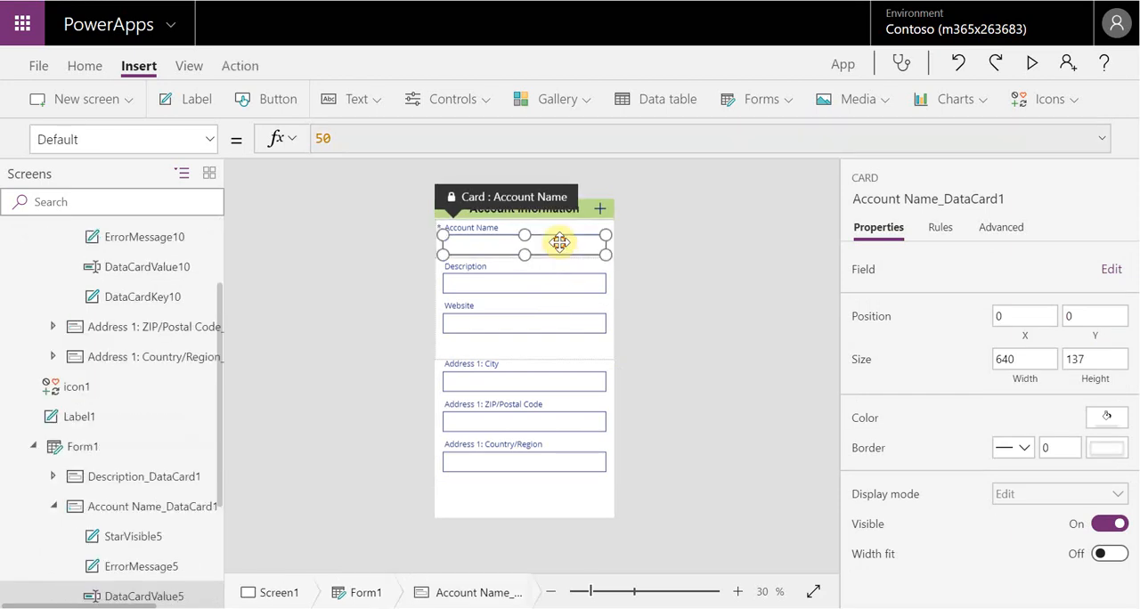
left_click_drag(526, 252, 526, 249)
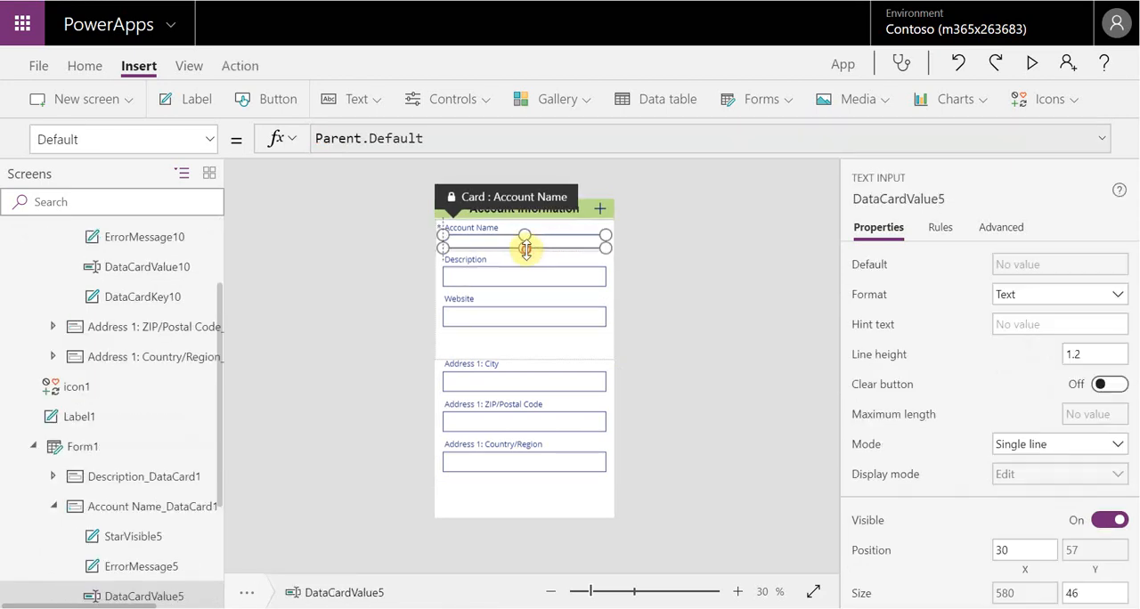
left_click(524, 281)
left_click(524, 282)
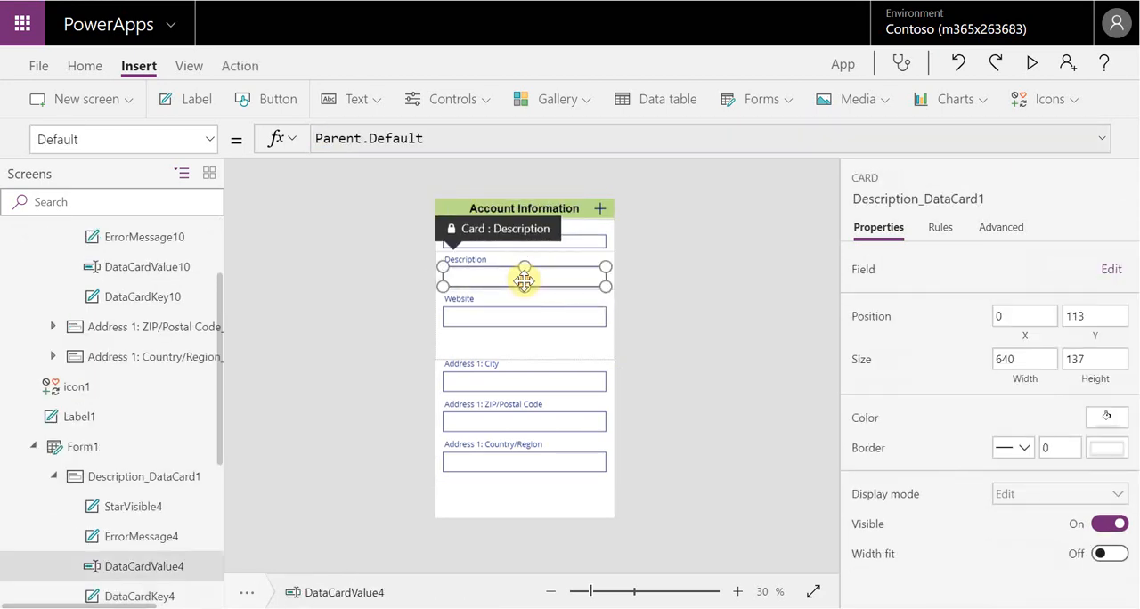
left_click_drag(524, 283, 526, 311)
left_click(531, 319)
left_click(525, 312)
left_click(529, 332)
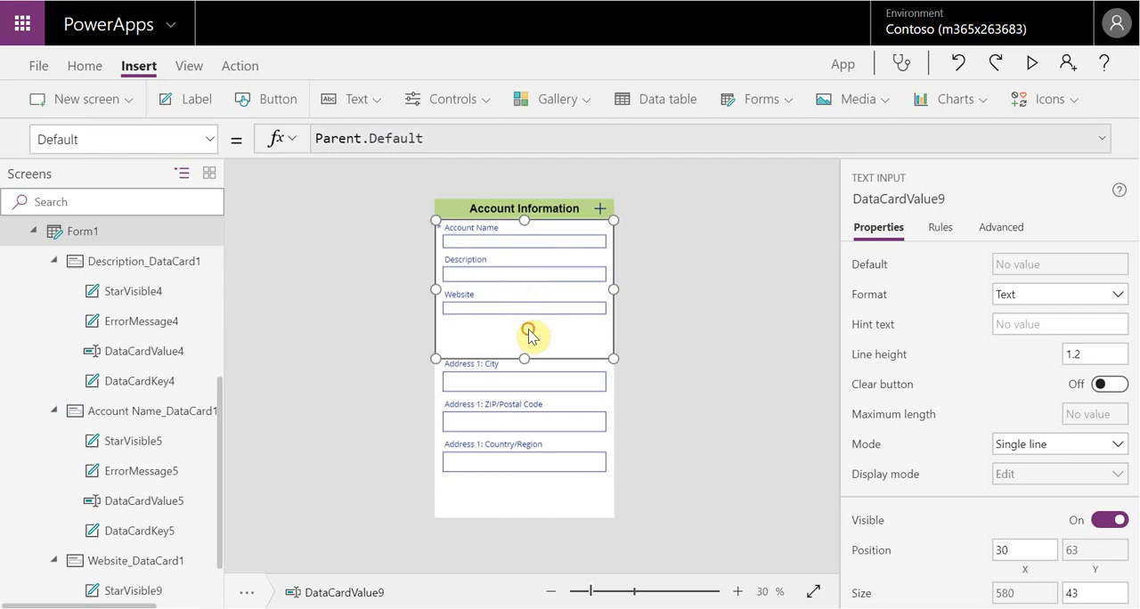
left_click_drag(526, 359, 528, 321)
Reduce the City, ZIP/Postal Code and Country/Region text inputs in the second form to a height of about 50
left_click(562, 458)
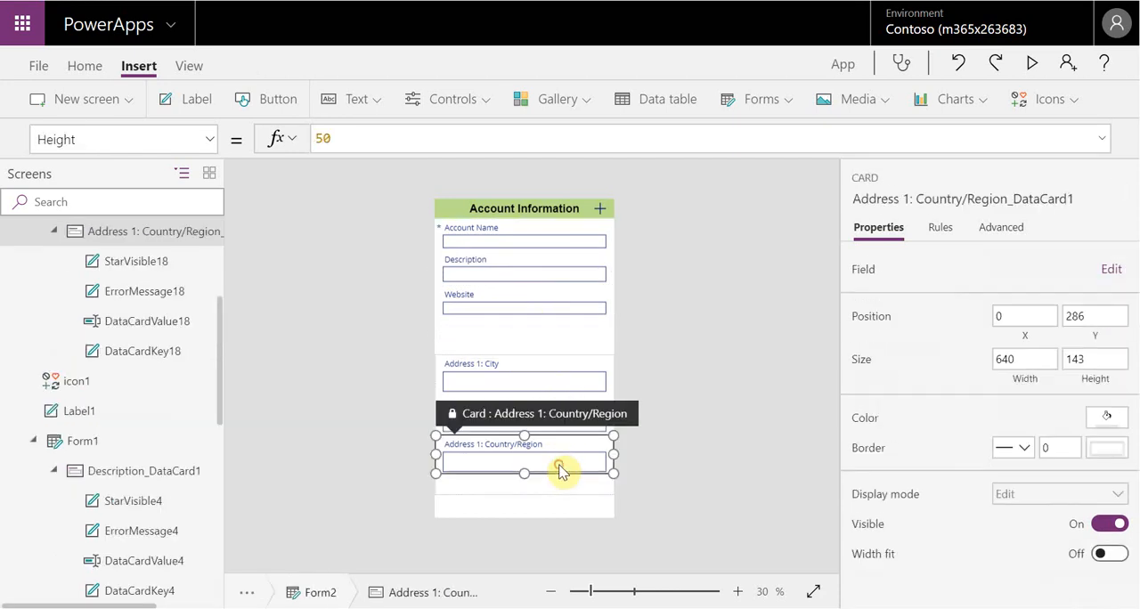
left_click(570, 384)
left_click(570, 385)
left_click_drag(525, 392, 525, 387)
left_click(540, 419)
left_click_drag(525, 427, 529, 423)
left_click(560, 415)
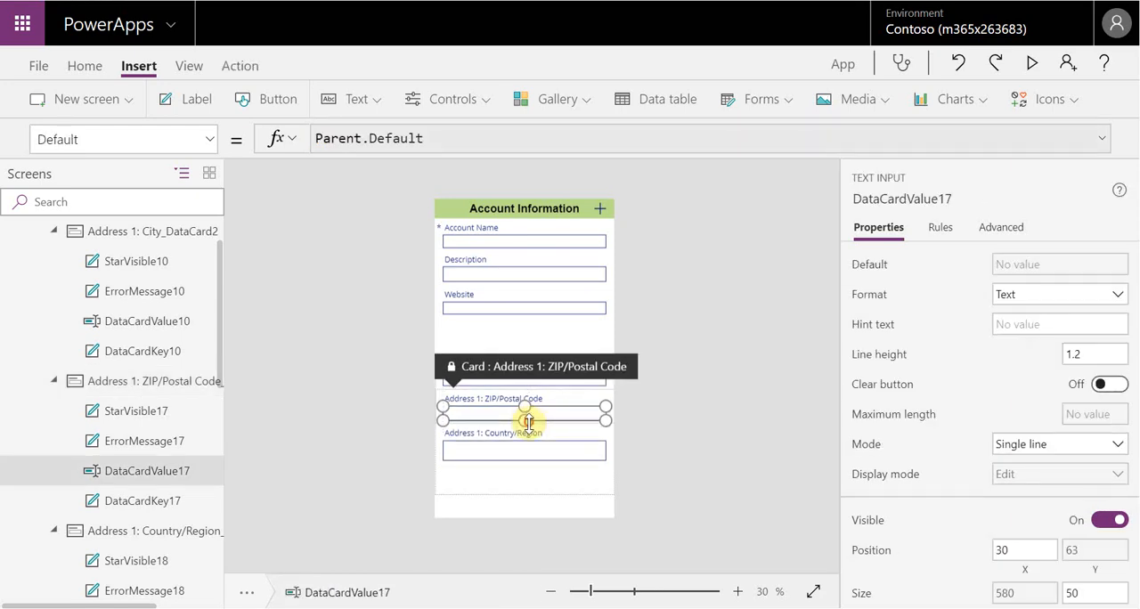
left_click(544, 458)
left_click(517, 457)
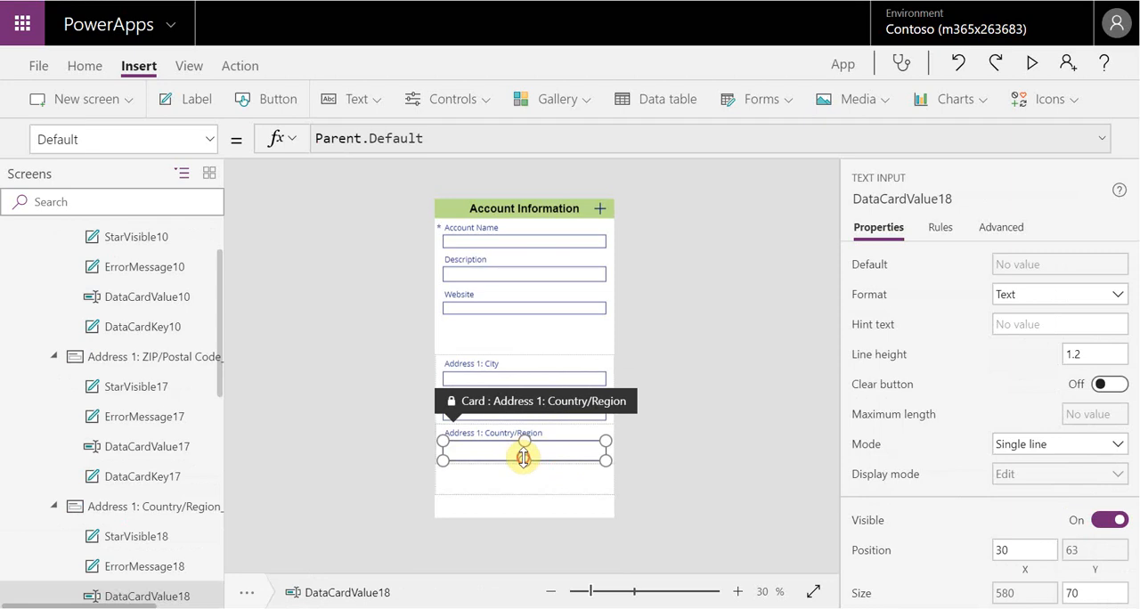
left_click_drag(525, 457, 526, 453)
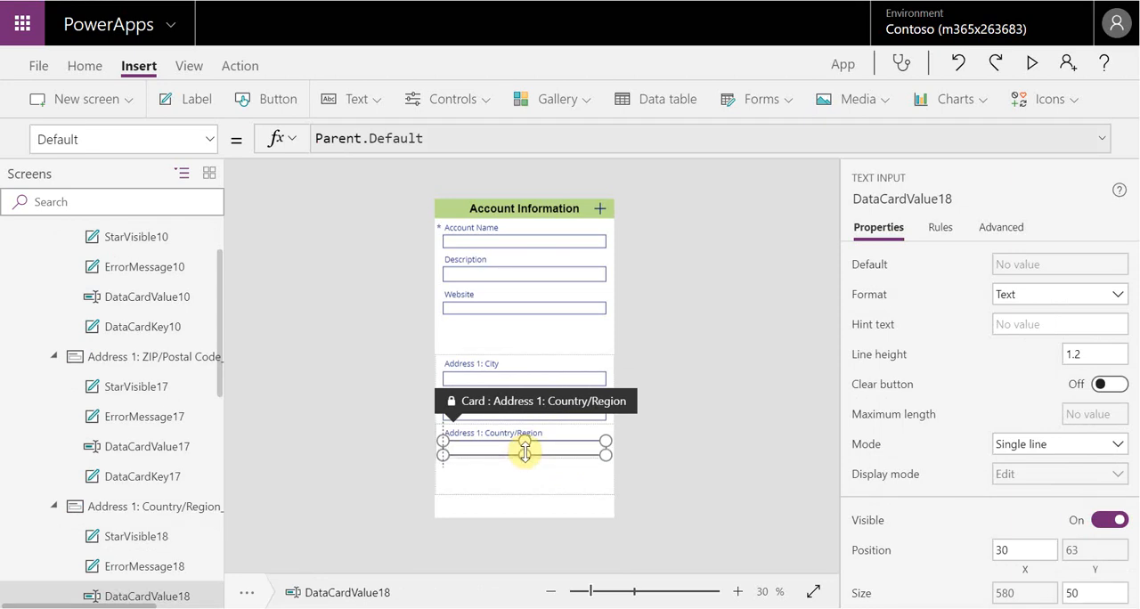
left_click(519, 488)
left_click(558, 458)
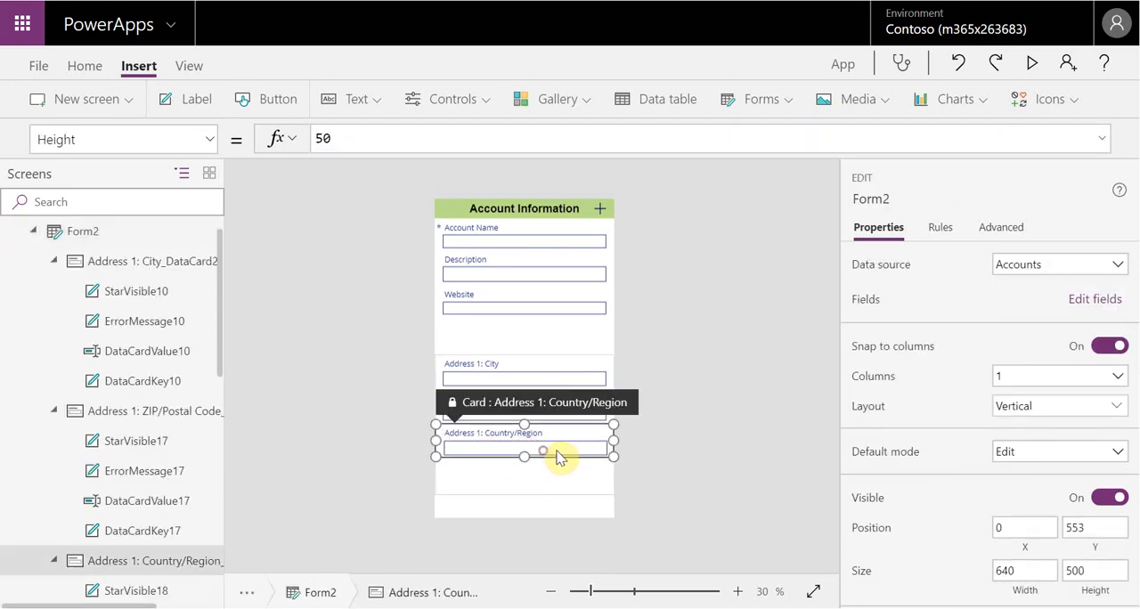
left_click(588, 376)
left_click(582, 481)
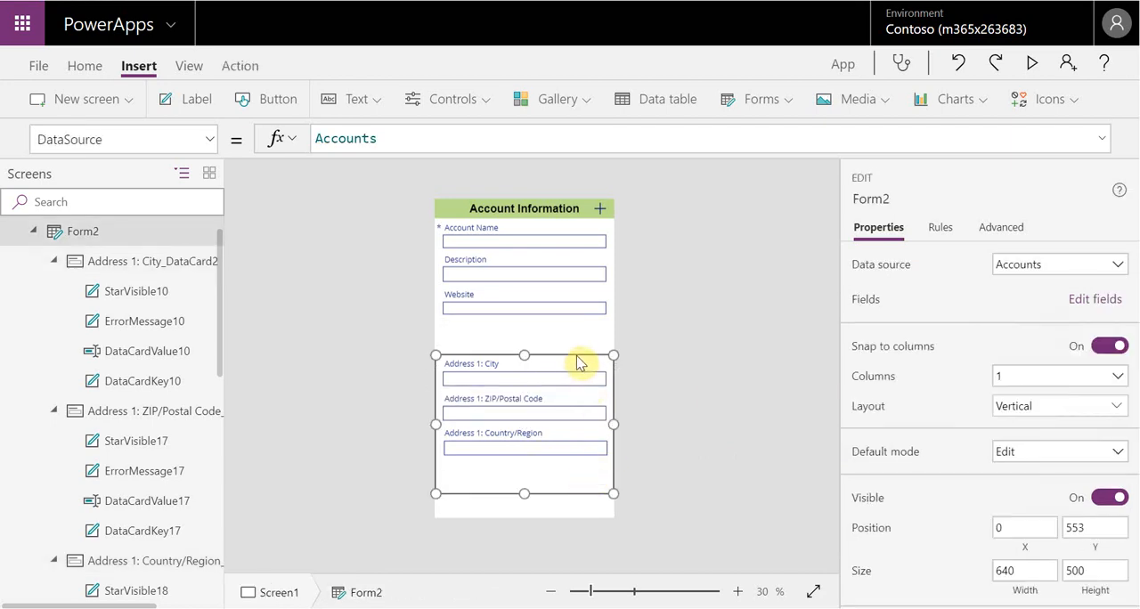
left_click(581, 360)
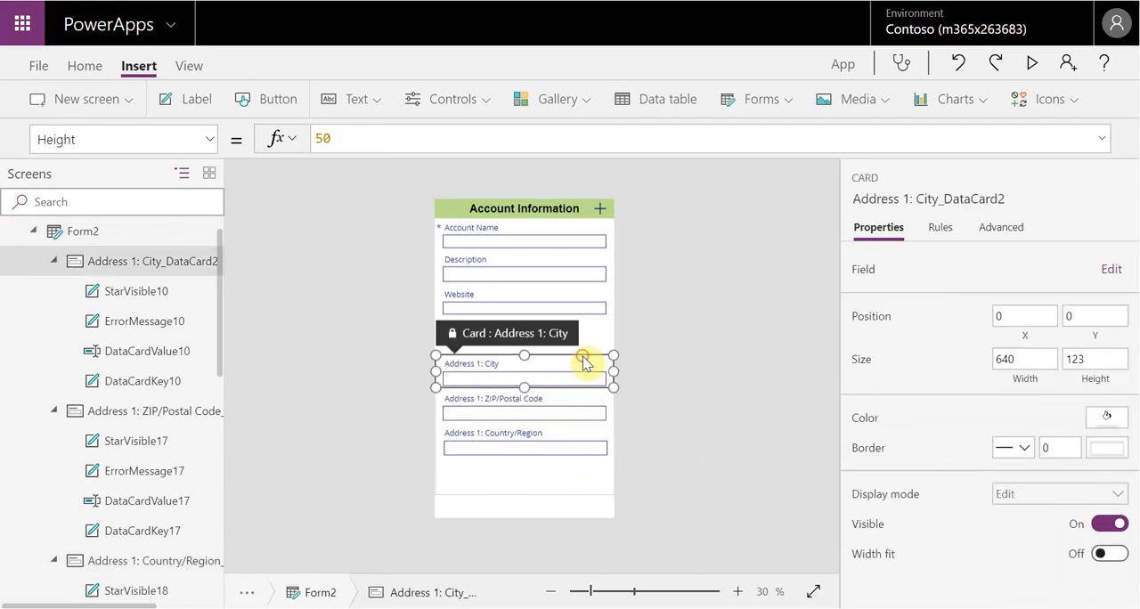
Duplicate the Account Information header label and place the copy between the two forms at about X 0, Y 462
left_click(572, 214)
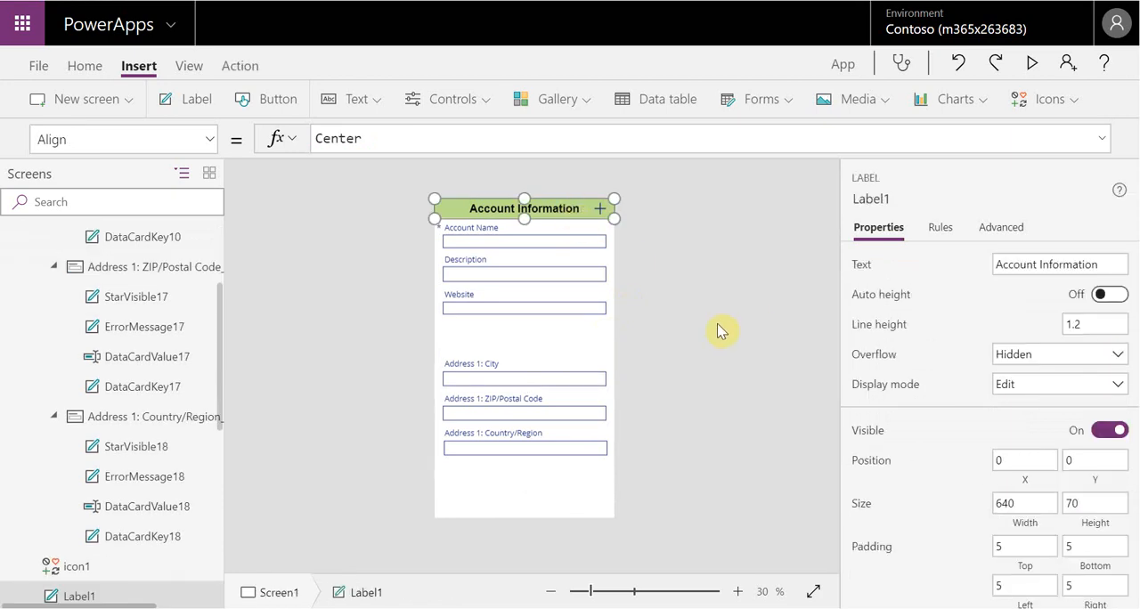
key("ctrl+v")
left_click_drag(583, 219, 593, 330)
left_click(587, 324)
left_click(593, 347)
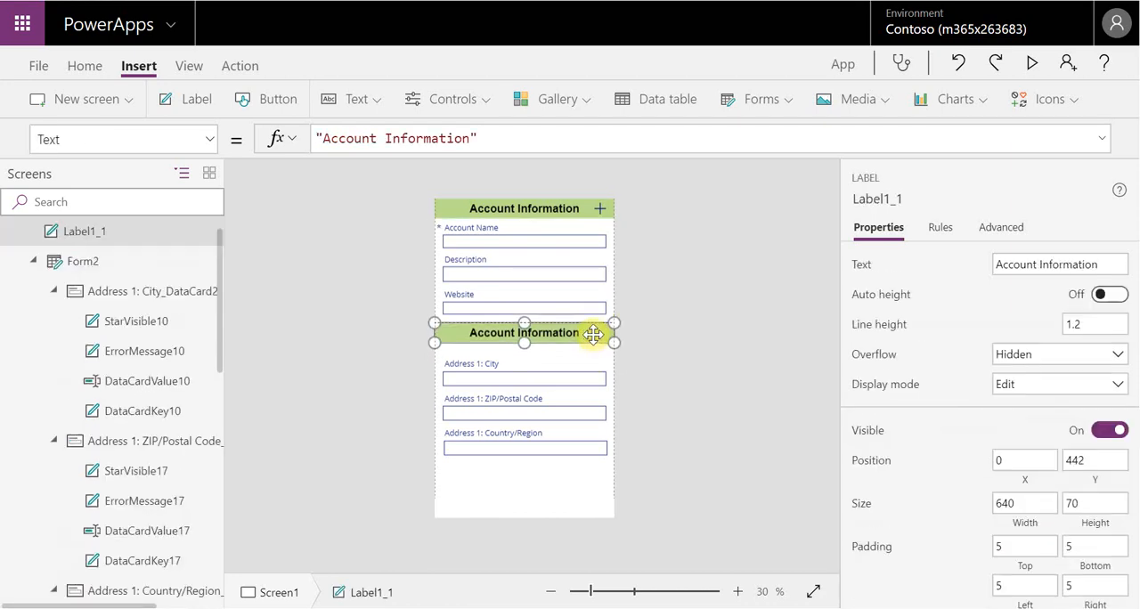
left_click(614, 239)
left_click(609, 309)
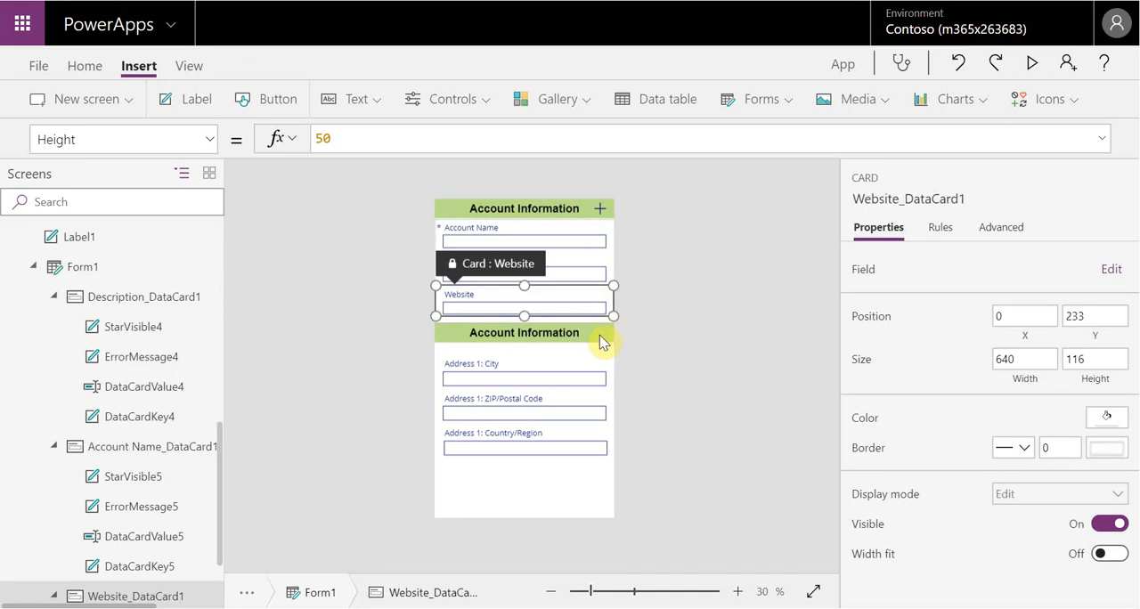
left_click(600, 334)
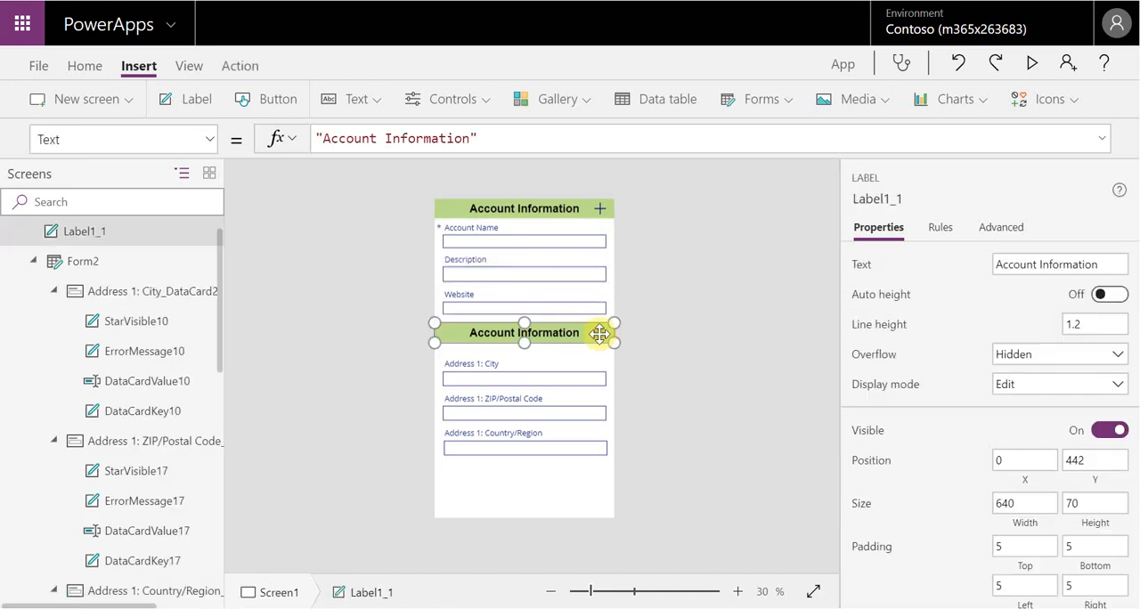
Move the second form up so it sits directly beneath the duplicated header label
left_click(591, 479)
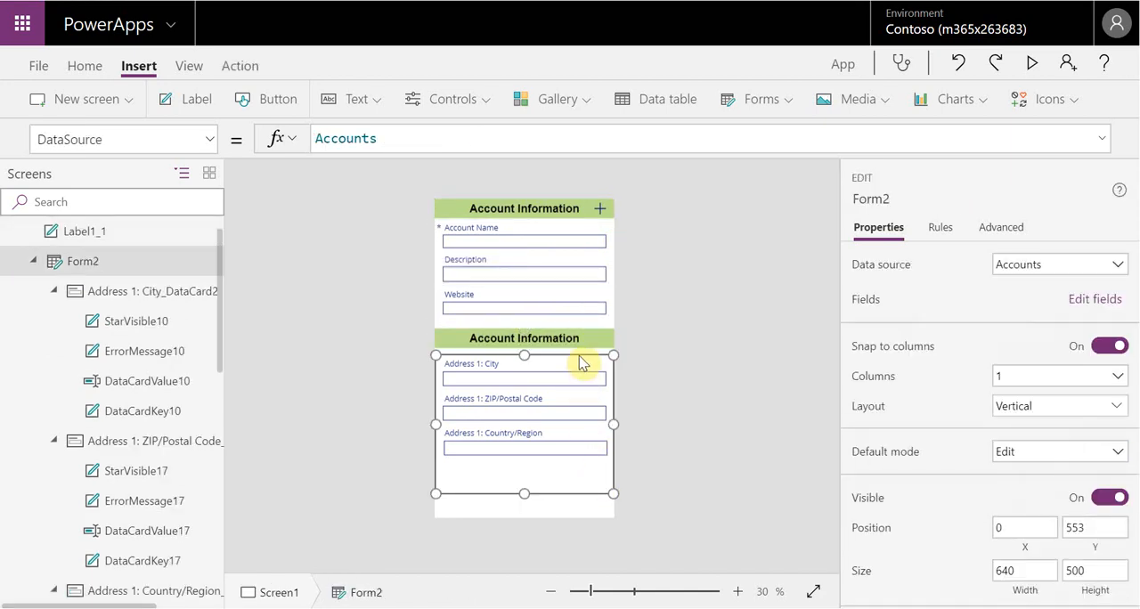
left_click_drag(579, 354, 581, 344)
left_click(672, 385)
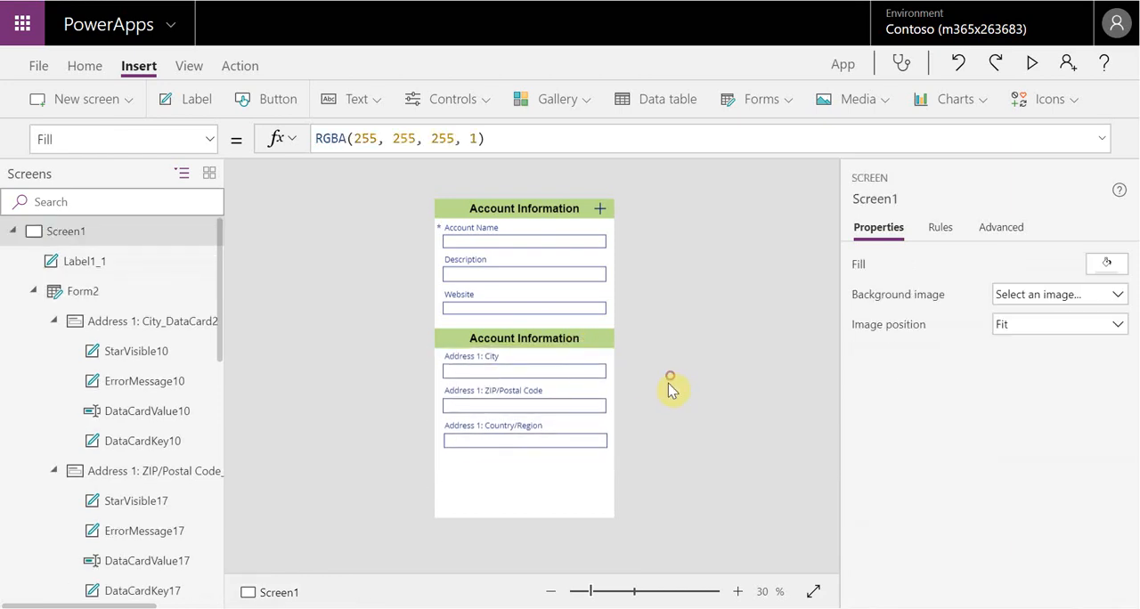
Change the duplicated header label's text to "Address Details"
left_click(563, 339)
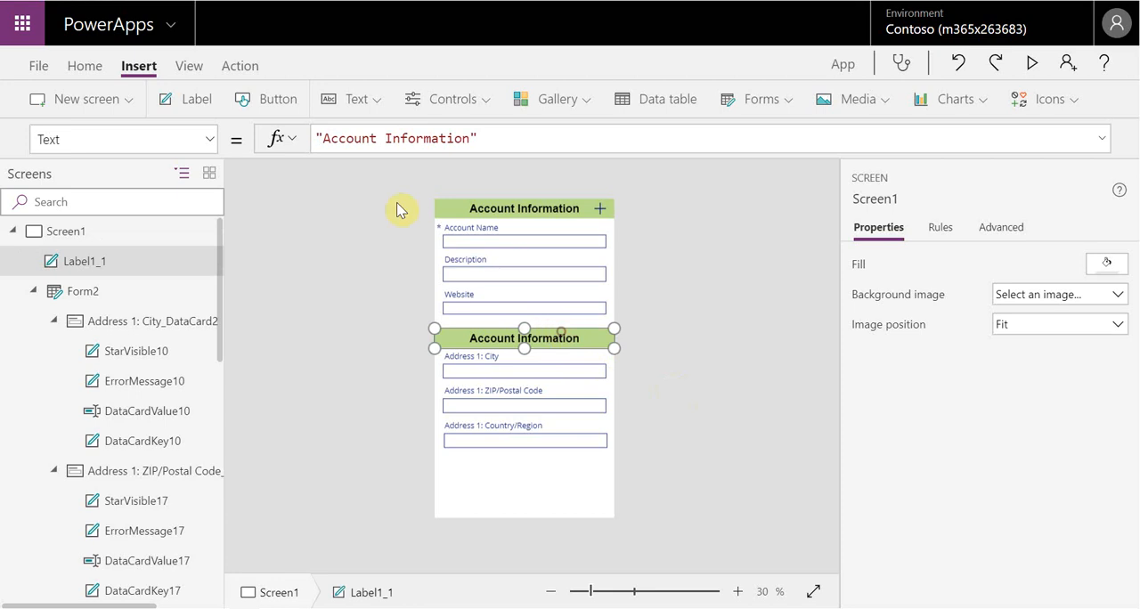
left_click_drag(469, 140, 323, 138)
key("BackSpace")
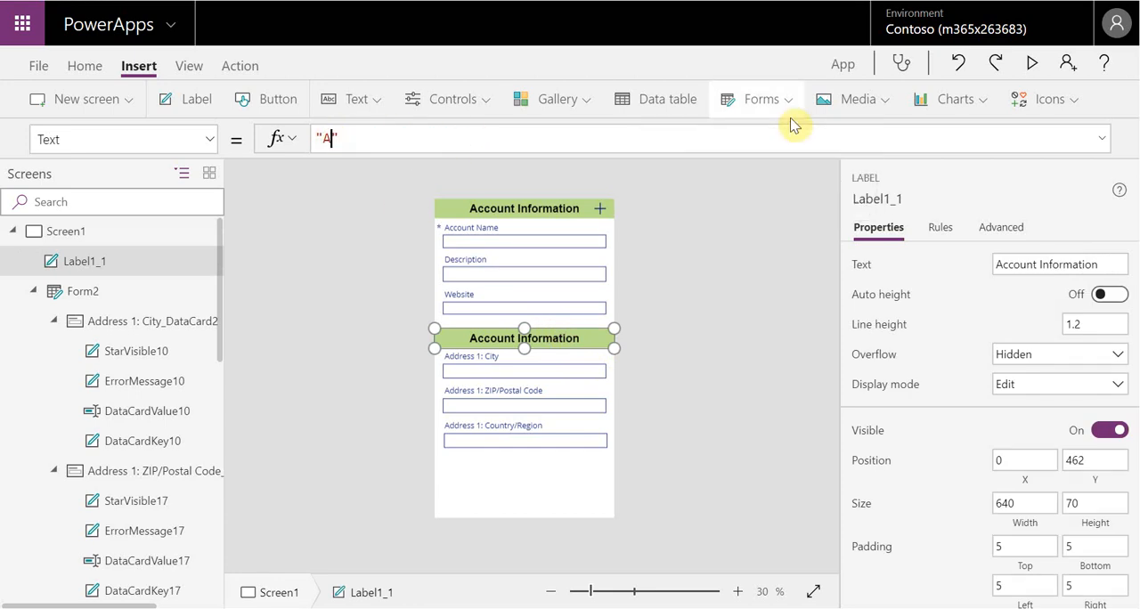
type("ddress Details")
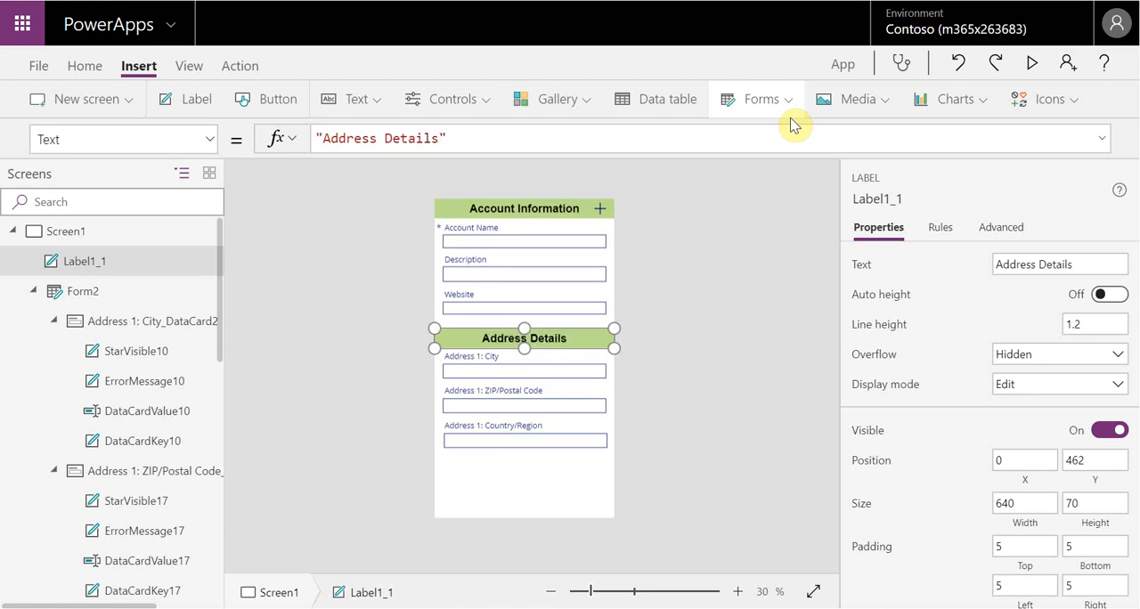
left_click(716, 314)
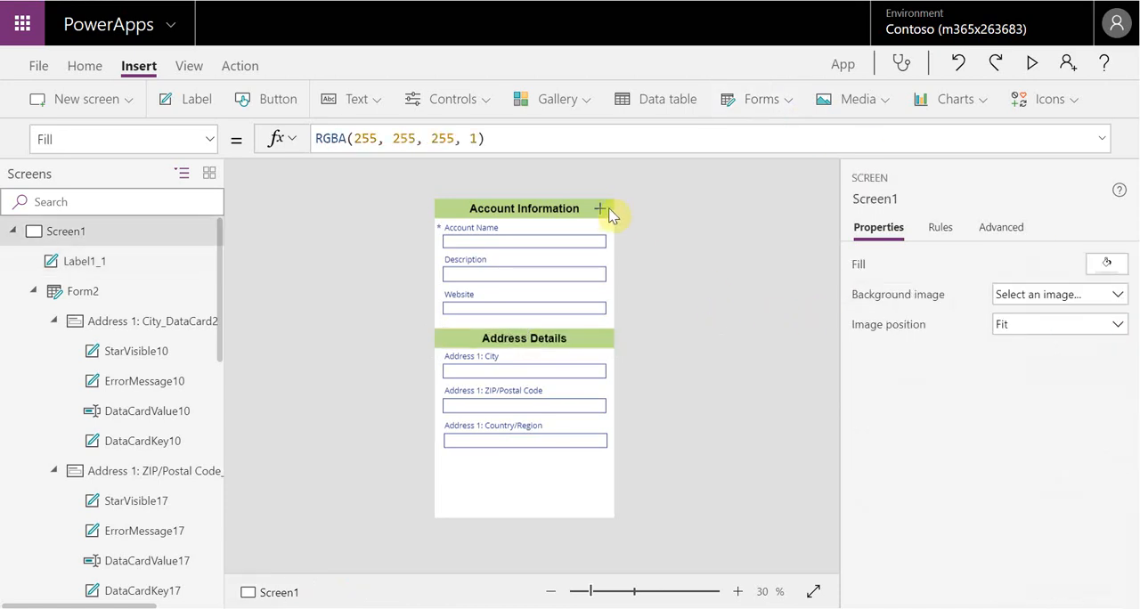
Duplicate the plus icon and place the copy at the right end of the Address Details header
left_click(601, 208)
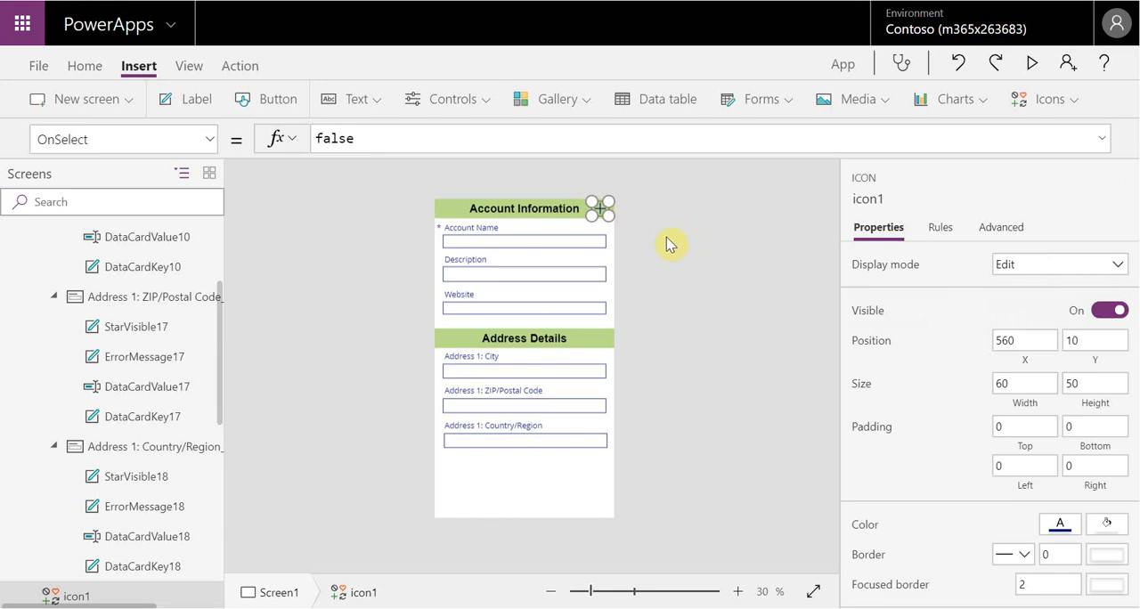
key("ctrl+v")
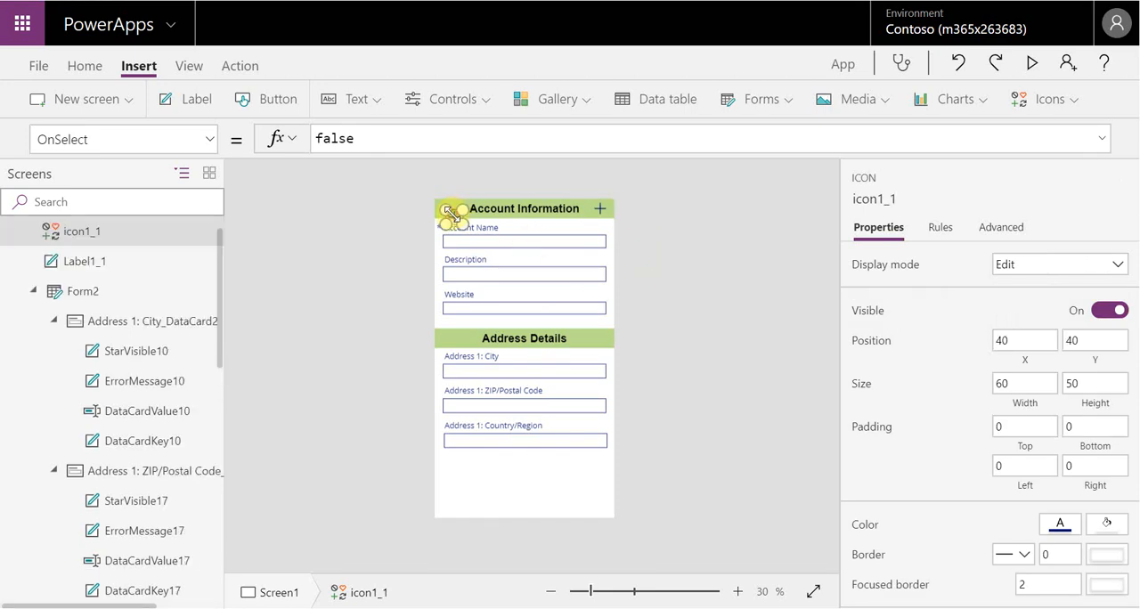
left_click_drag(455, 216, 600, 336)
left_click(675, 346)
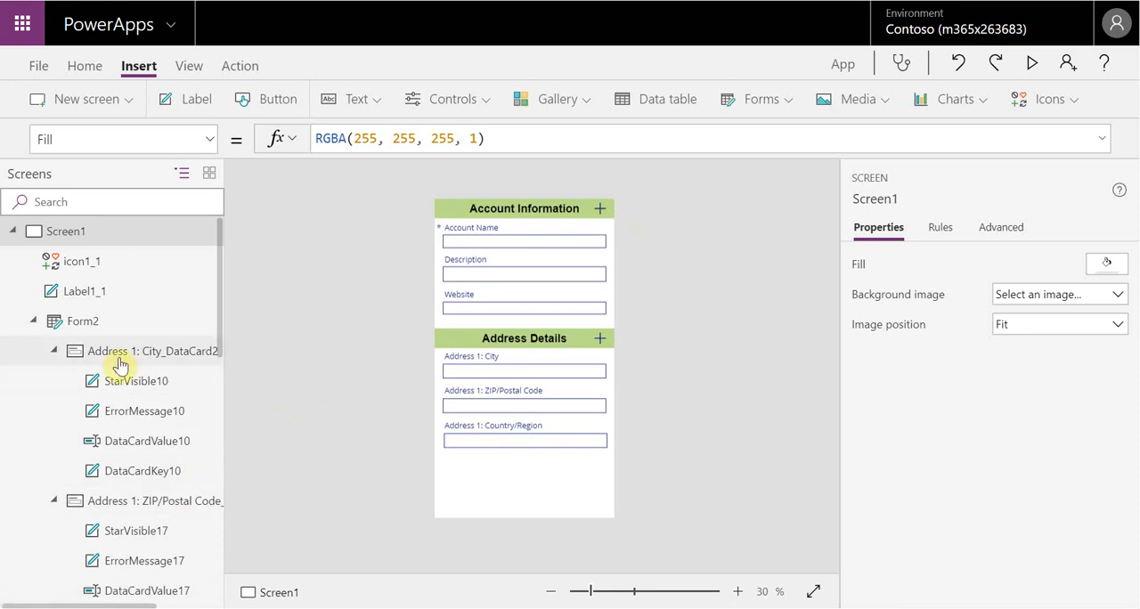
scroll(147, 381, "down", 5)
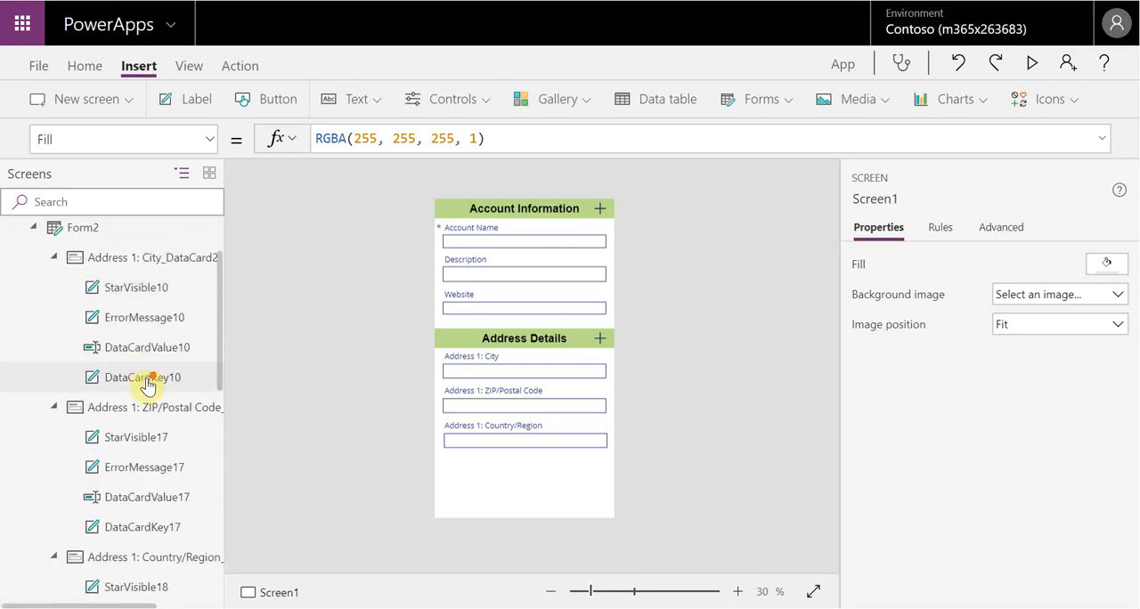
Examine the screen's control tree to identify the forms, header labels and plus icons of both sections
scroll(155, 519, "down", 3)
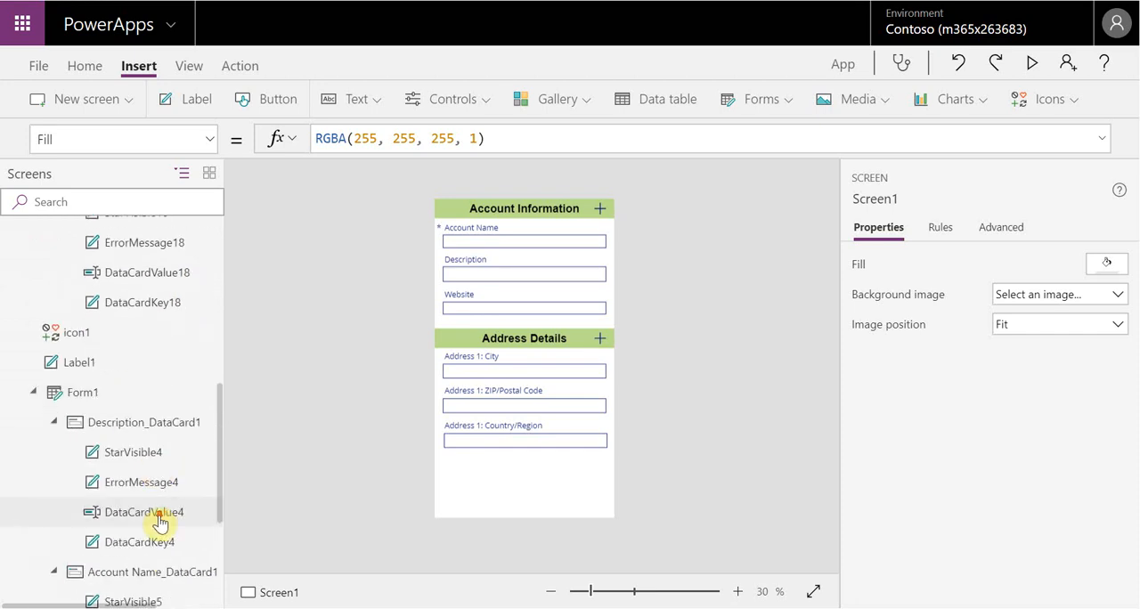
left_click(37, 392)
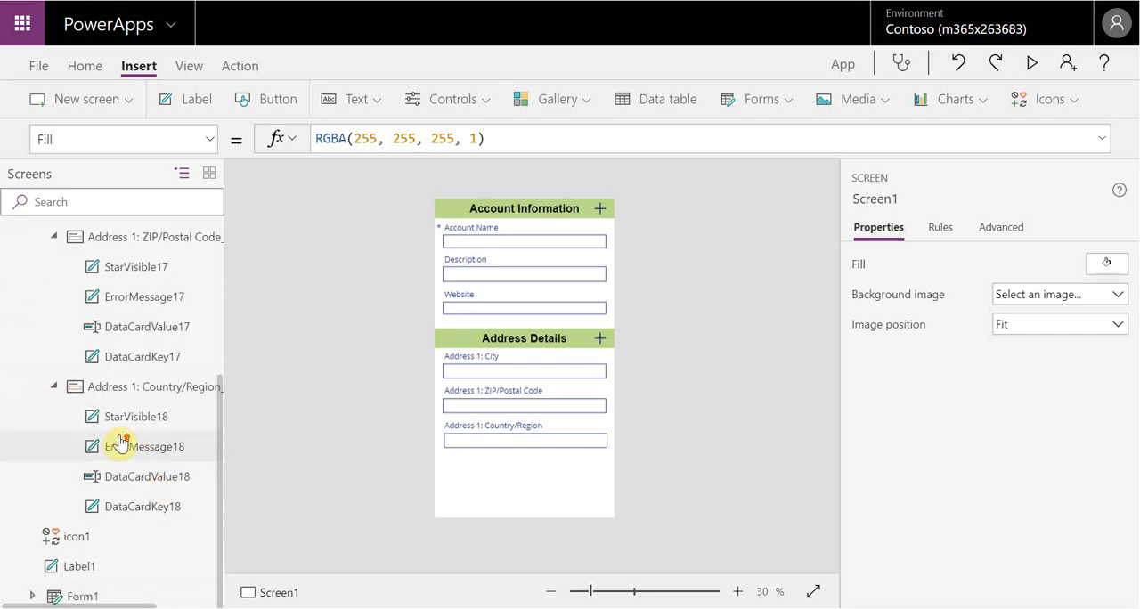
scroll(80, 374, "up", 5)
left_click(32, 321)
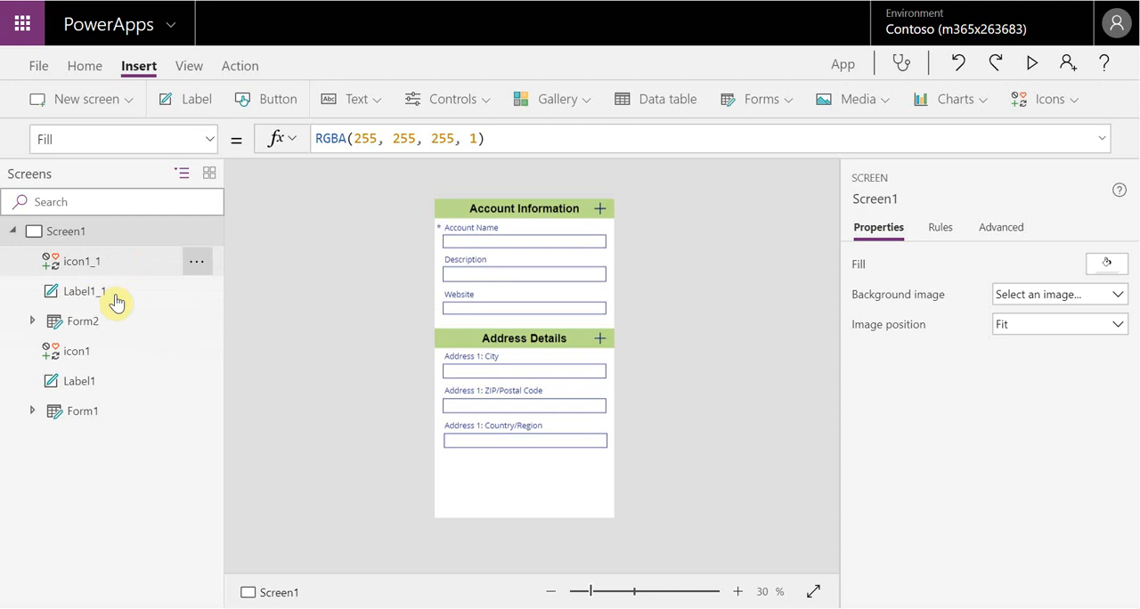
left_click(88, 409)
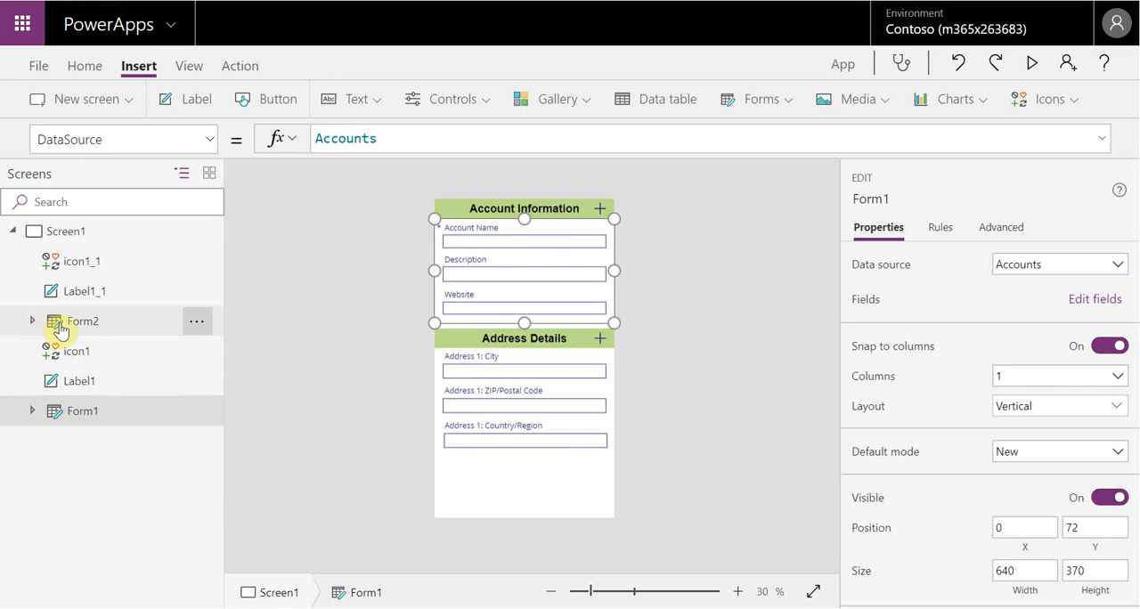
left_click(33, 324)
left_click(34, 322)
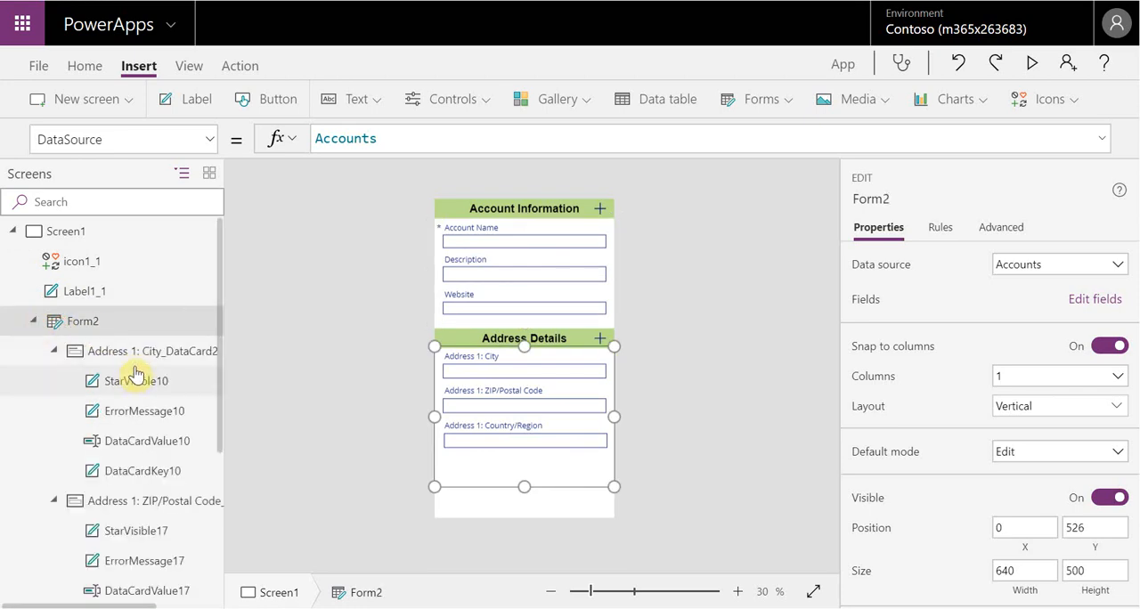
scroll(183, 392, "down", 5)
scroll(174, 419, "down", 1)
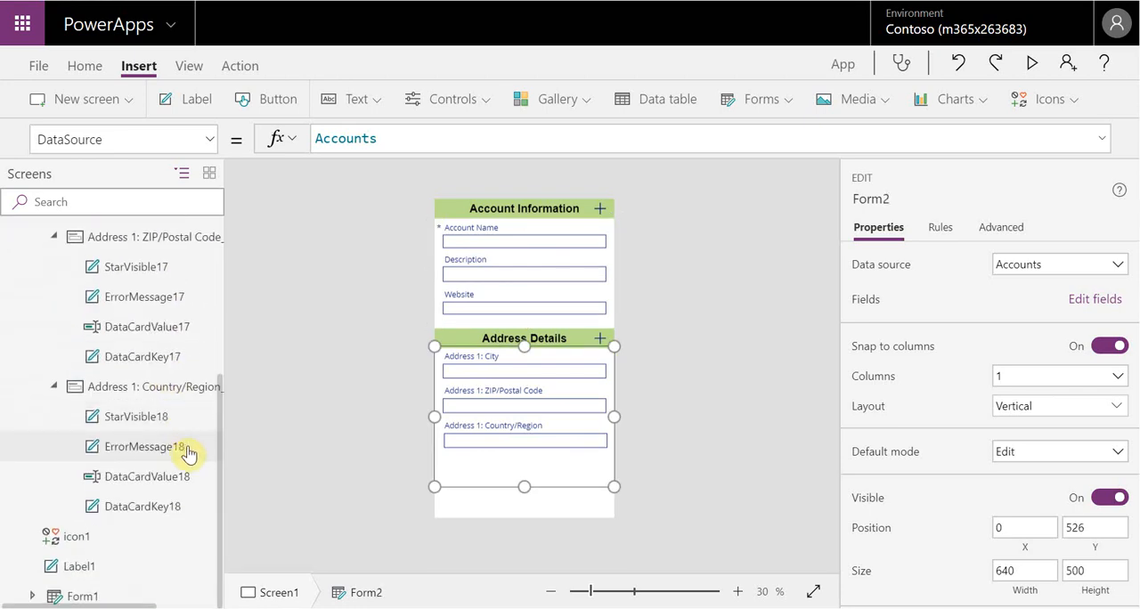
Rename the Account Information header label as lbl_Account, widening the control tree for more room
left_click(103, 566)
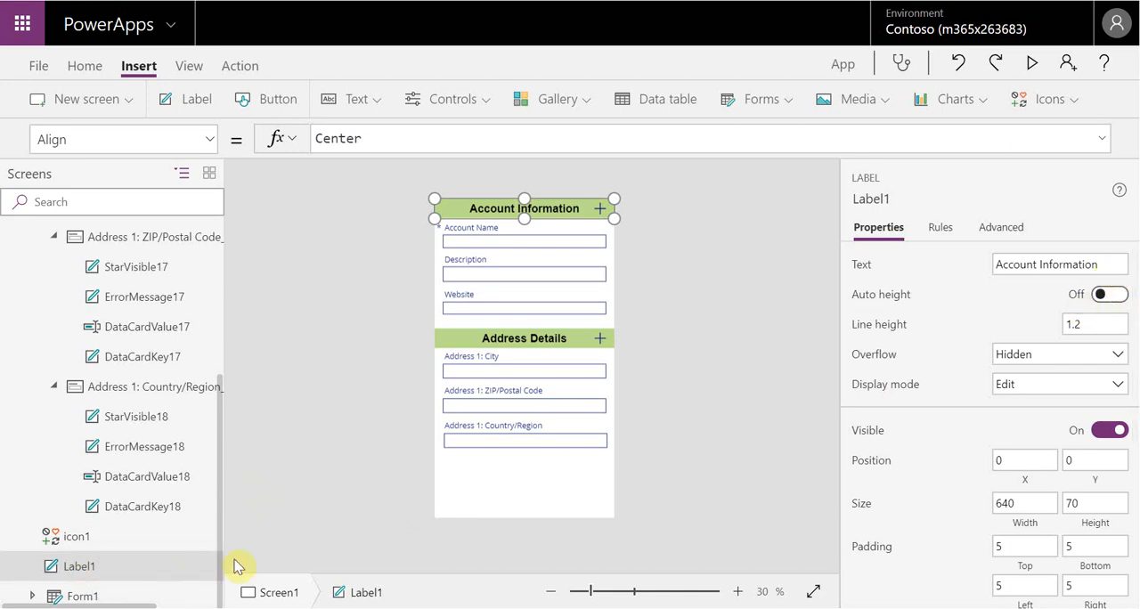
left_click_drag(227, 554, 266, 553)
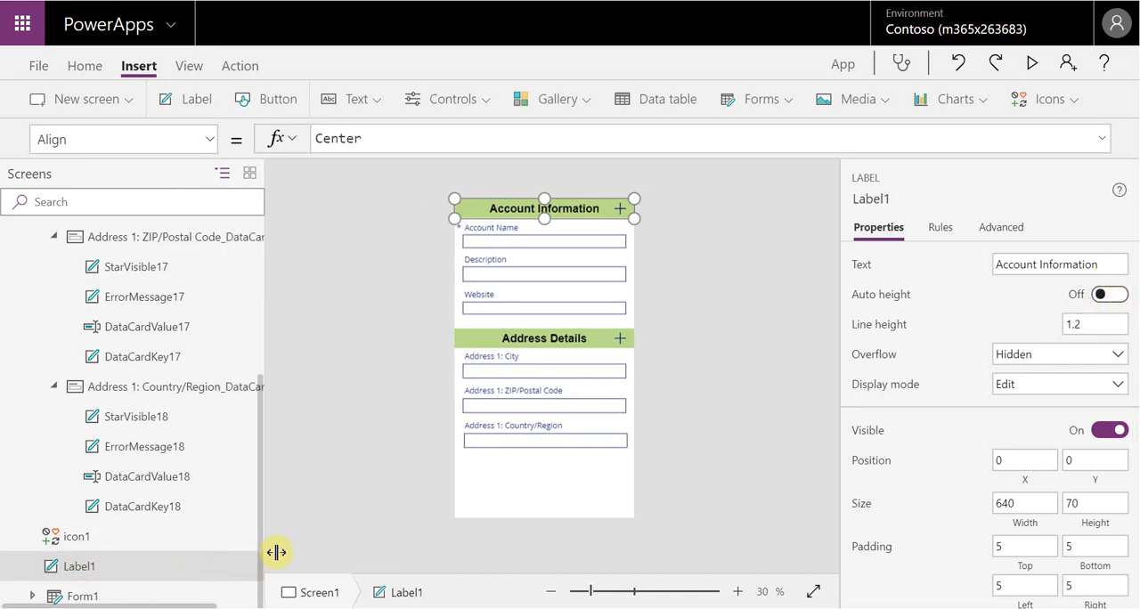
right_click(210, 570)
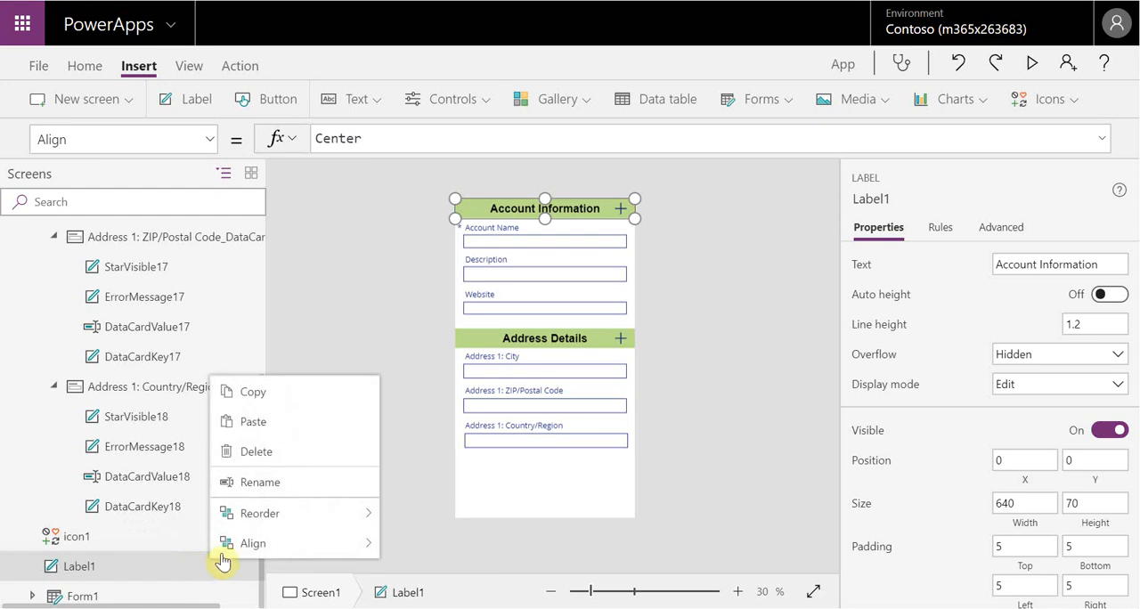
left_click(286, 481)
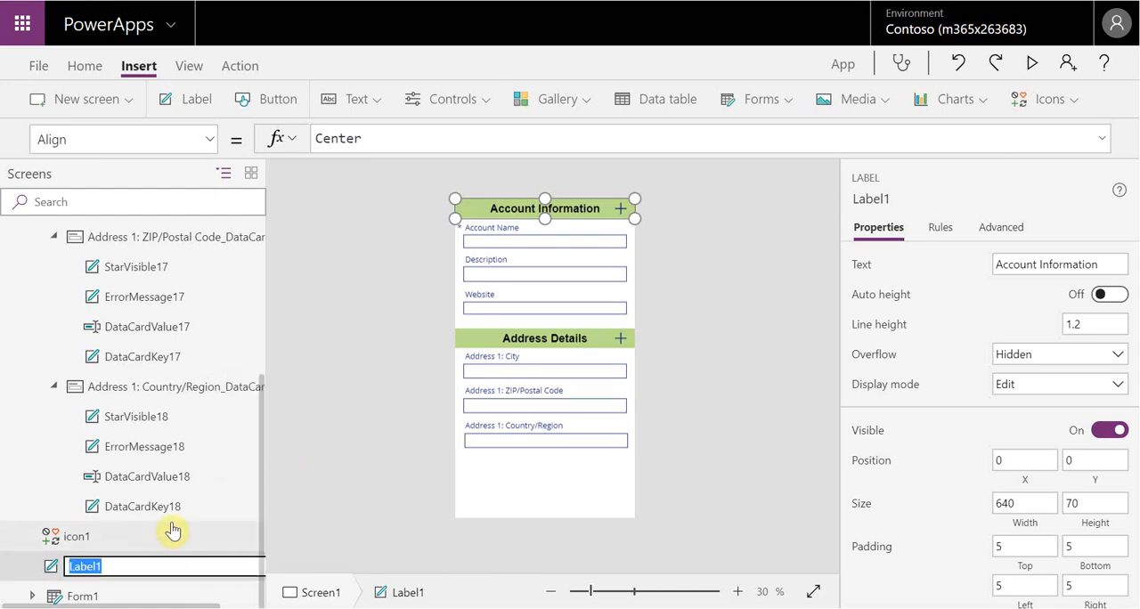
key("BackSpace")
key("Return")
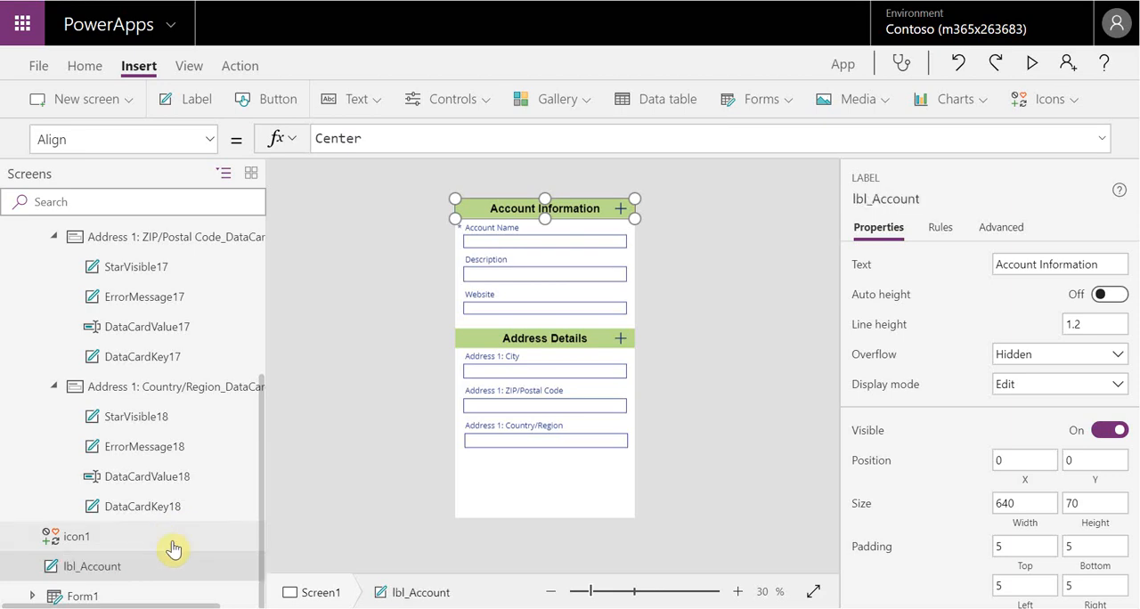
Rename the plus icon on the Account Information header as icon_Account
left_click(247, 545)
right_click(248, 550)
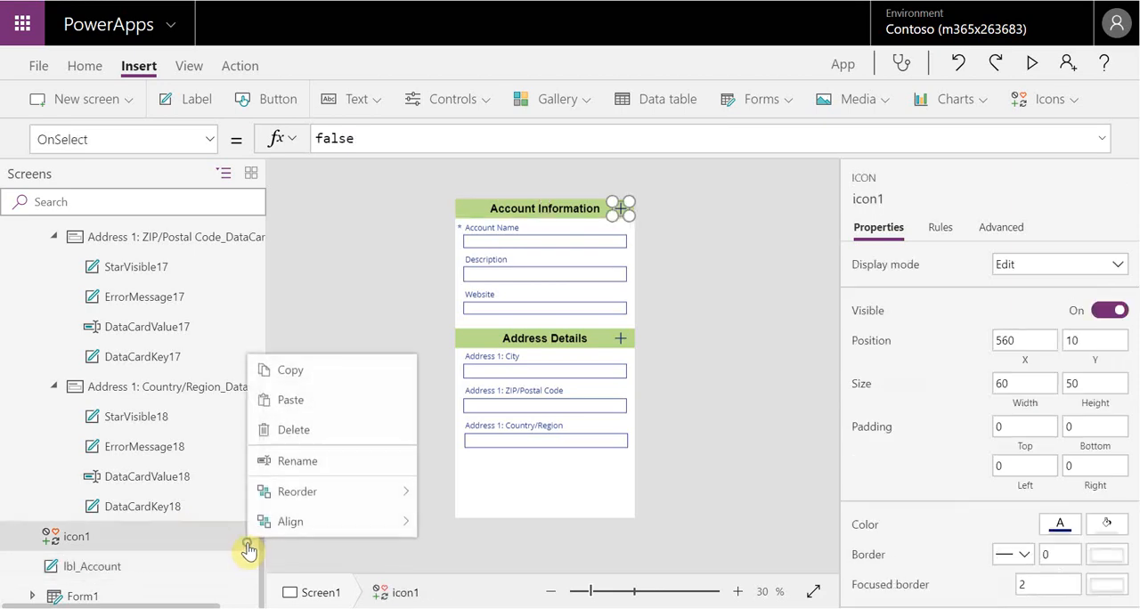
left_click(307, 472)
type("icon_Account")
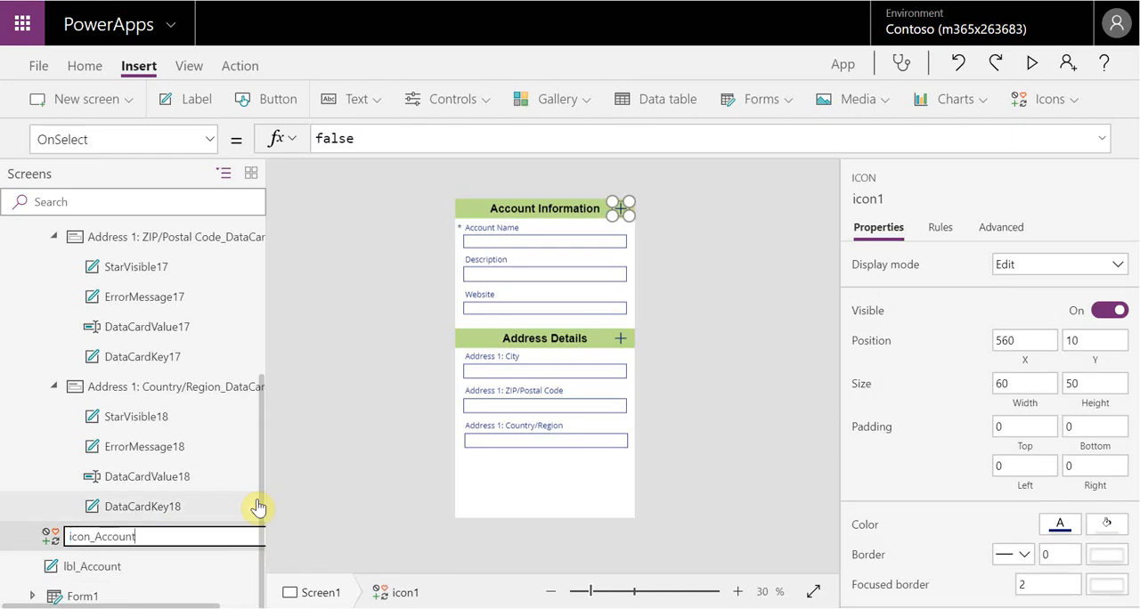
left_click(301, 508)
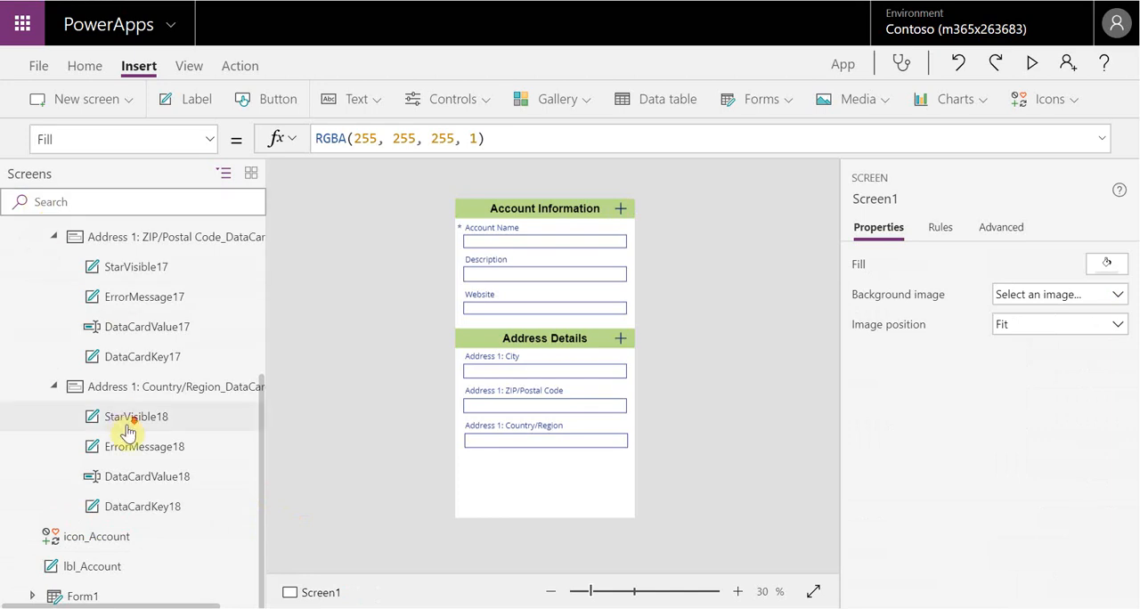
Expand Form1 in the control tree, examine its data cards and select the form
left_click(32, 596)
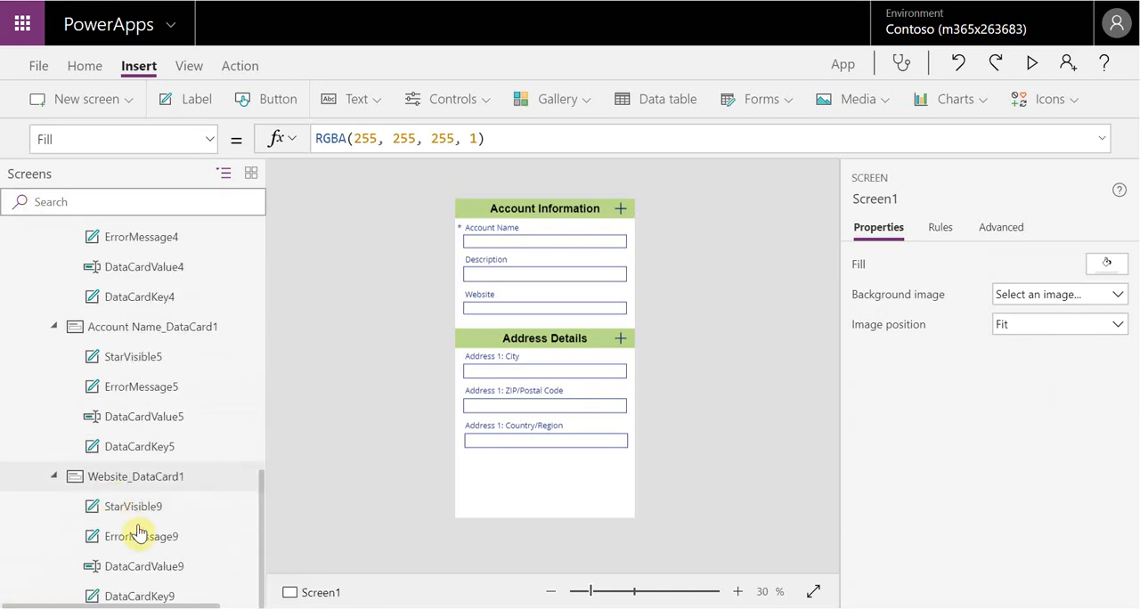
scroll(198, 550, "up", 3)
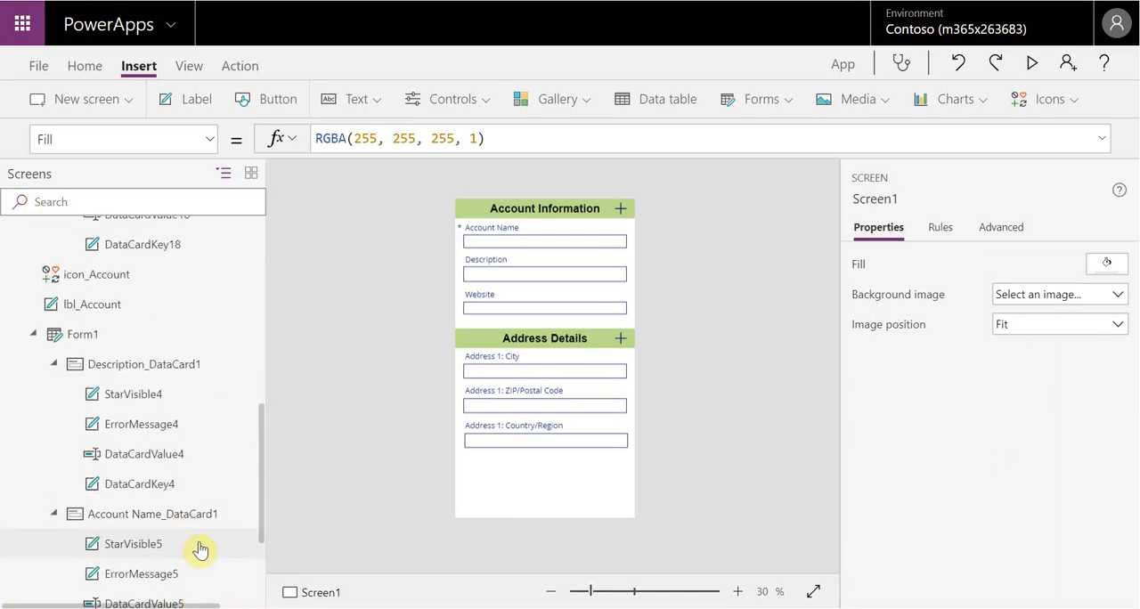
scroll(200, 549, "down", 3)
scroll(237, 457, "up", 7)
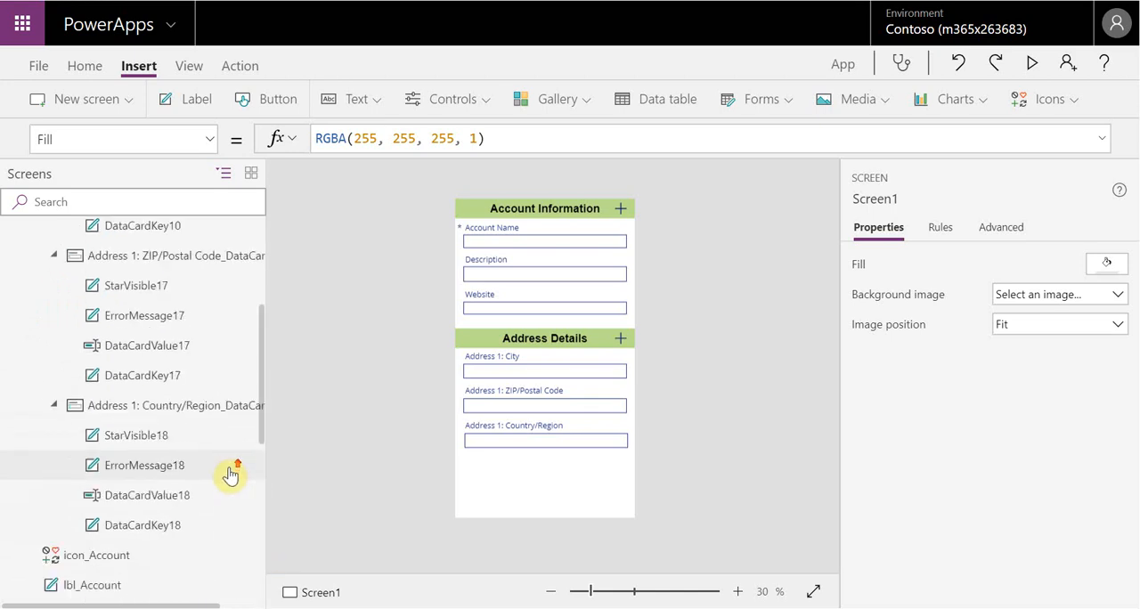
scroll(211, 496, "down", 3)
left_click(86, 429)
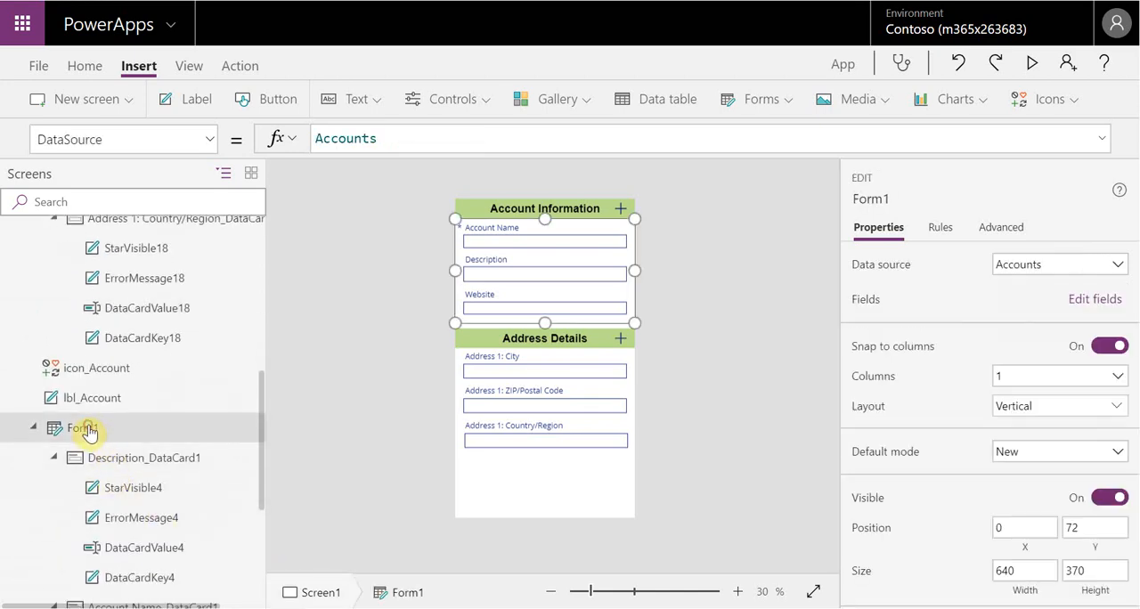
left_click(127, 372)
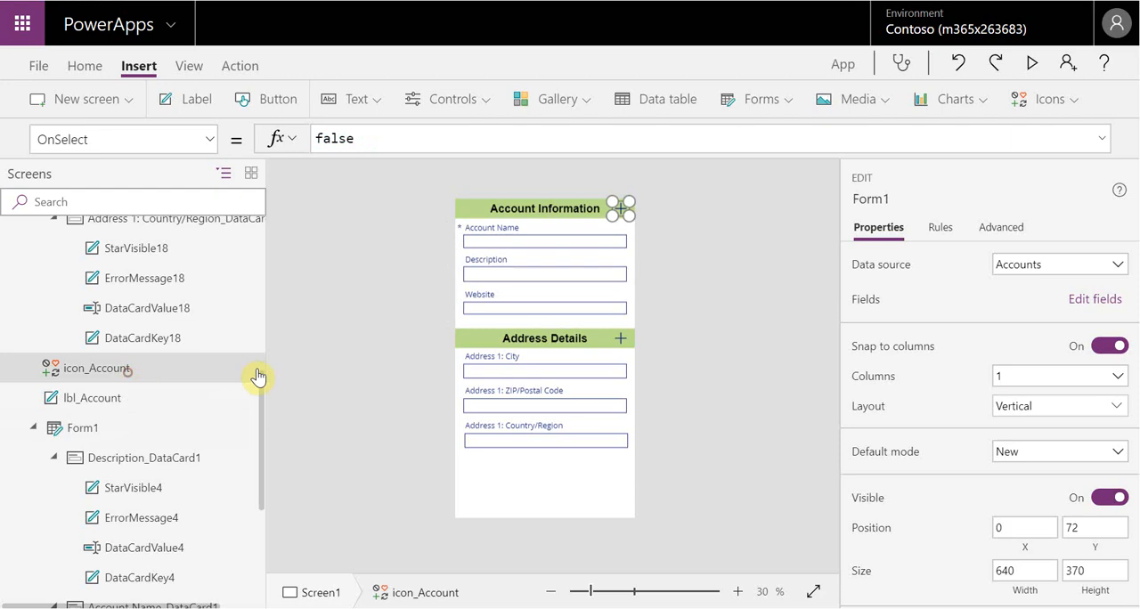
right_click(196, 373)
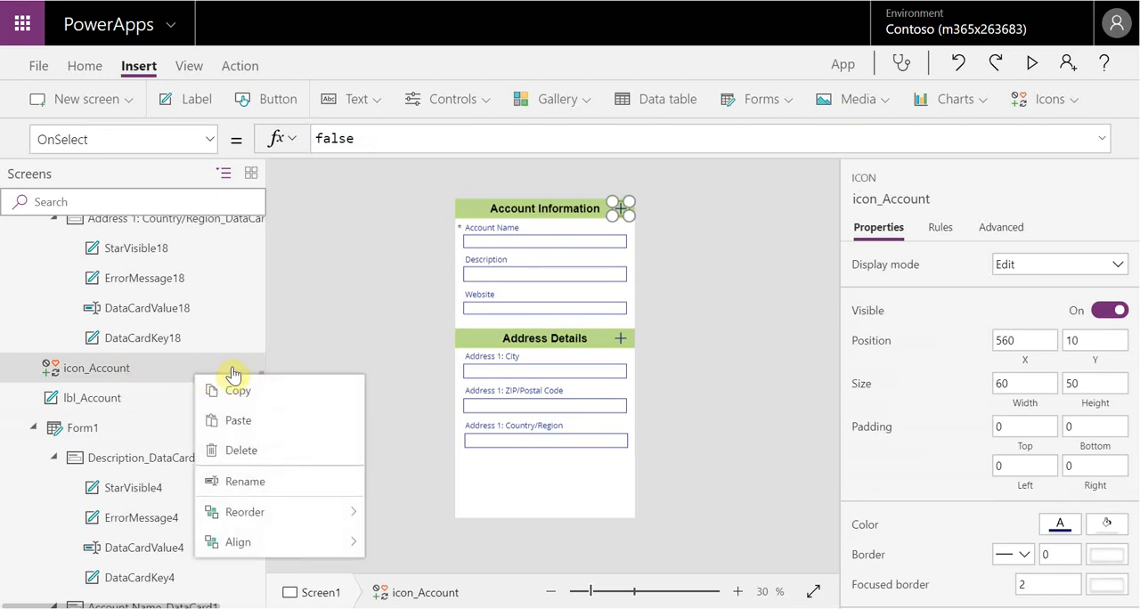
left_click(266, 482)
left_click(170, 367)
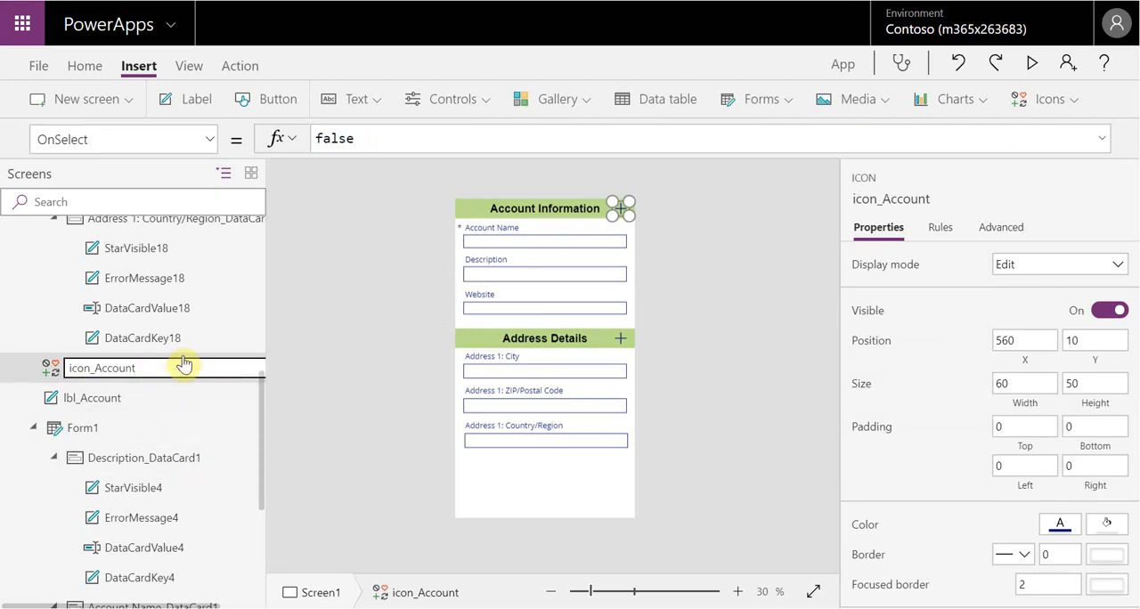
left_click(357, 400)
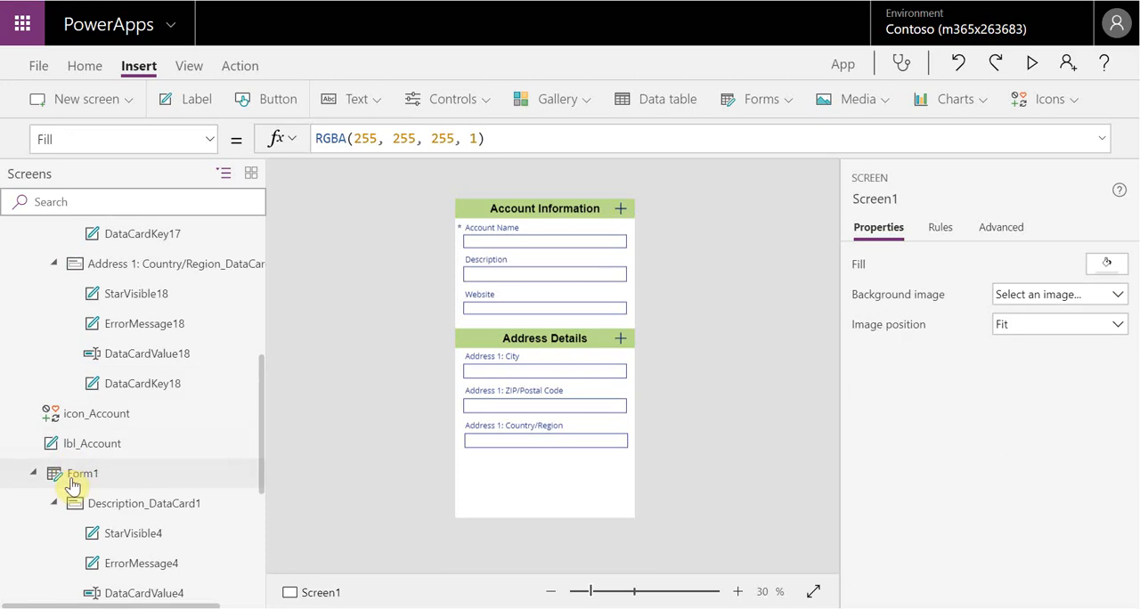
Rename the Address Details header label as lbl_Address
left_click(73, 482)
mouse_move(95, 503)
left_mouse_down()
mouse_move(261, 531)
mouse_move(266, 269)
left_mouse_up()
left_click(85, 321)
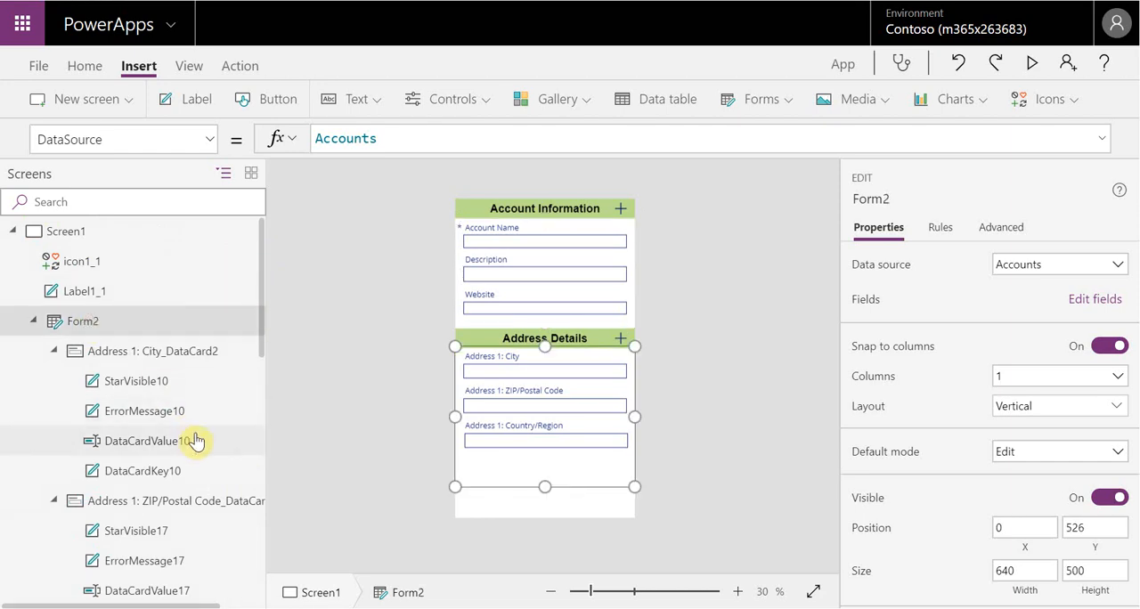
scroll(203, 441, "down", 3)
scroll(205, 478, "down", 2)
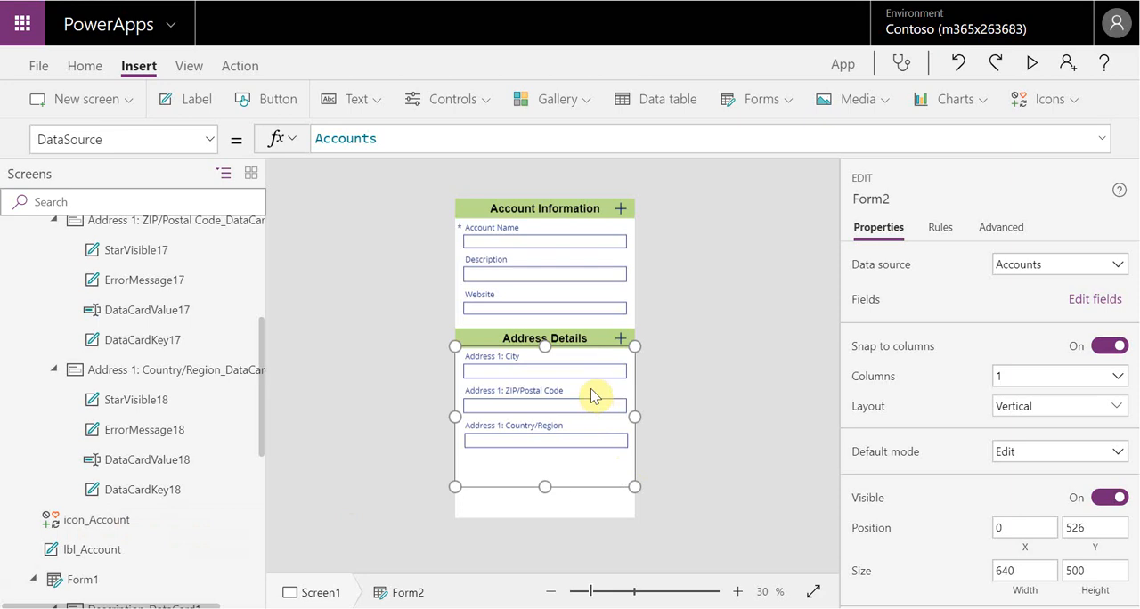
left_click(576, 339)
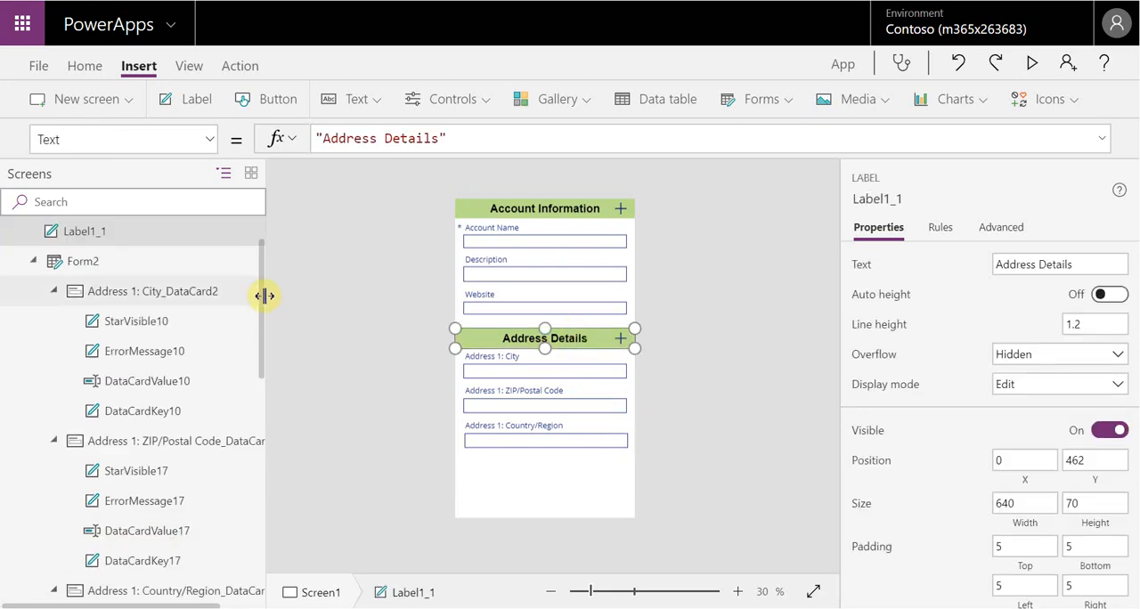
right_click(224, 232)
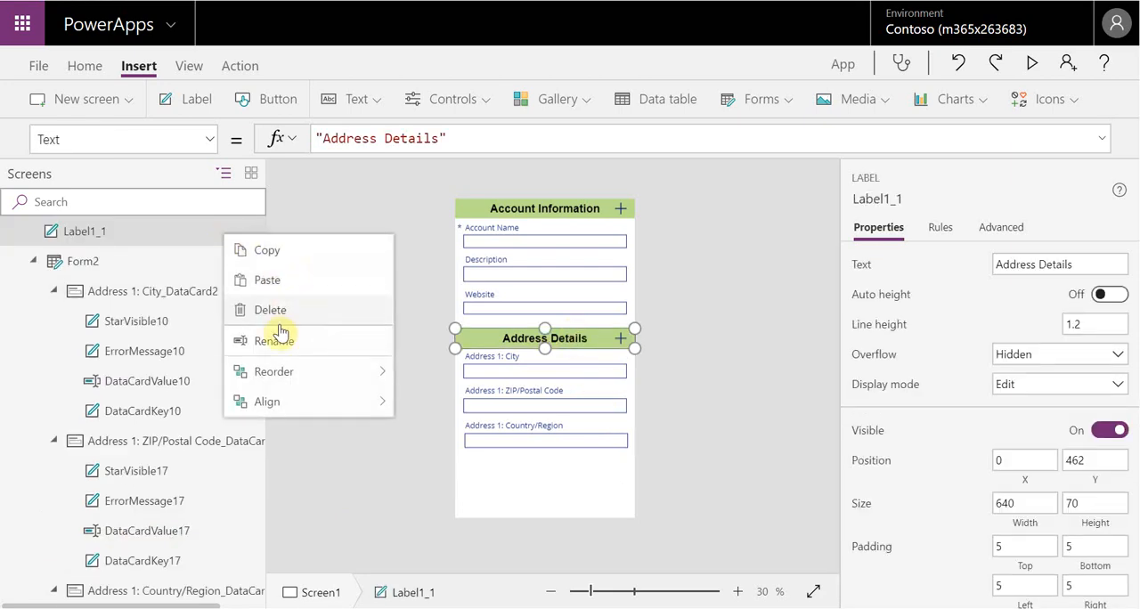
left_click(279, 341)
key("BackSpace")
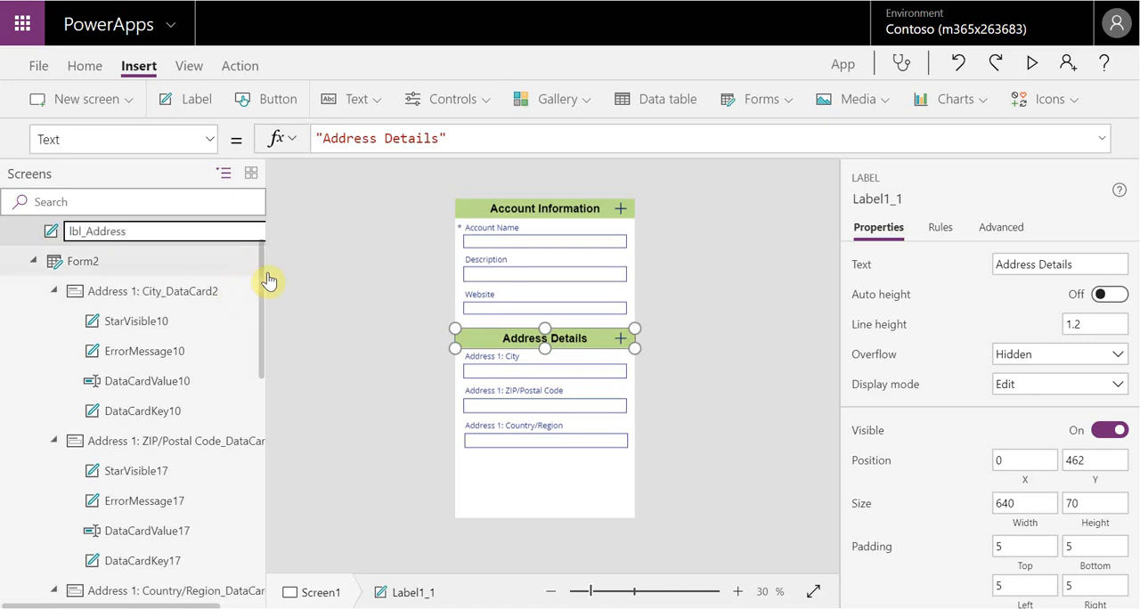
left_click(337, 287)
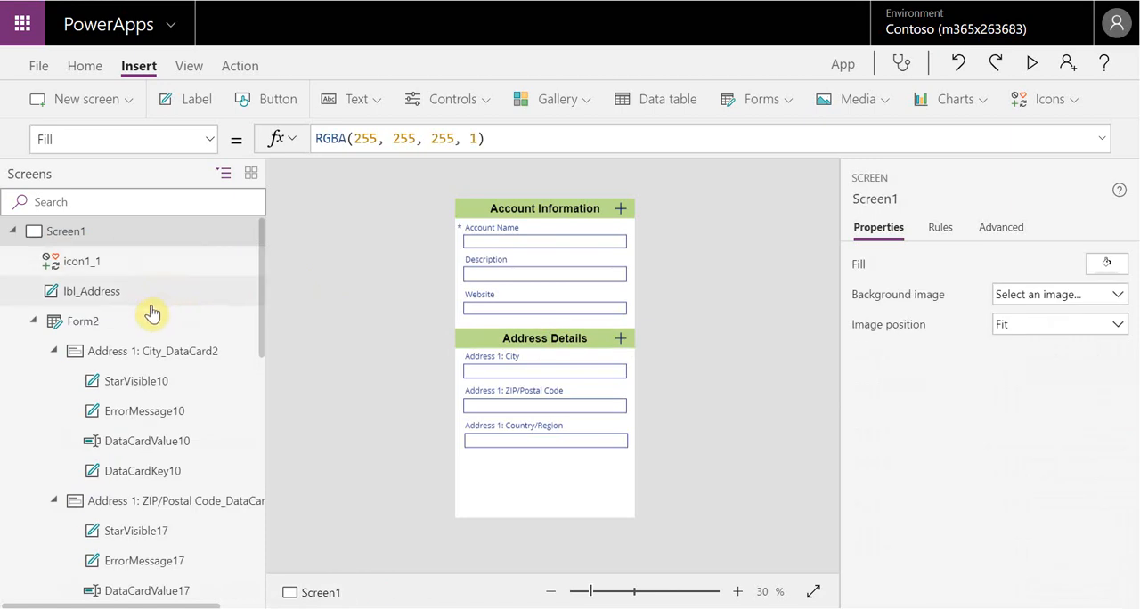
Rename the plus icon on the Address Details header as icon_Address
left_click(87, 259)
right_click(230, 266)
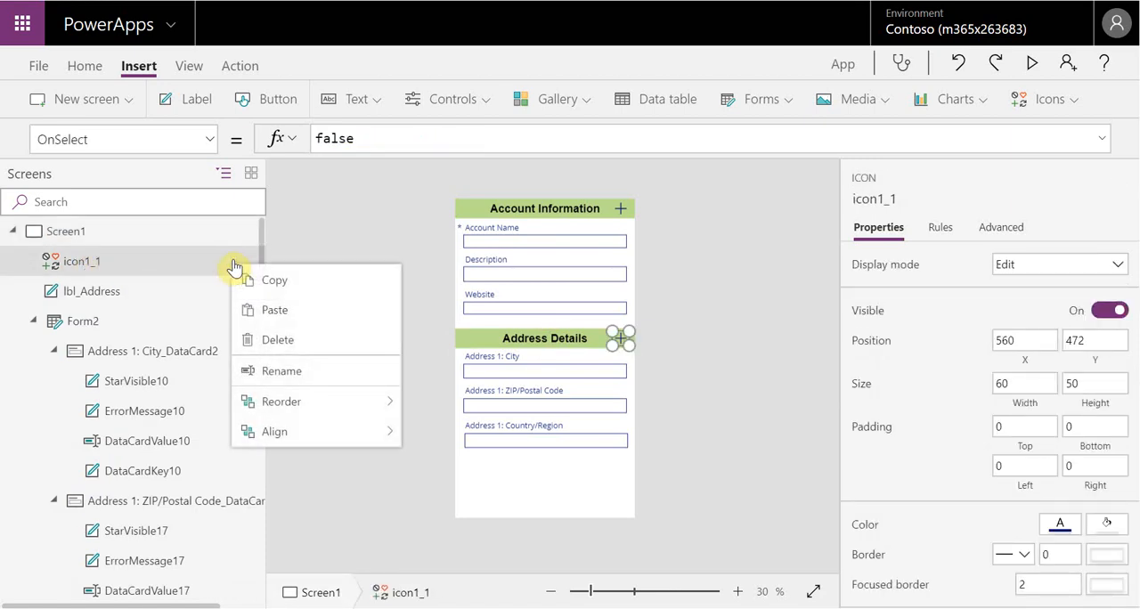
left_click(281, 373)
left_click(150, 259)
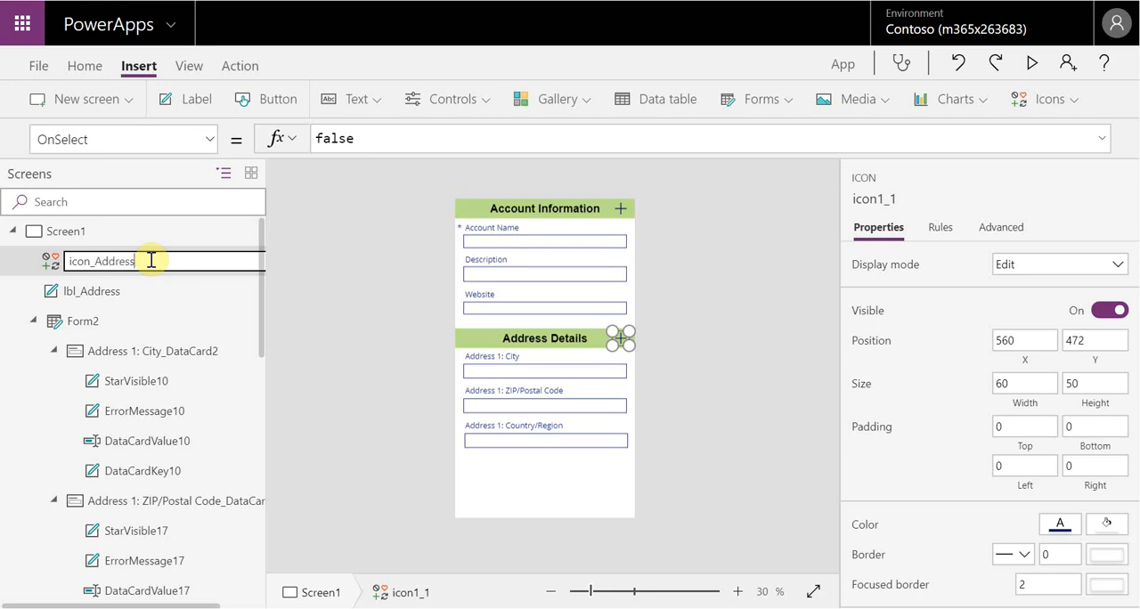
left_click(297, 270)
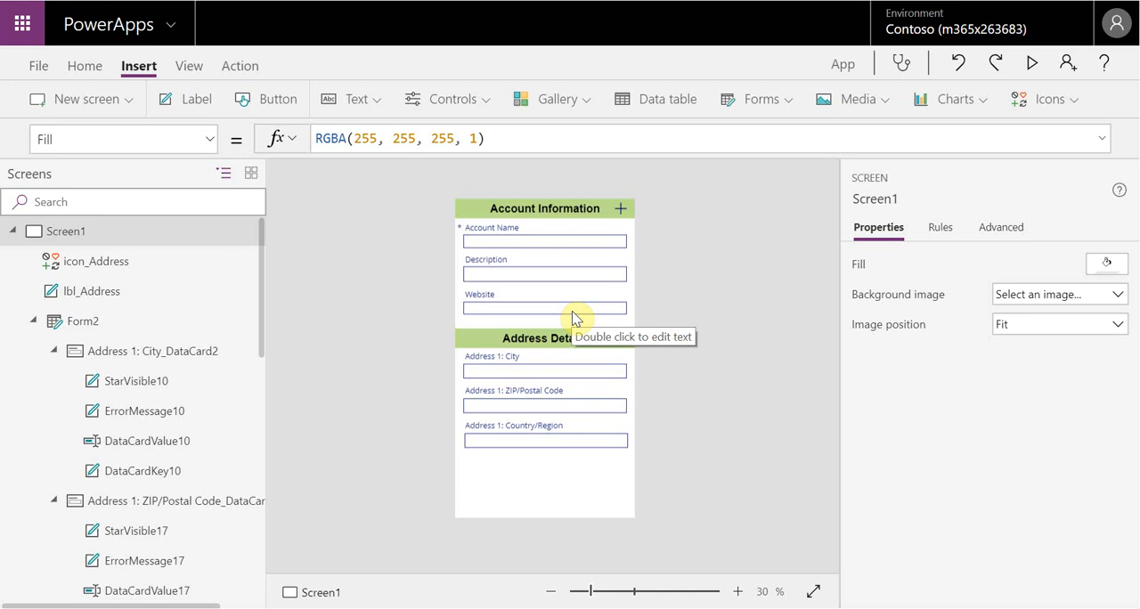
Display the Y property formula of the Account Information header label
left_click(549, 209)
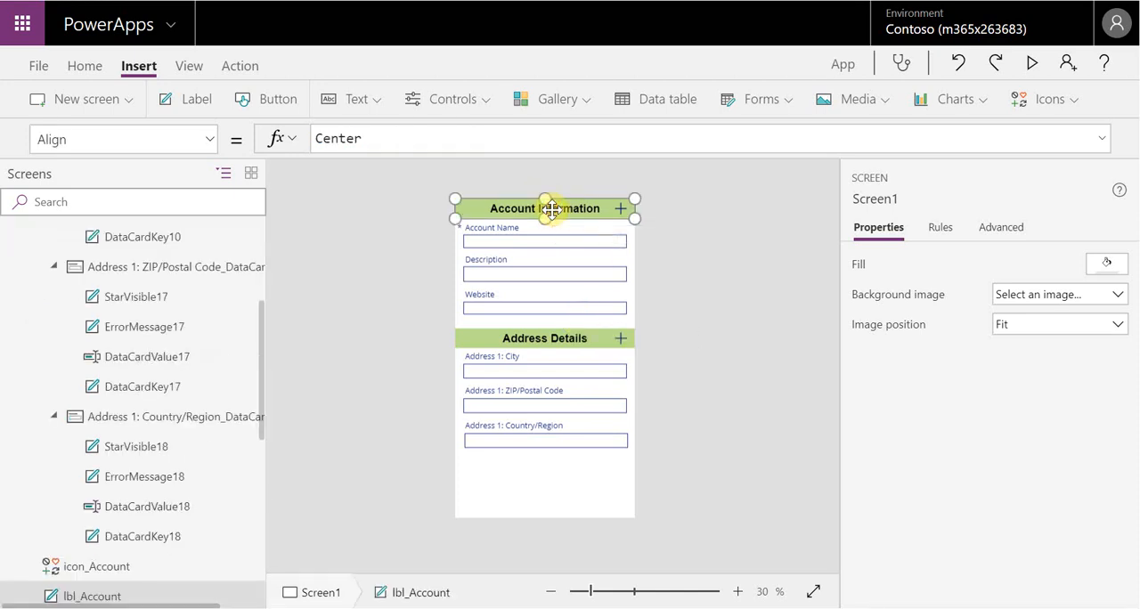
left_click(209, 143)
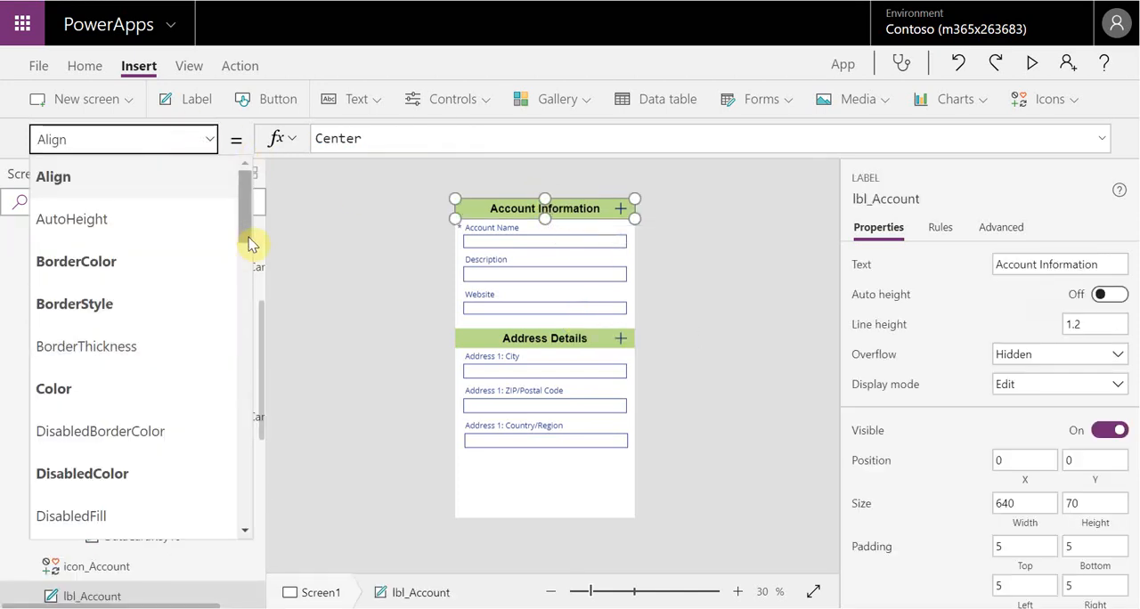
left_click_drag(249, 239, 224, 504)
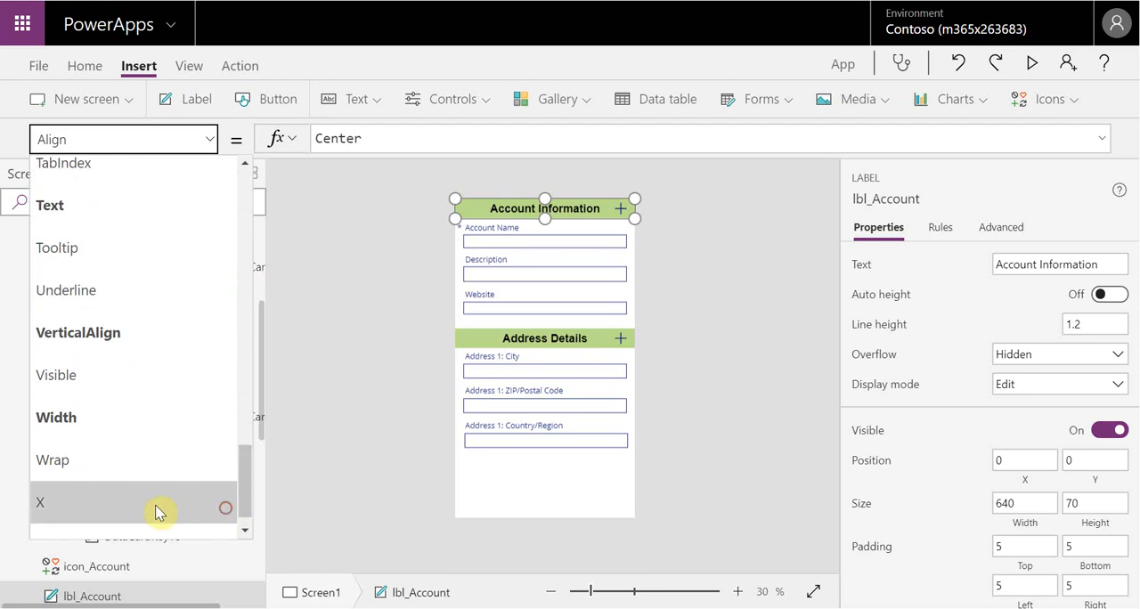
scroll(177, 499, "down", 1)
left_click(175, 516)
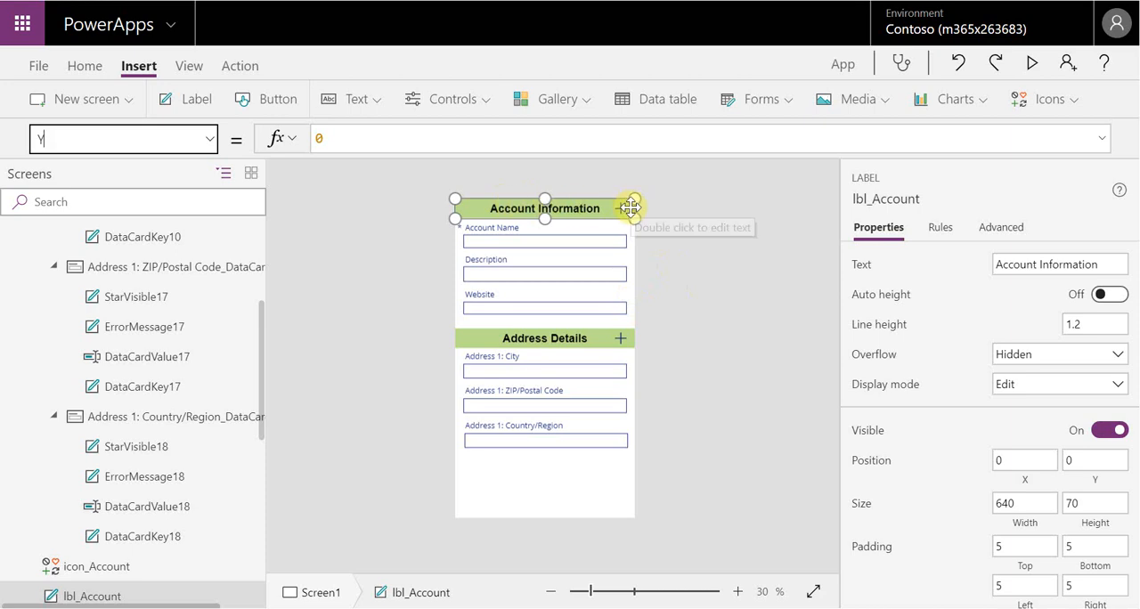
Display the Y property formula of the Address Details header label
left_click(590, 336)
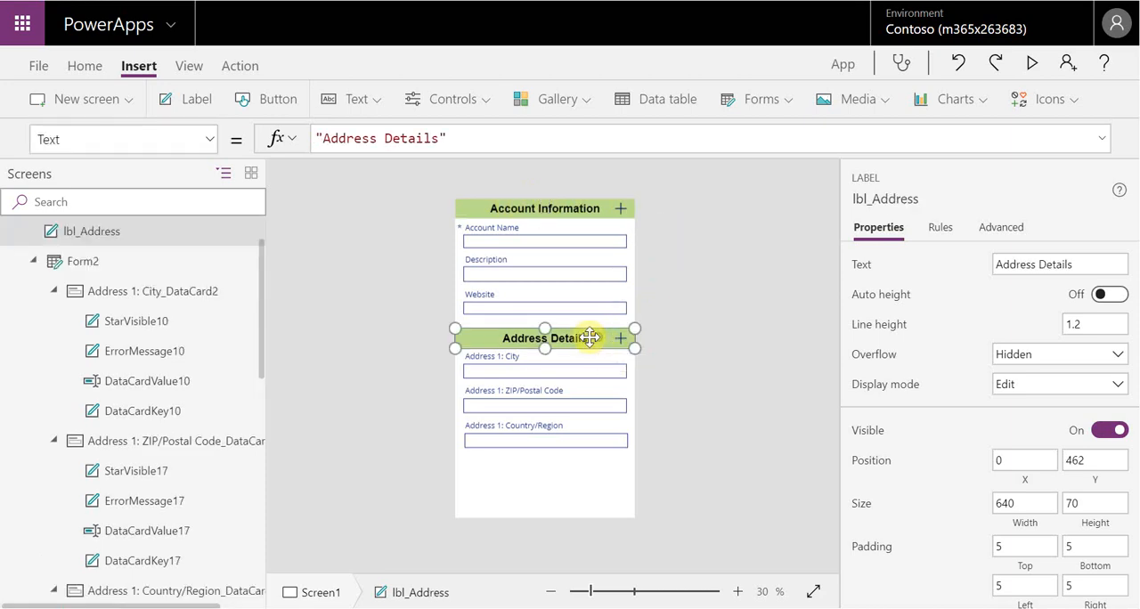
left_click(211, 147)
scroll(247, 319, "down", 10)
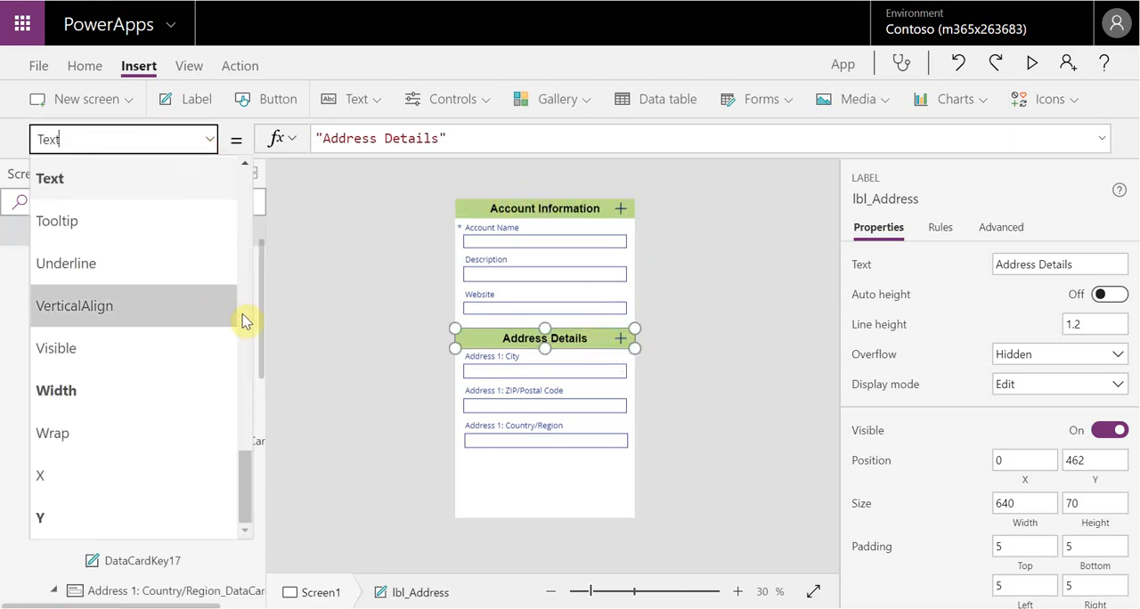
left_click(122, 525)
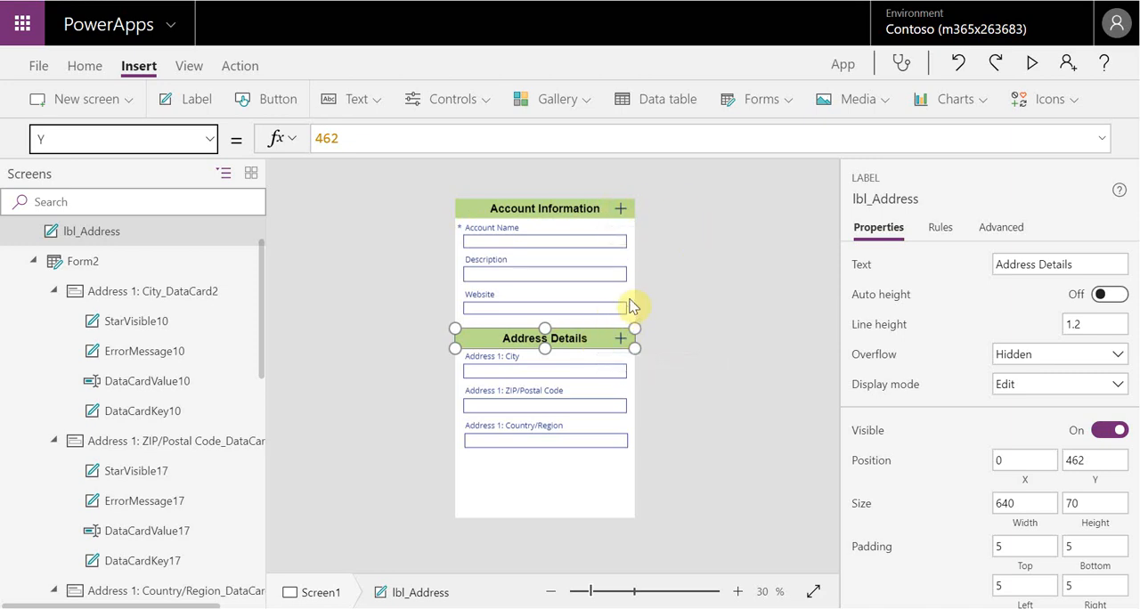
Set the OnSelect formula of the Account Information plus icon to If(form1open=true,Set(form1open,false),true)
left_click(621, 211)
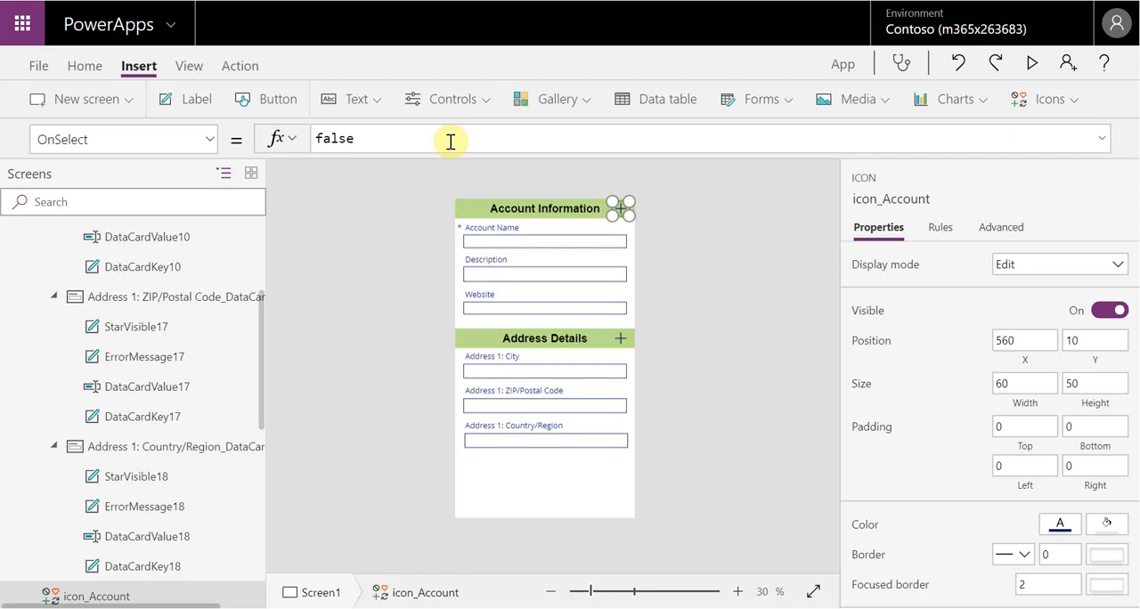
key("BackSpace")
key("BackSpace")
key("BackSpace")
key("BackSpace")
key("BackSpace")
type("if")
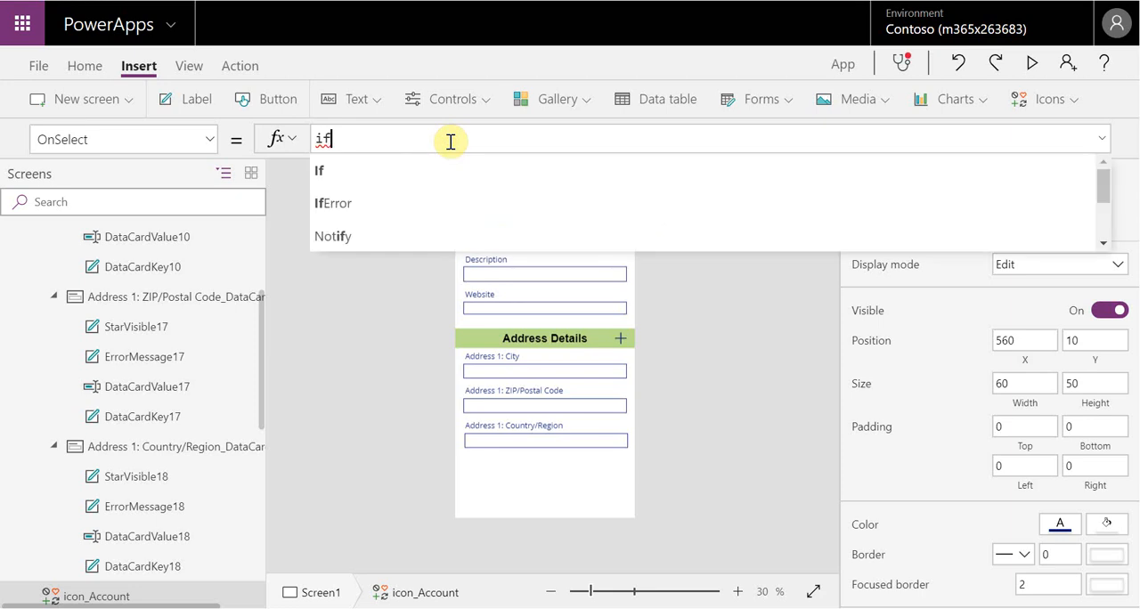
type("(")
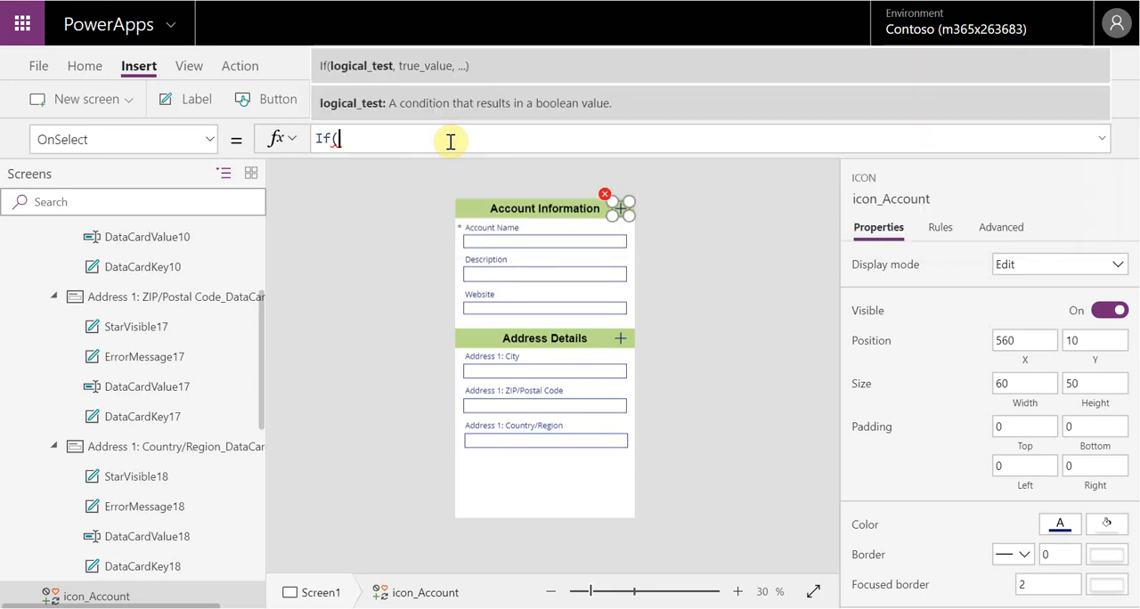
type("f")
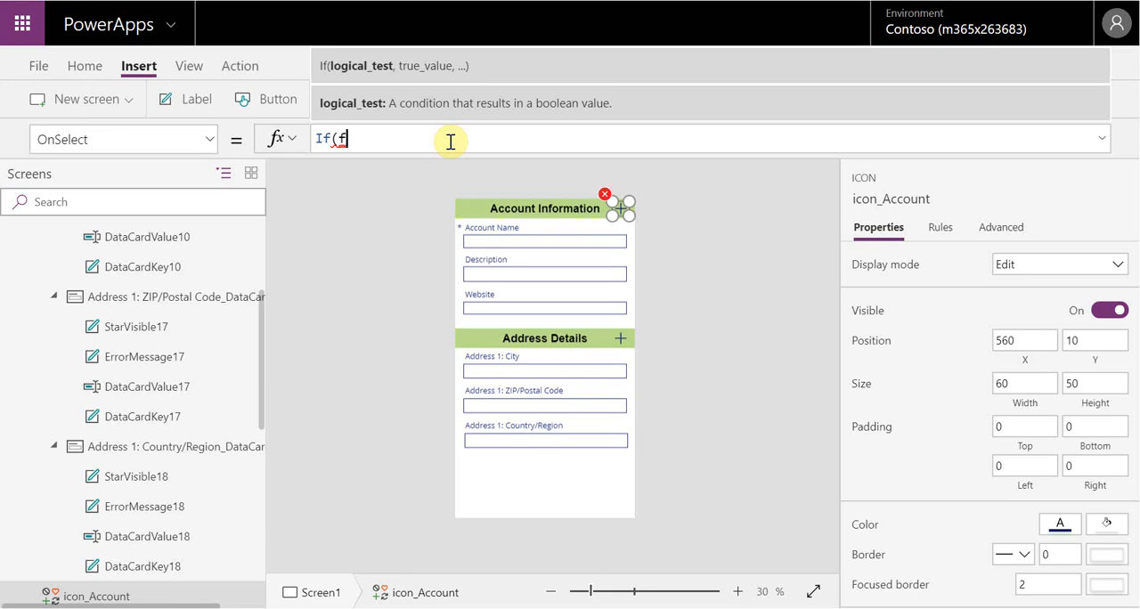
type("orm1open")
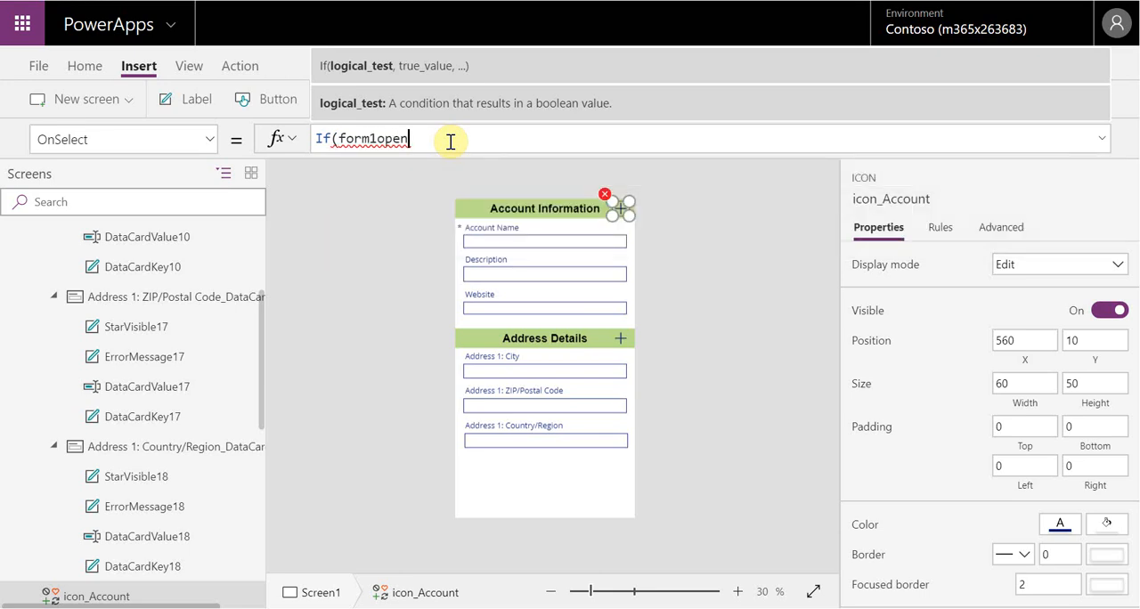
type("=tr")
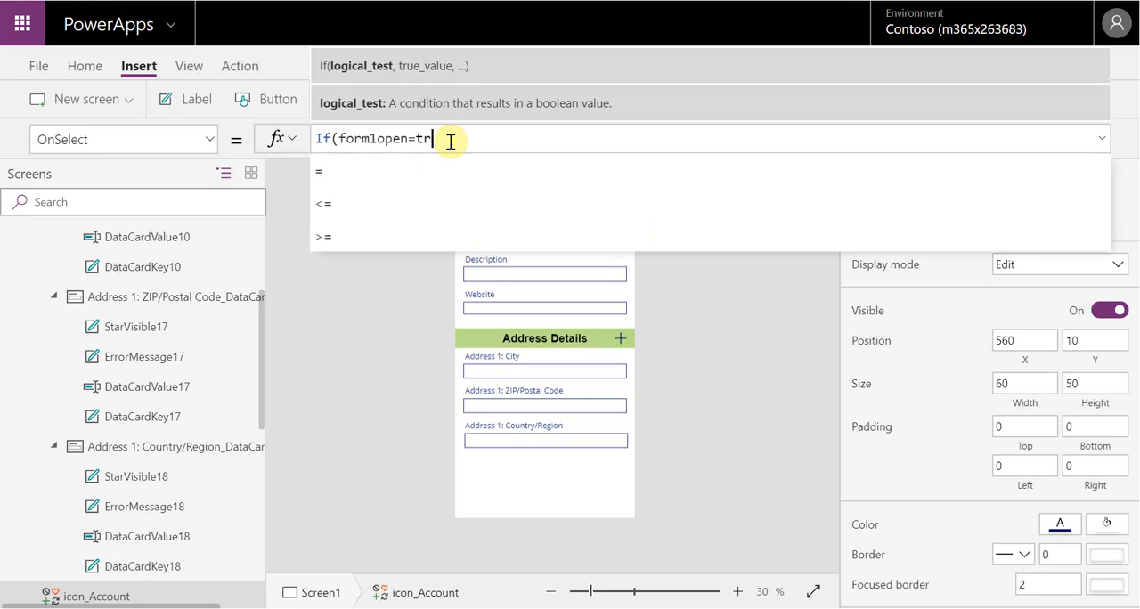
type("ue,Set(form1open,")
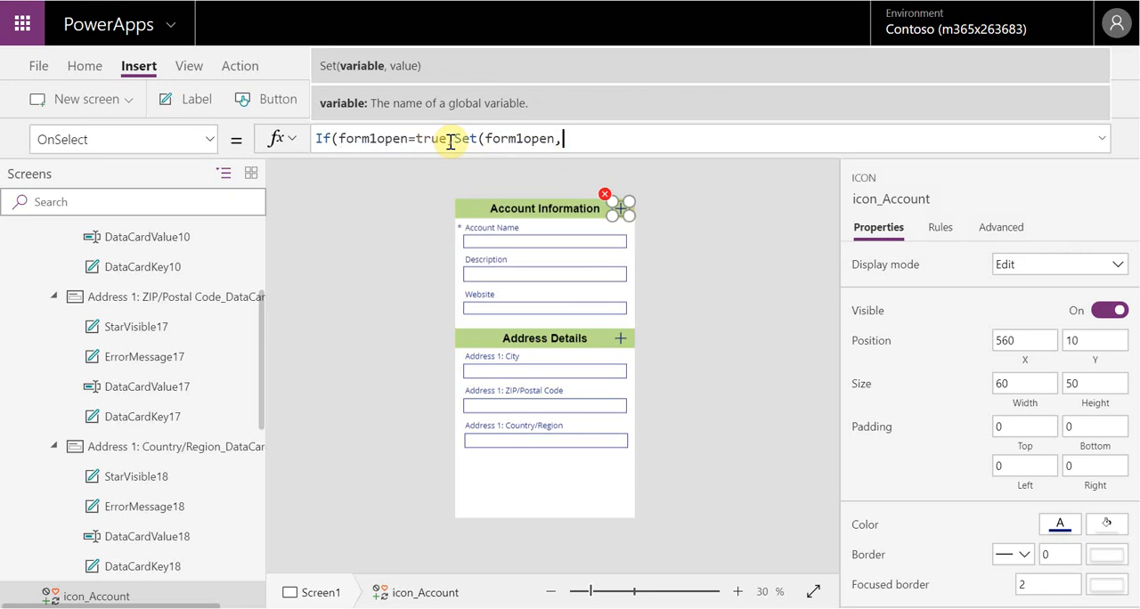
type("false")
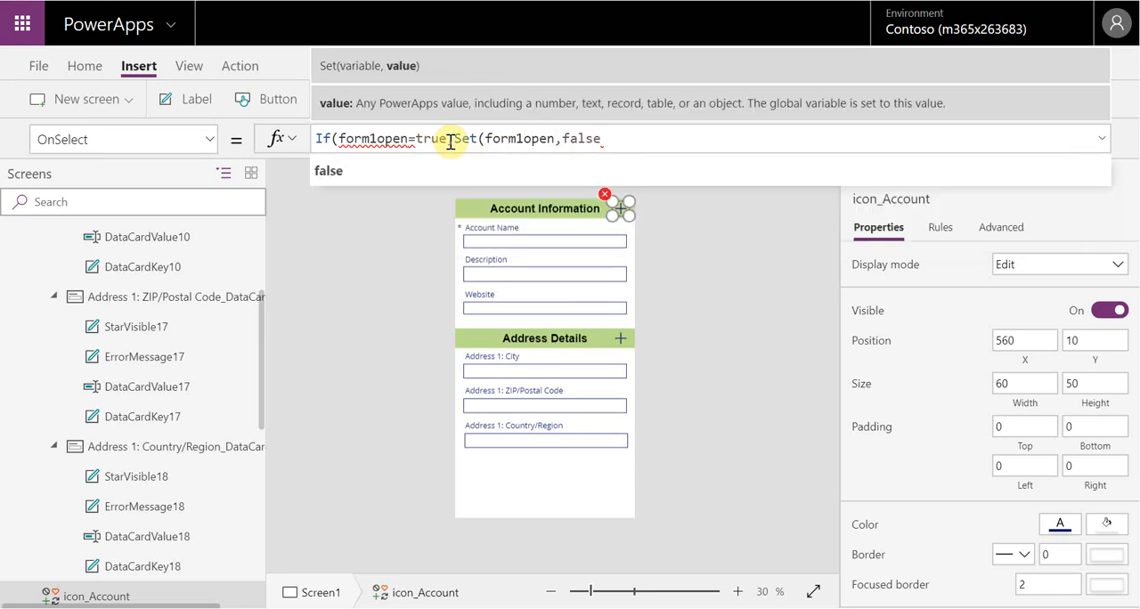
type("),")
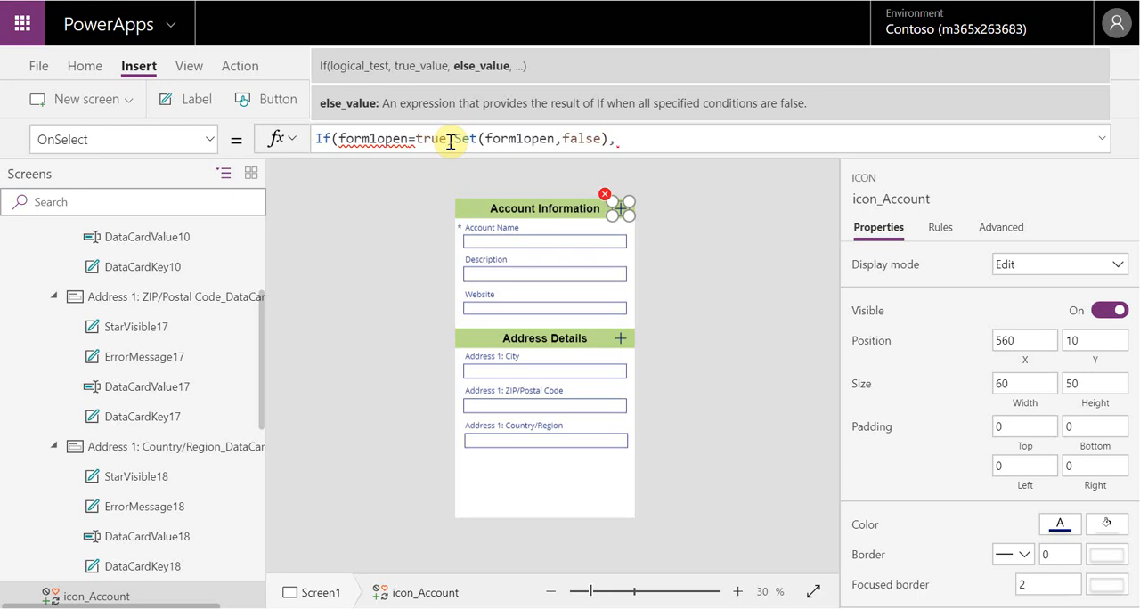
type("true)")
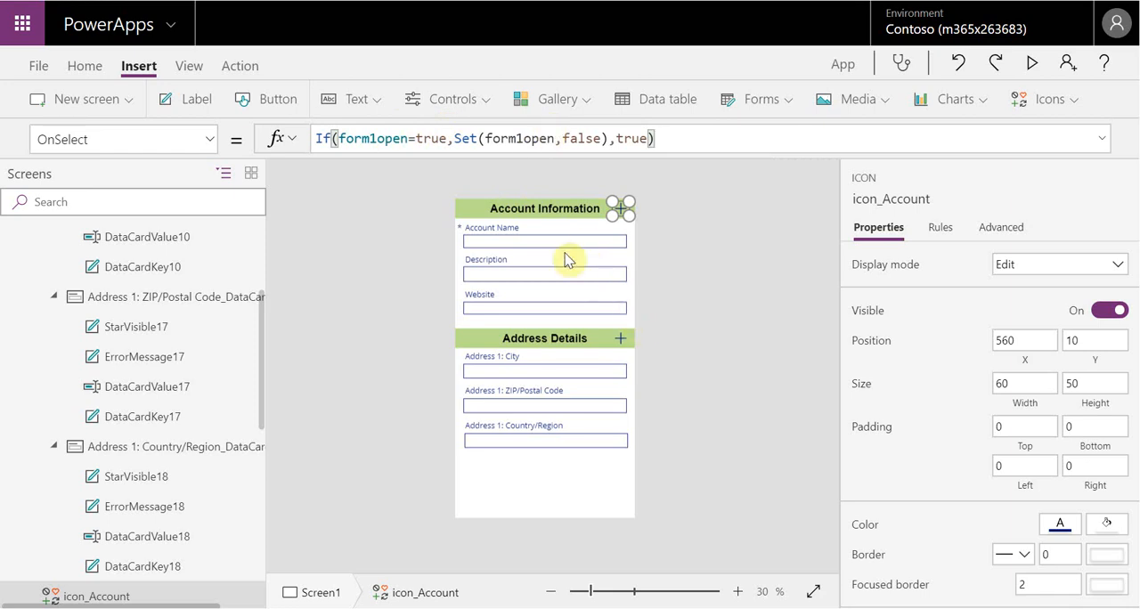
Set the Visible property of Form1 to the formula If(form1open=true,true,false)
left_click(629, 316)
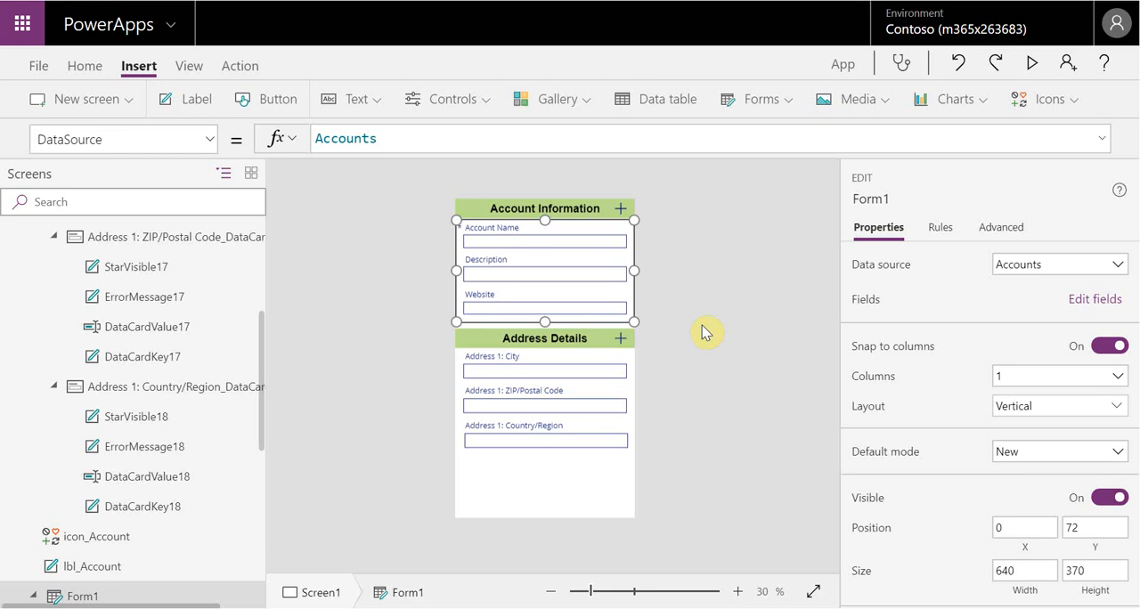
left_click(211, 145)
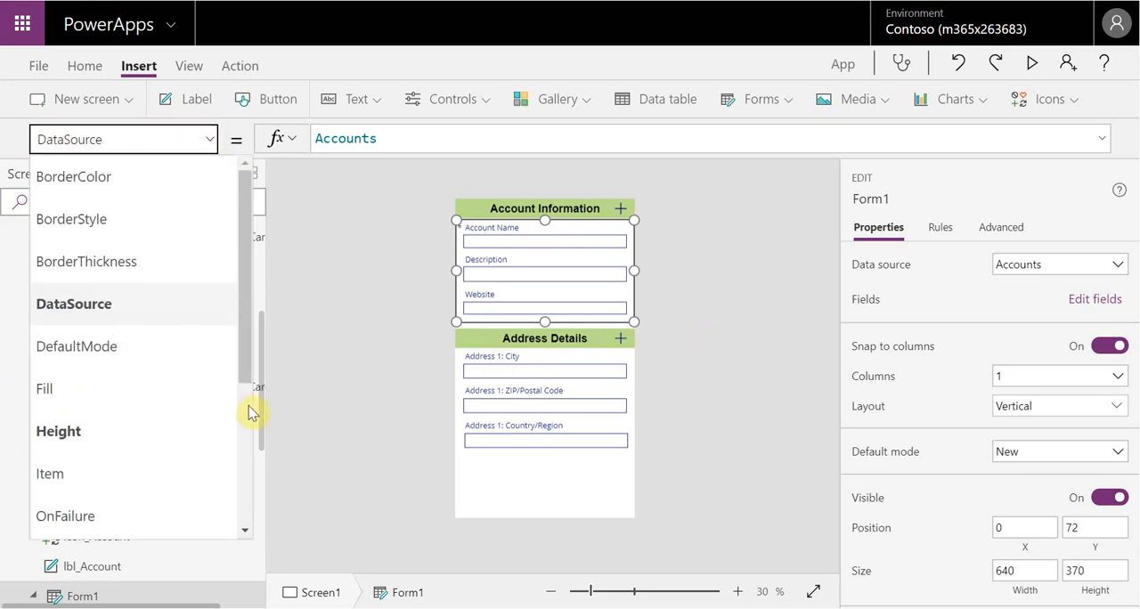
left_click_drag(246, 375, 253, 495)
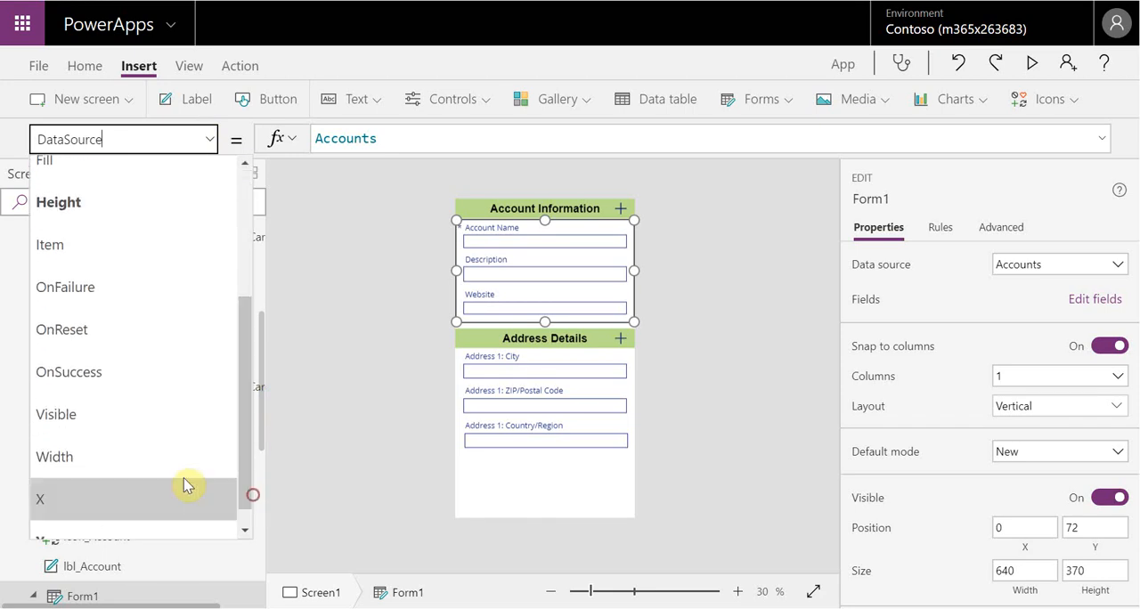
left_click(143, 419)
left_click(370, 140)
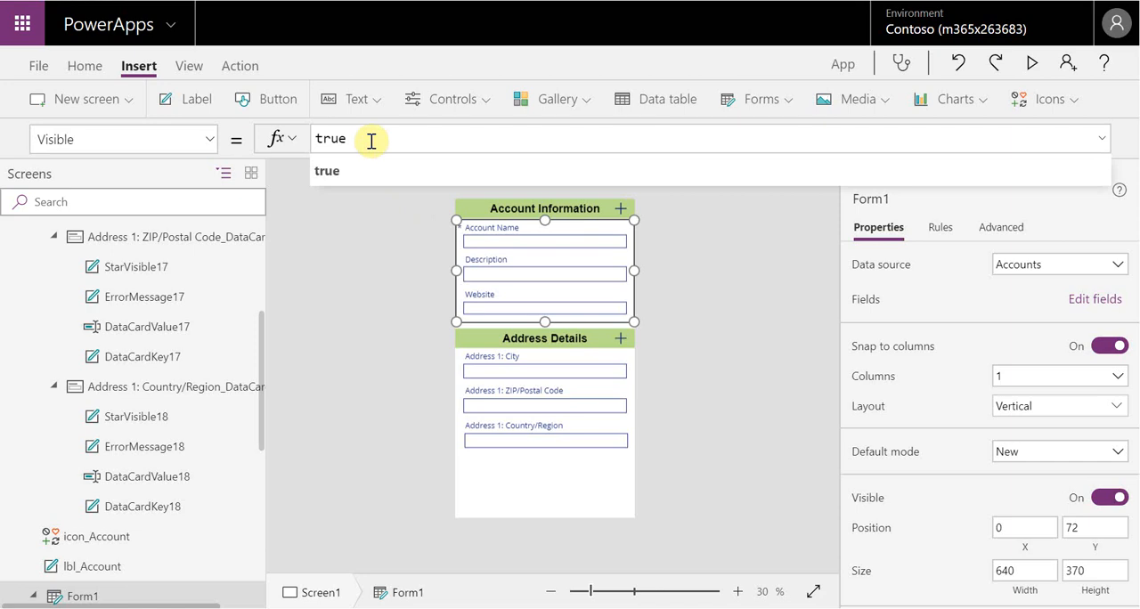
key("BackSpace")
key("BackSpace")
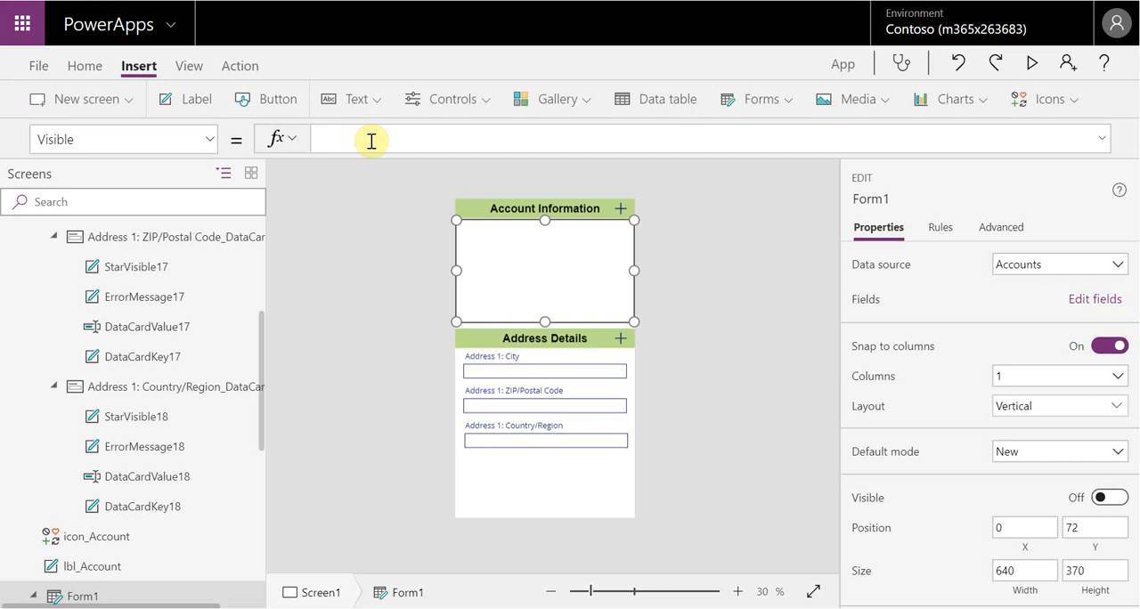
type("f(")
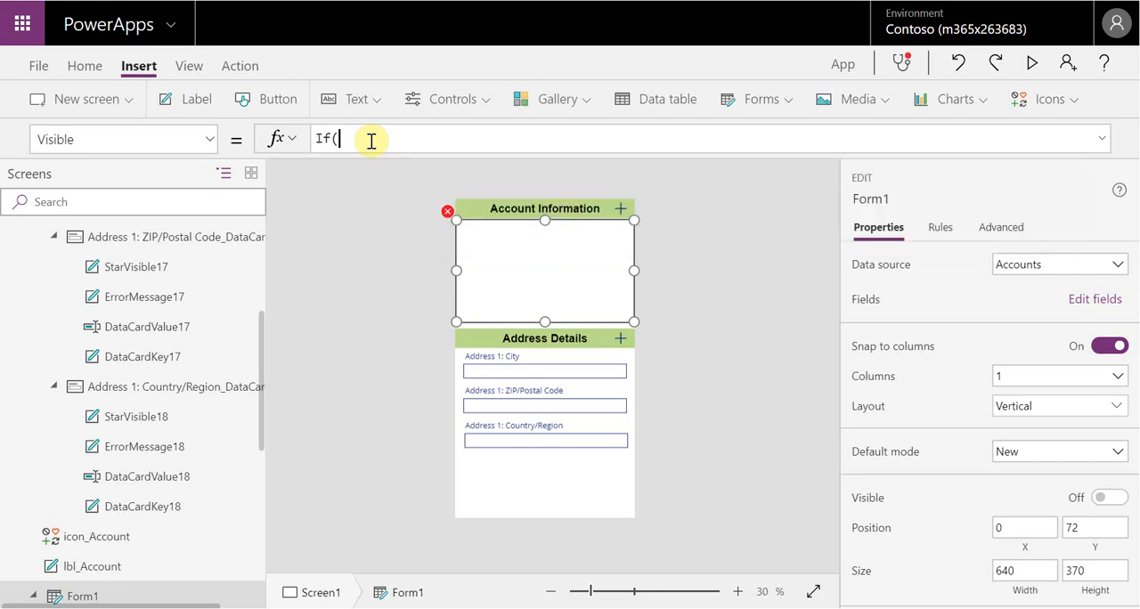
type("form1open")
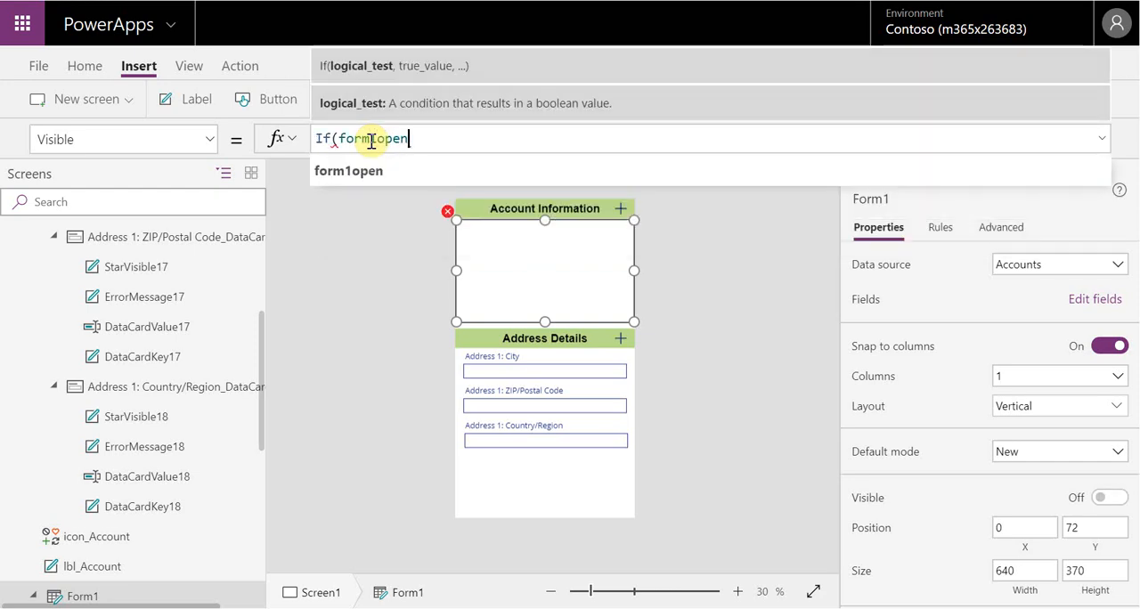
type("-")
key("BackSpace")
type("-true,")
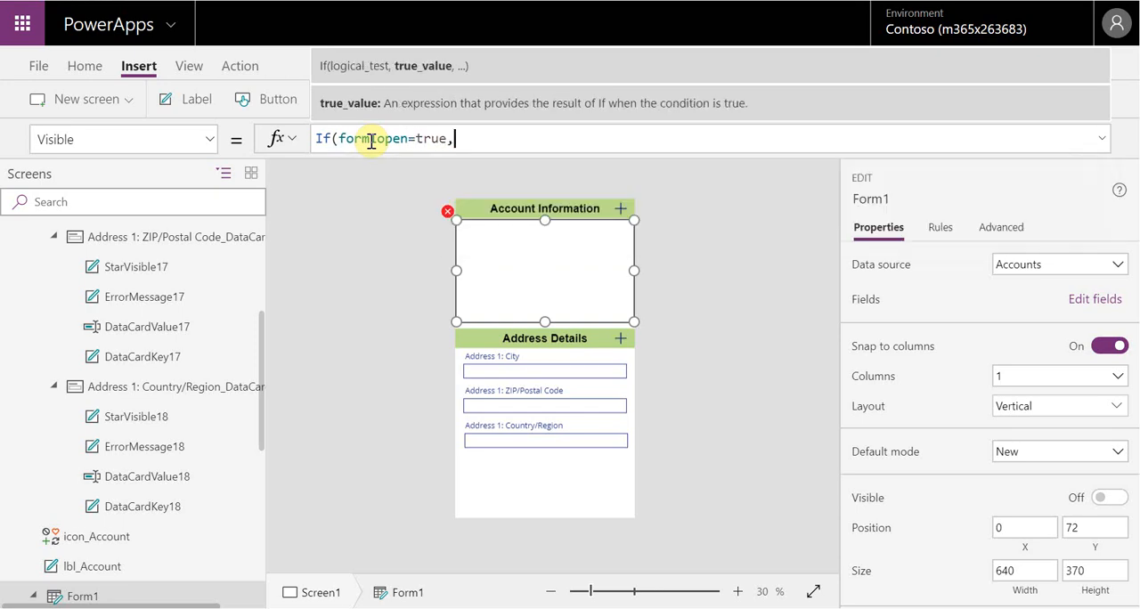
type("visibl")
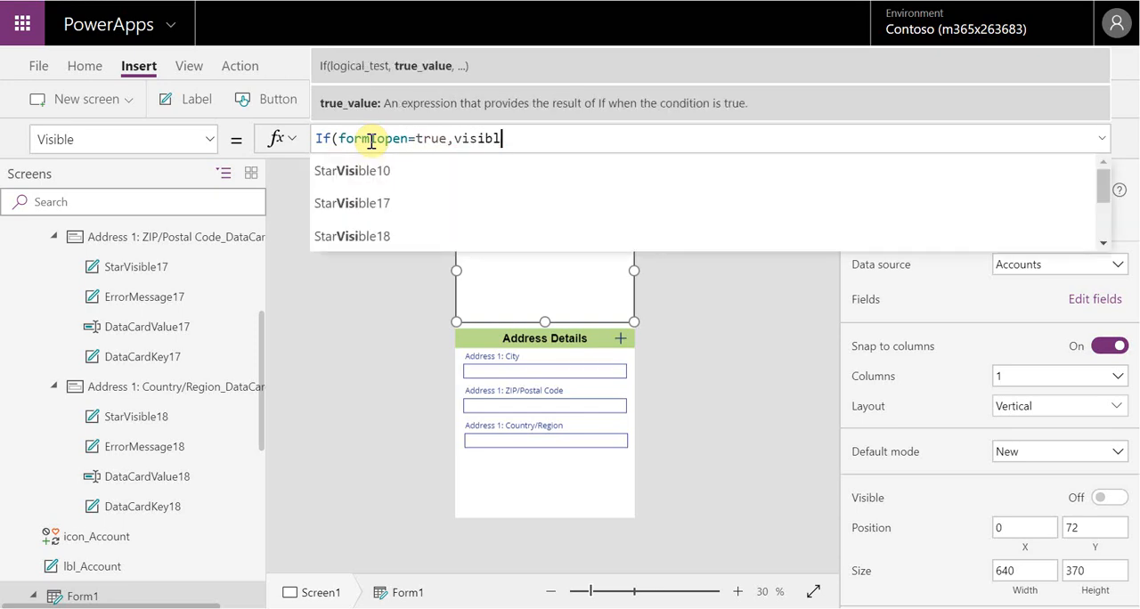
type("e,")
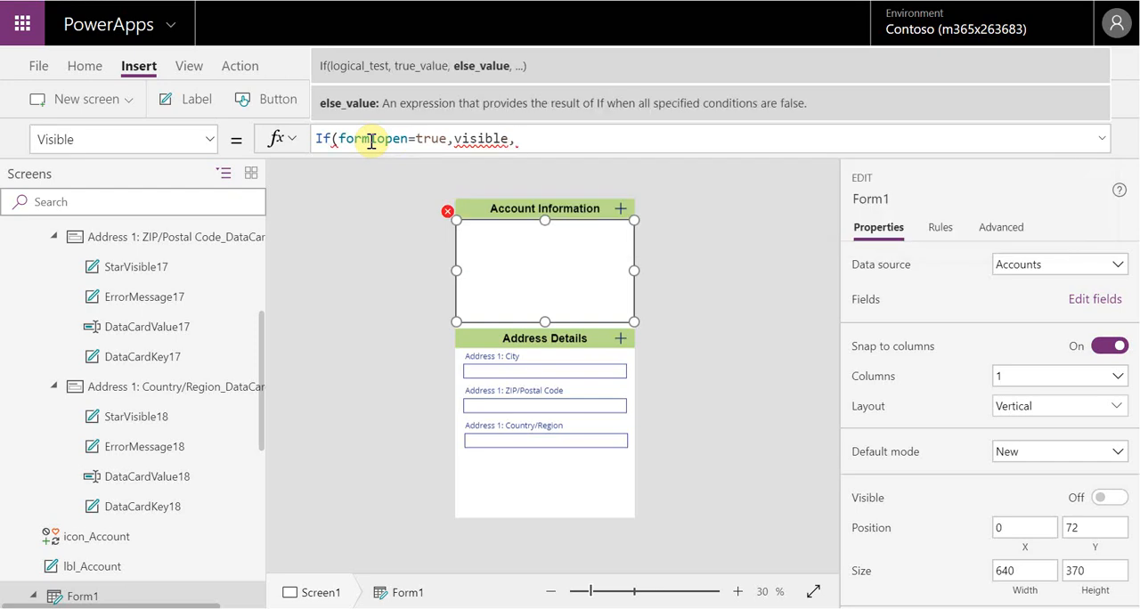
key("BackSpace")
key("BackSpace")
key("BackSpace")
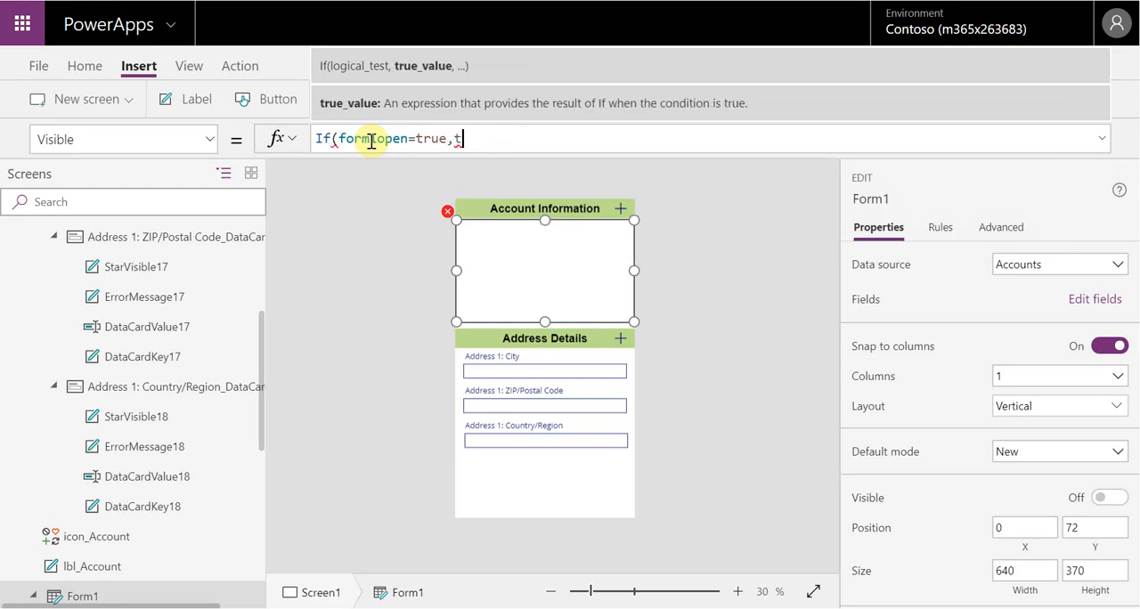
type(",false)")
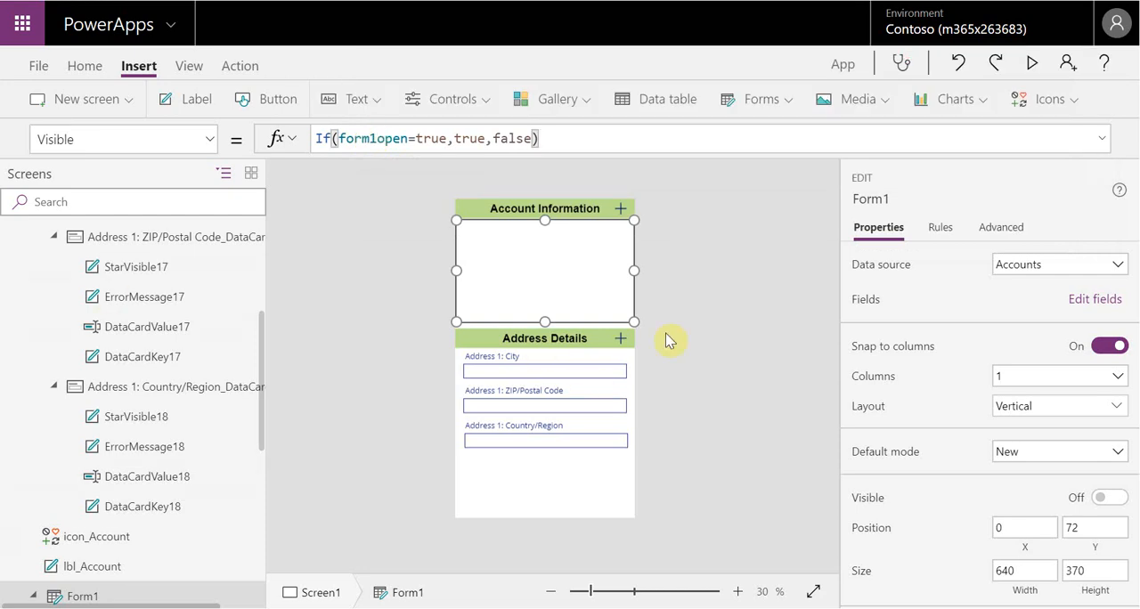
left_click(719, 307)
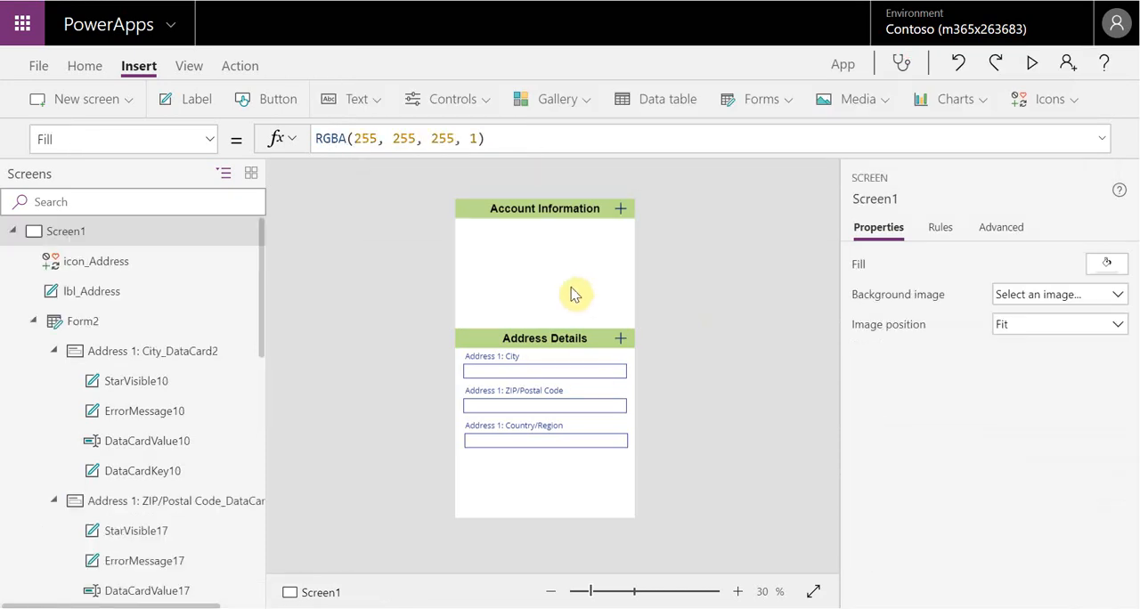
Shorten Form2 below the Address 1: Country/Region field to a height of 420
left_click(605, 450)
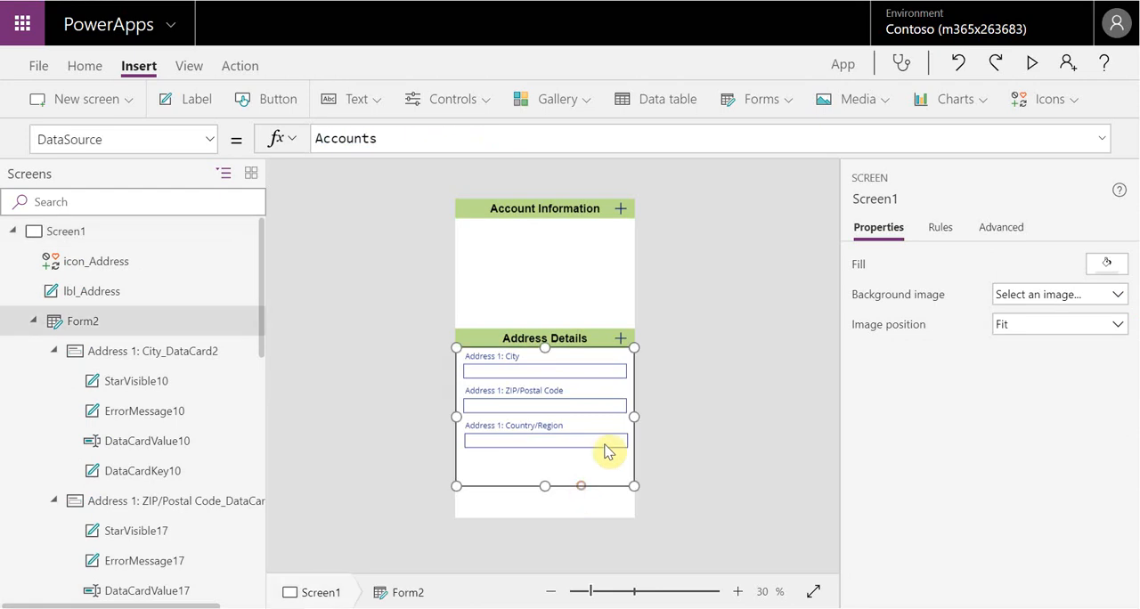
left_click_drag(545, 486, 544, 464)
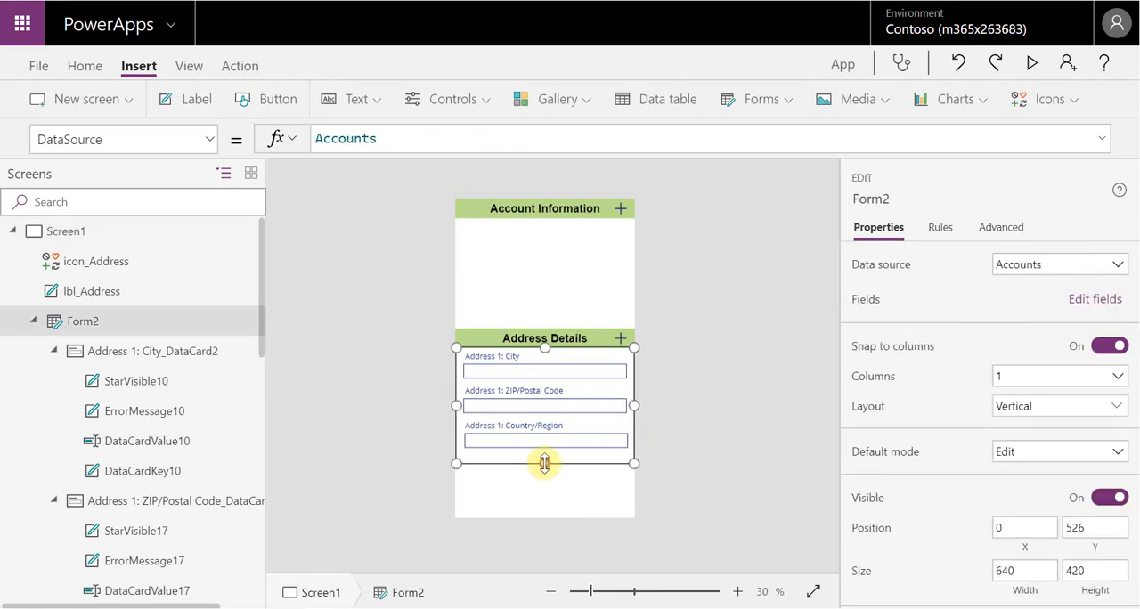
left_click(710, 308)
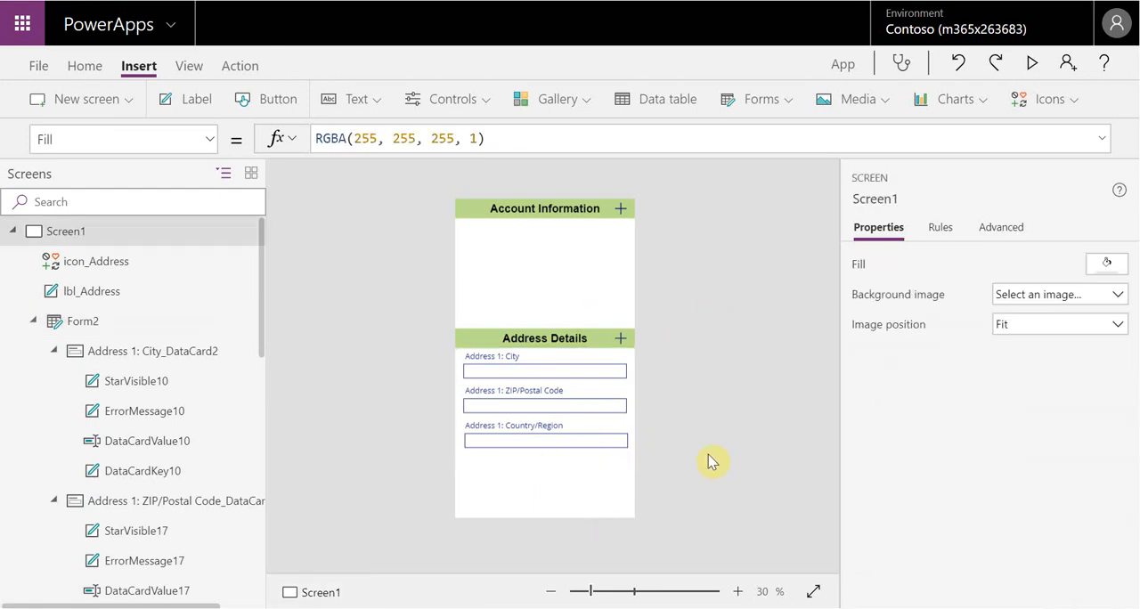
left_click(565, 460)
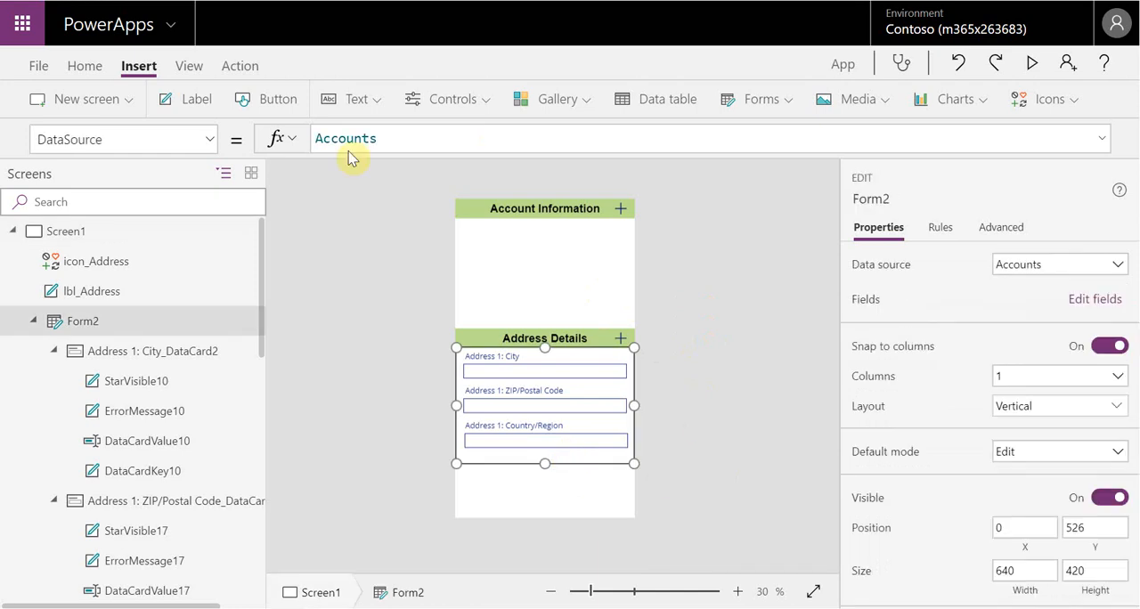
Add a label below the address form, about 373 by 86 in size, and set its Text to the variable form1open
left_click(186, 99)
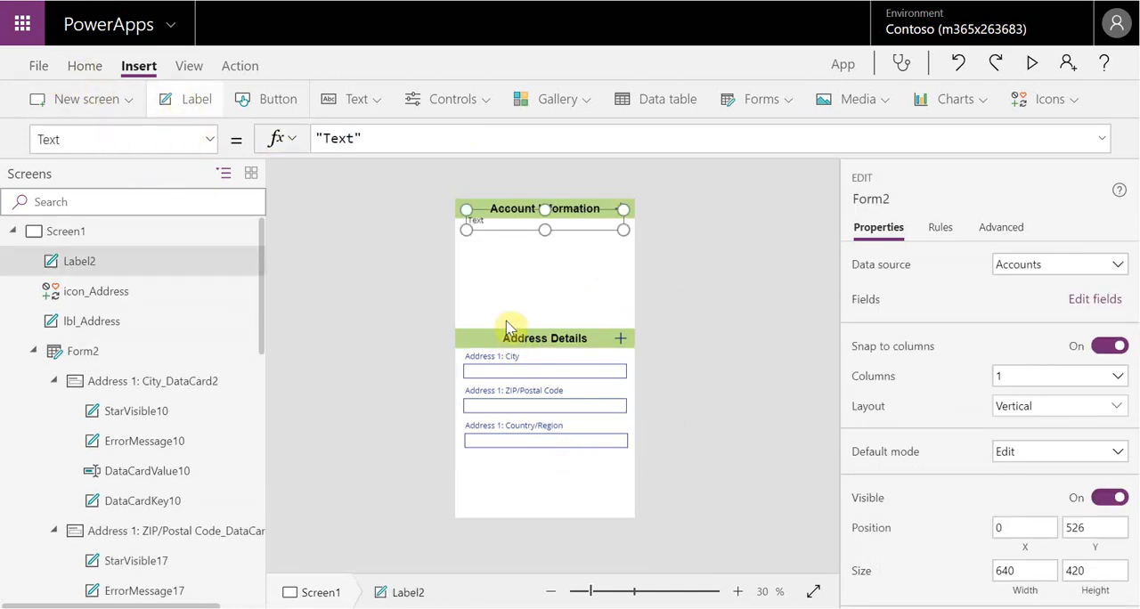
left_click_drag(558, 224, 582, 495)
left_click(397, 142)
key("ctrl+a")
key("BackSpace")
type("form1ope")
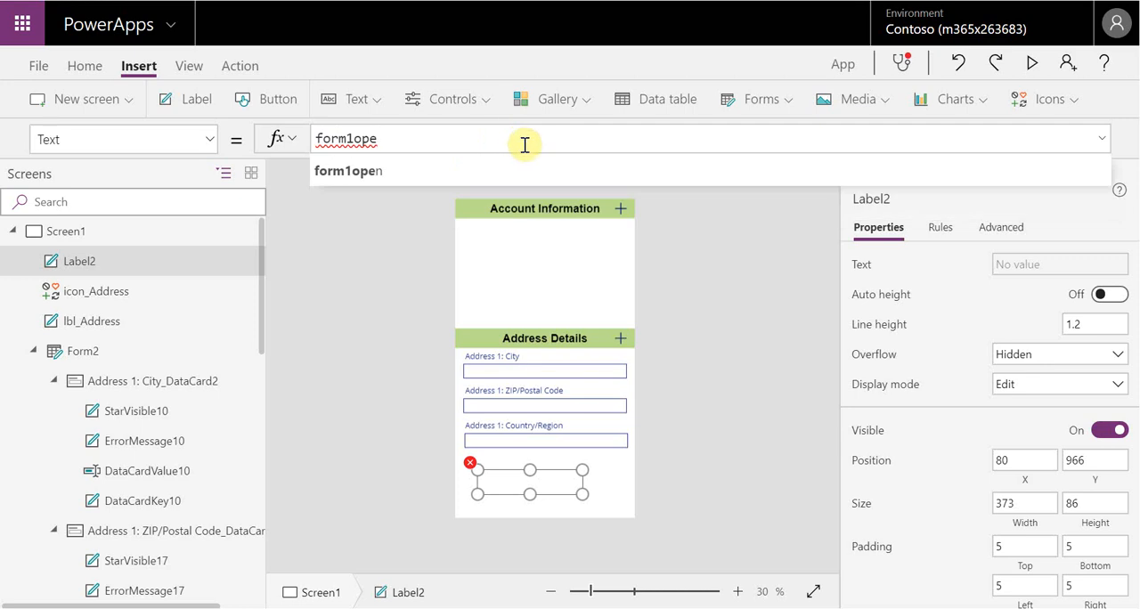
left_click(555, 169)
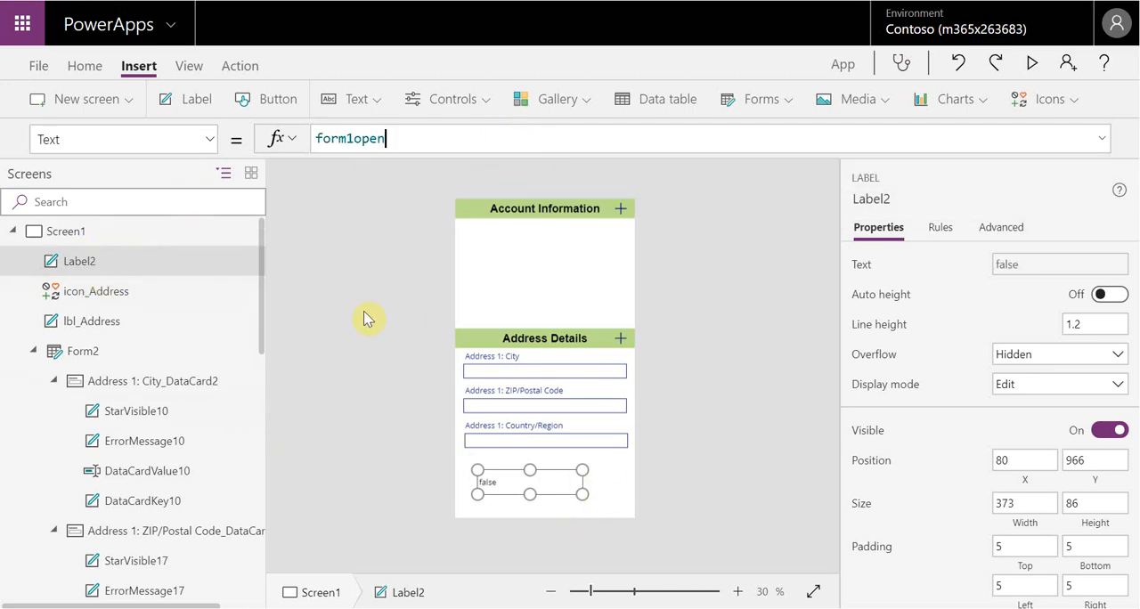
Set the OnVisible property of Screen1 to the formula Set(form1open,true)
left_click(67, 233)
left_click(211, 143)
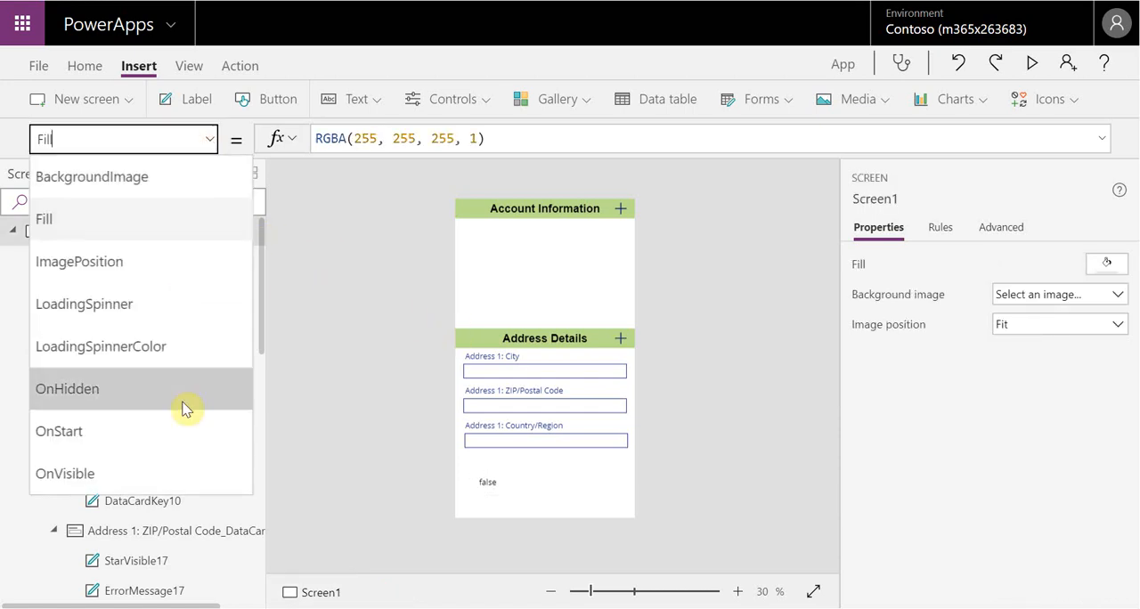
left_click(195, 468)
left_click(369, 139)
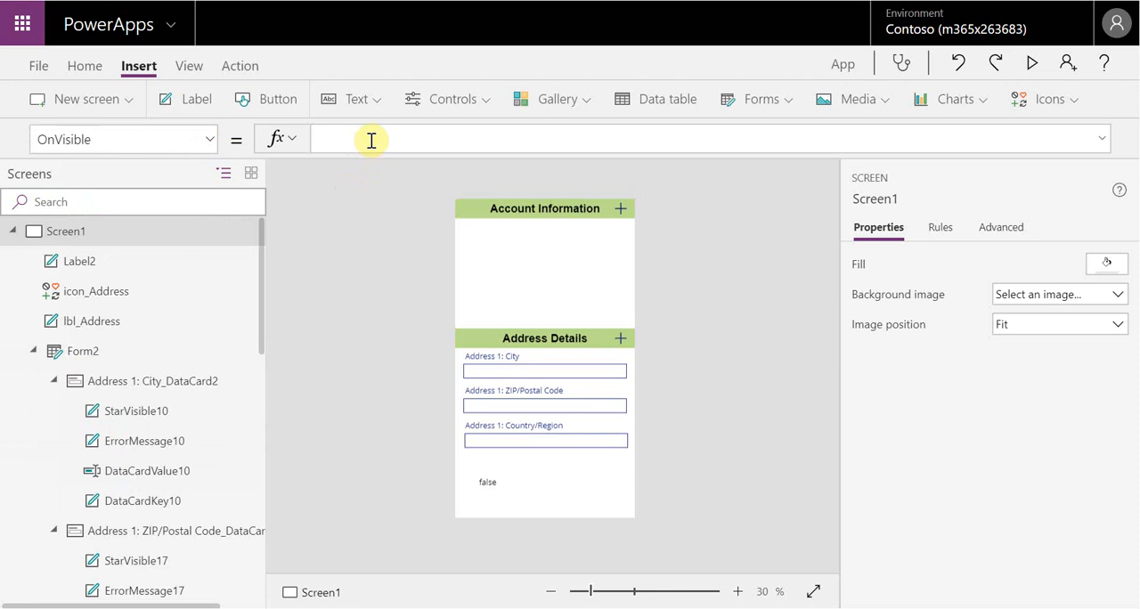
type("set")
type("(for")
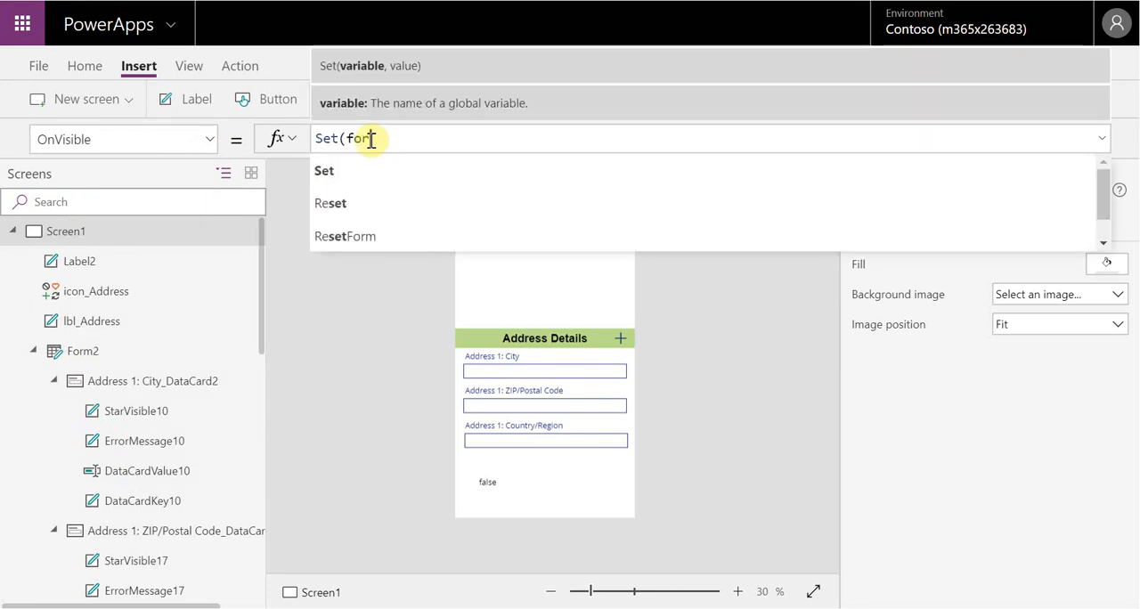
type("m1open")
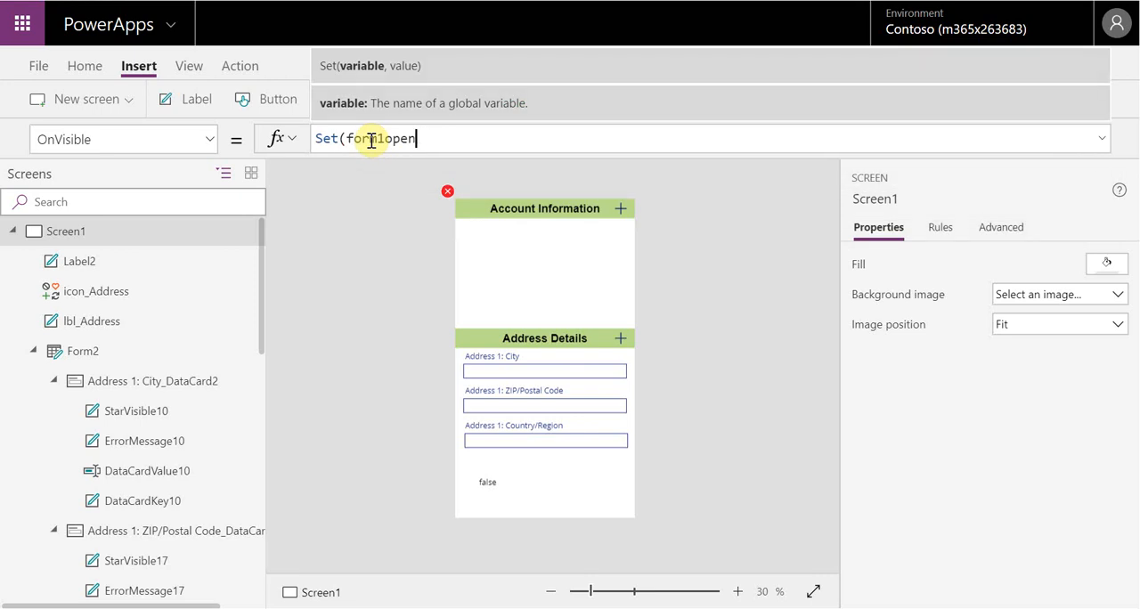
type("tru,true0)")
key("BackSpace")
type(")")
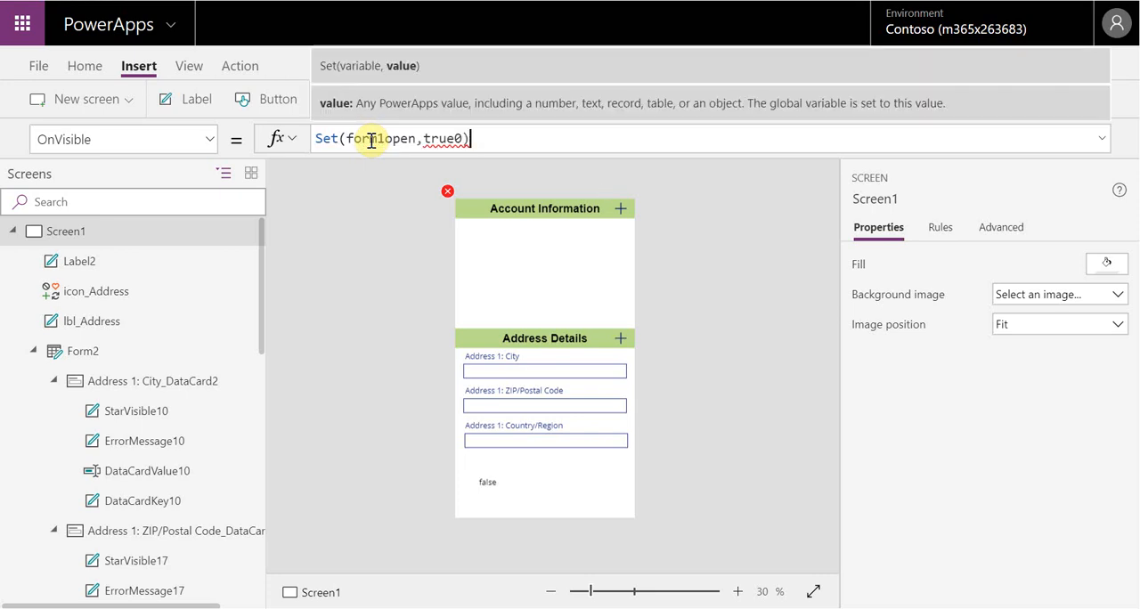
key("BackSpace")
key("BackSpace")
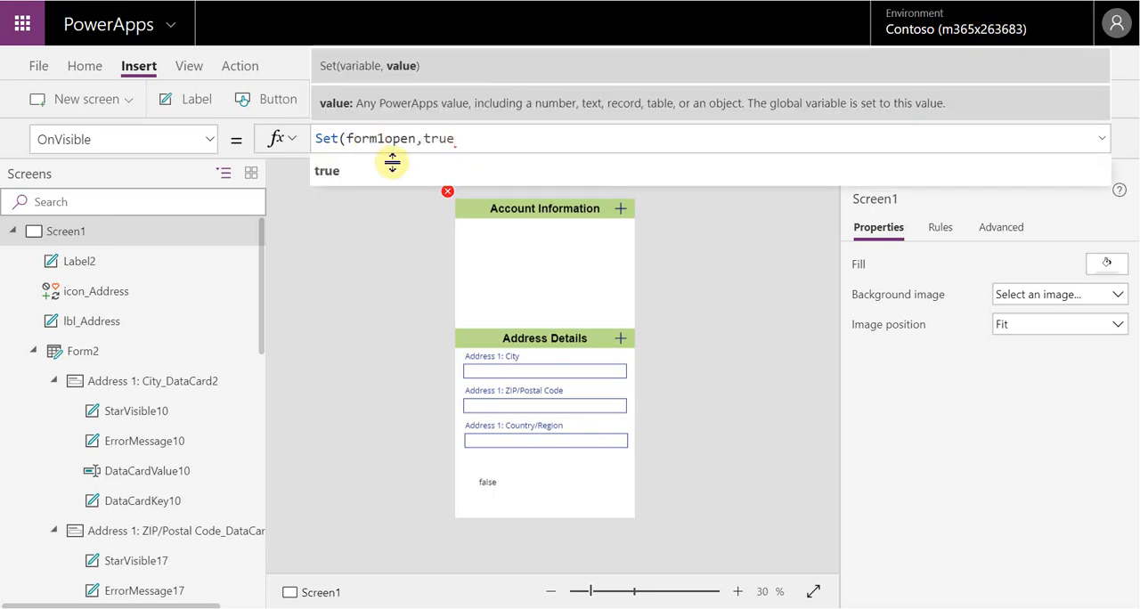
type(")")
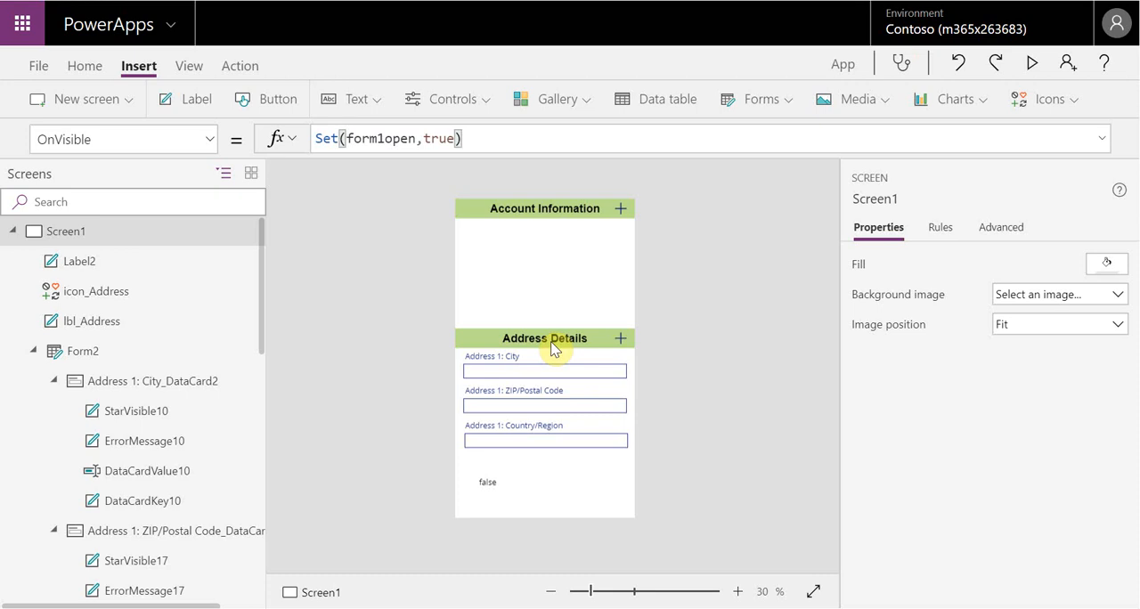
left_click(753, 384)
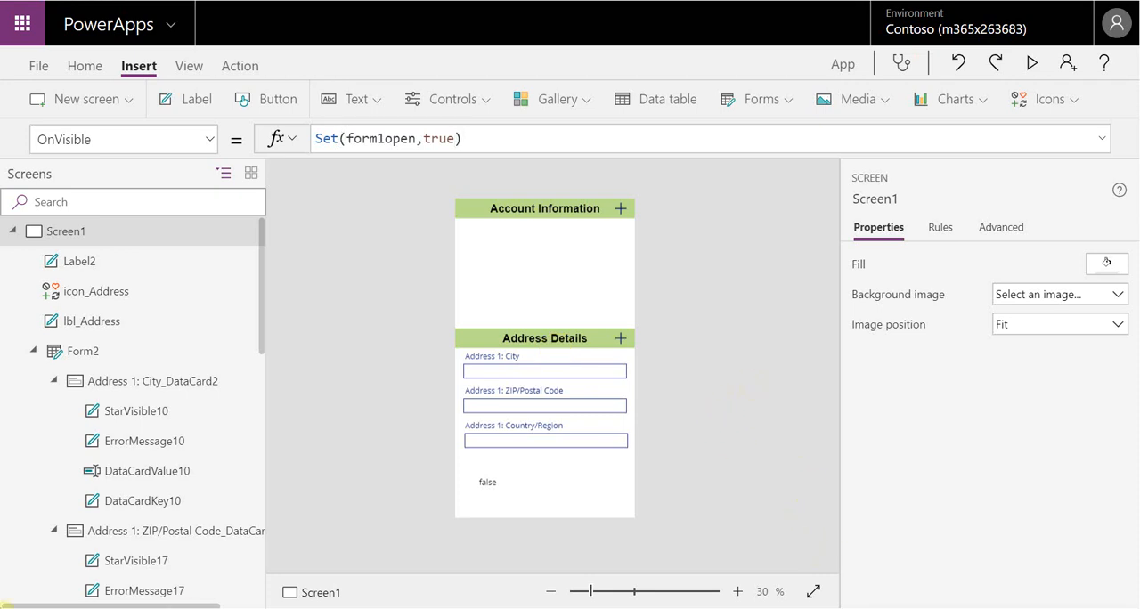
Name the app Collapsible Sections, save it to the cloud and return to the editor
left_click(39, 65)
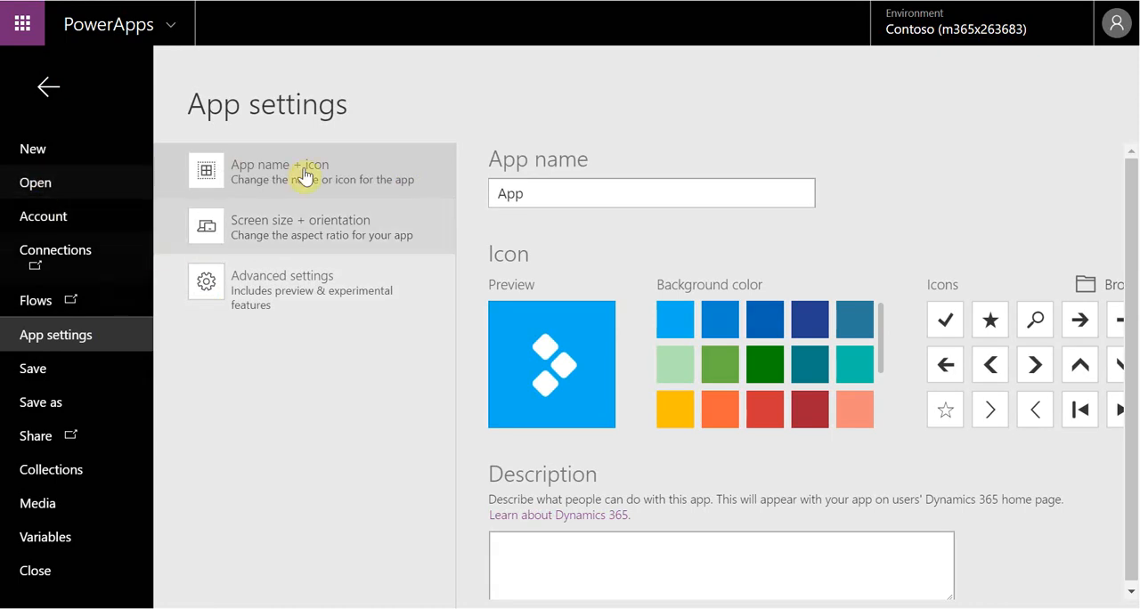
double_click(621, 187)
type("Col")
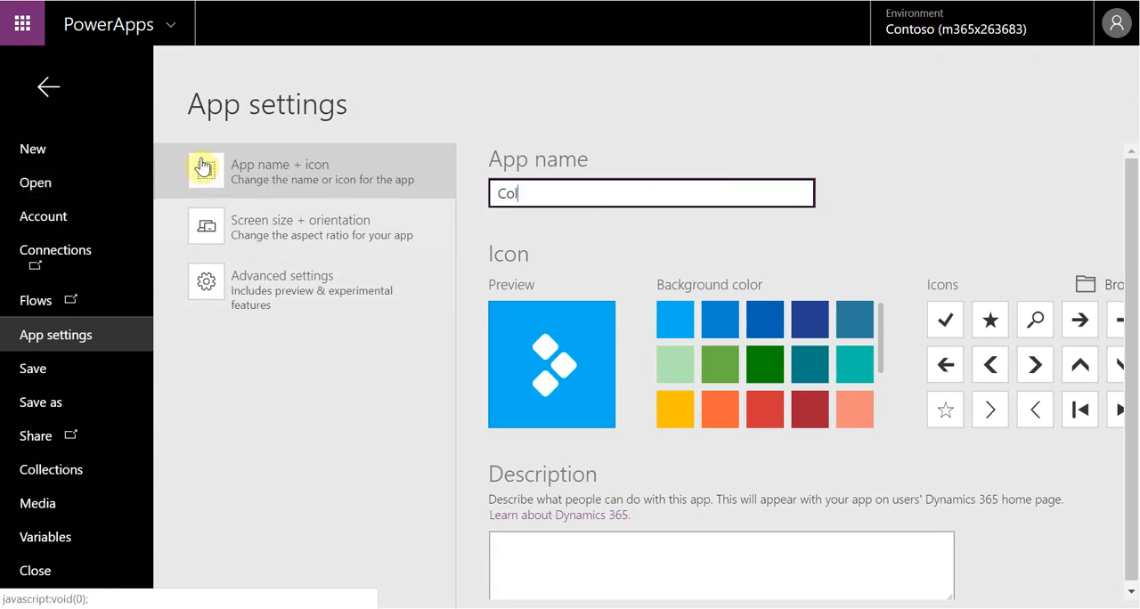
type("lapsible Sections")
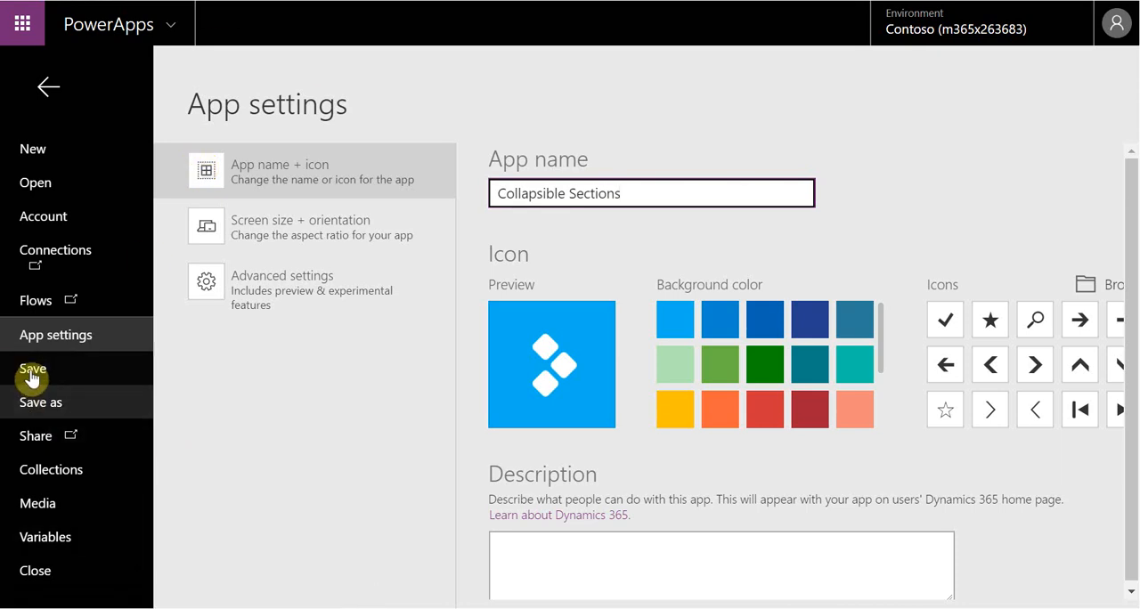
left_click(35, 399)
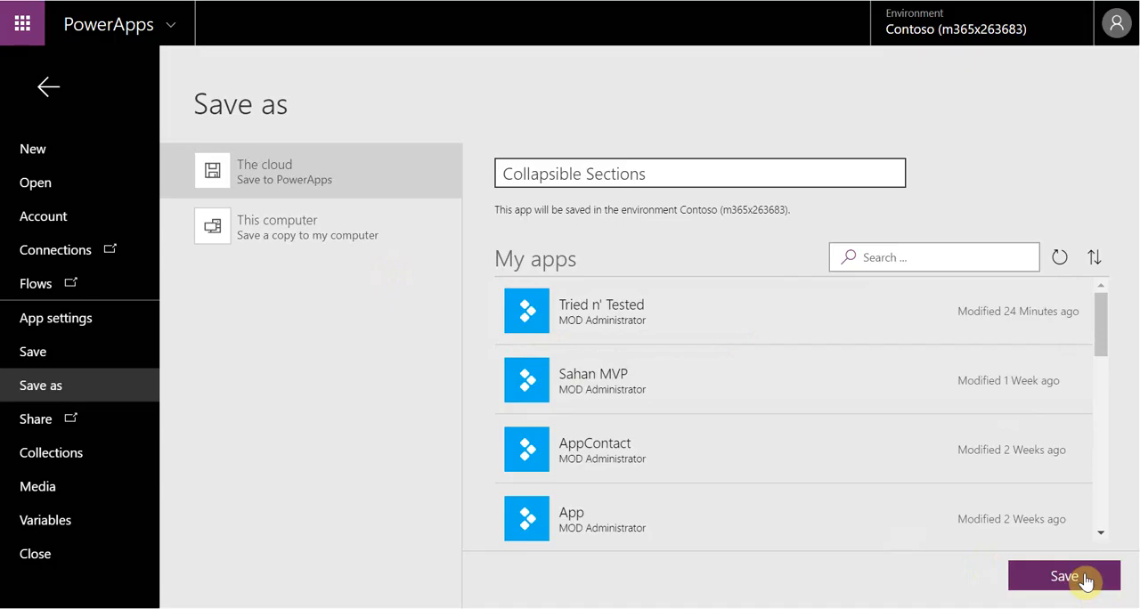
left_click(1084, 580)
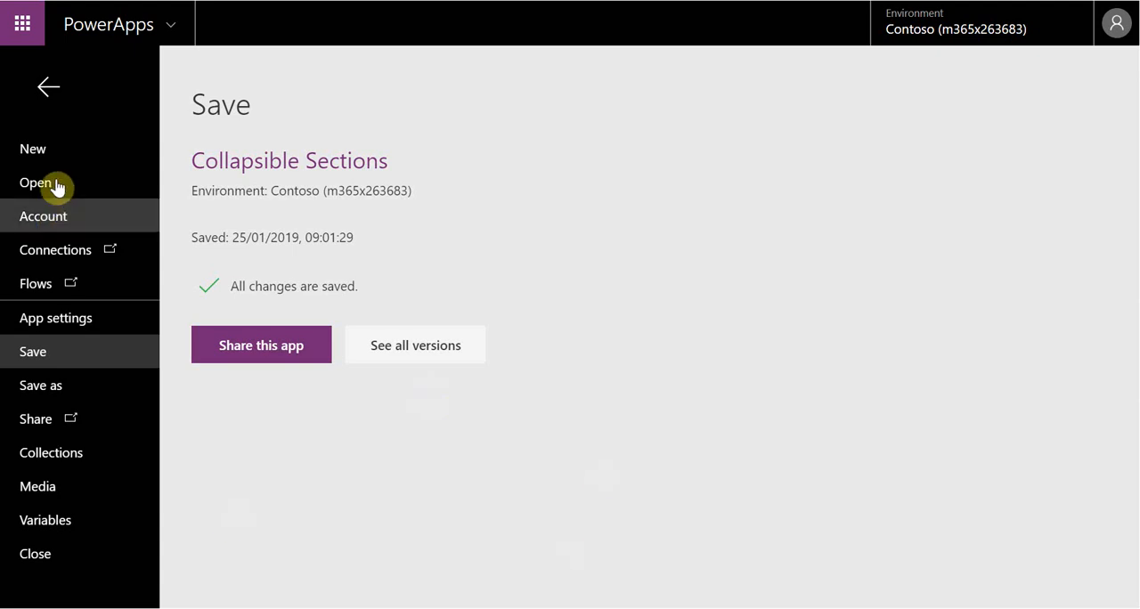
left_click(55, 92)
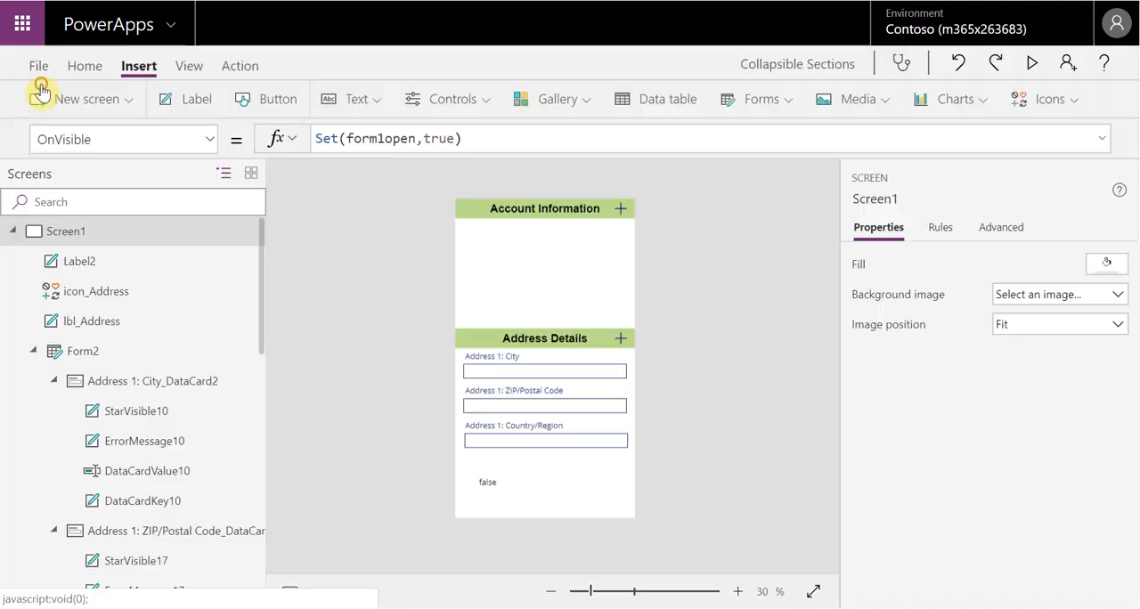
Preview the app from the editor, then close the preview and dismiss the testing tip
left_click(1029, 66)
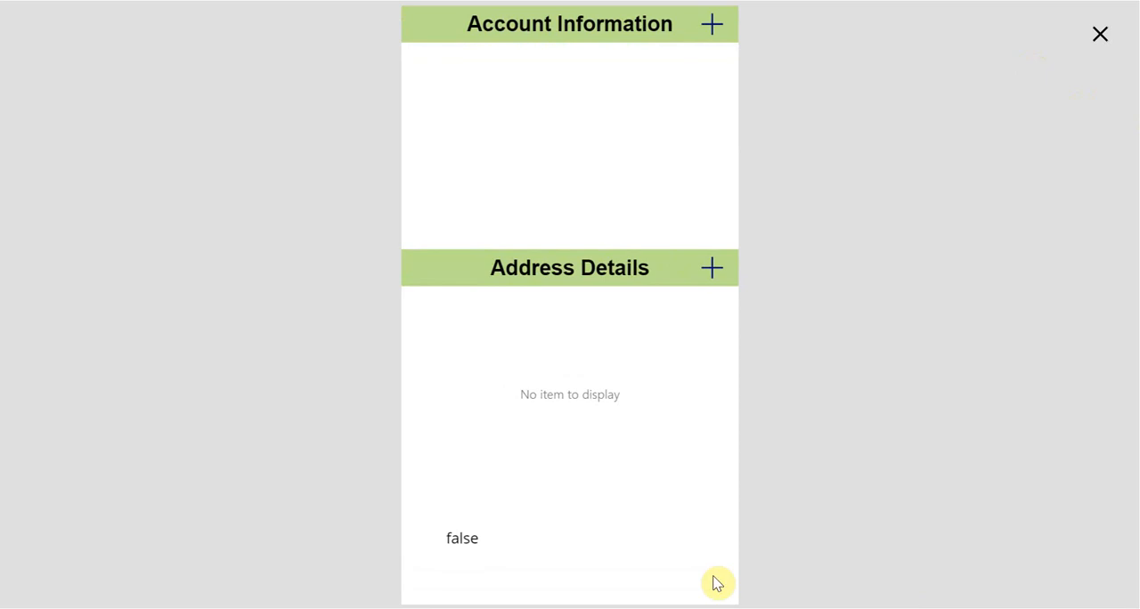
left_click(1101, 40)
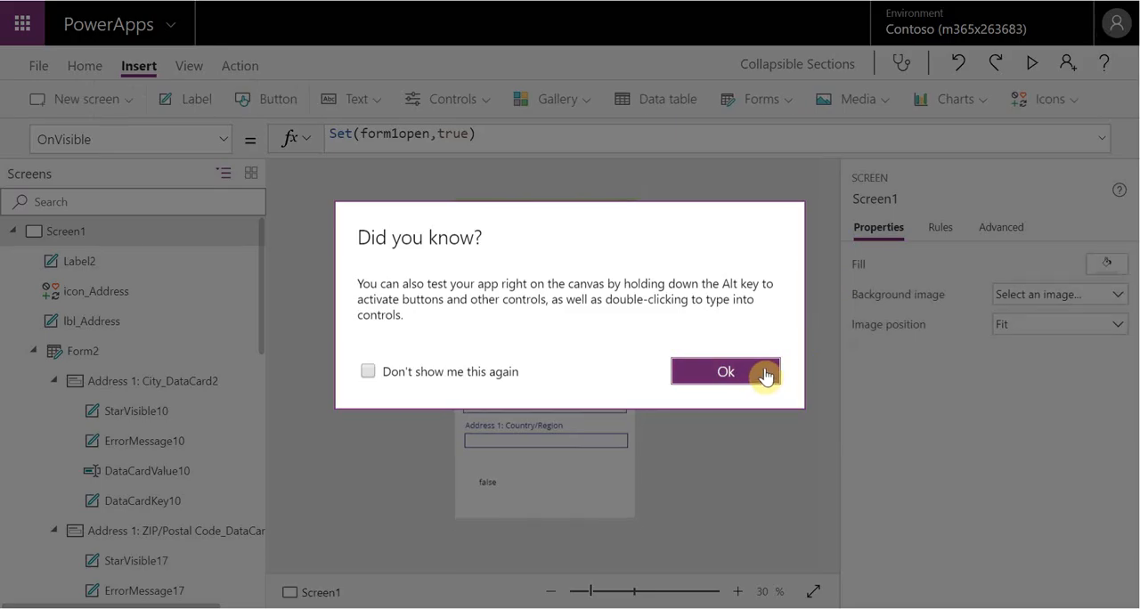
left_click(734, 371)
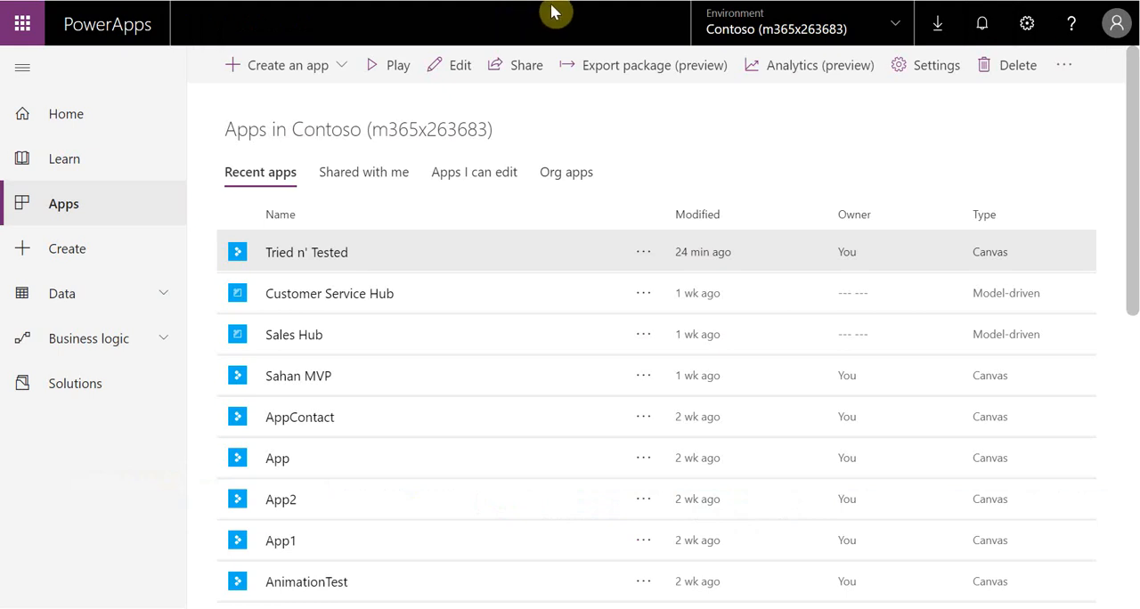
Play the saved Collapsible Sections app from the refreshed apps list and test the Account Information plus icon
left_click(64, 204)
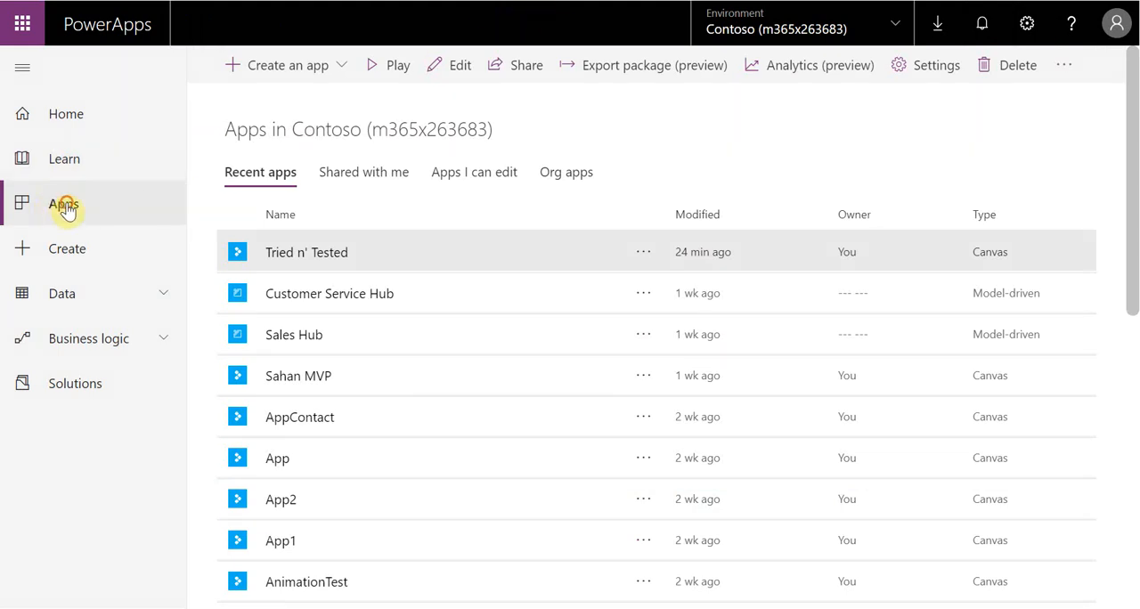
left_click(720, 7)
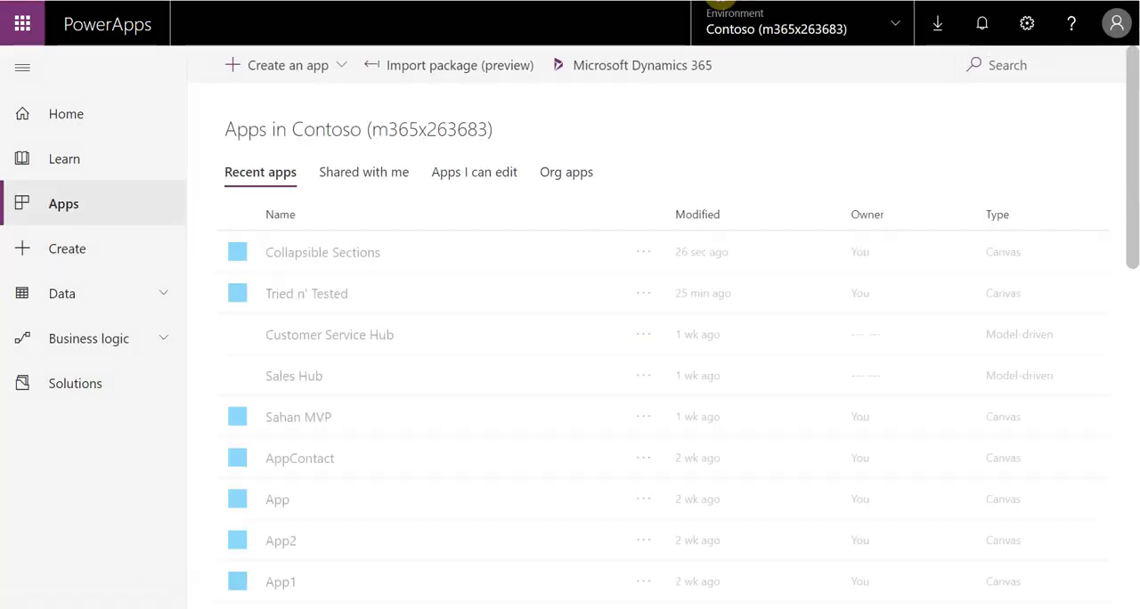
left_click(584, 264)
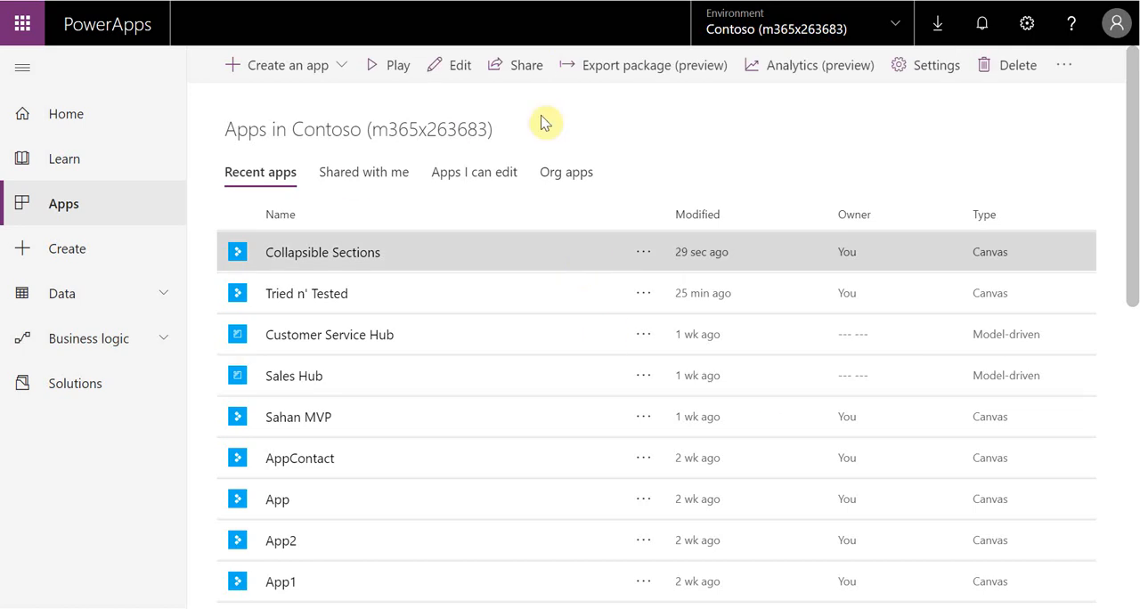
left_click(389, 65)
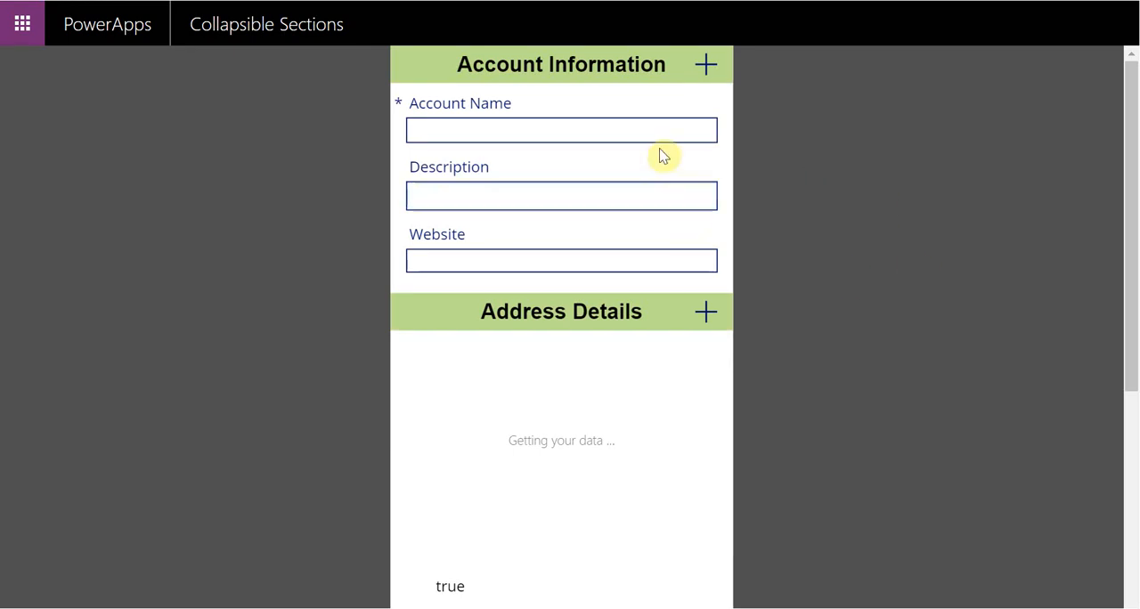
left_click(705, 66)
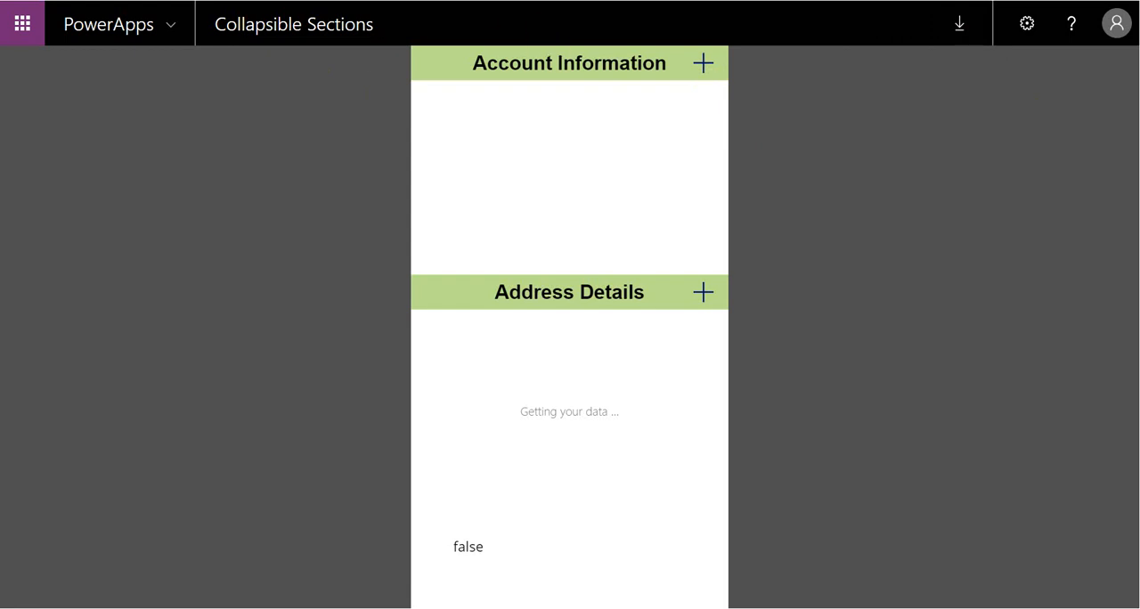
left_click(703, 72)
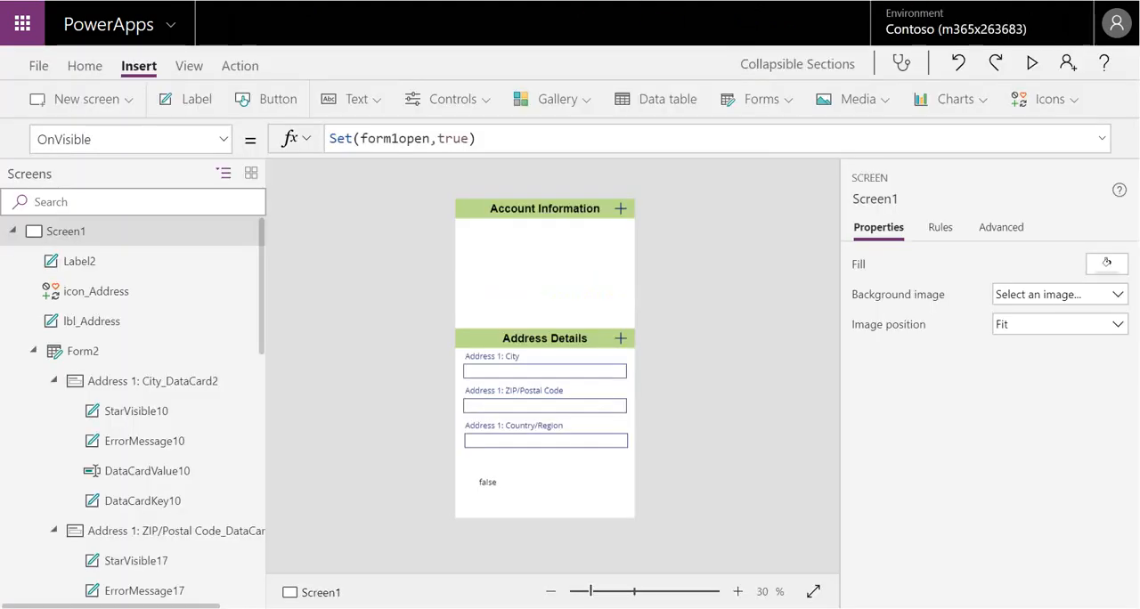
Change the OnSelect formula of the Account Information plus icon to If(form1open=true,Set(form1open,false),Set(form1open,true))
left_click(619, 204)
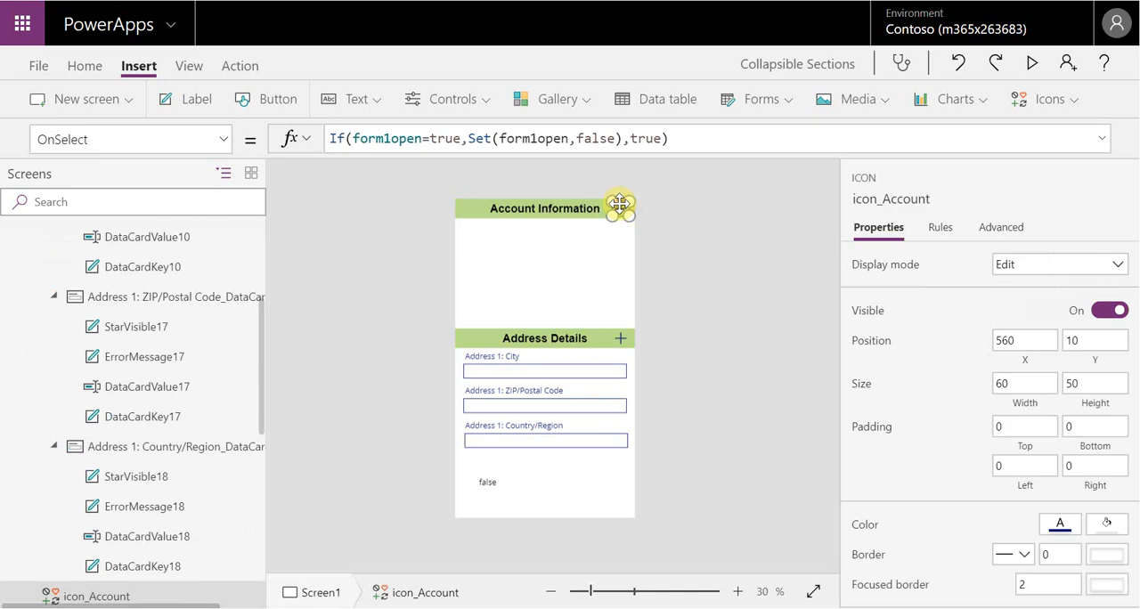
left_click(629, 140)
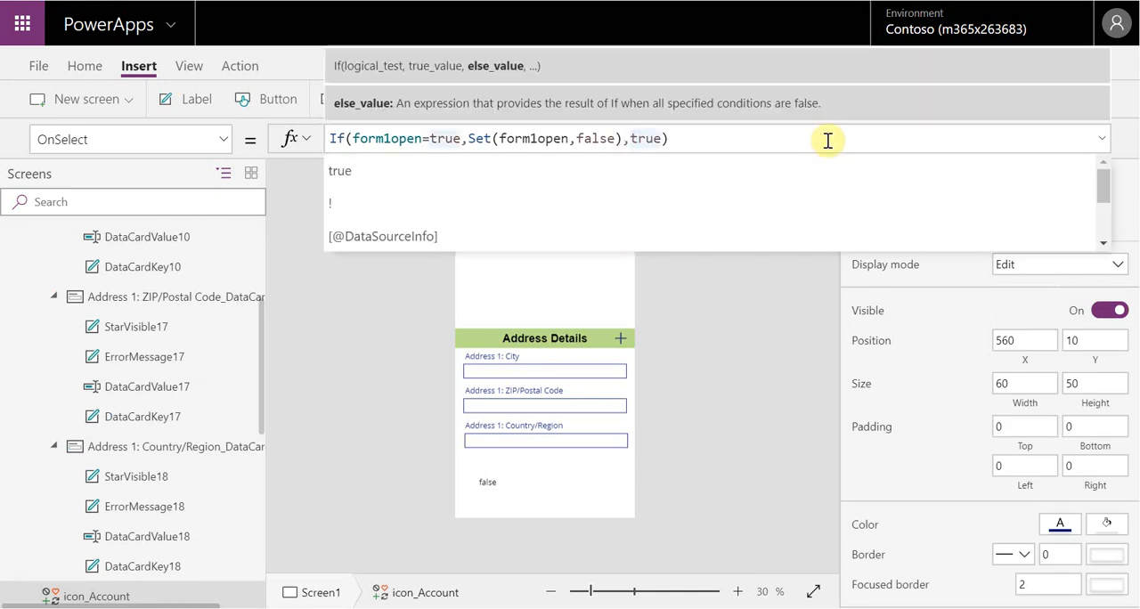
type("Set")
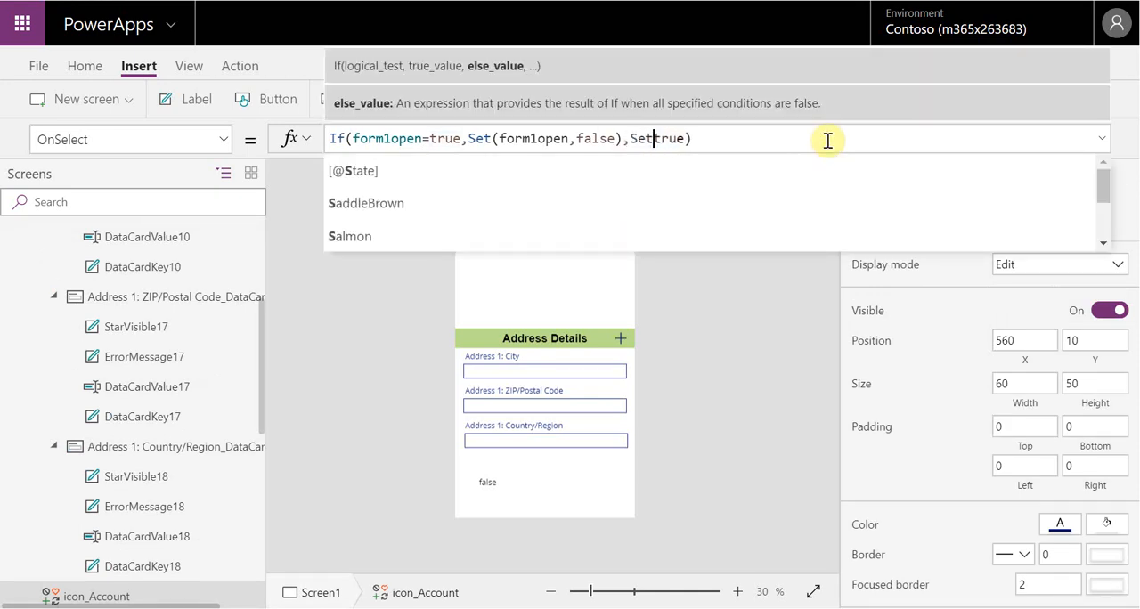
key("BackSpace")
key("BackSpace")
key("BackSpace")
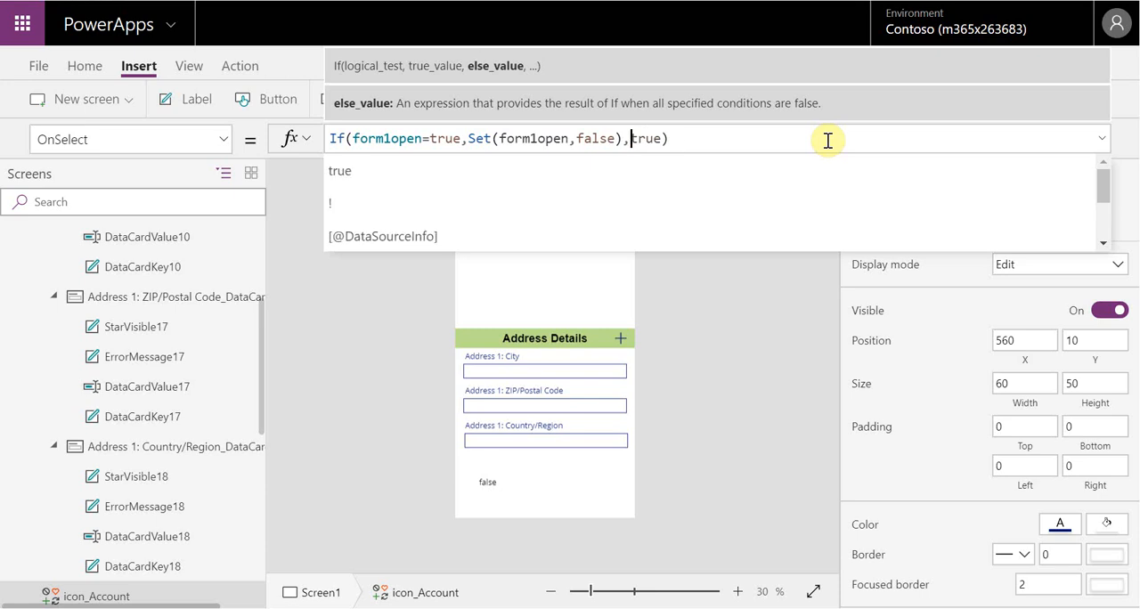
type("se),Set")
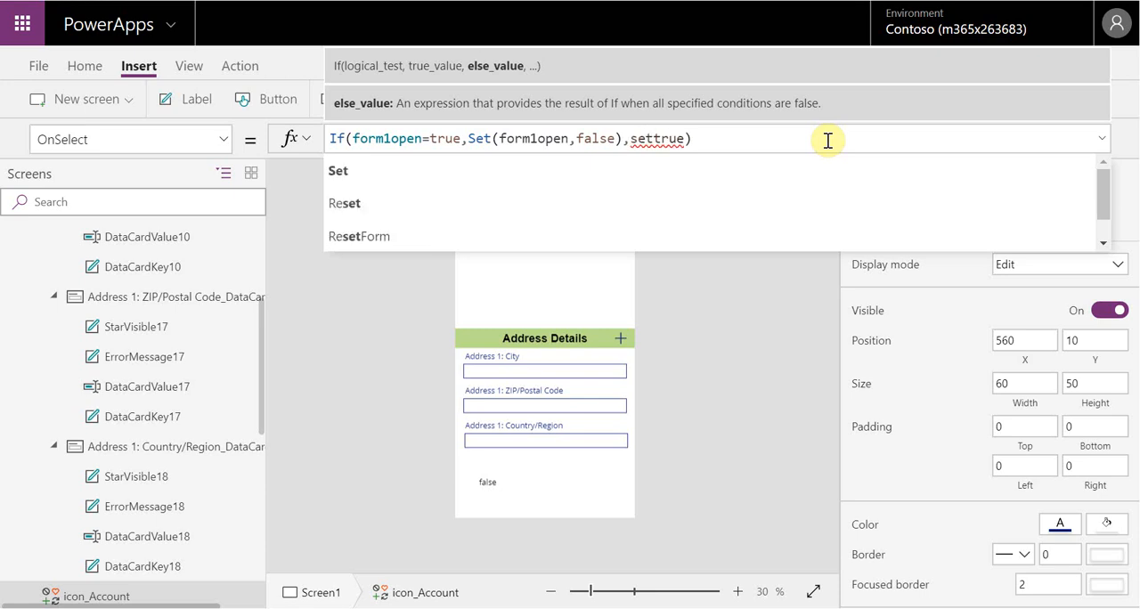
type("(form1o")
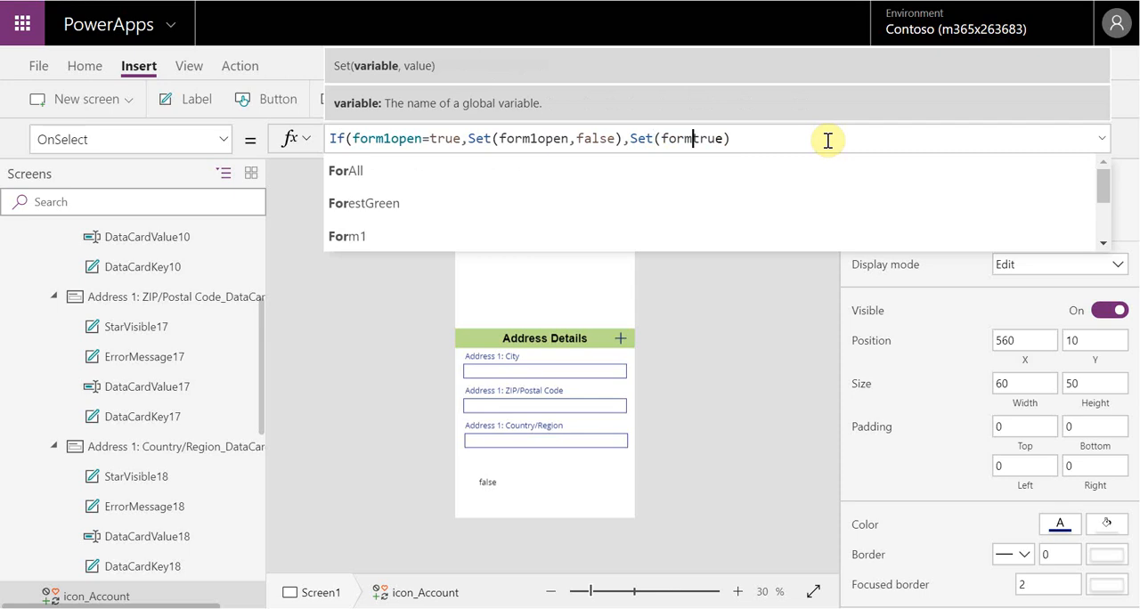
type("pen,")
left_click(827, 140)
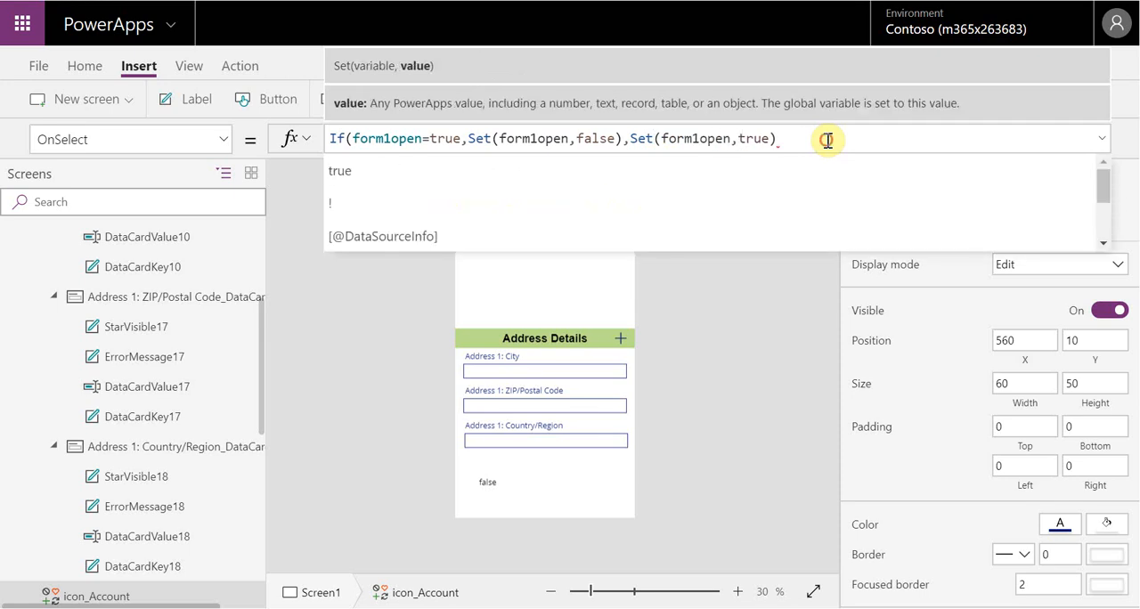
type(")")
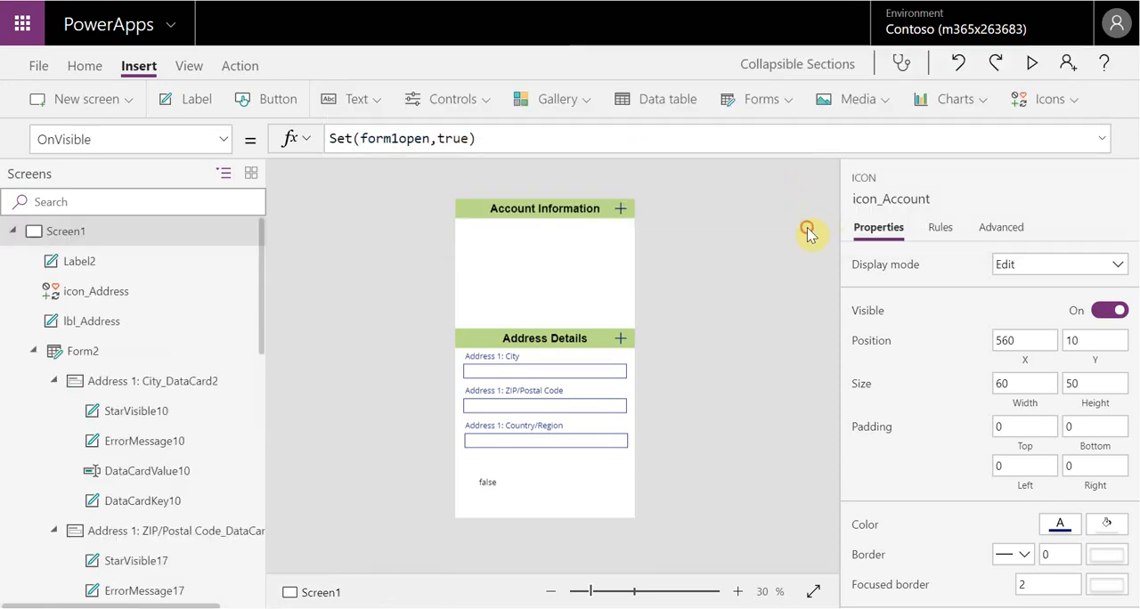
left_click(809, 232)
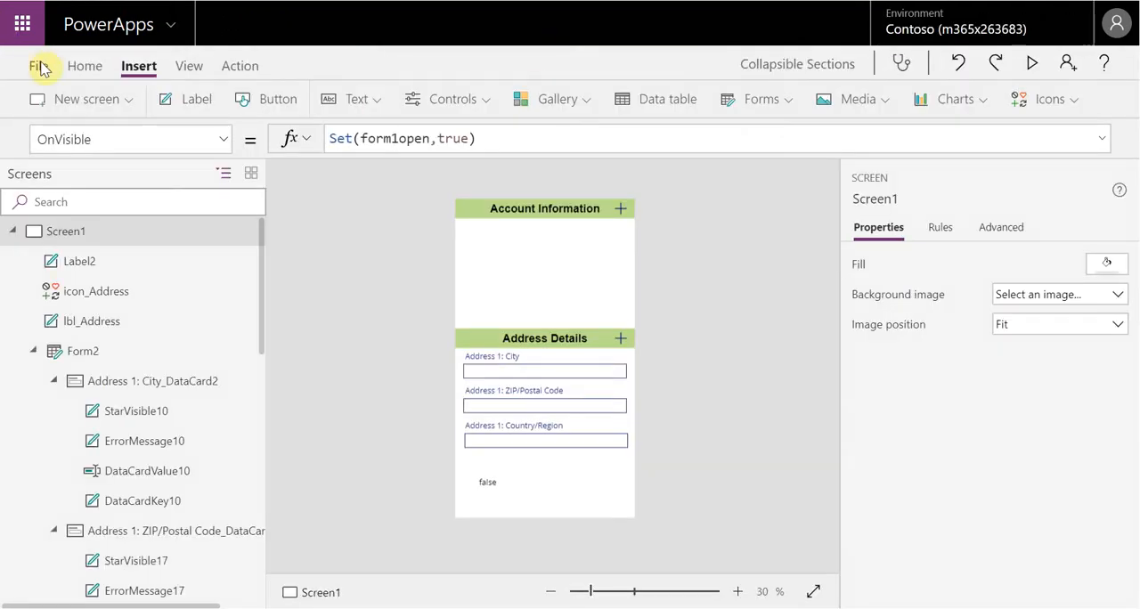
Save the Collapsible Sections app and publish the new version
left_click(38, 67)
left_click(247, 274)
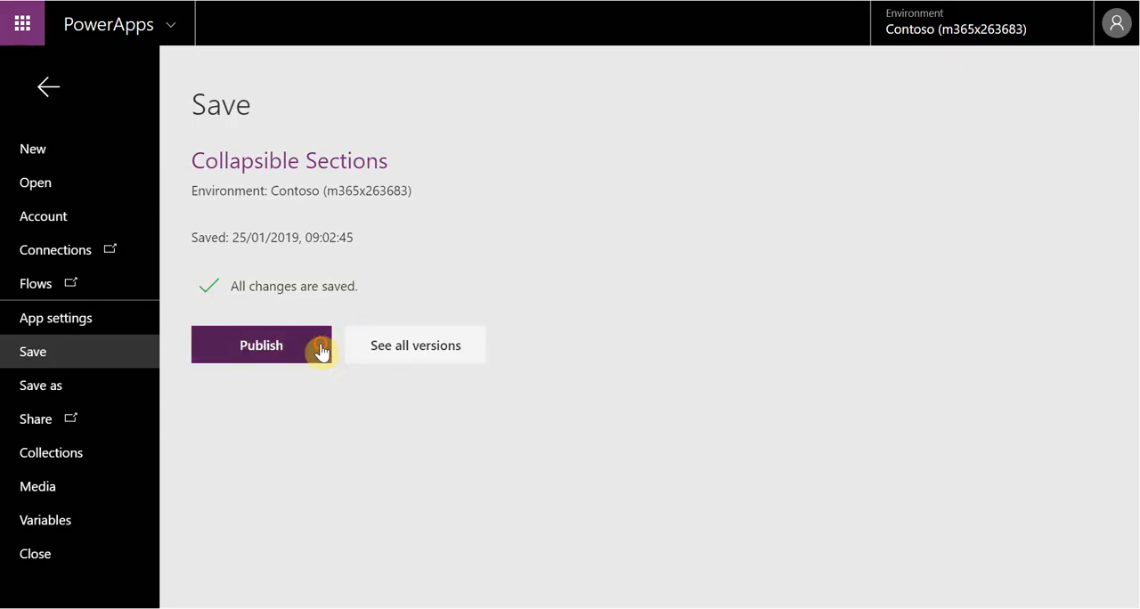
left_click(321, 352)
left_click(619, 420)
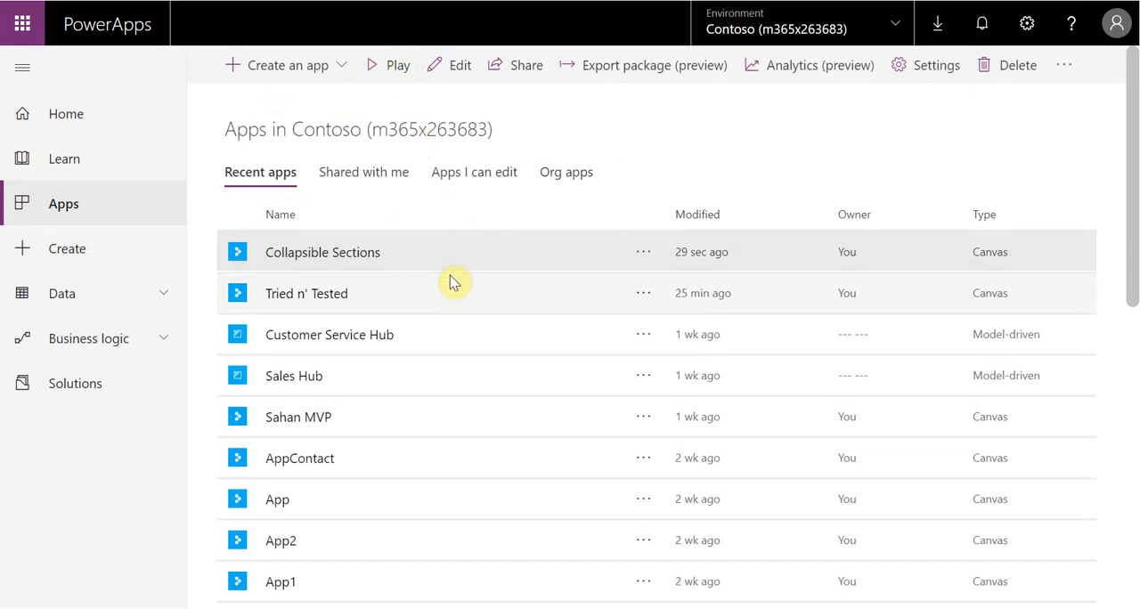
Play the published Collapsible Sections app and toggle the Account Information section repeatedly with its plus icon
left_click(395, 81)
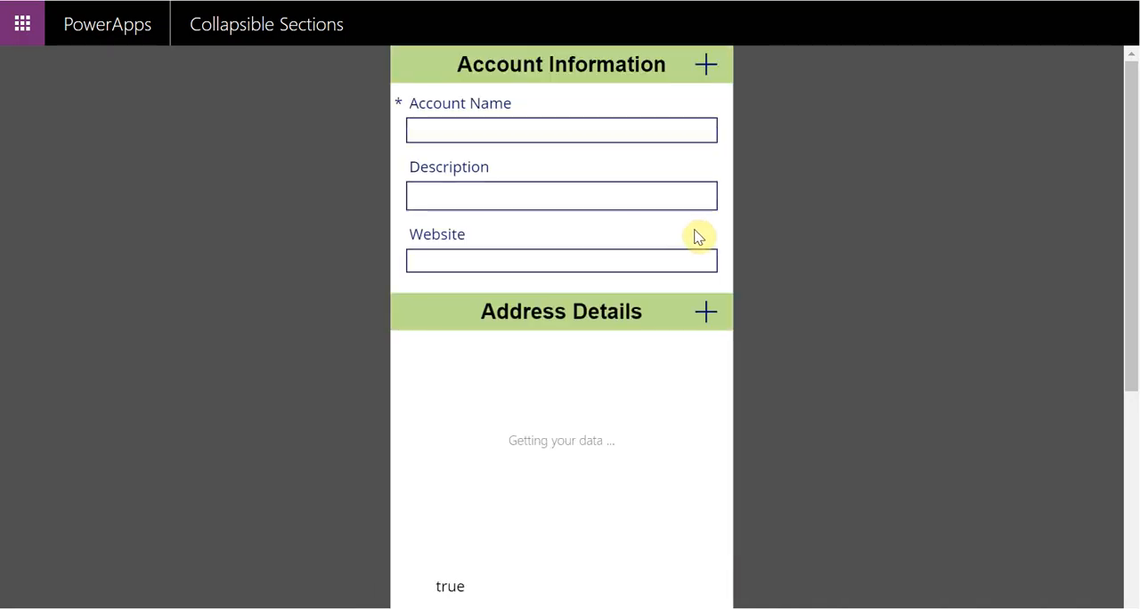
left_click(707, 75)
left_click(708, 69)
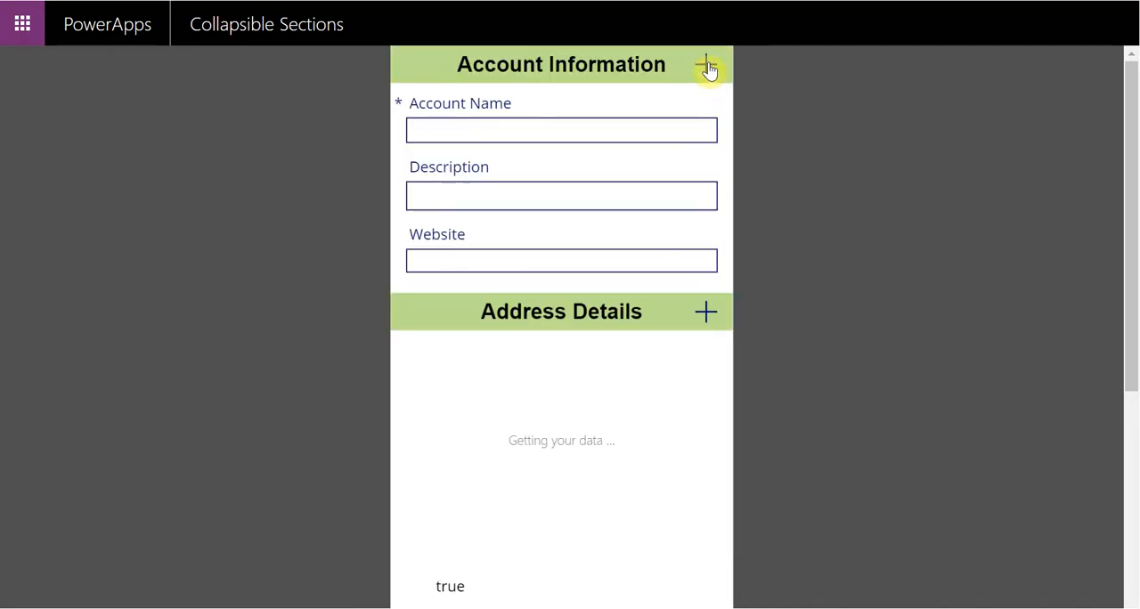
left_click(707, 69)
left_click(706, 71)
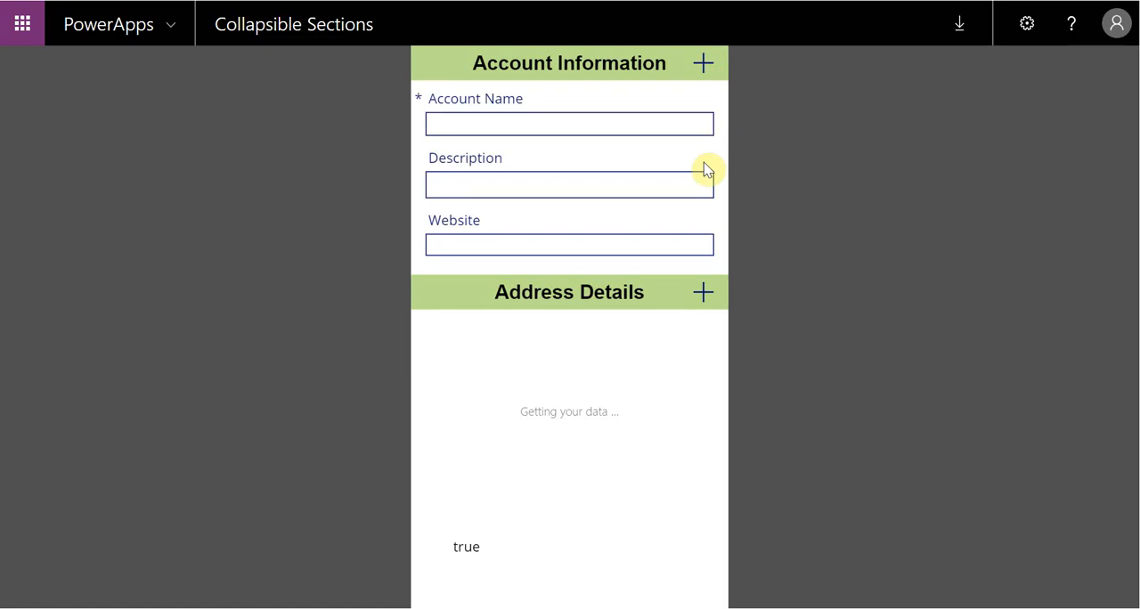
left_click(706, 66)
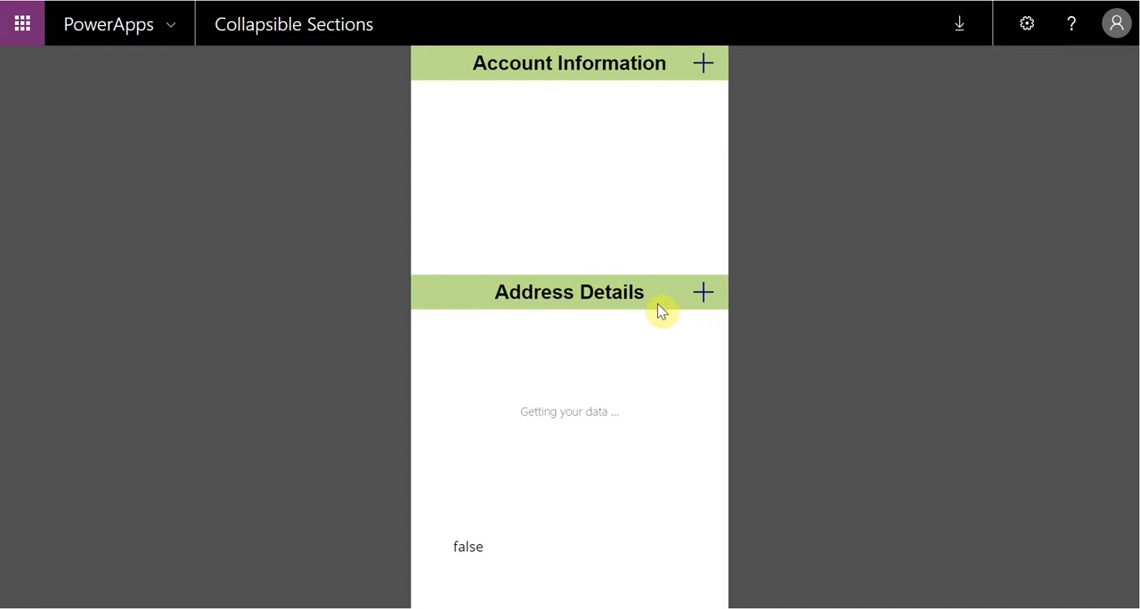
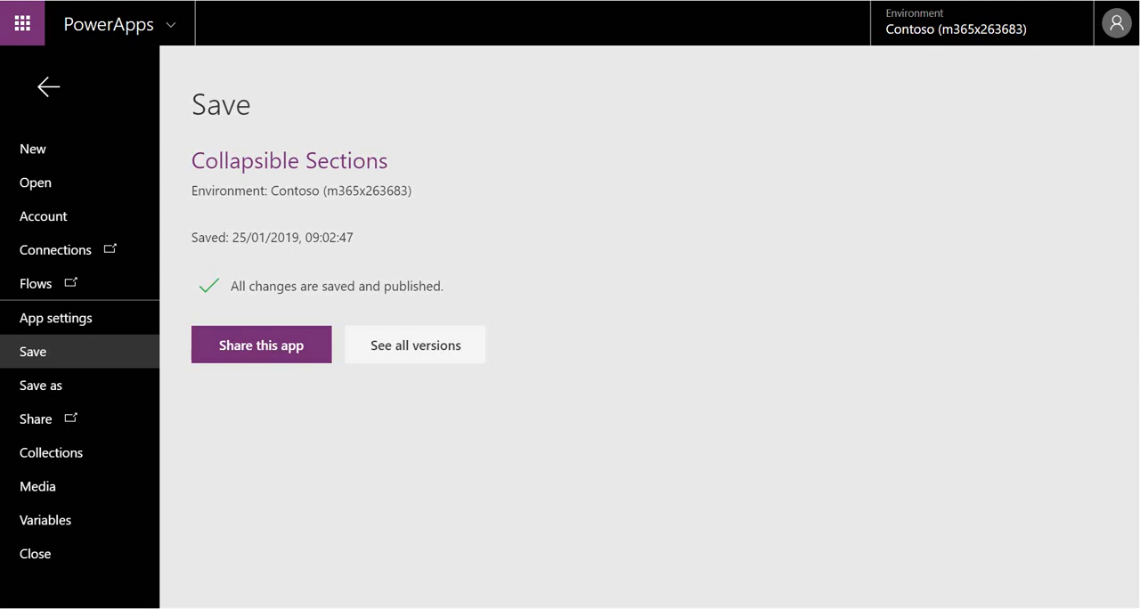
Return to the app canvas and set the default mode of the Address Details form, Form2, to New
left_click(49, 86)
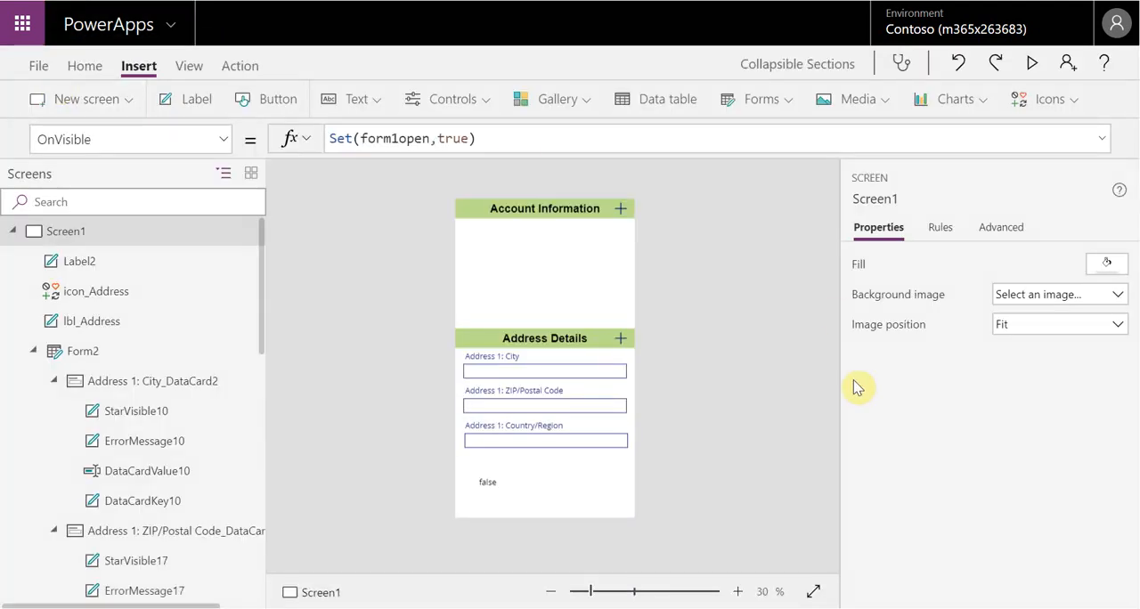
left_click(598, 454)
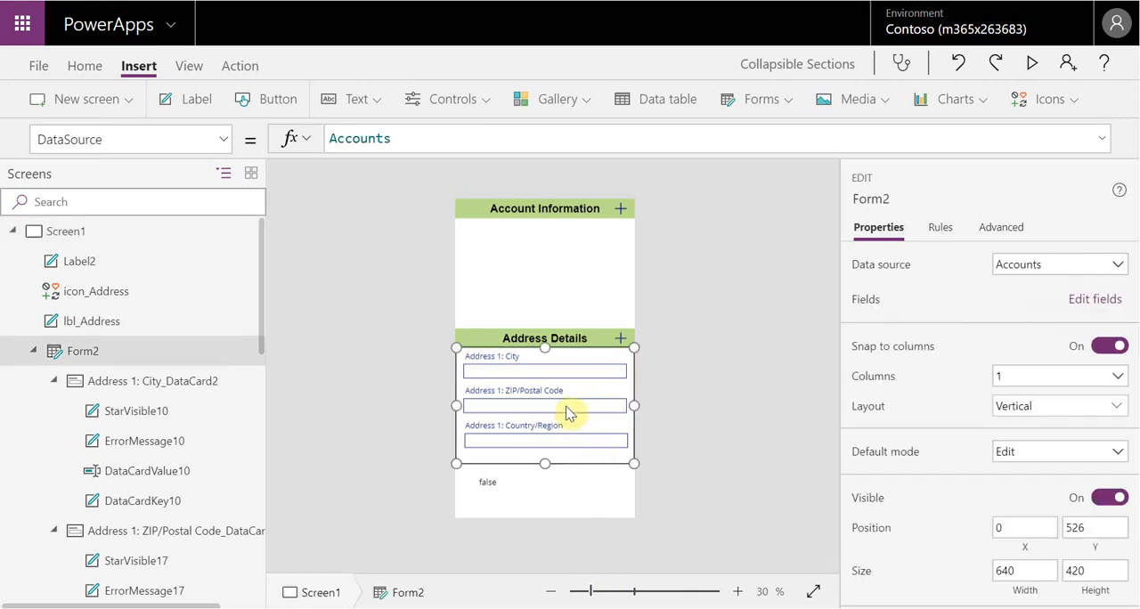
scroll(983, 413, "down", 2)
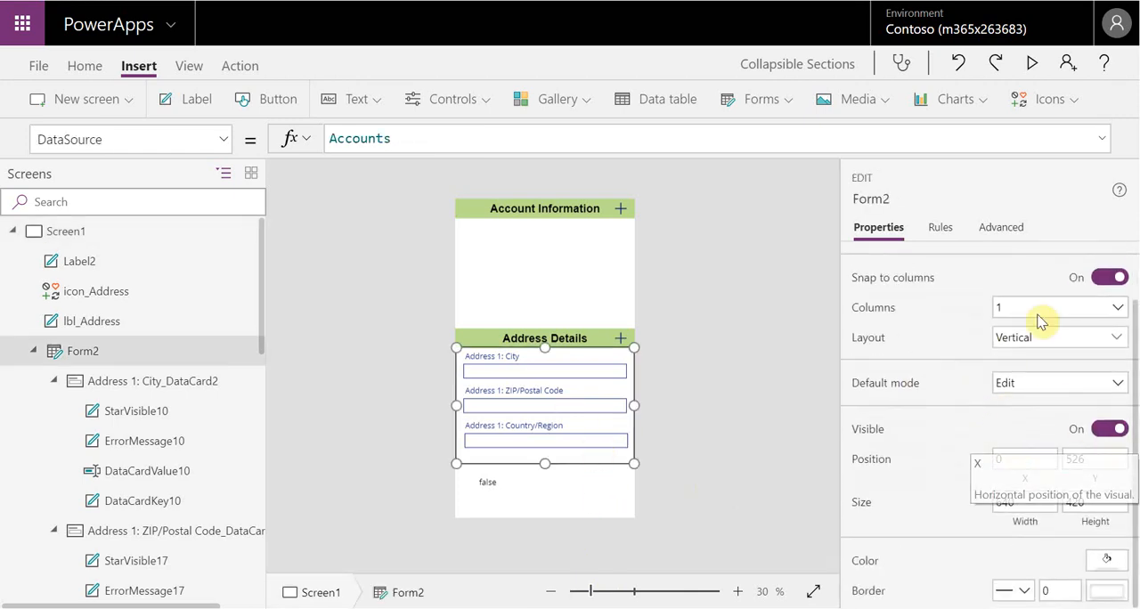
left_click(1078, 393)
left_click(1041, 430)
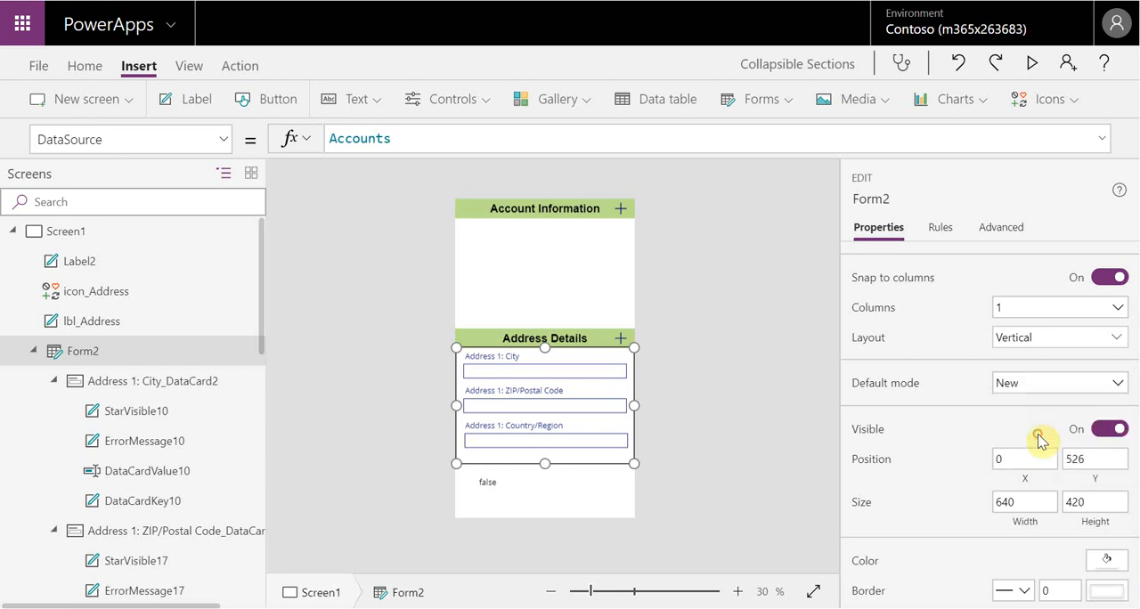
left_click(694, 414)
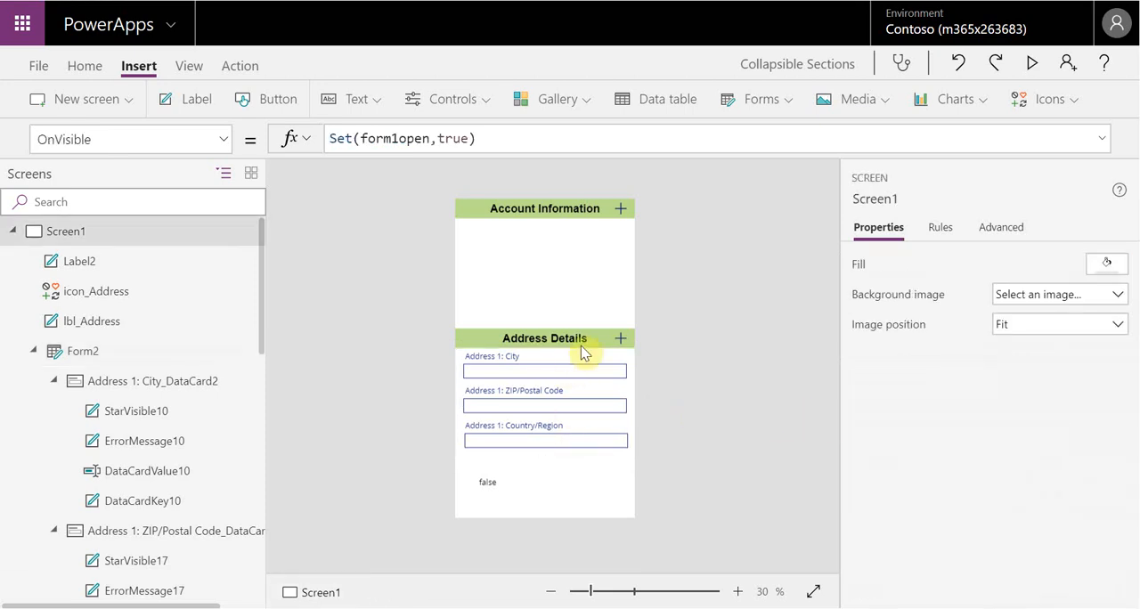
Save the Collapsible Sections app without publishing it and return to the canvas
left_click(41, 67)
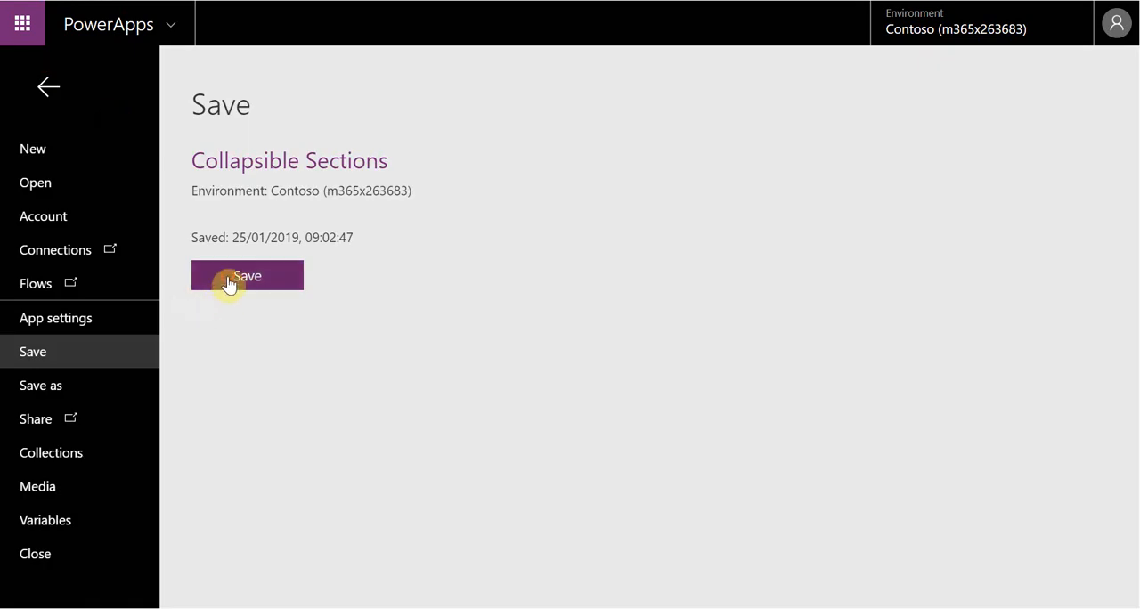
left_click(229, 283)
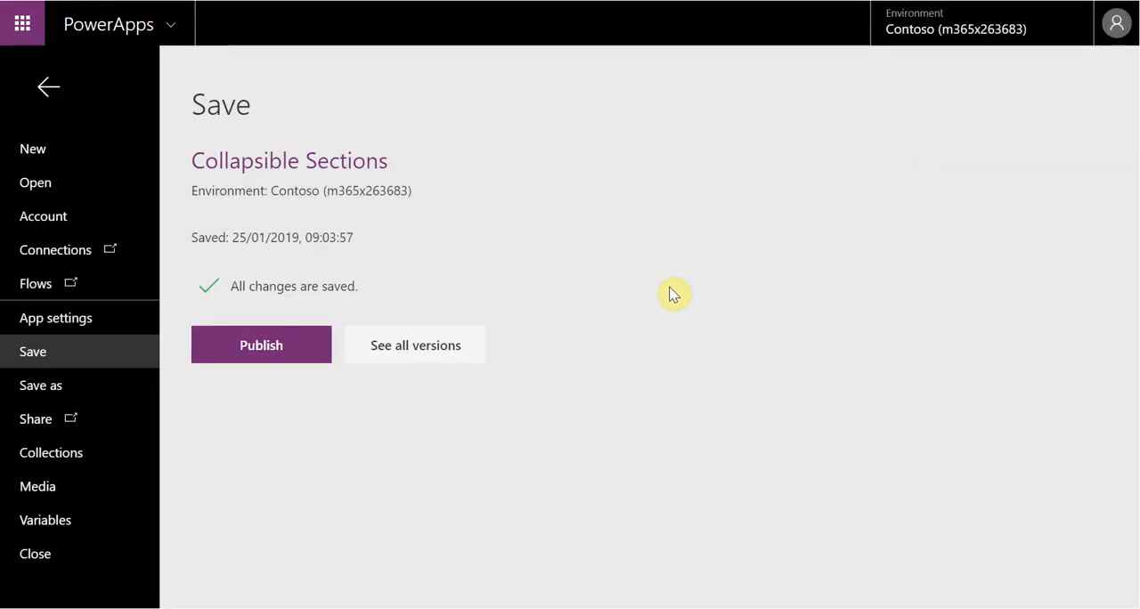
left_click(49, 87)
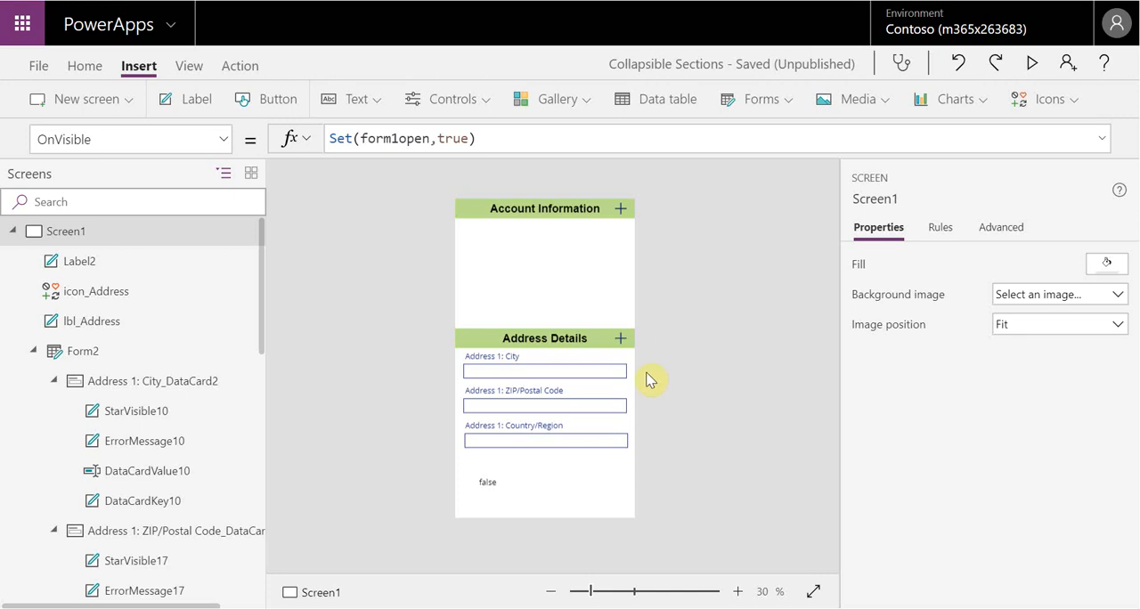
Replace the Address Details label's fixed Y value with the beginning of a label reference, lbl_
left_click(614, 323)
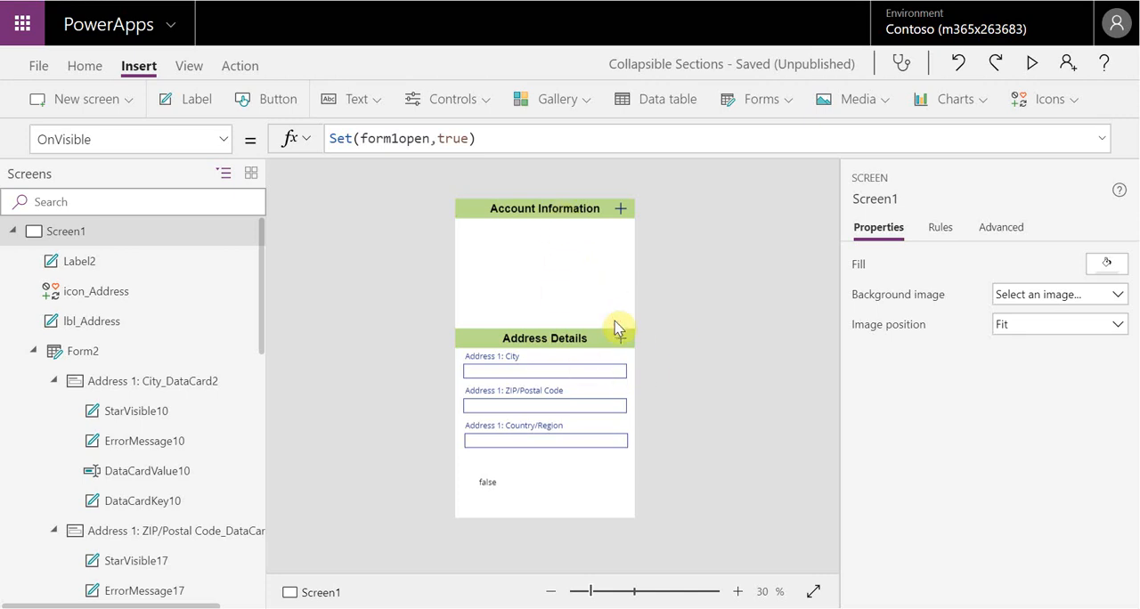
left_click(594, 345)
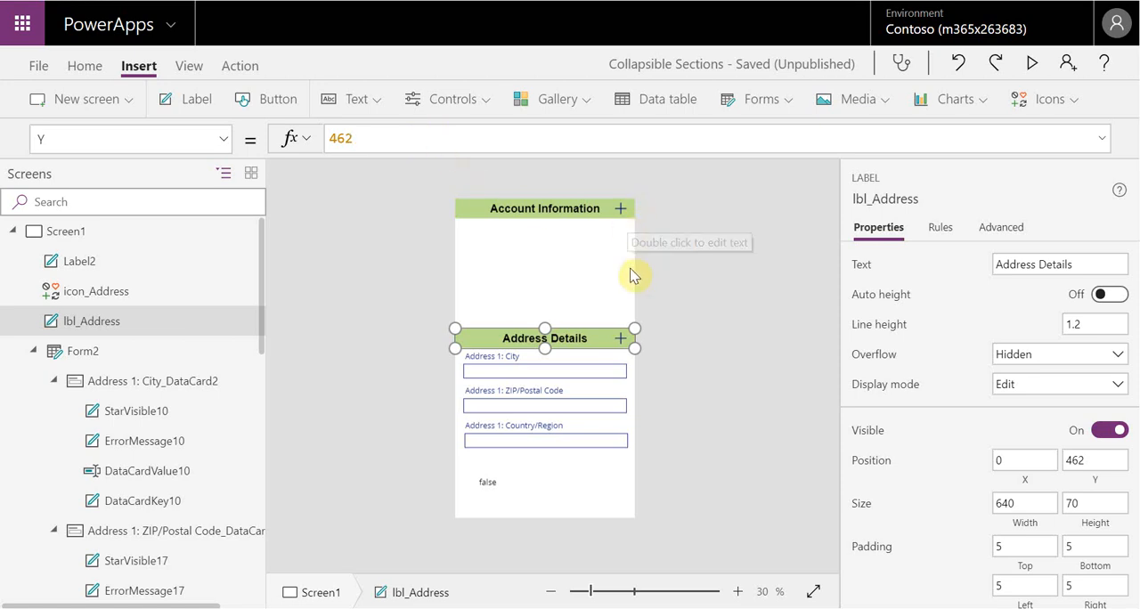
left_click(593, 214)
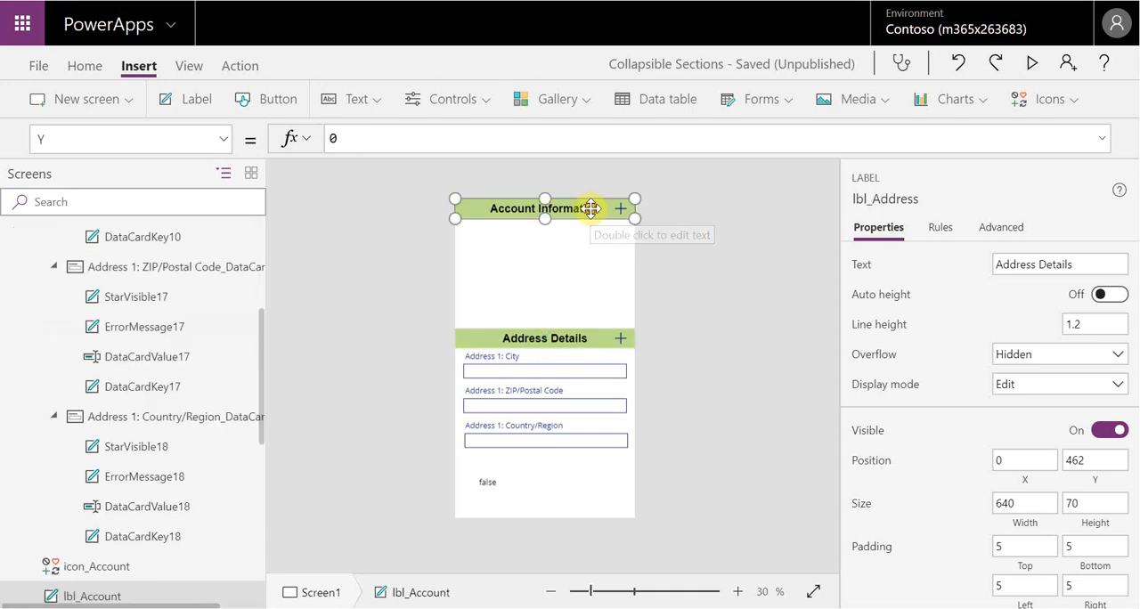
left_click(608, 339)
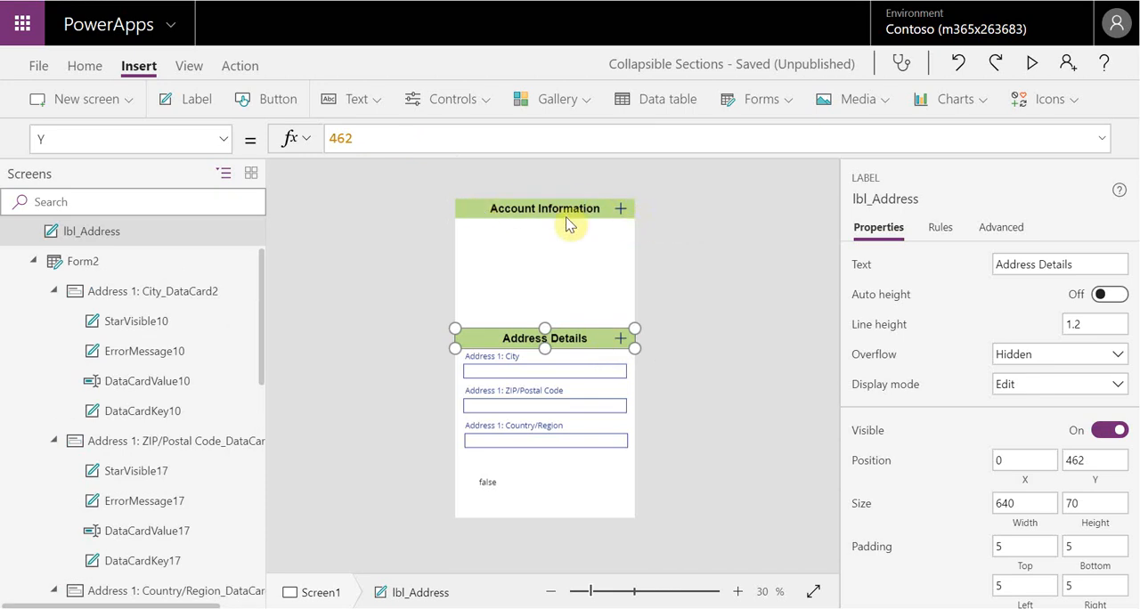
left_click(451, 142)
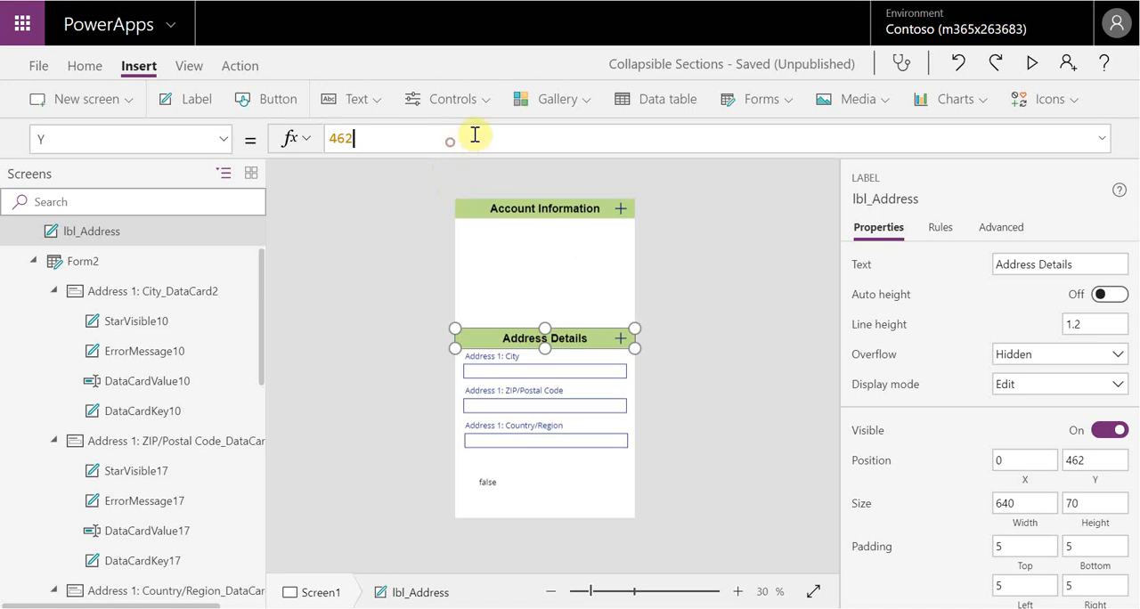
key("BackSpace")
key("BackSpace")
key("BackSpace")
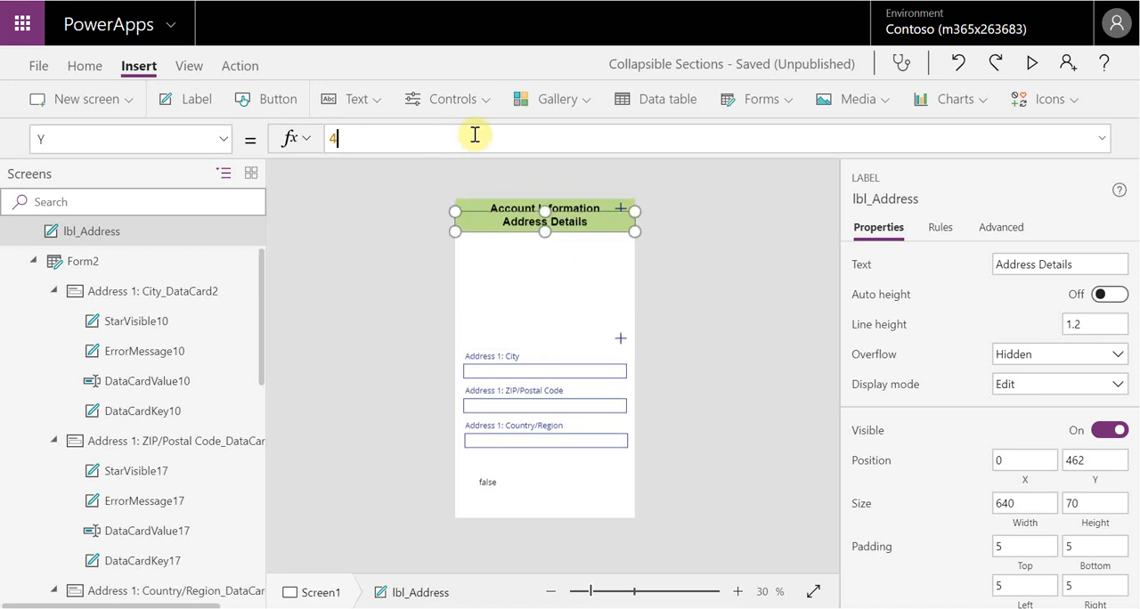
type("ln")
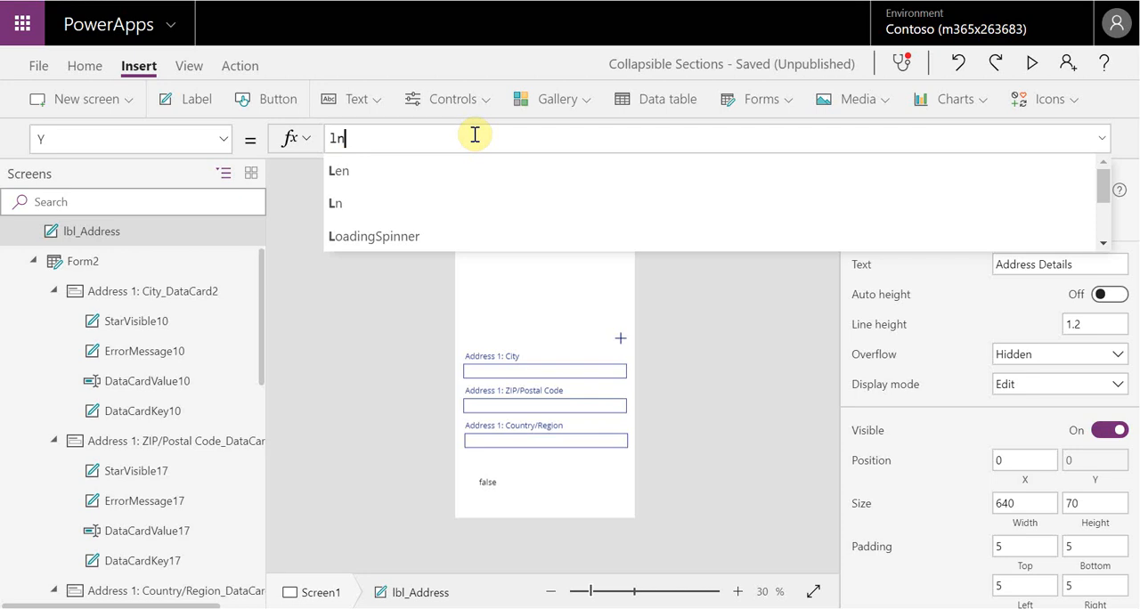
key("BackSpace")
type("bl_A")
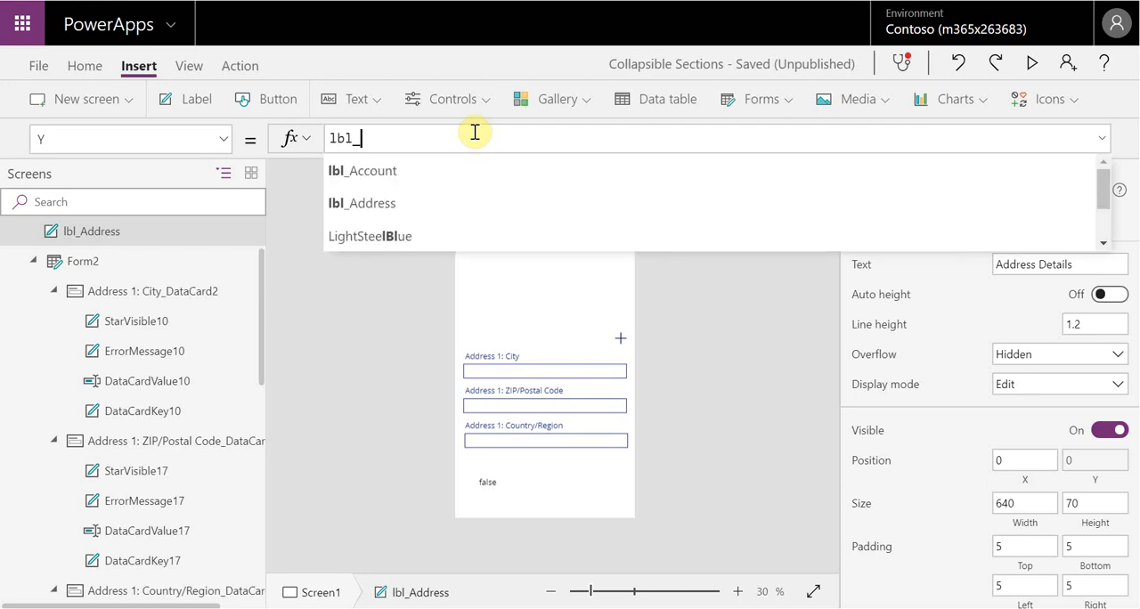
key("Down")
key("Return")
type(".Y")
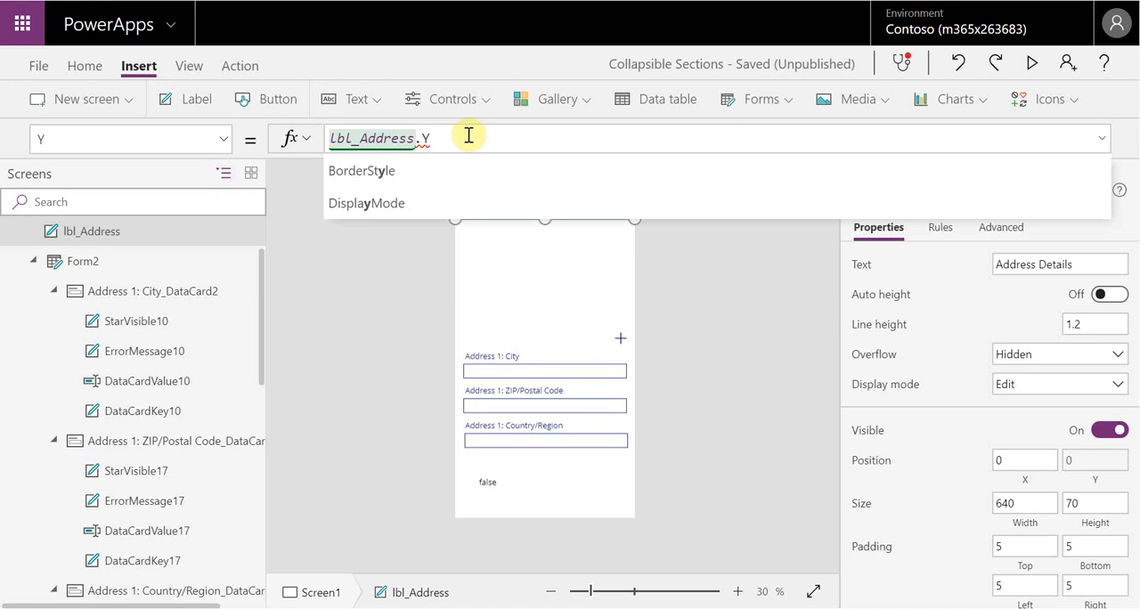
key("BackSpace")
key("BackSpace")
key("BackSpace")
key("BackSpace")
key("BackSpace")
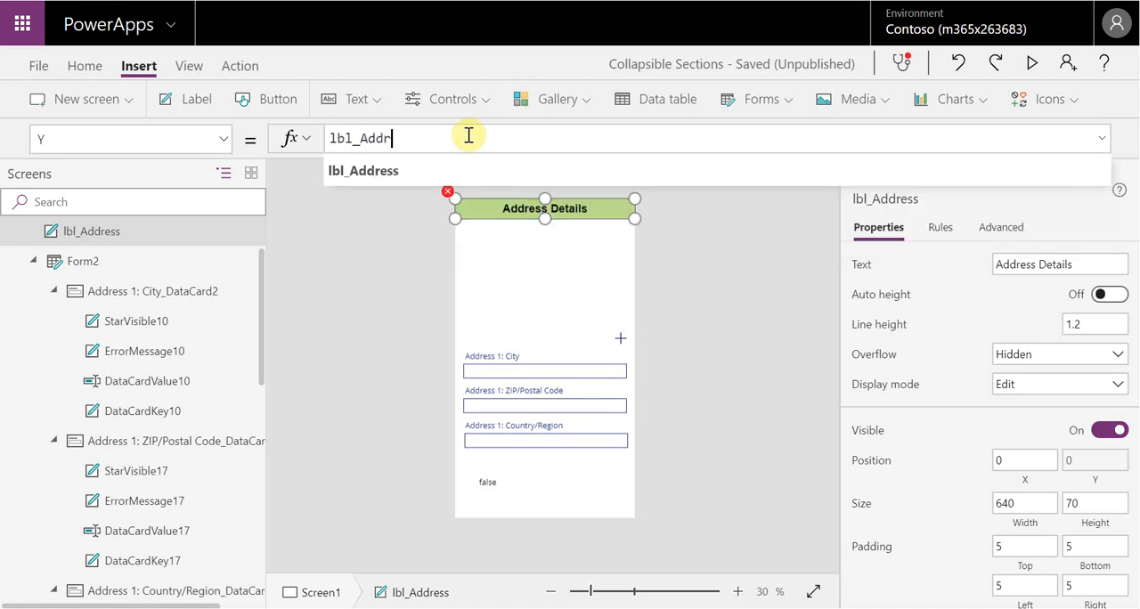
key("BackSpace")
type("DE")
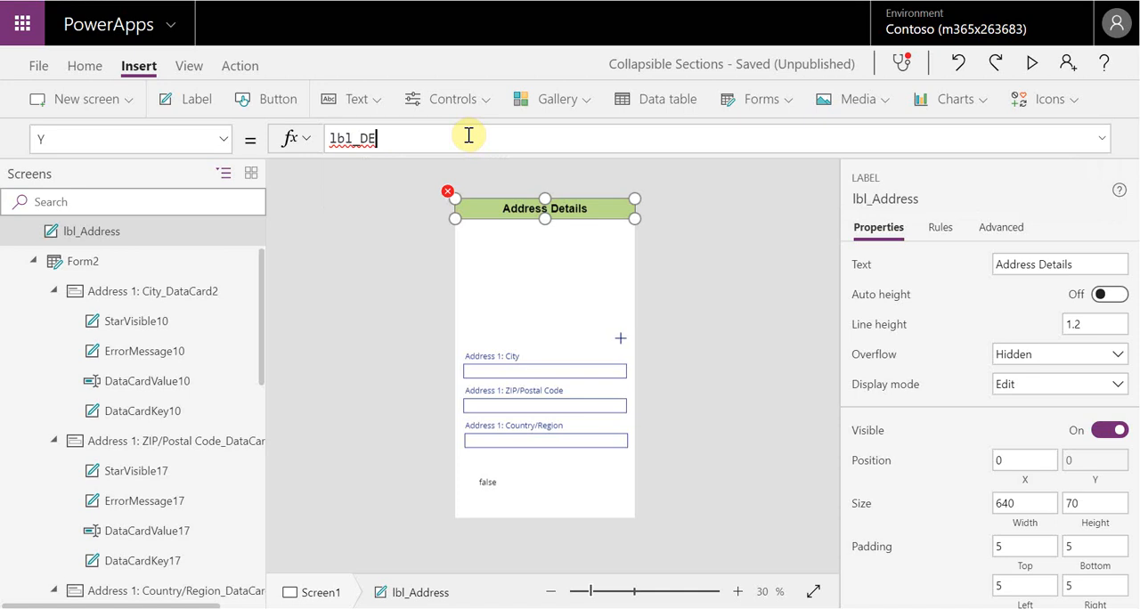
key("BackSpace")
type("etai")
key("BackSpace")
key("BackSpace")
key("BackSpace")
key("BackSpace")
key("BackSpace")
key("BackSpace")
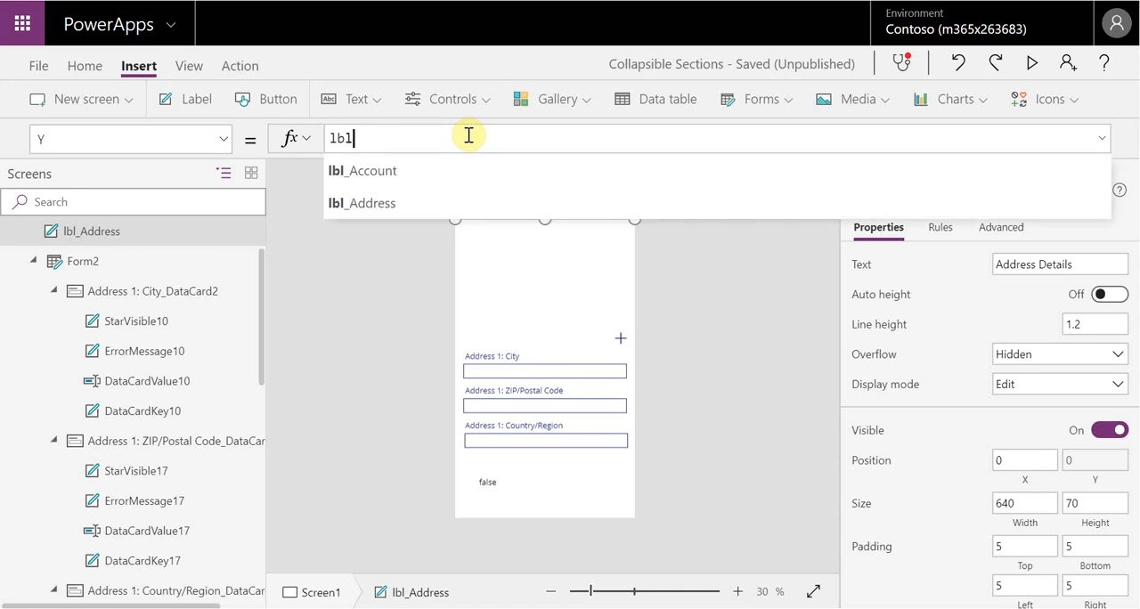
Complete the Address Details label's Y formula as lbl_Account.Y
key("Tab")
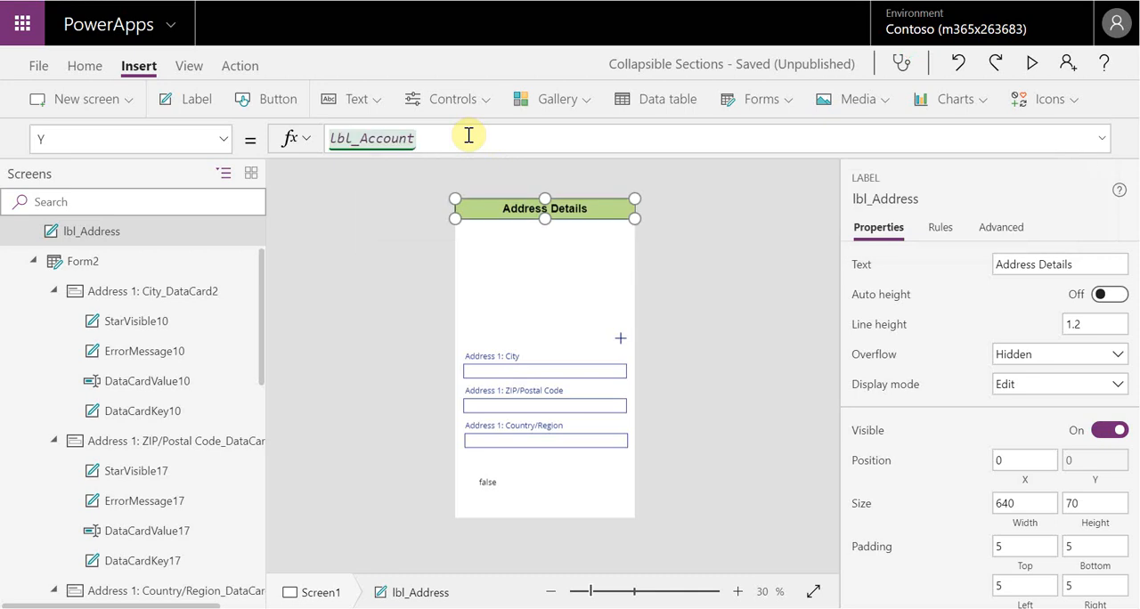
type(".y")
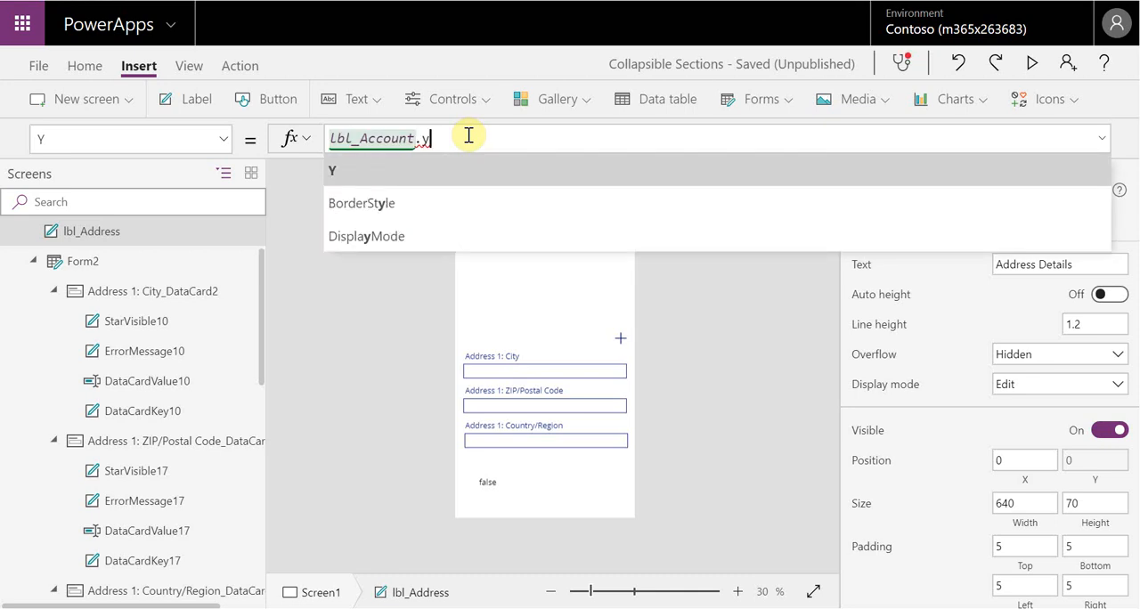
key("Tab")
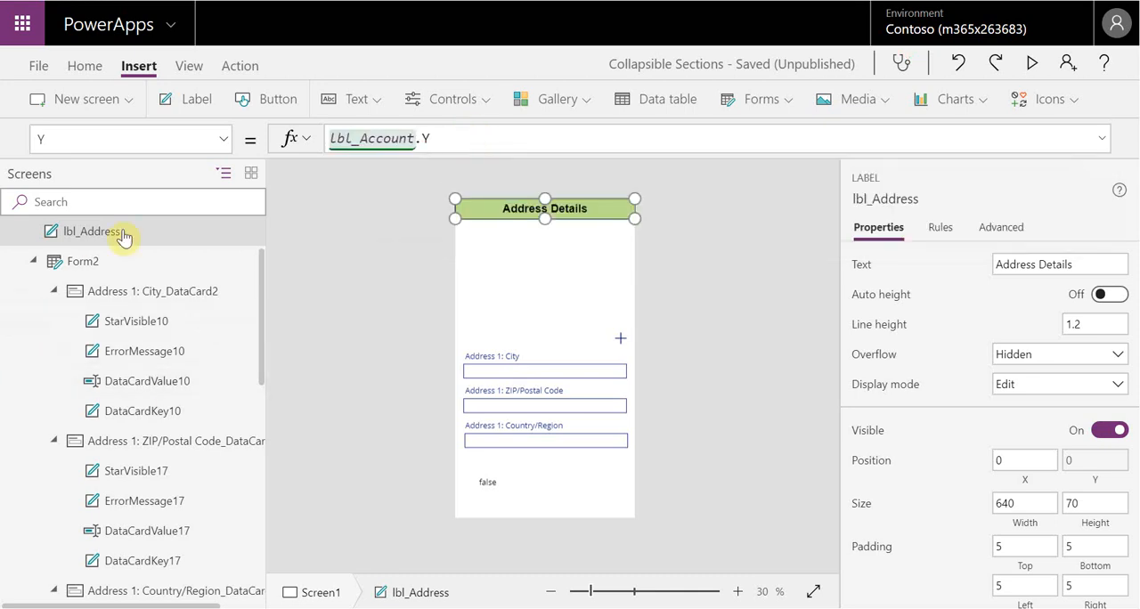
left_click(705, 246)
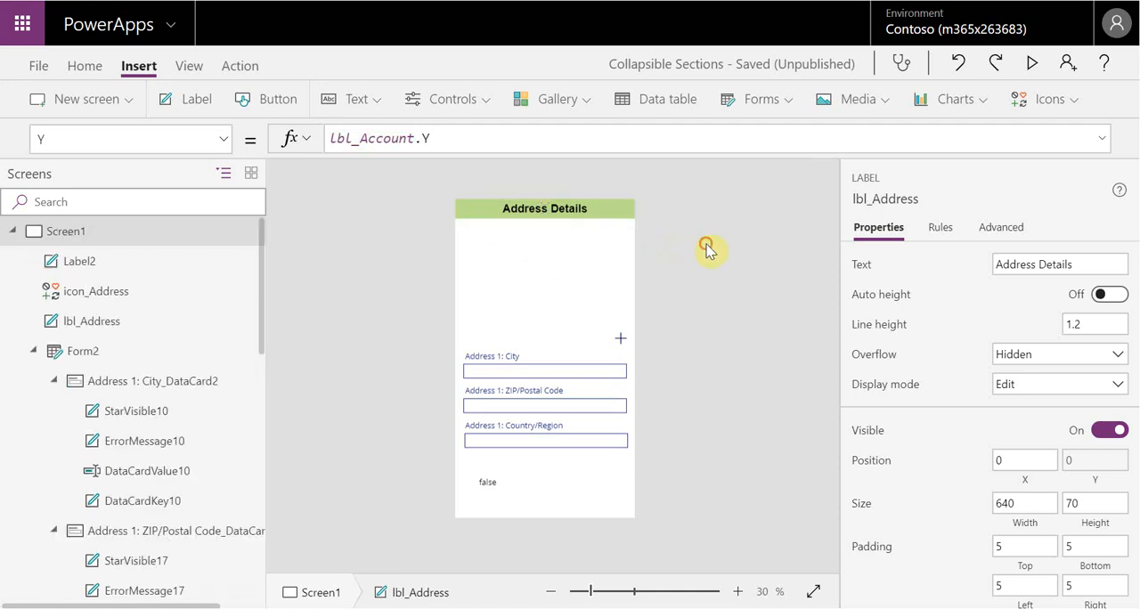
Extend the Address Details label's Y formula to lbl_Account.Y+lbl_Account.Height
left_click(568, 205)
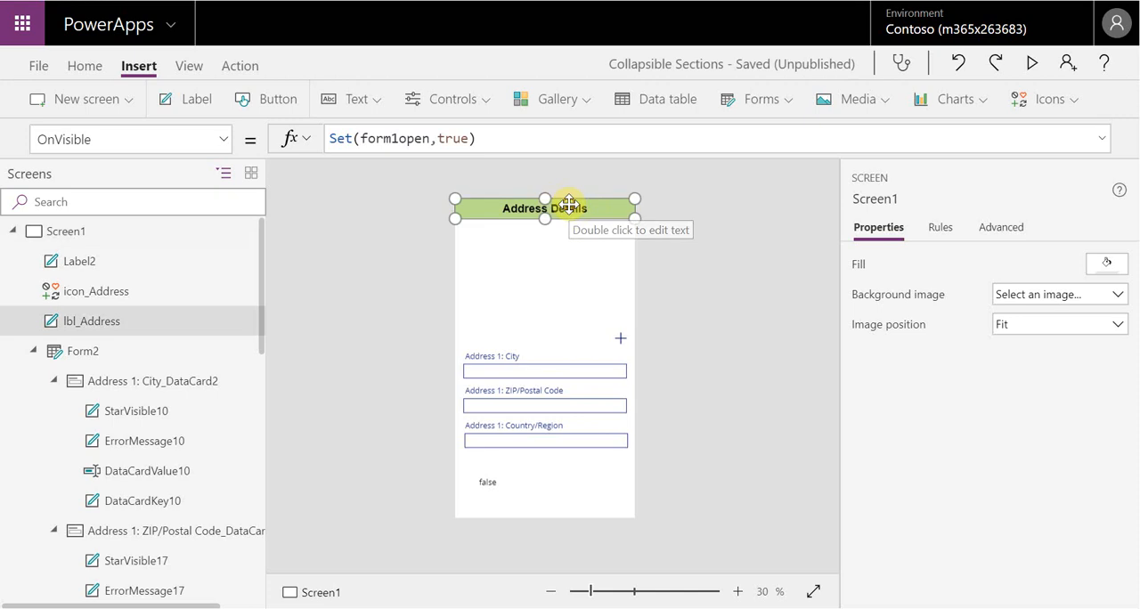
left_click(539, 143)
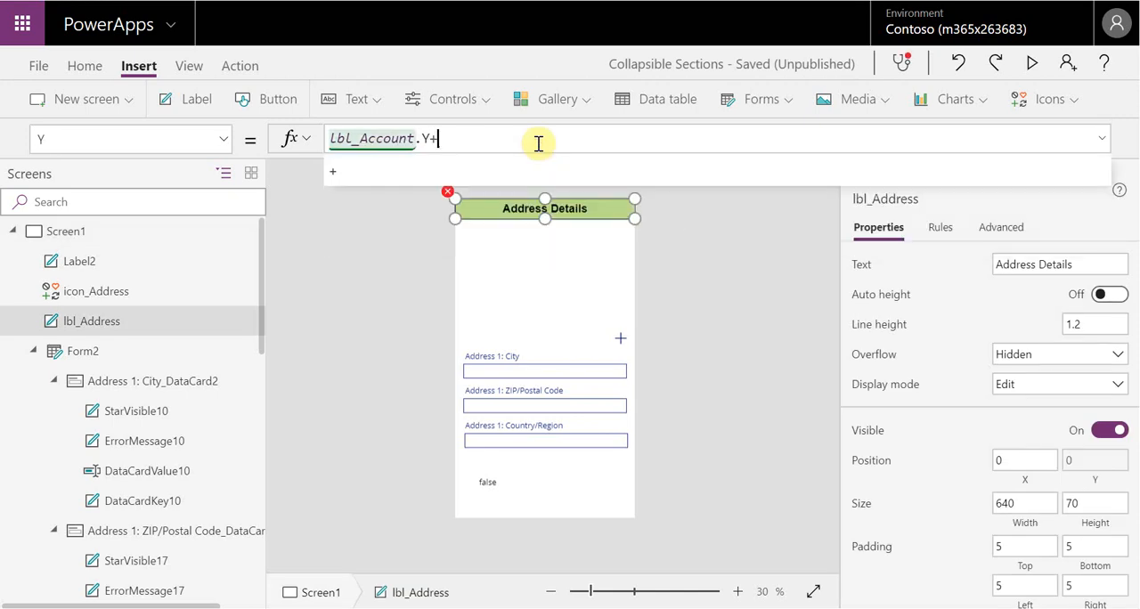
type("+lbl_ac")
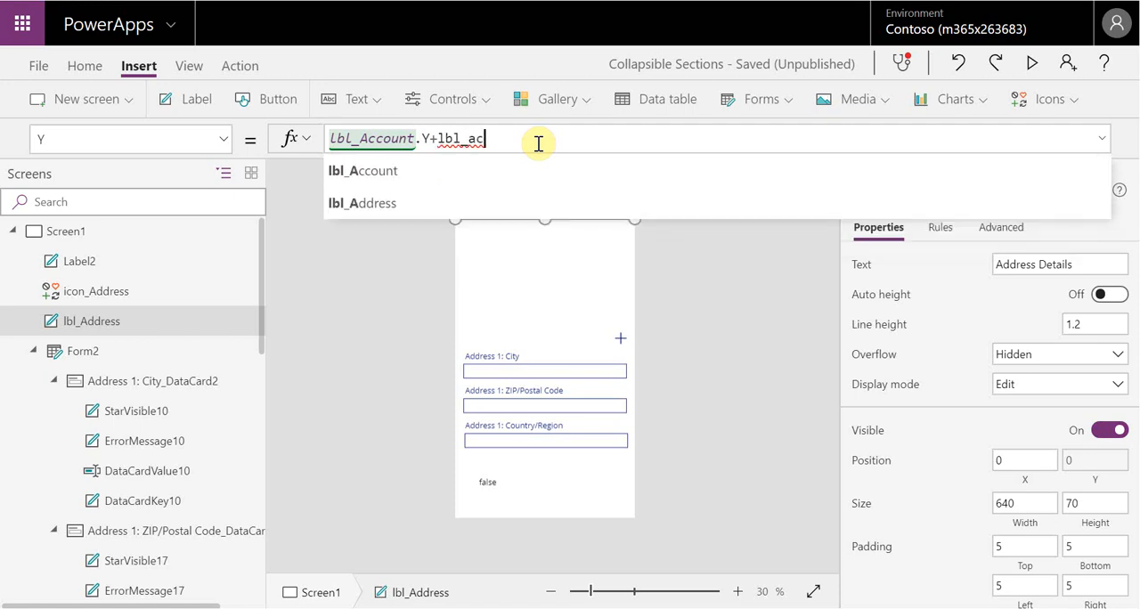
type("count.")
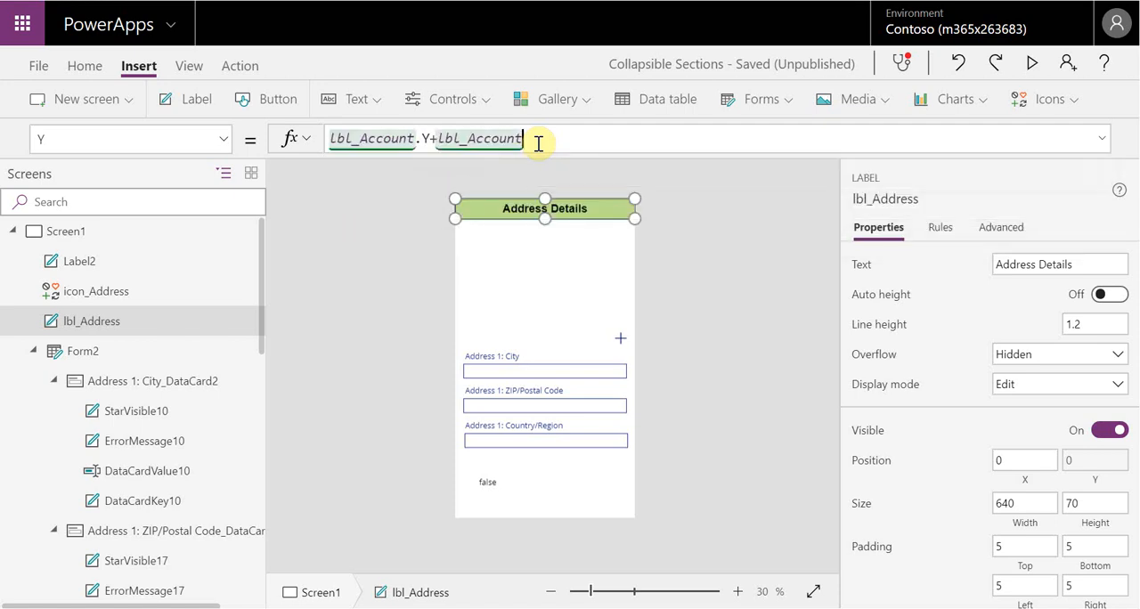
type("height")
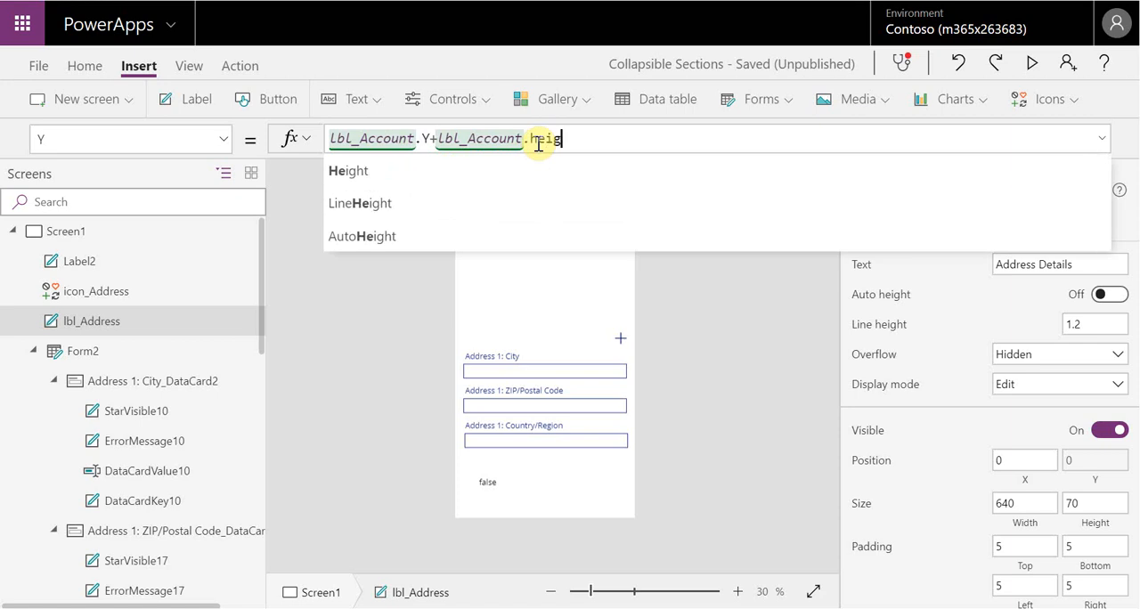
left_click(545, 169)
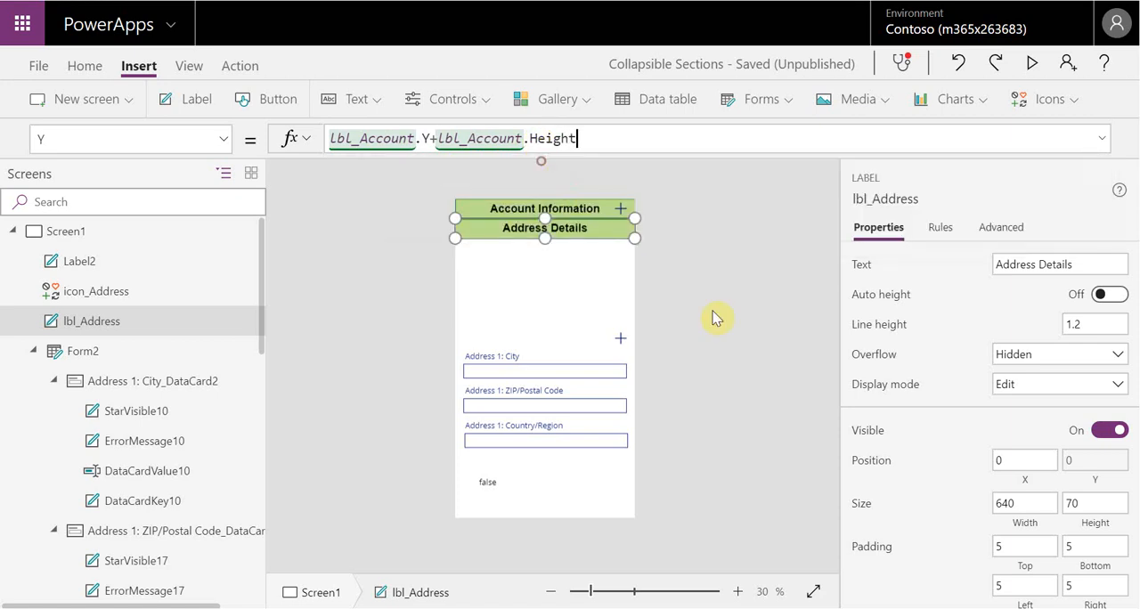
left_click(693, 298)
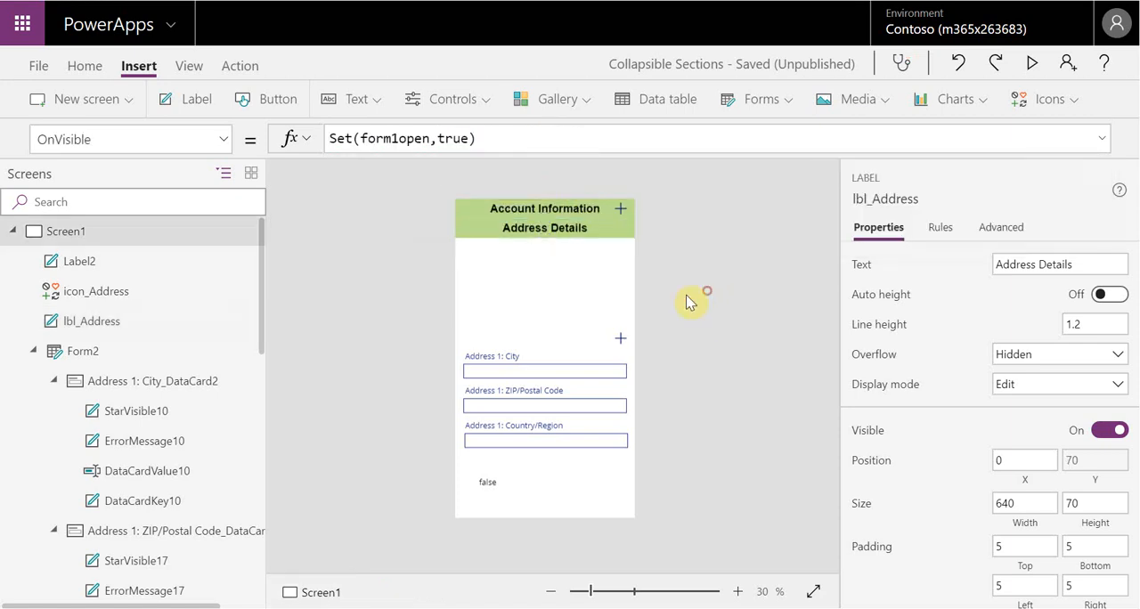
Wrap the Address Details label's Y formula in an If function with the condition form1open=false, making the existing expression the true value
left_click(600, 232)
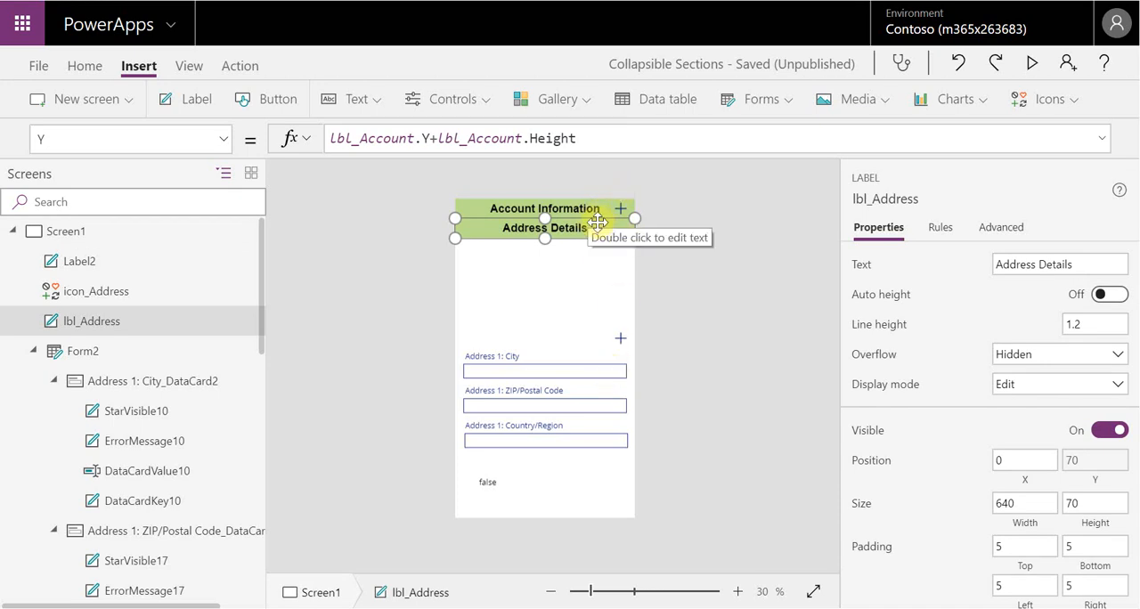
left_click(330, 138)
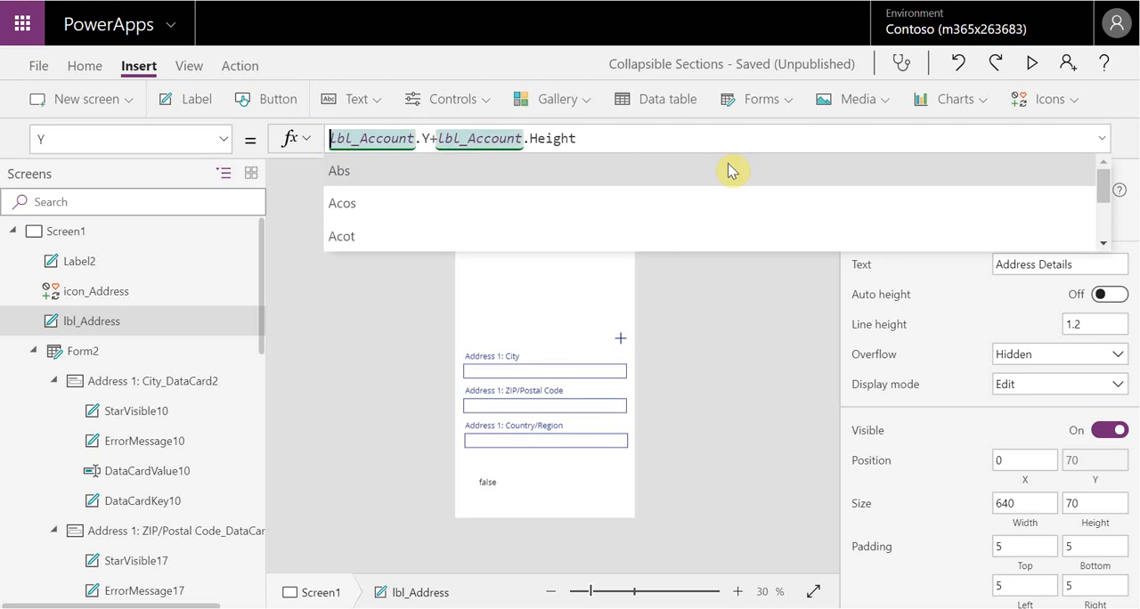
type("If(")
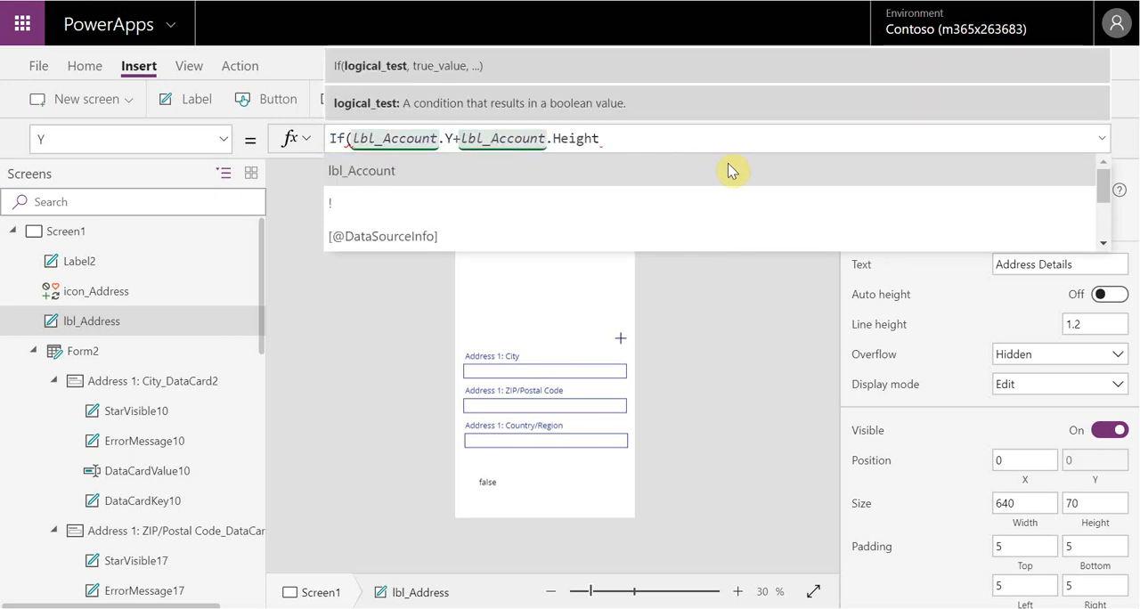
type("form1")
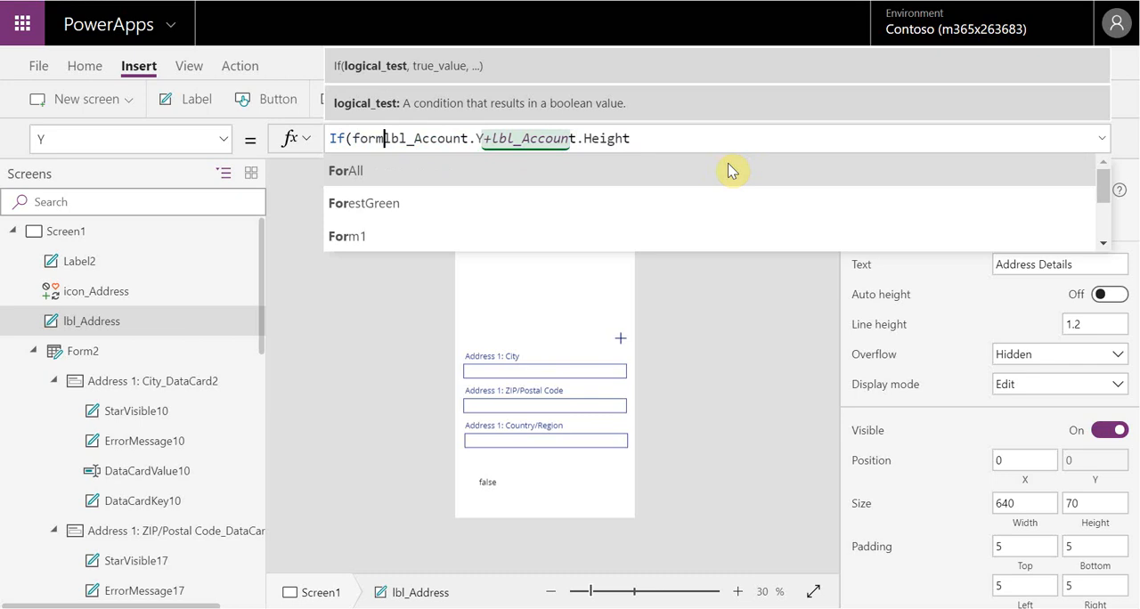
type("open")
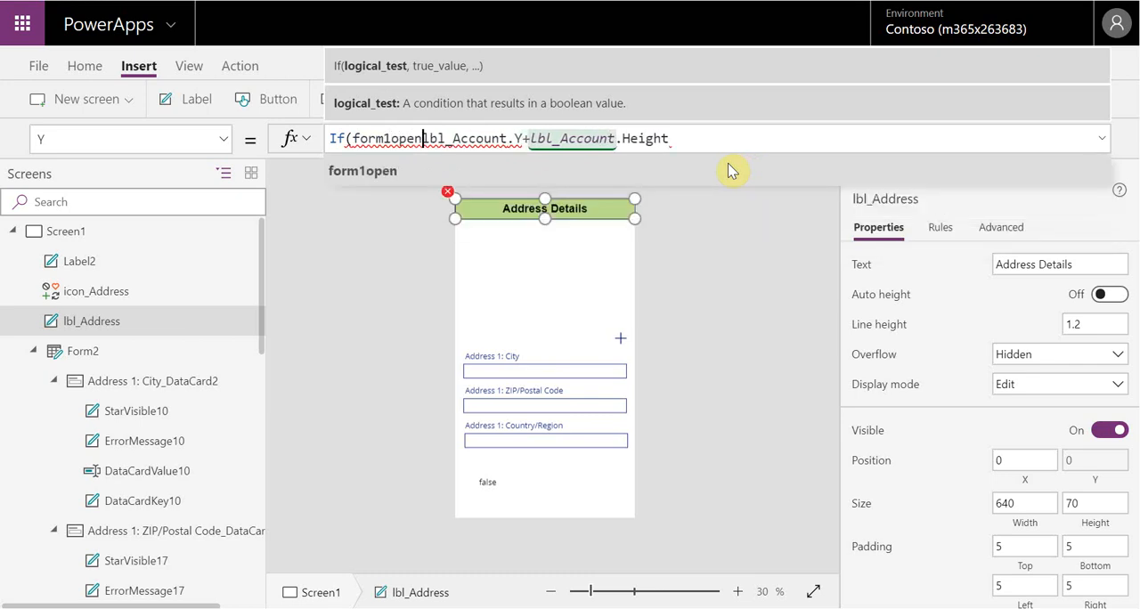
type("=f")
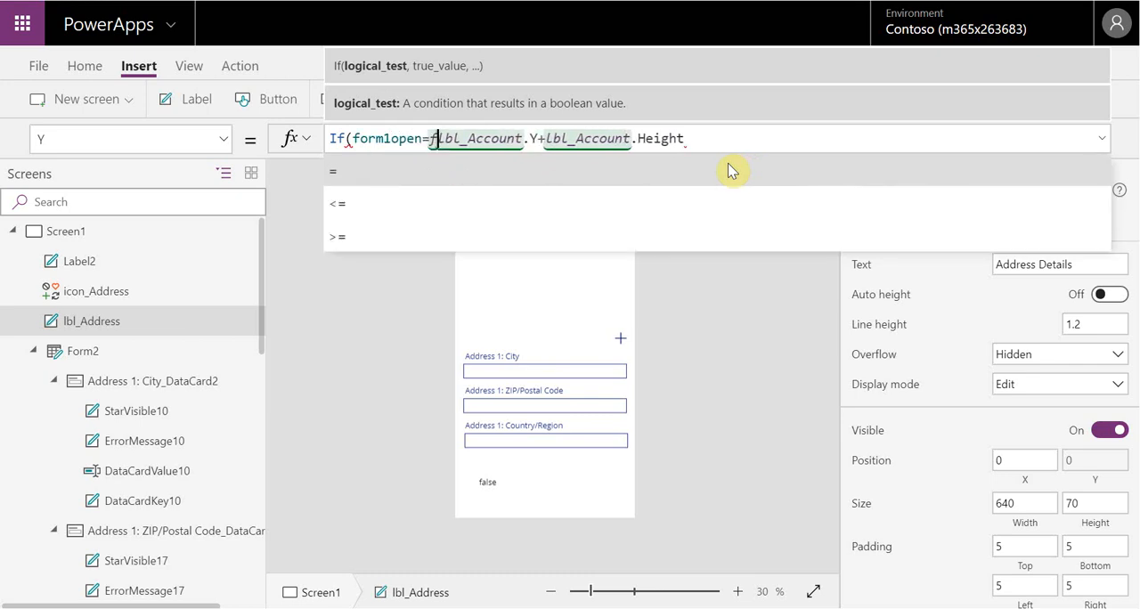
type("alse,")
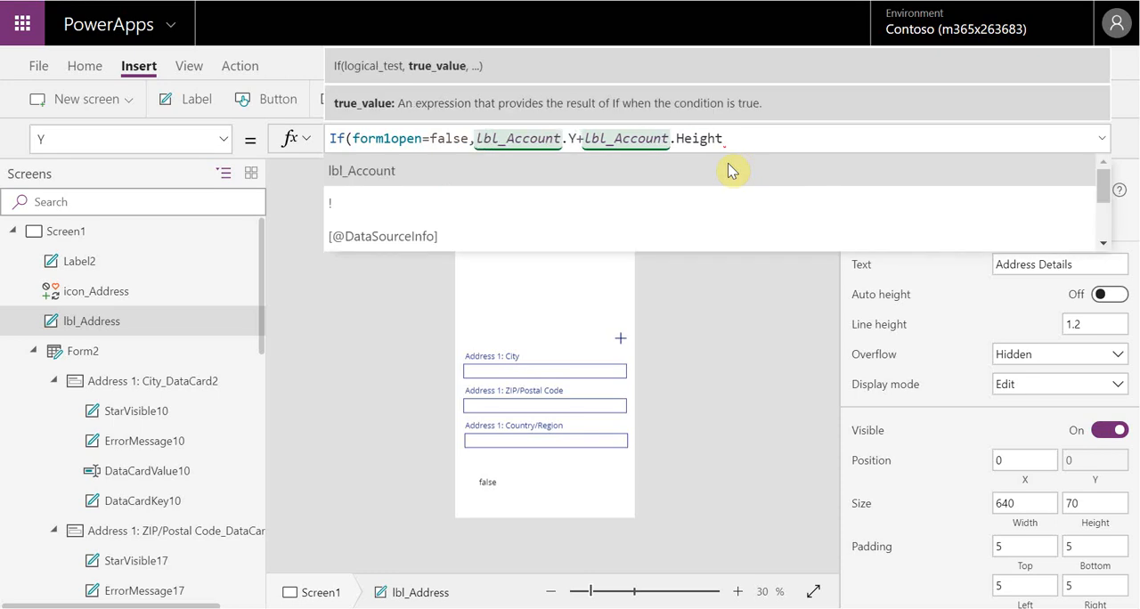
Add Form1.Height as the else value of the Address Details label's If formula and close the function
left_click(738, 140)
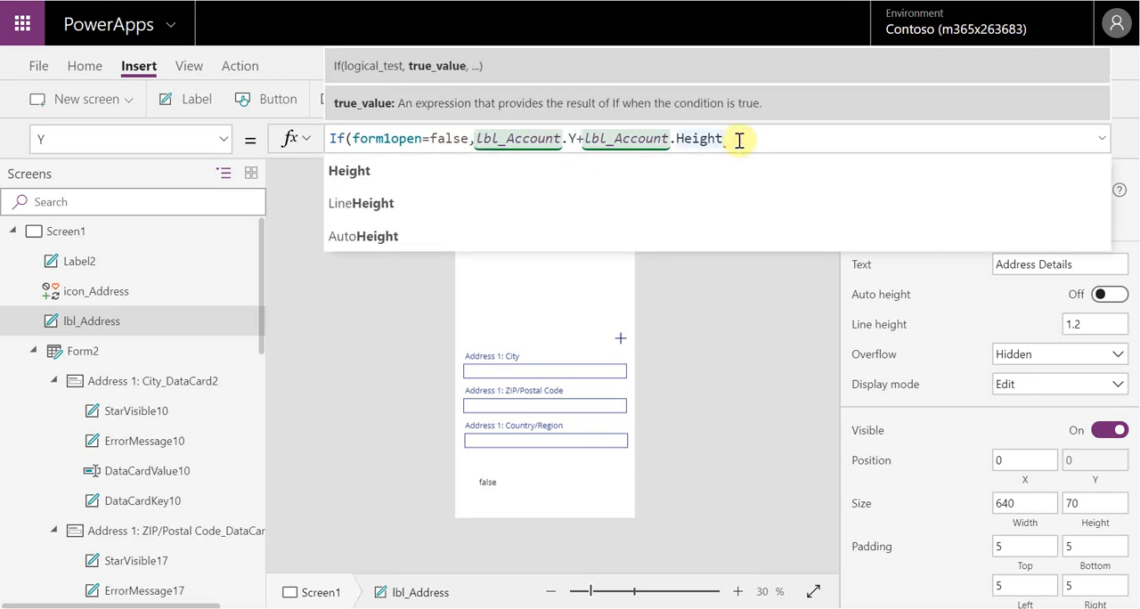
type(",")
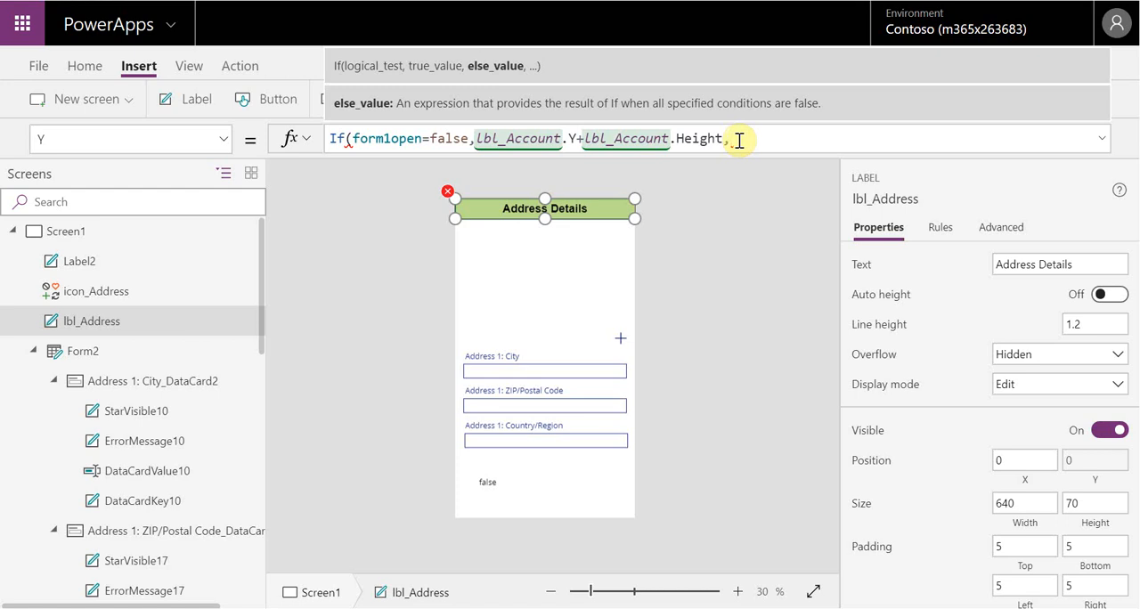
type("form1")
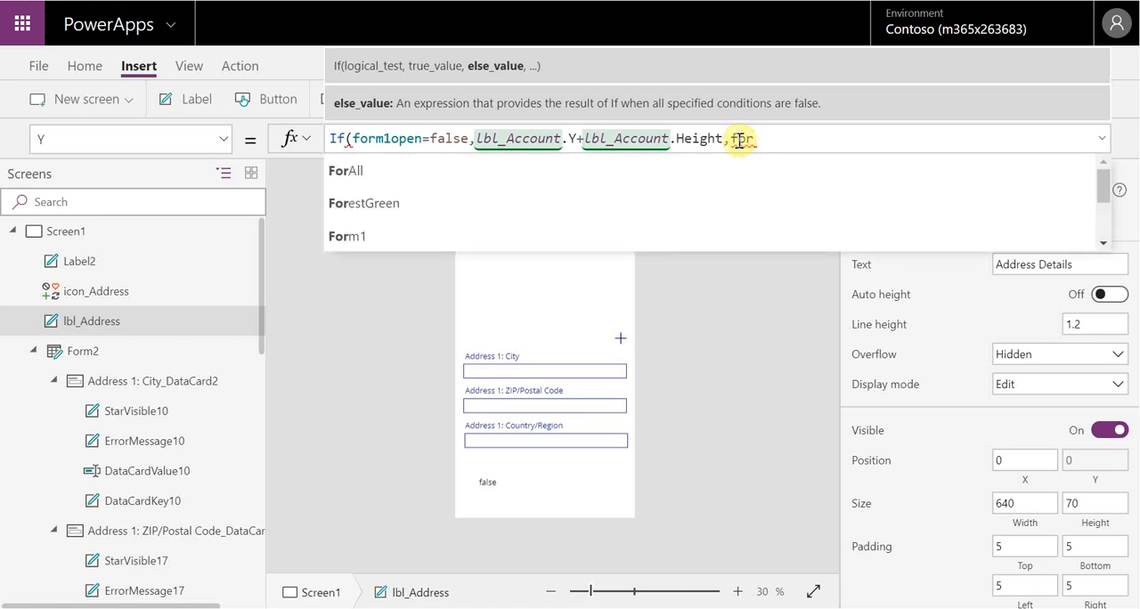
type(".")
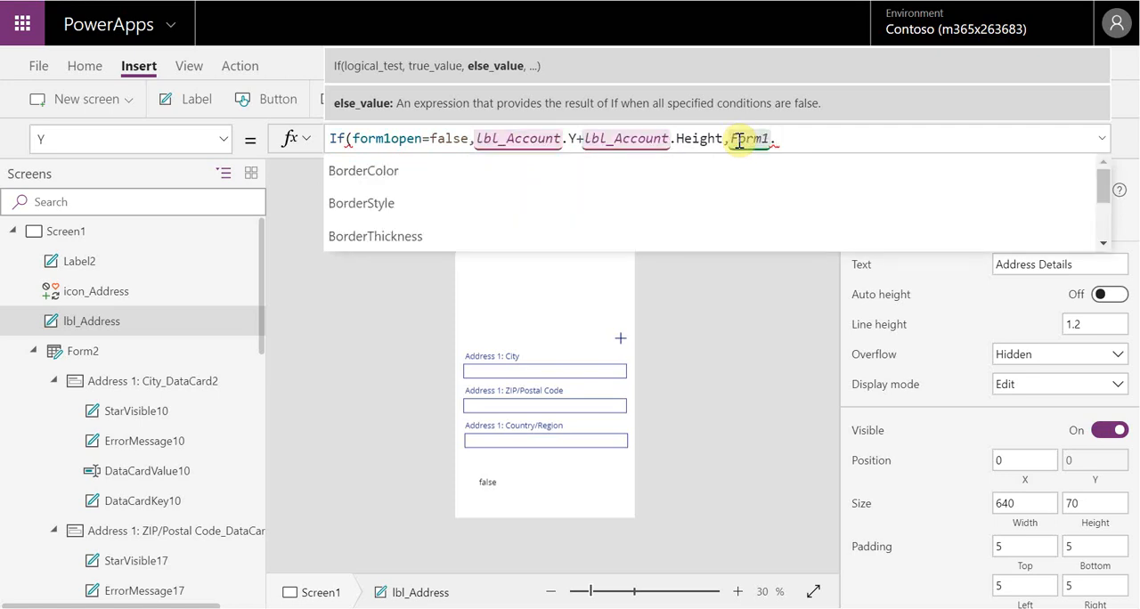
type("height)")
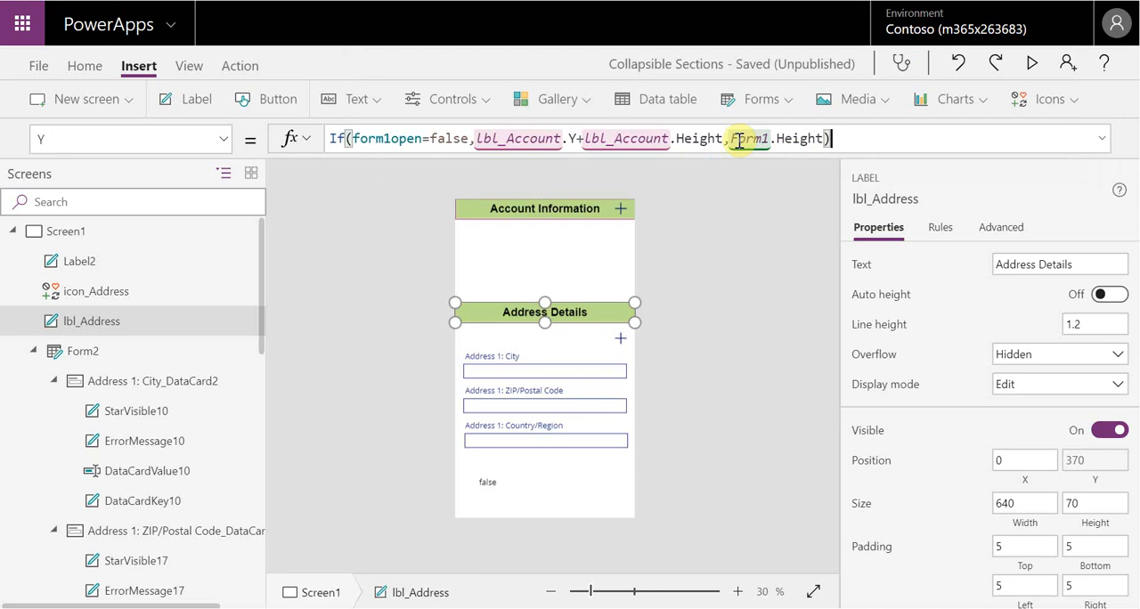
Extend the else value of the Address Details label's Y formula to Form1.Height+lbl_Address.Height
key("BackSpace")
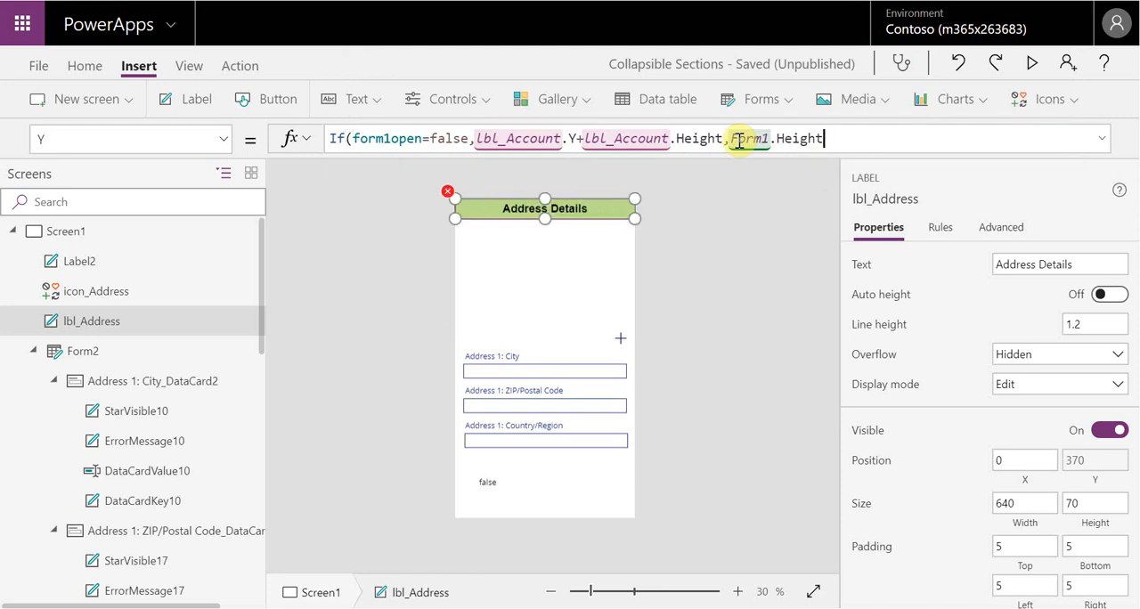
type("+")
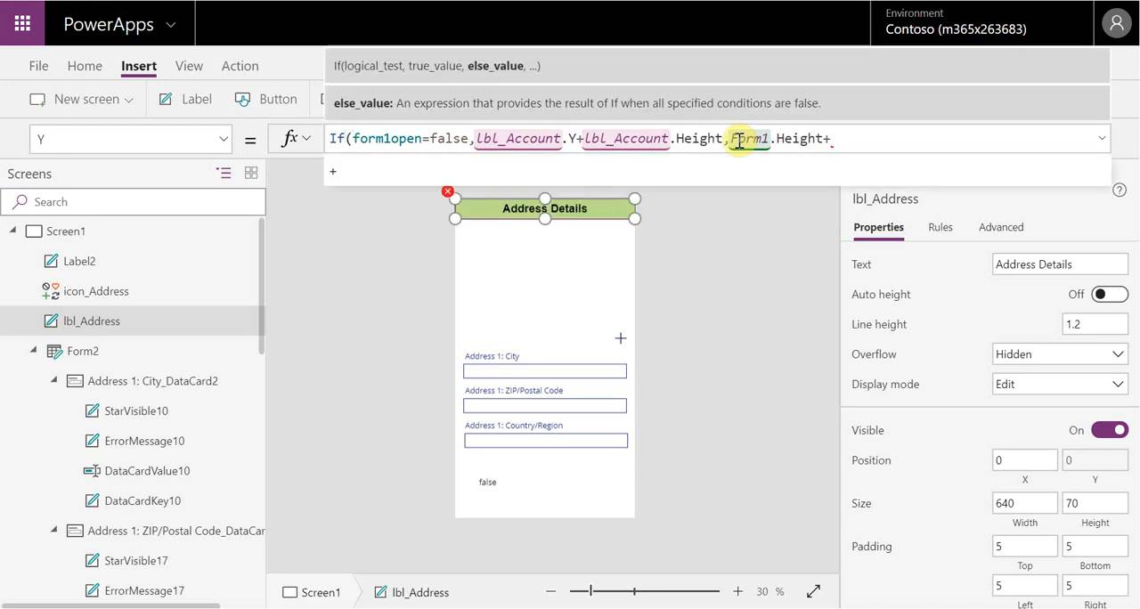
type("lbl")
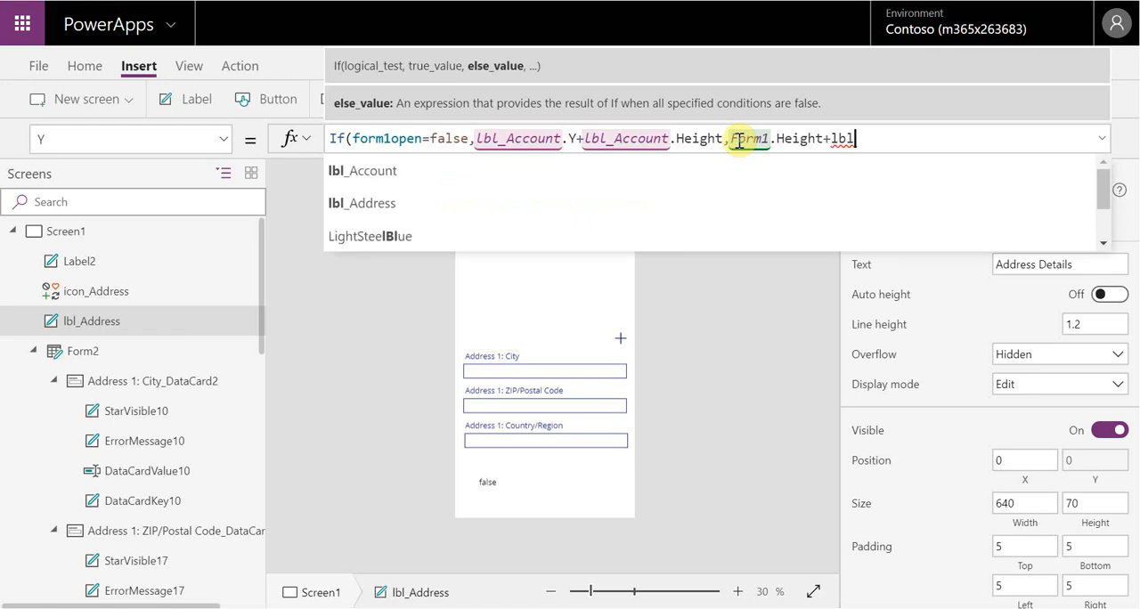
type("_")
key("Down")
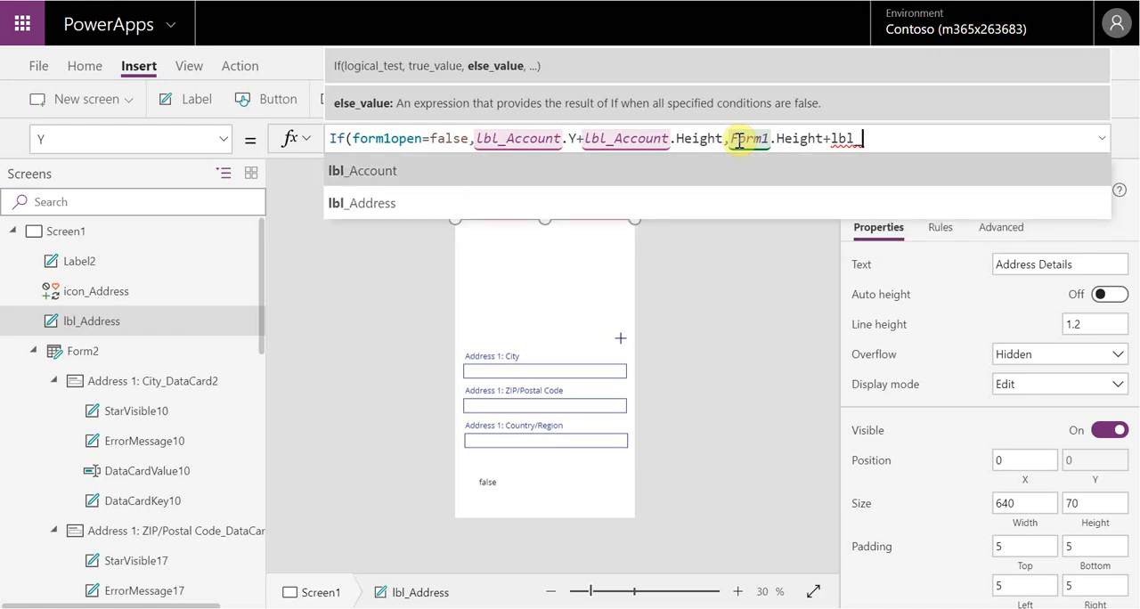
key("Down")
key("Tab")
type(".")
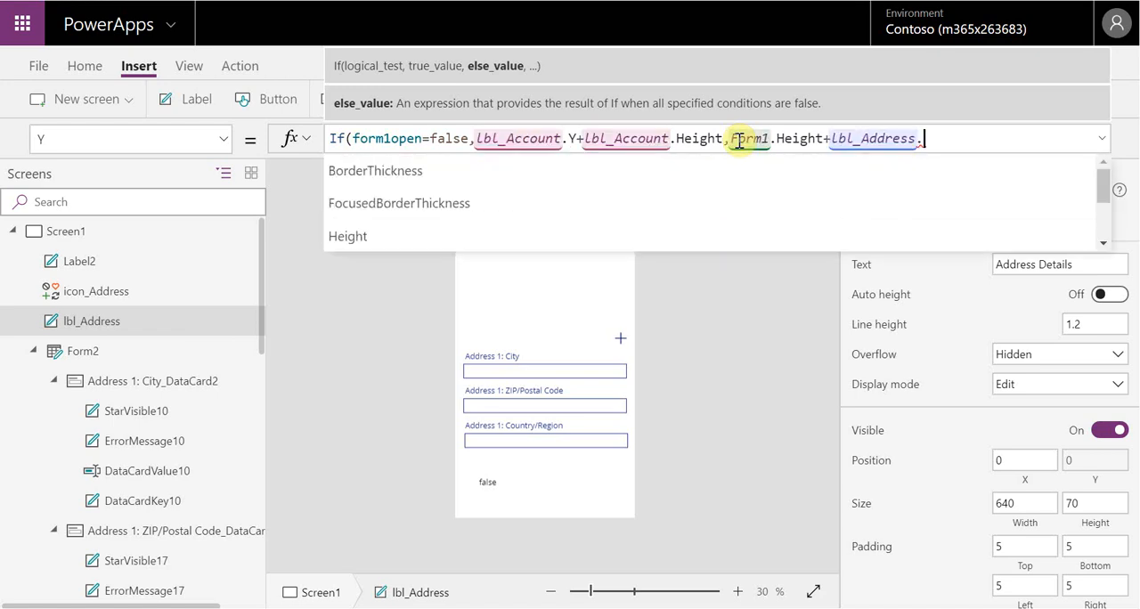
type("height")
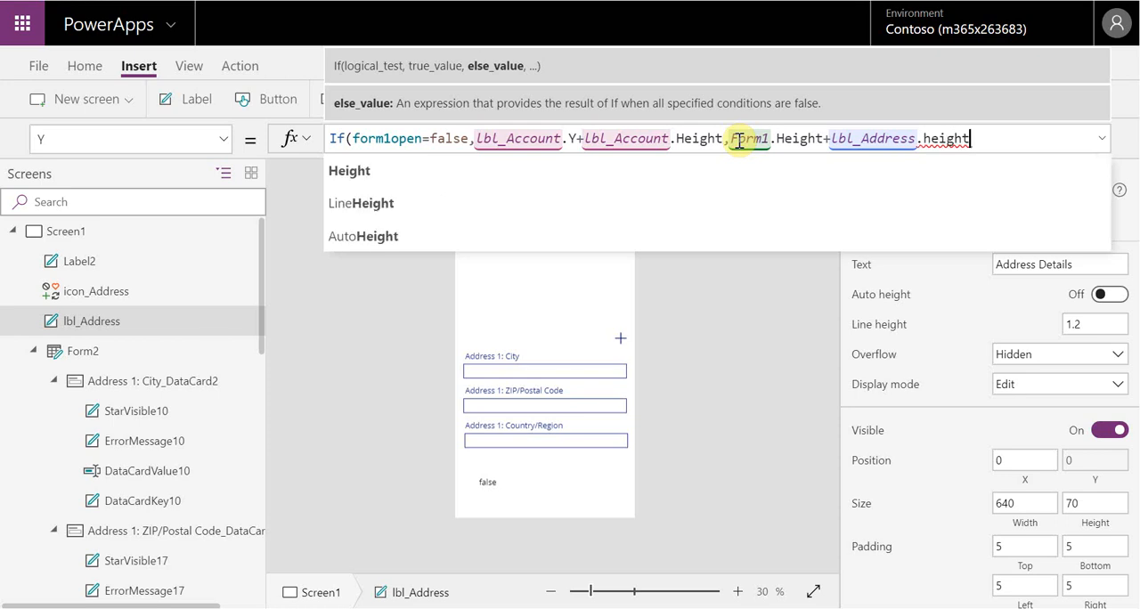
type(")")
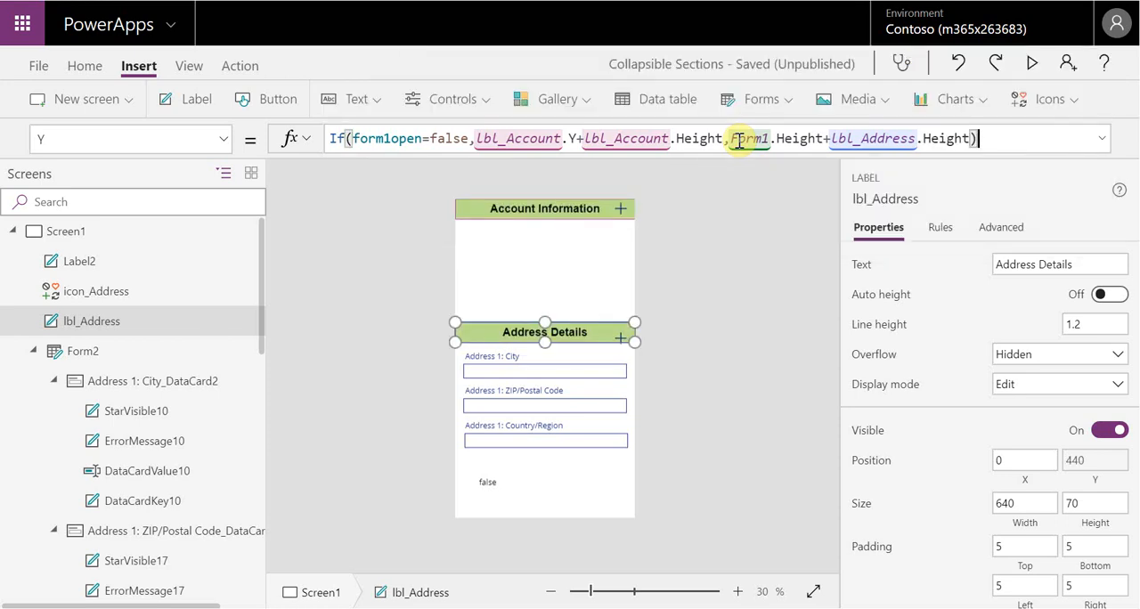
left_click(726, 323)
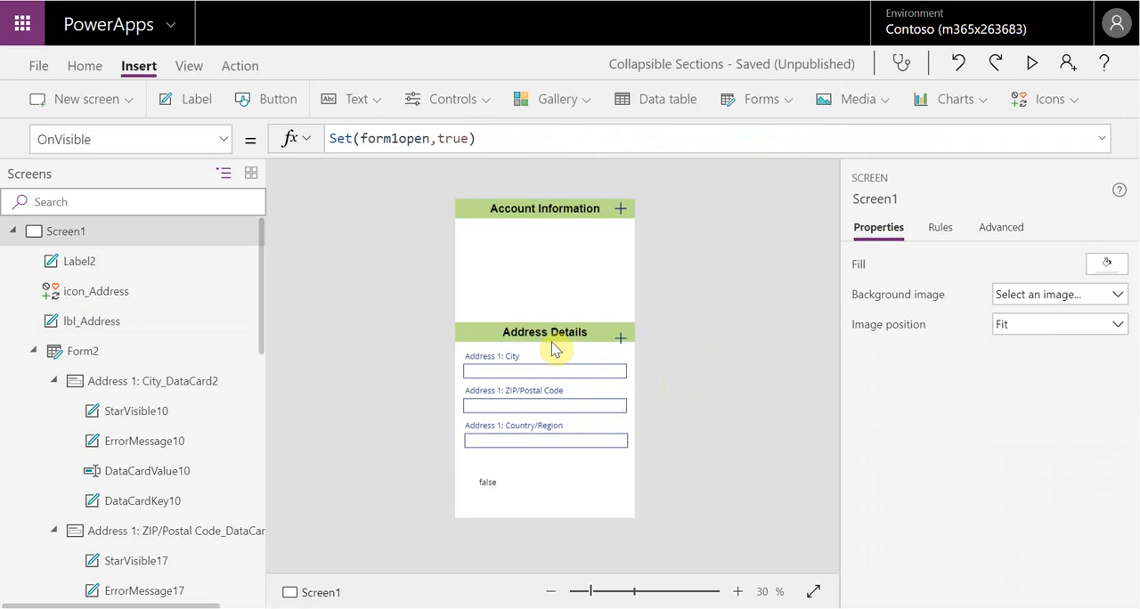
Preview the app, toggle the Account Information section with its header icon, and return to the canvas
left_click(1032, 66)
left_click(713, 25)
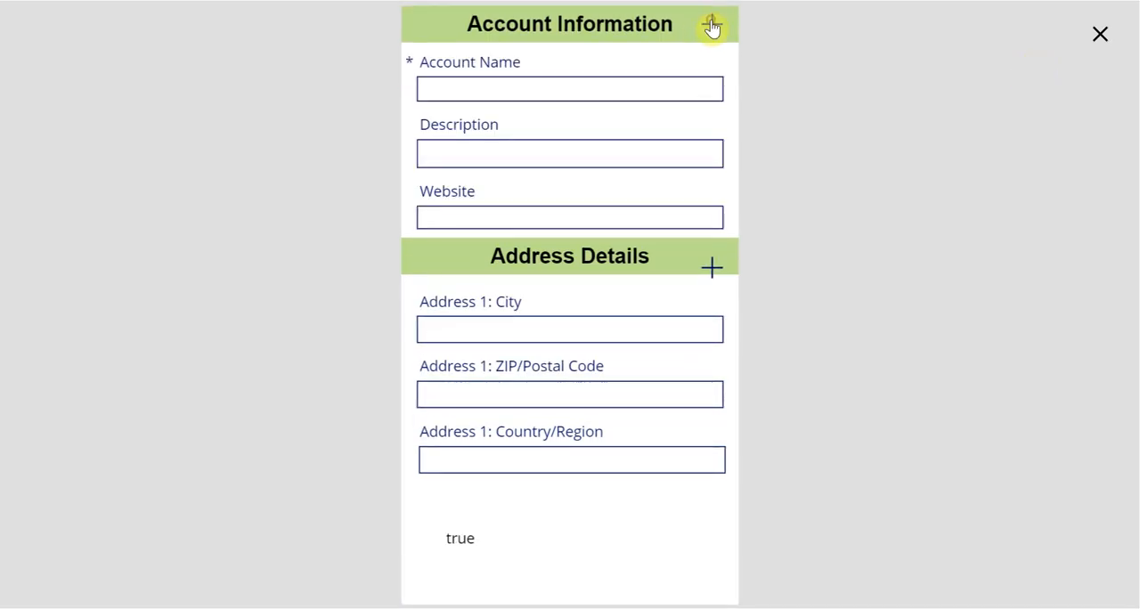
left_click(713, 27)
left_click(712, 31)
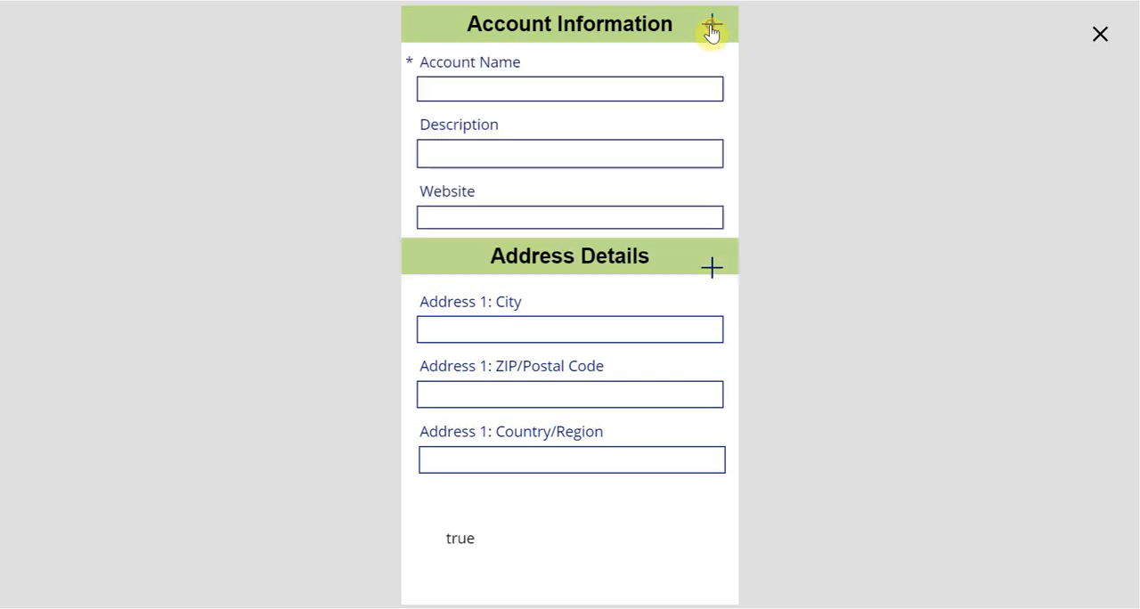
left_click(1098, 36)
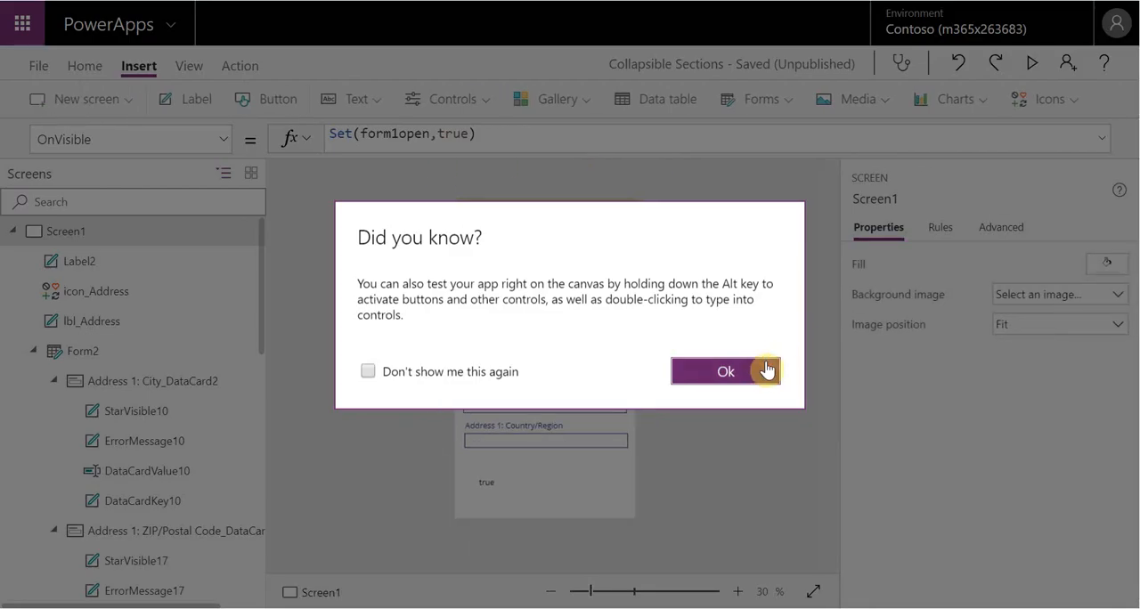
left_click(766, 361)
Examine the Website and Account Name cards, Form1's extent and the Address Details label's Y formula
left_click(630, 301)
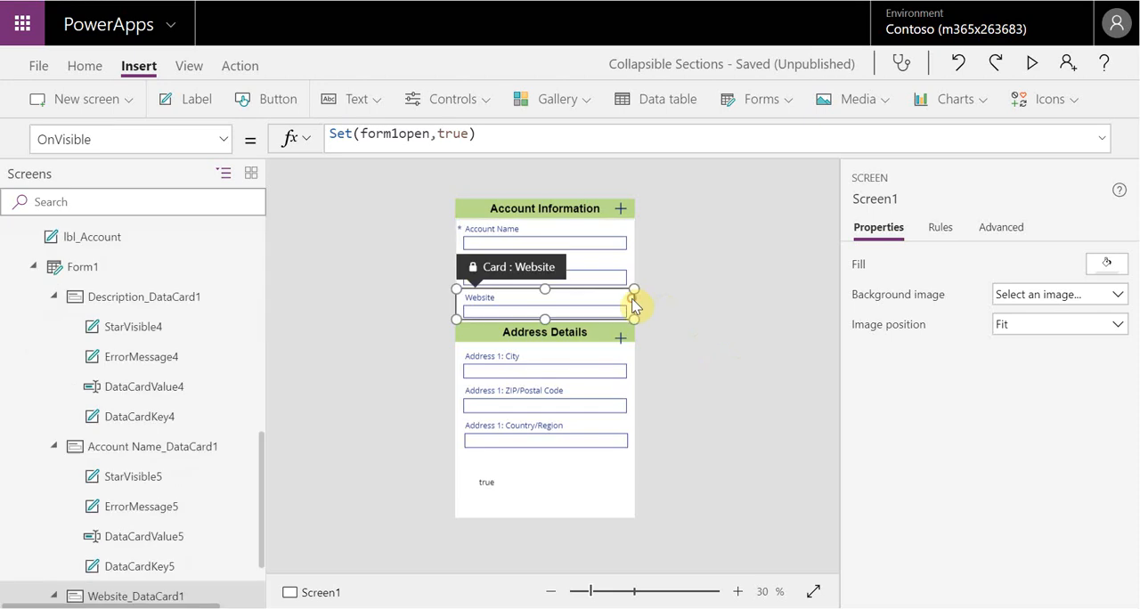
left_click(634, 253)
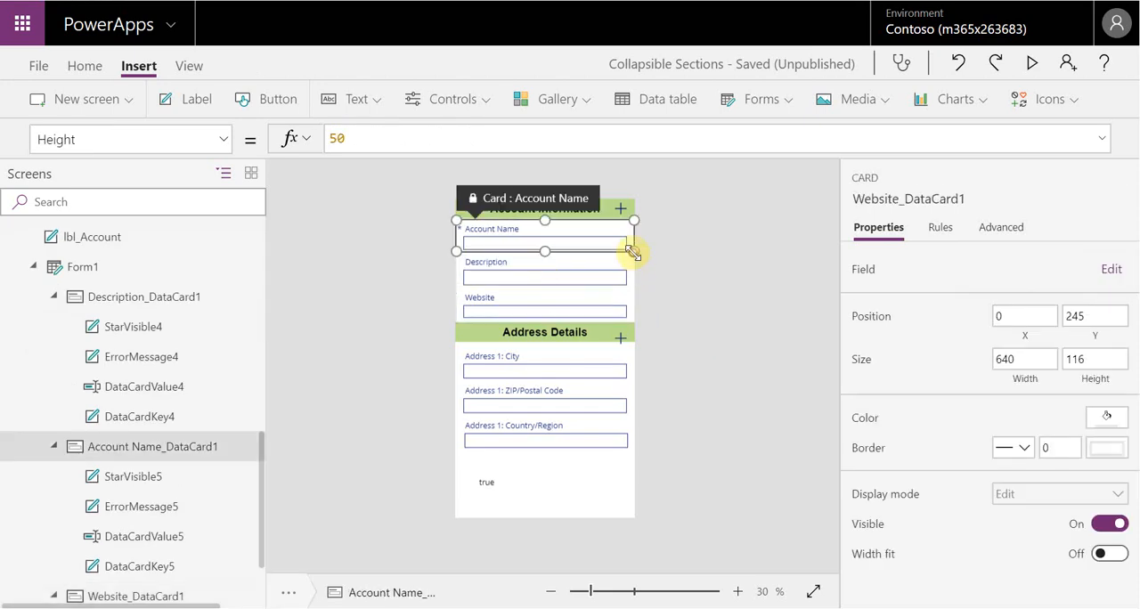
left_click(630, 317)
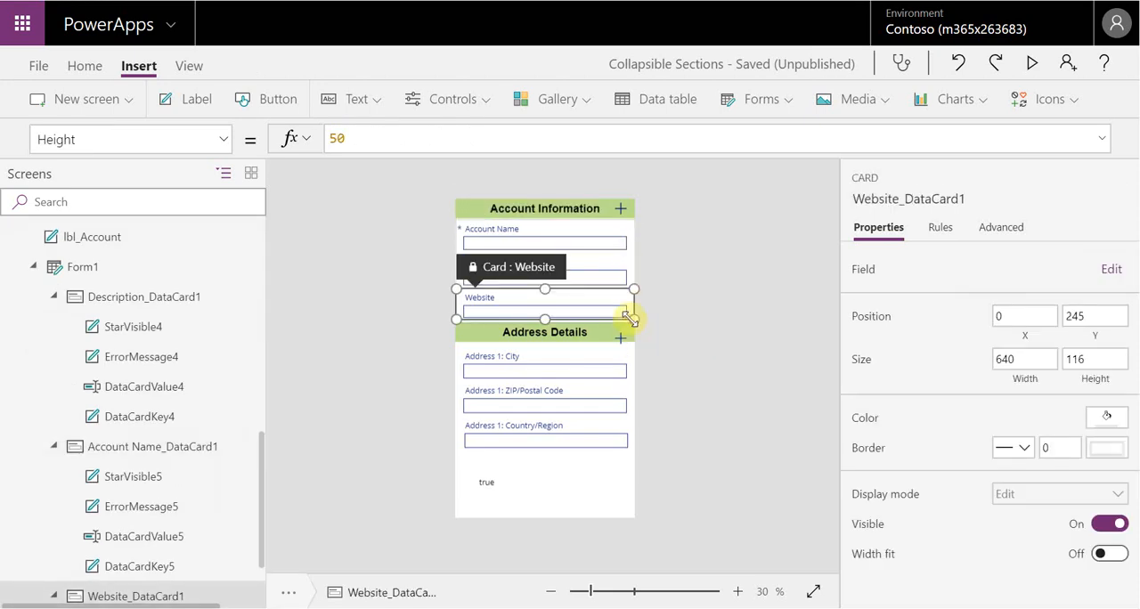
left_click(84, 267)
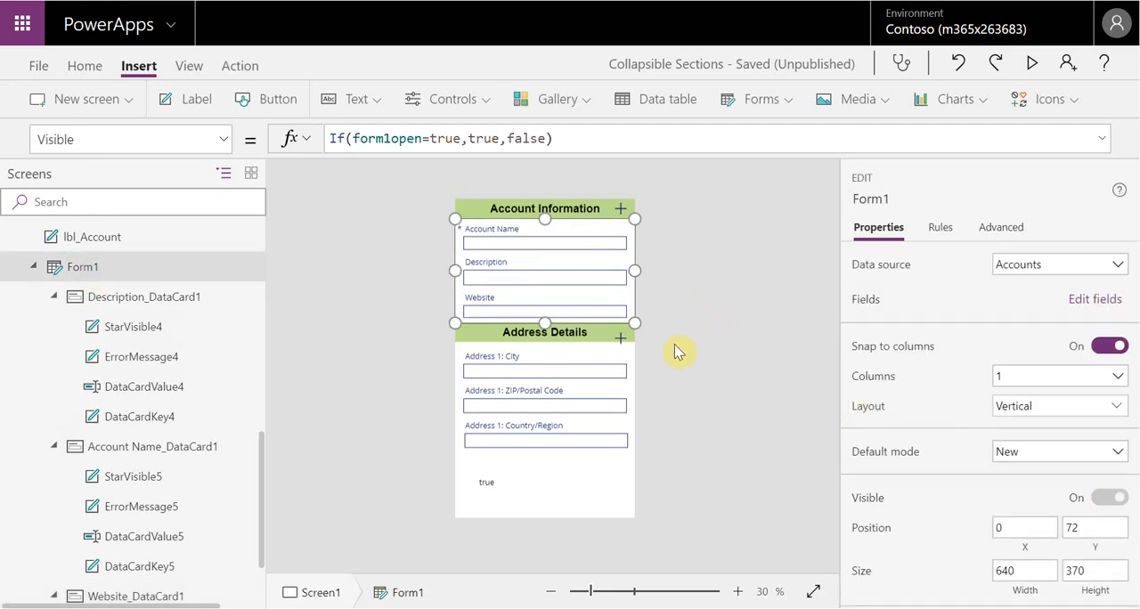
left_click(591, 333)
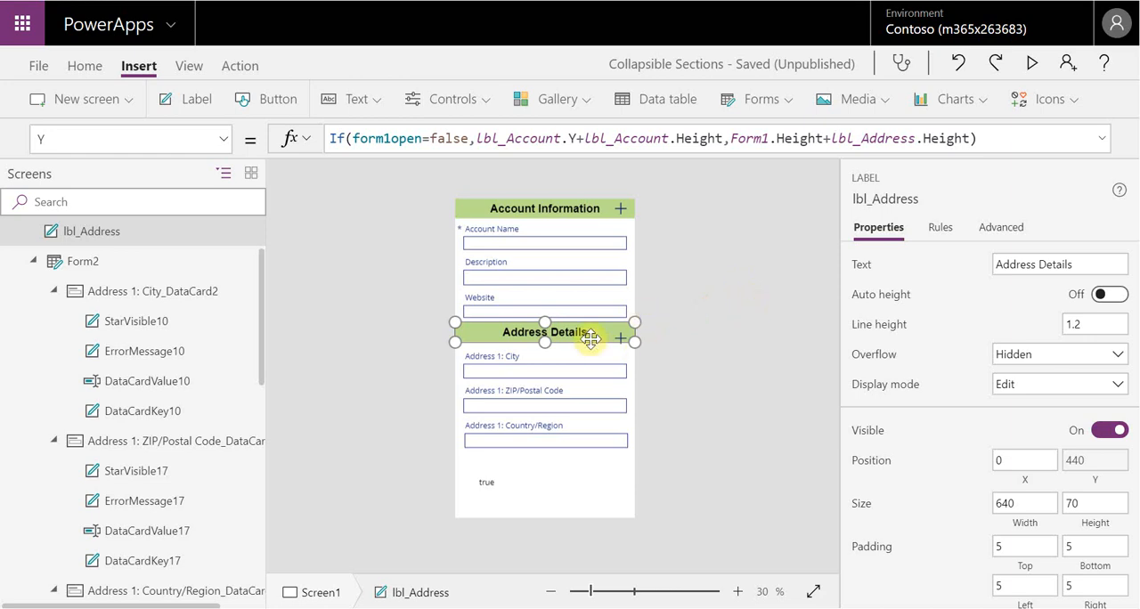
left_click(687, 348)
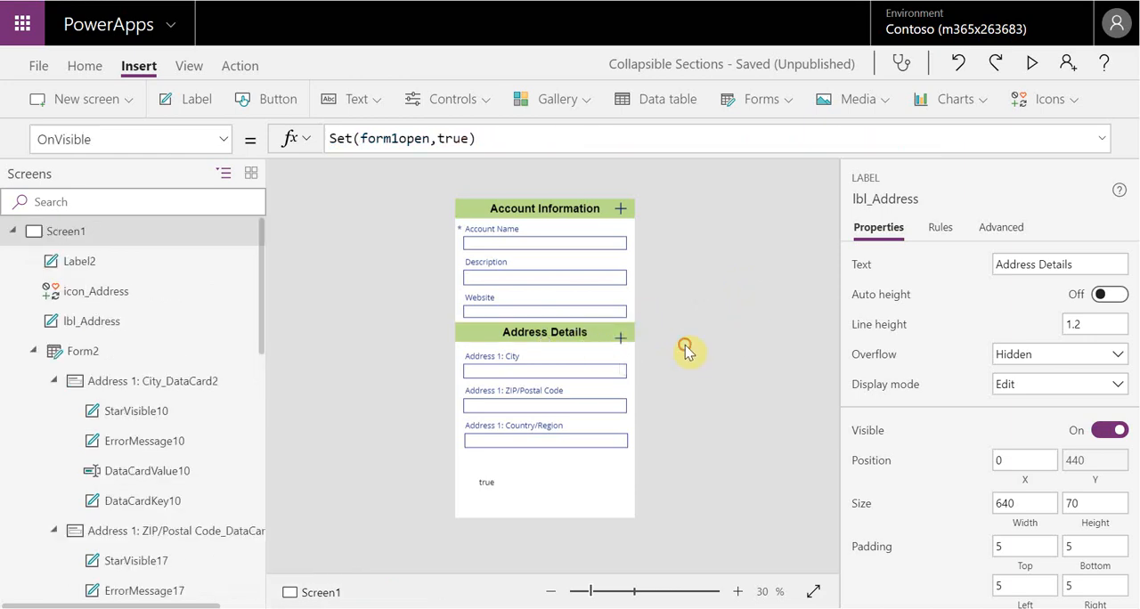
Copy the complete Y formula of the Address Details label
left_click(623, 344)
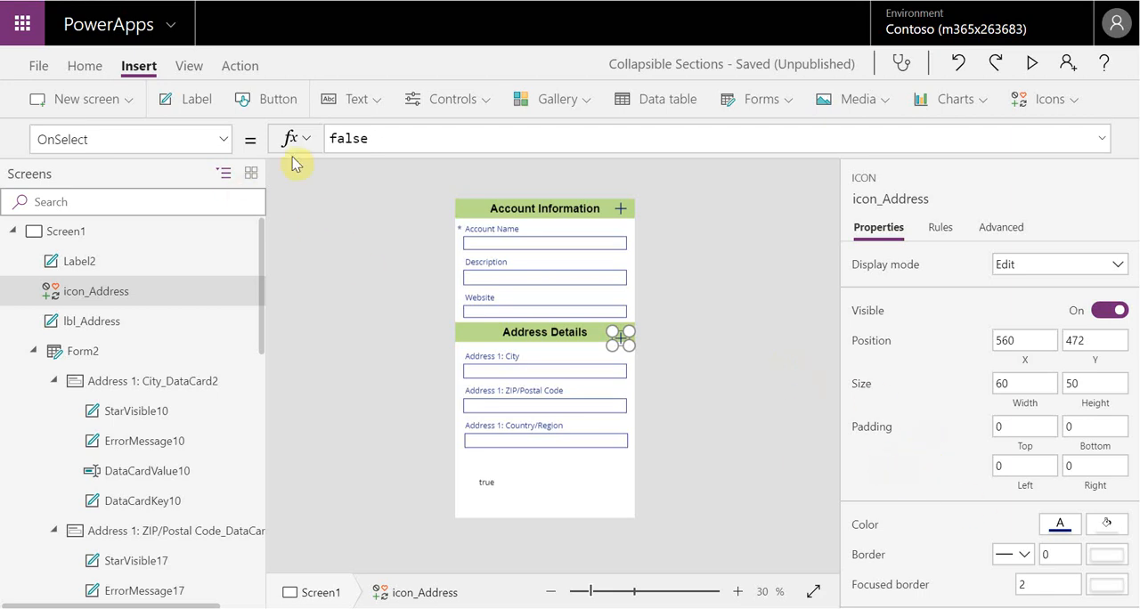
left_click(584, 337)
left_click(989, 138)
left_click_drag(988, 138, 320, 142)
key("ctrl+c")
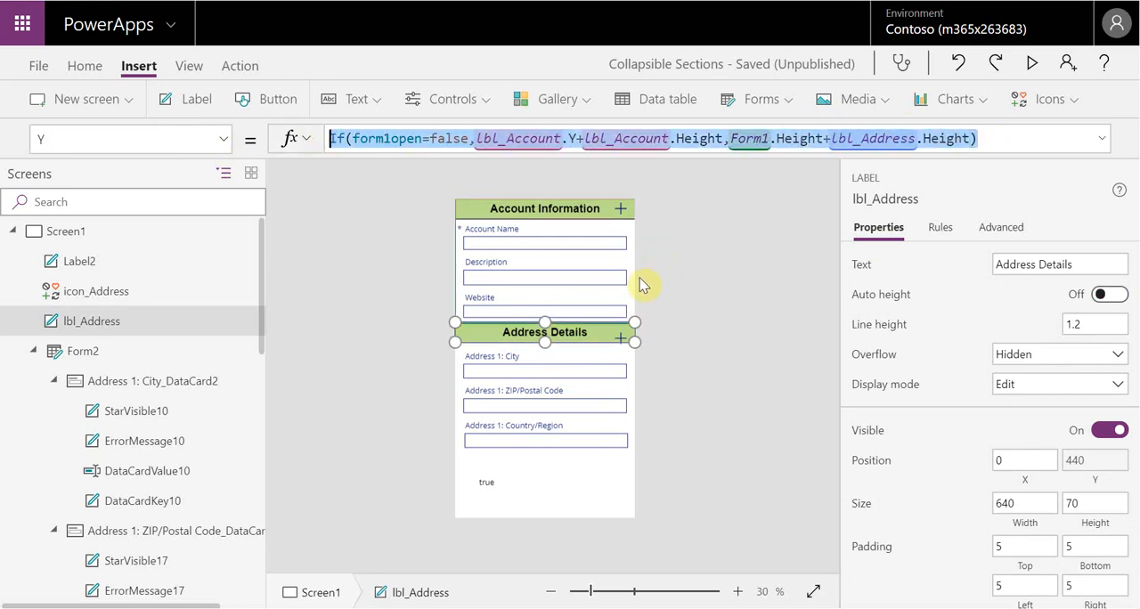
left_click(670, 346)
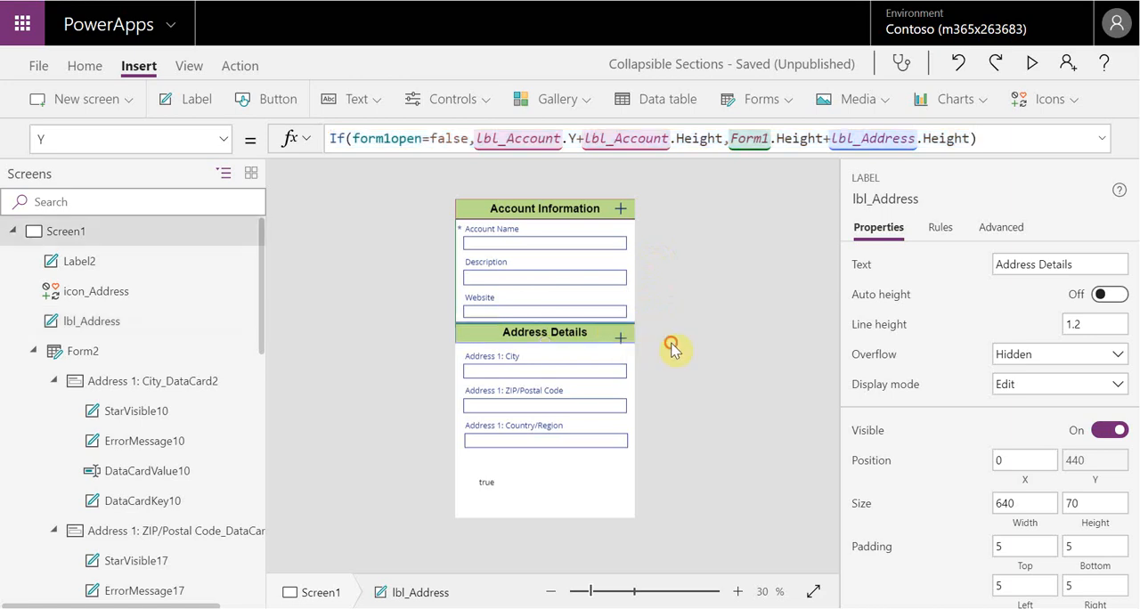
Replace the Y value of the Address Details header icon, icon_Address, with the copied Address Details label formula
left_click(622, 337)
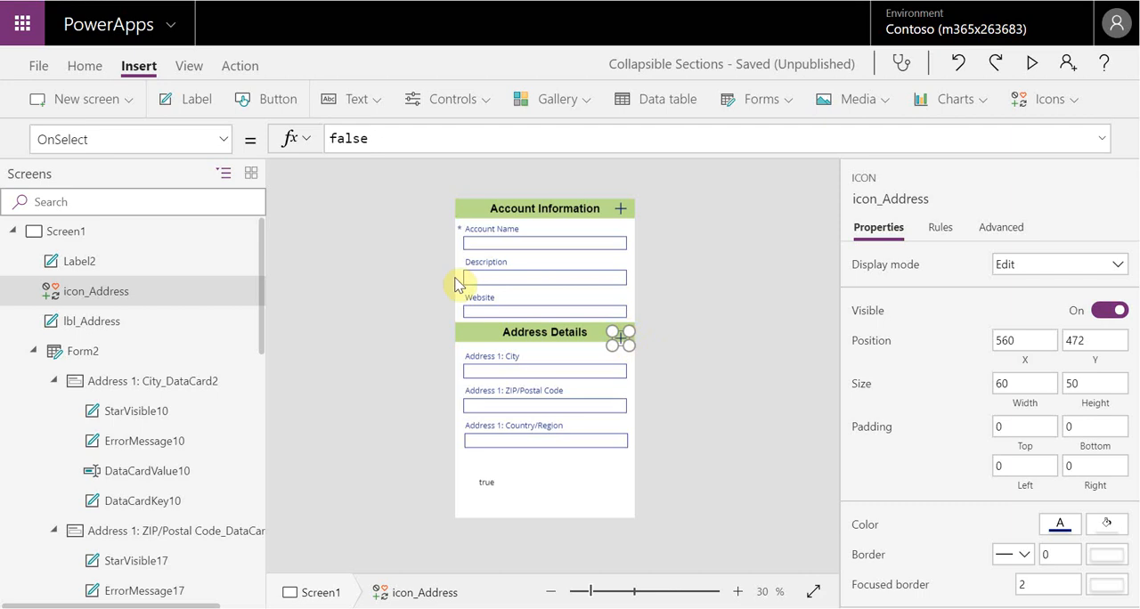
left_click(224, 140)
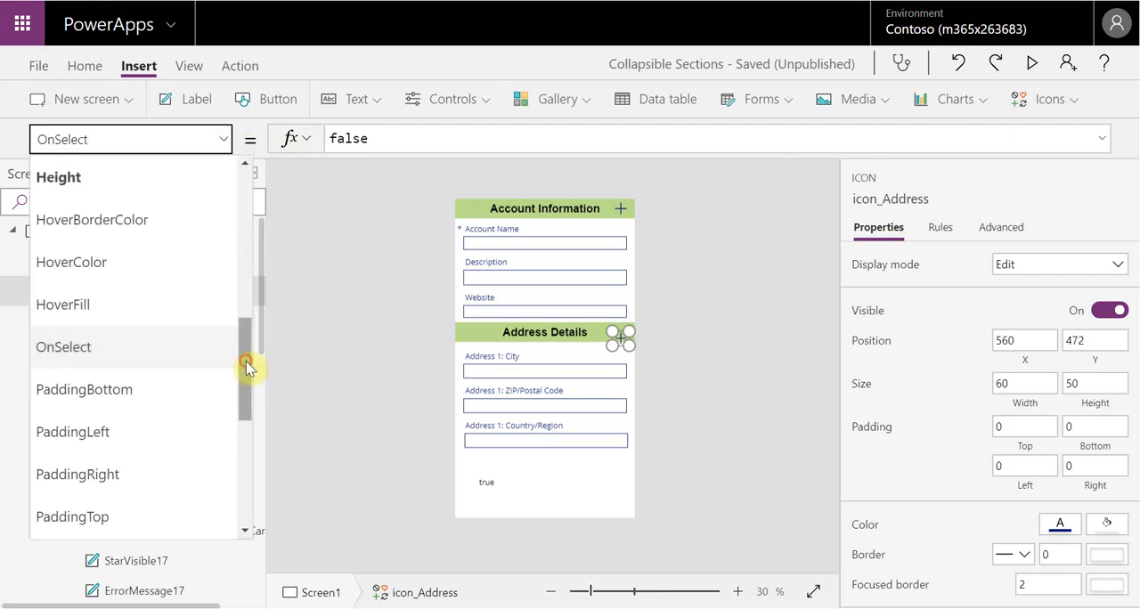
left_click_drag(247, 362, 252, 466)
left_click(179, 513)
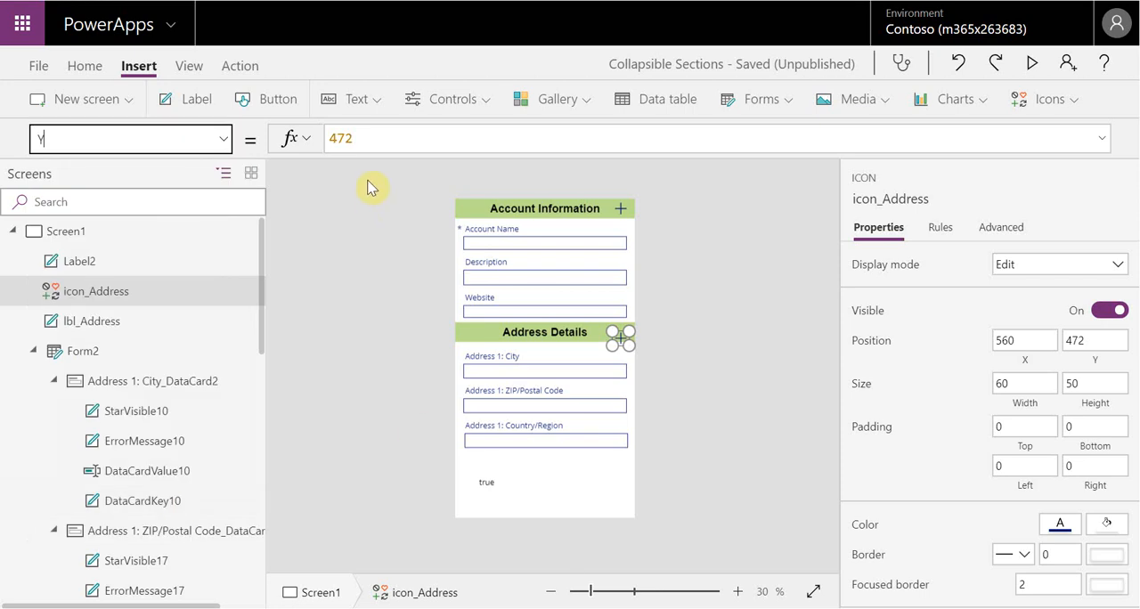
left_click_drag(376, 138, 332, 138)
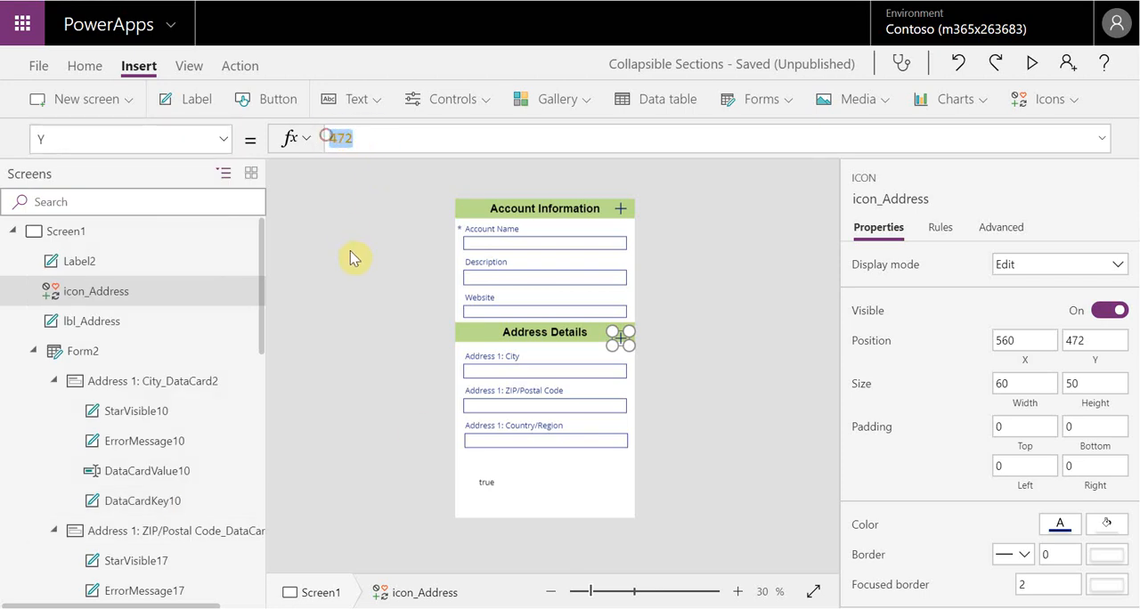
key("ctrl+v")
left_click(690, 303)
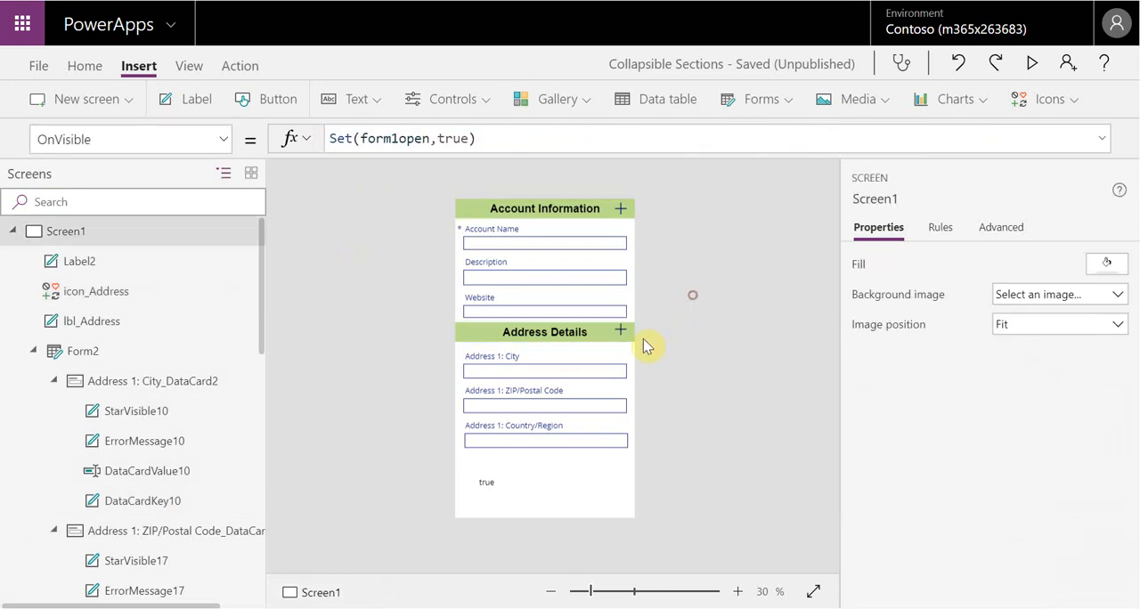
Add +10 to the else value of icon_Address's Y formula, making it Form1.Height+lbl_Address.Height+10
left_click(620, 332)
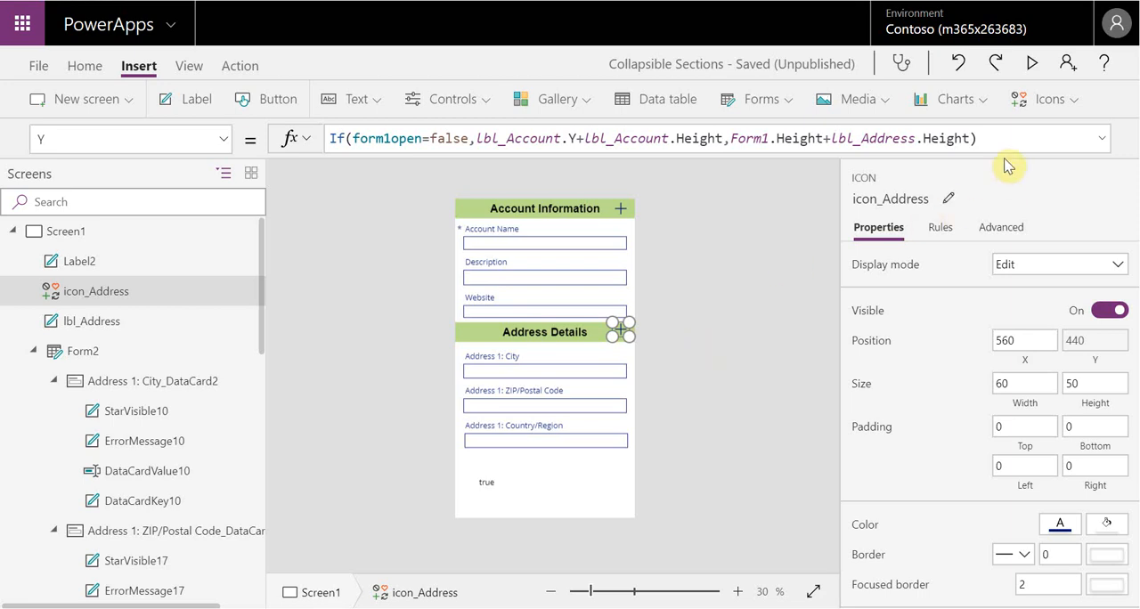
left_click(969, 140)
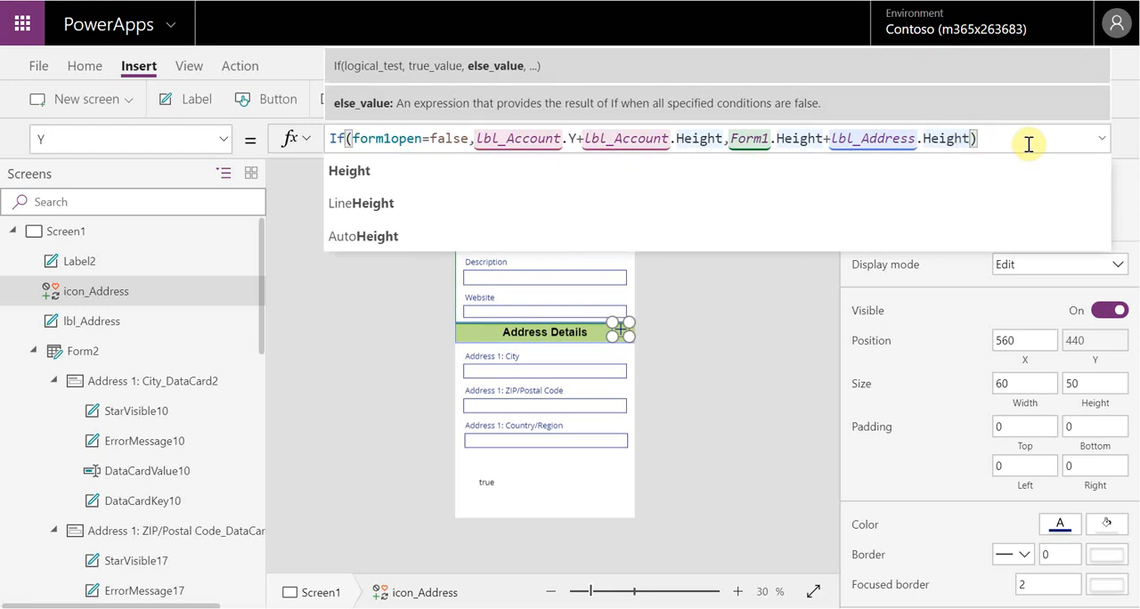
type("+")
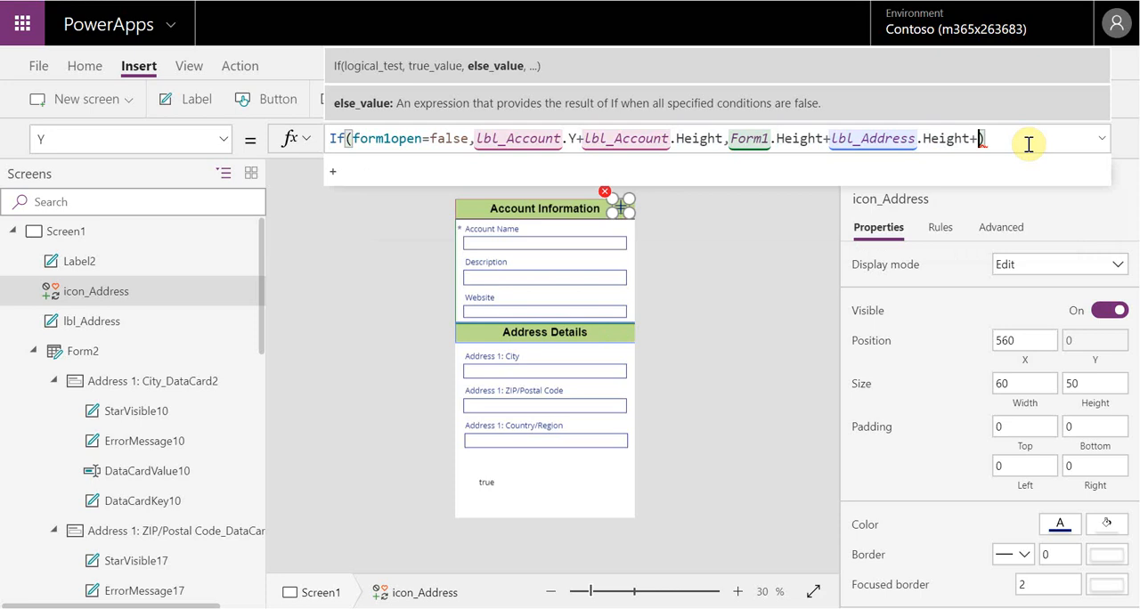
type("10")
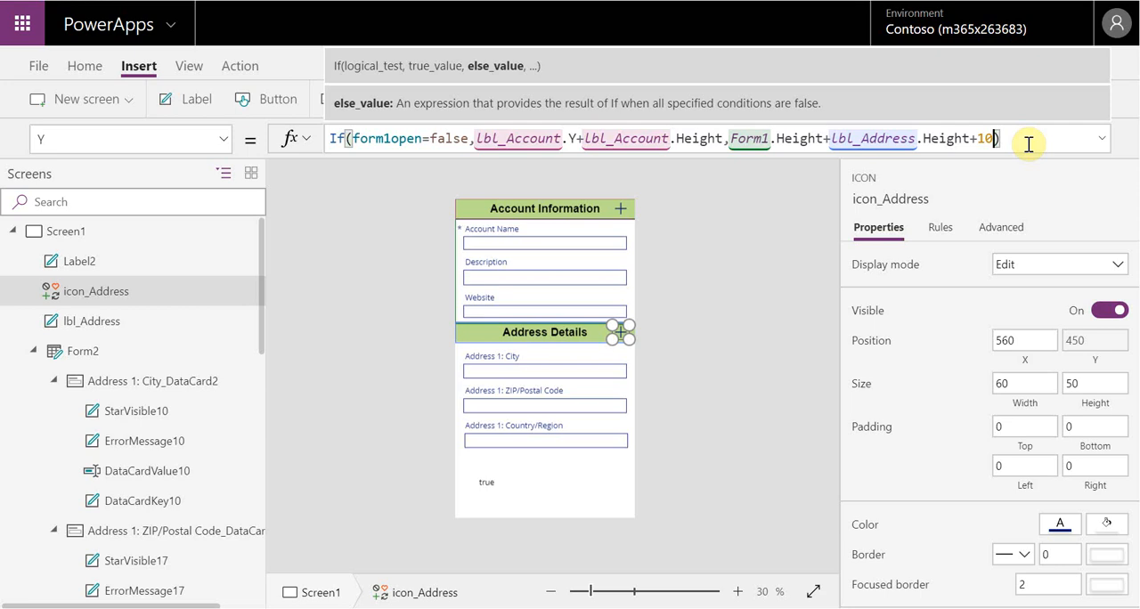
left_click(757, 266)
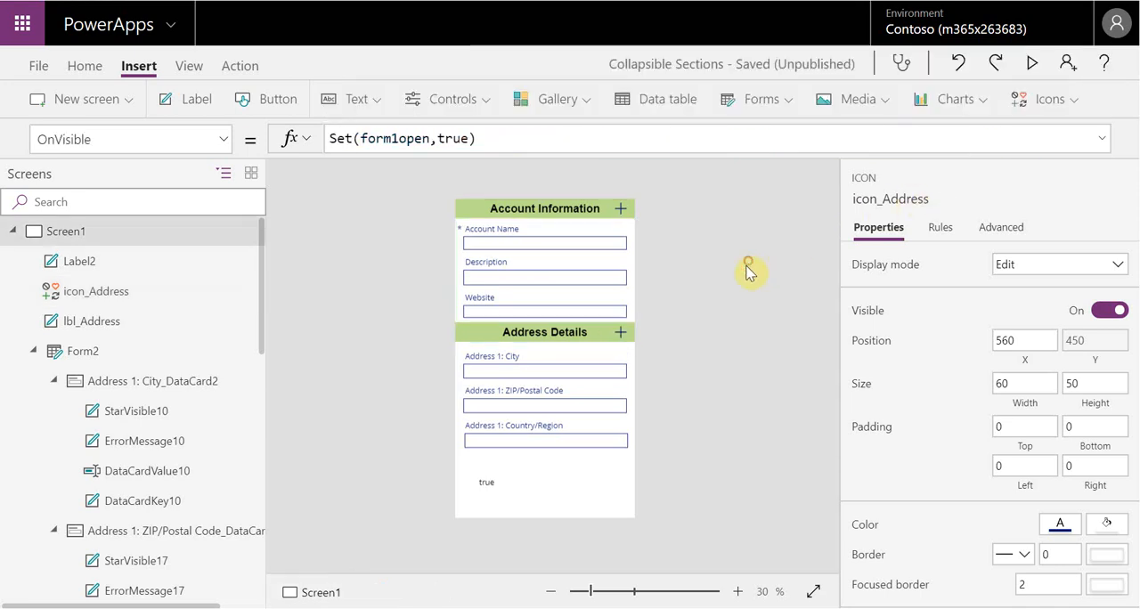
Add +10 to the true value of icon_Address's Y formula, making it lbl_Account.Y+lbl_Account.Height+10
left_click(610, 338)
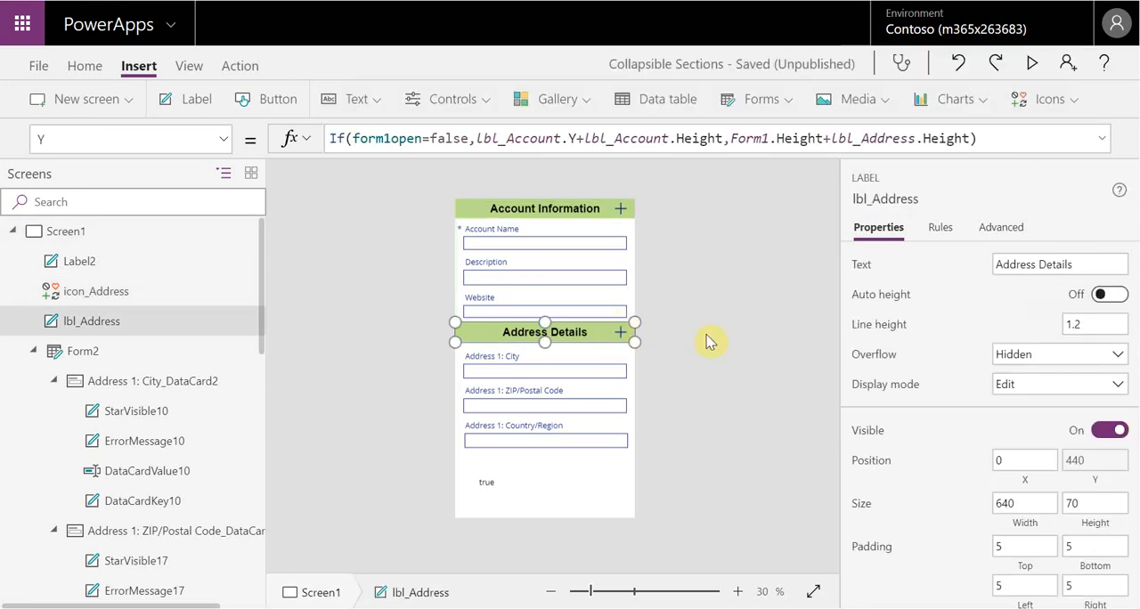
left_click(114, 294)
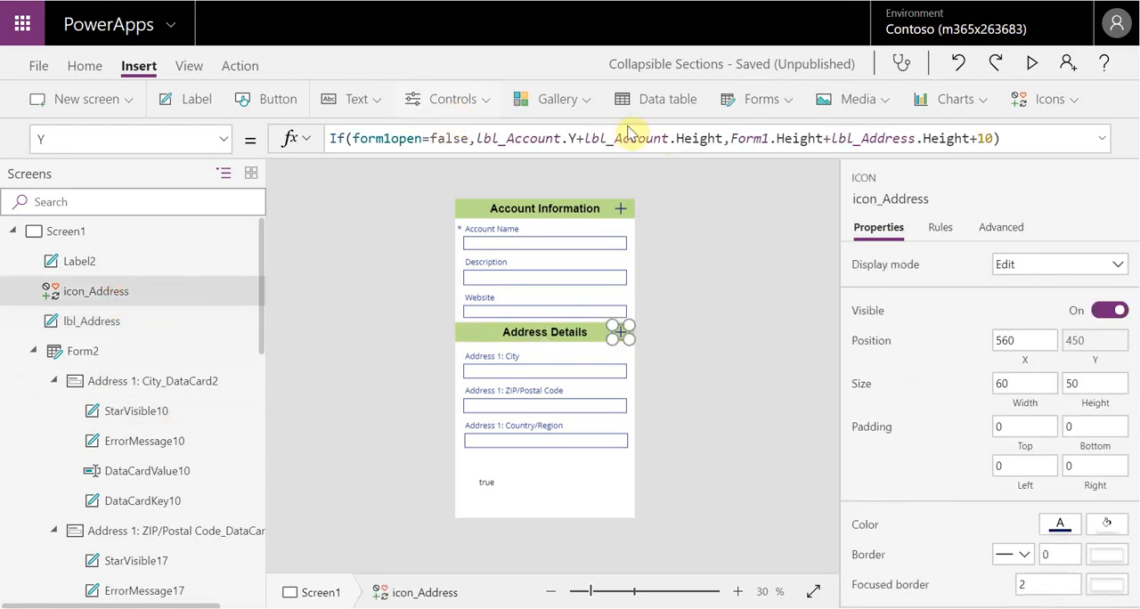
left_click(725, 139)
type("+10")
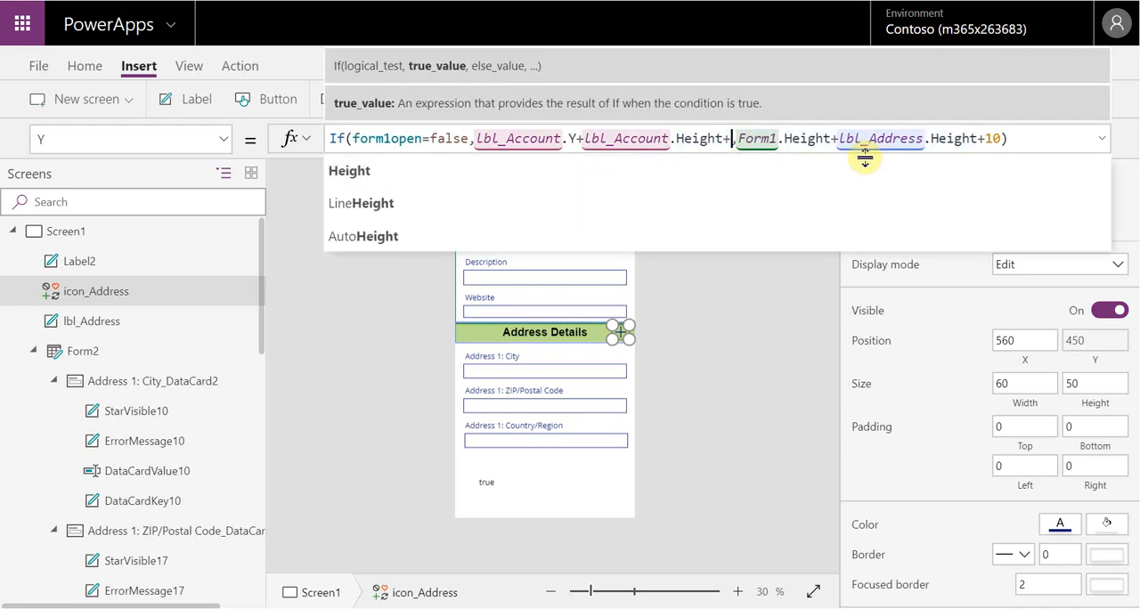
left_click(756, 264)
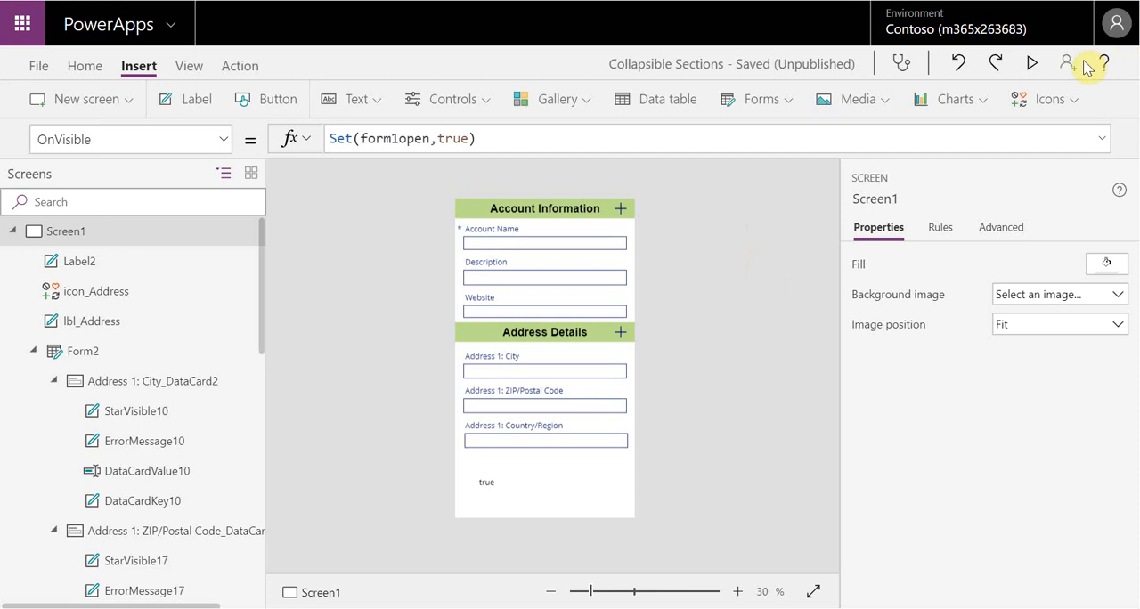
Preview the app, collapse and expand the Account Information section repeatedly with its header icon, and return to the canvas
left_click(1036, 61)
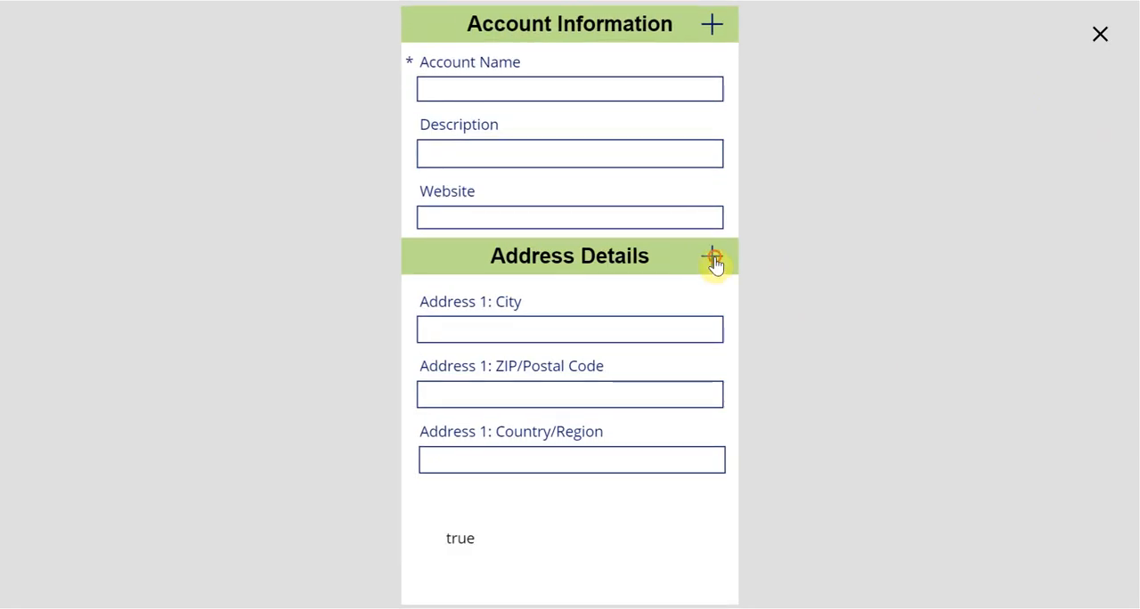
left_click(717, 29)
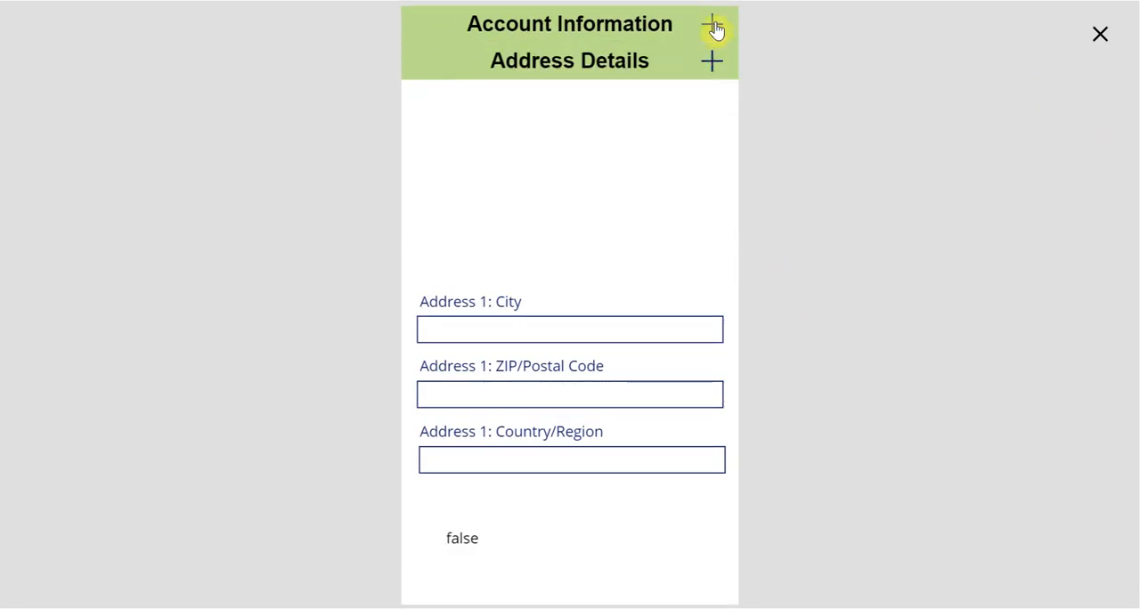
left_click(717, 30)
left_click(717, 30)
left_click(717, 29)
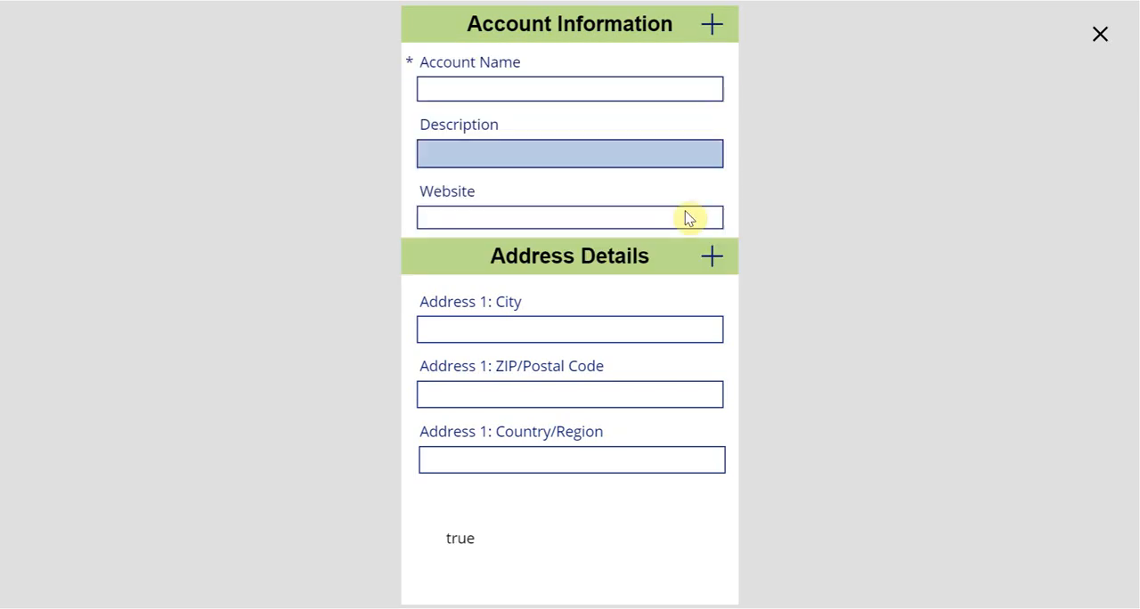
left_click(1101, 37)
left_click(764, 374)
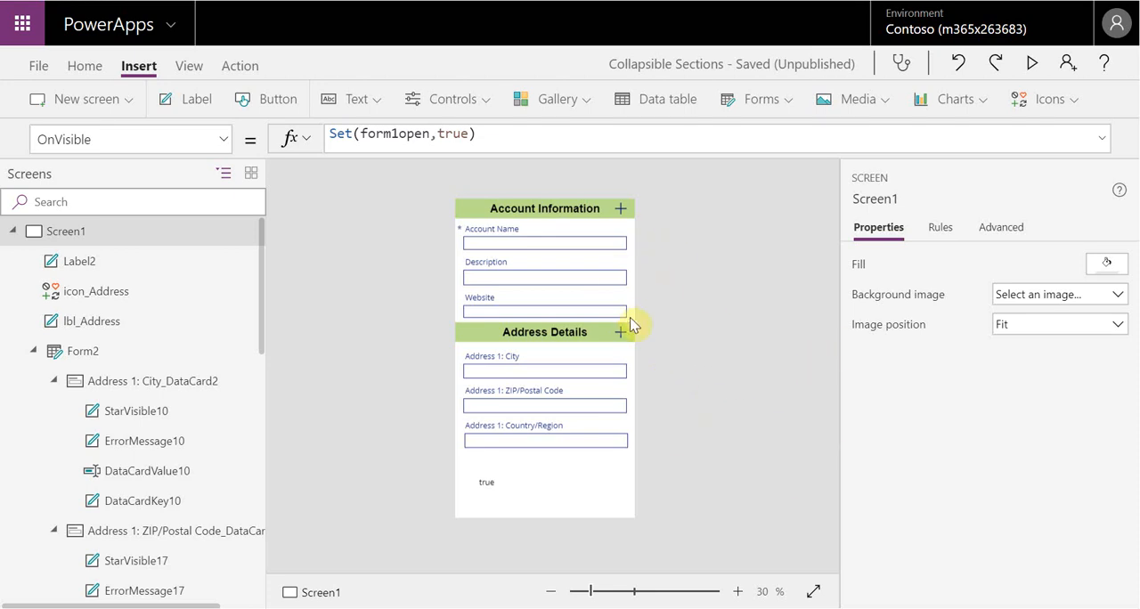
Copy the complete OnSelect formula of the Account Information header icon, icon_Account
left_click(621, 210)
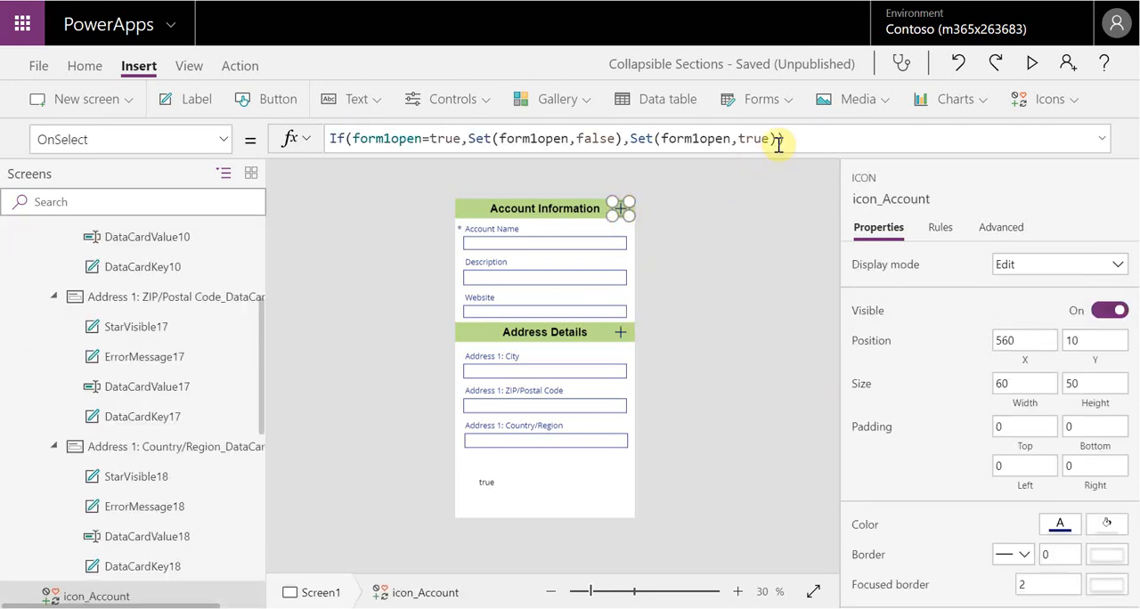
left_click_drag(786, 138, 302, 158)
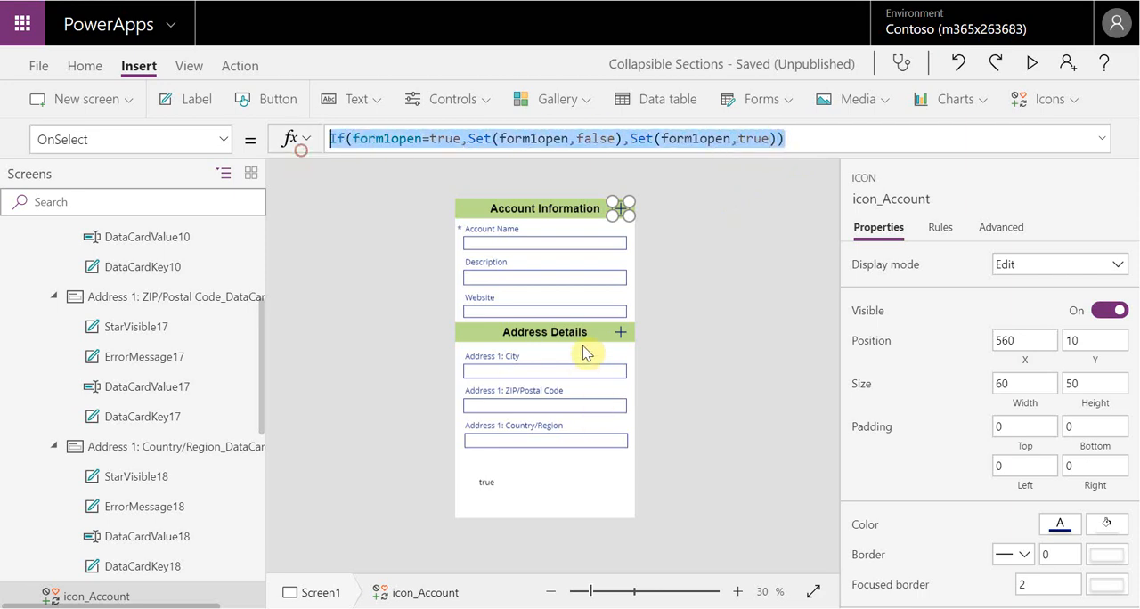
left_click(628, 316)
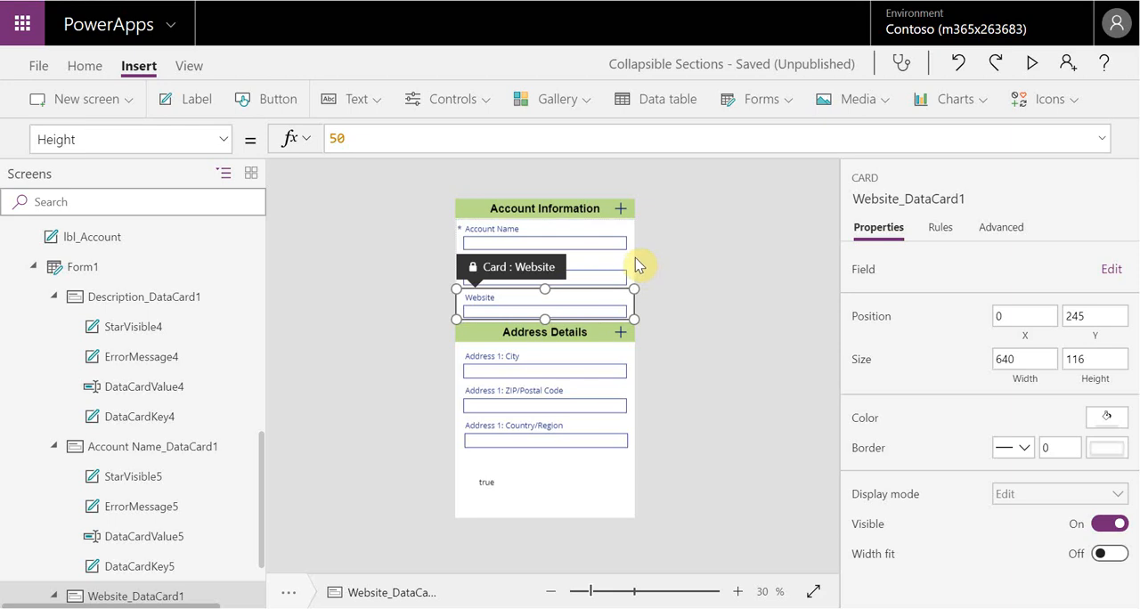
left_click(631, 212)
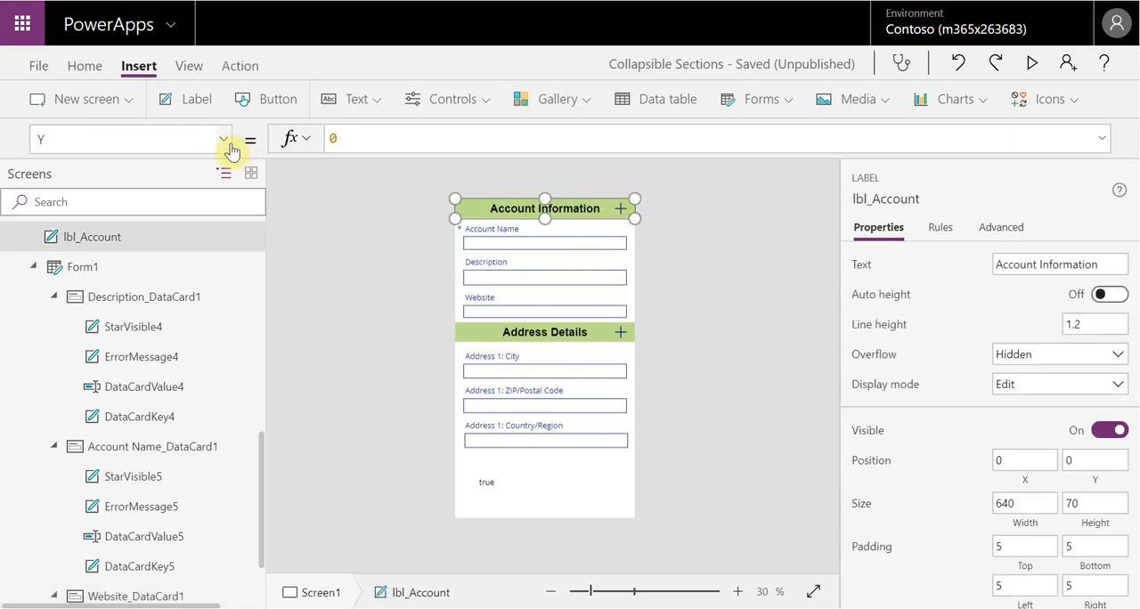
left_click(681, 218)
left_click(621, 207)
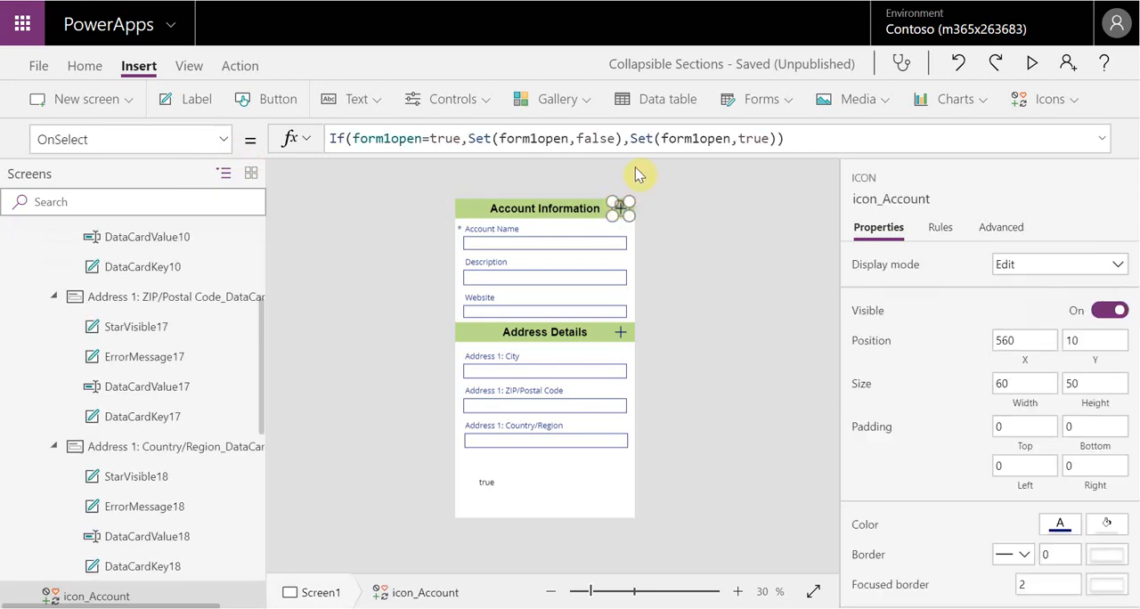
left_click_drag(791, 138, 326, 139)
key("ctrl+c")
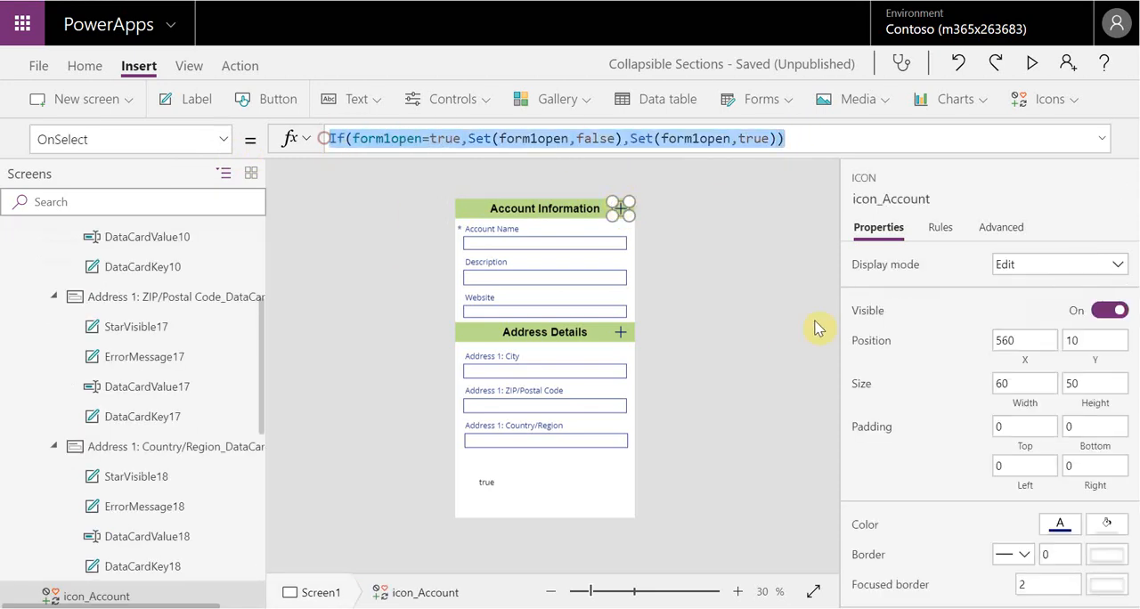
Replace the OnSelect value of icon_Address with the copied formula If(form1open=true,Set(form1open,false),Set(form1open,true))
left_click(621, 332)
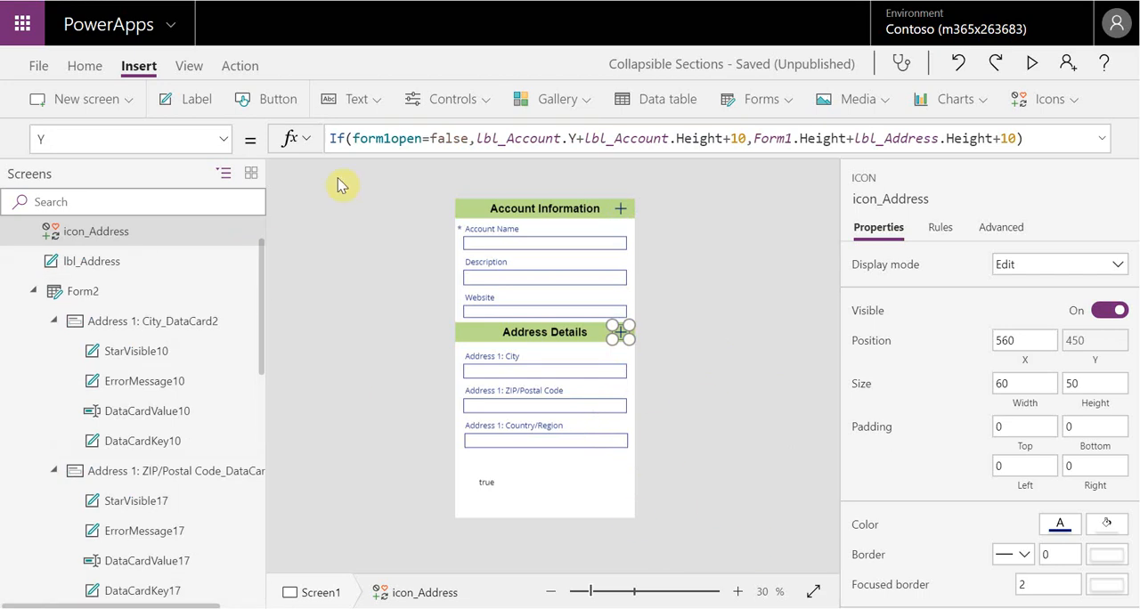
left_click(222, 138)
left_click_drag(252, 452, 252, 352)
left_click(196, 333)
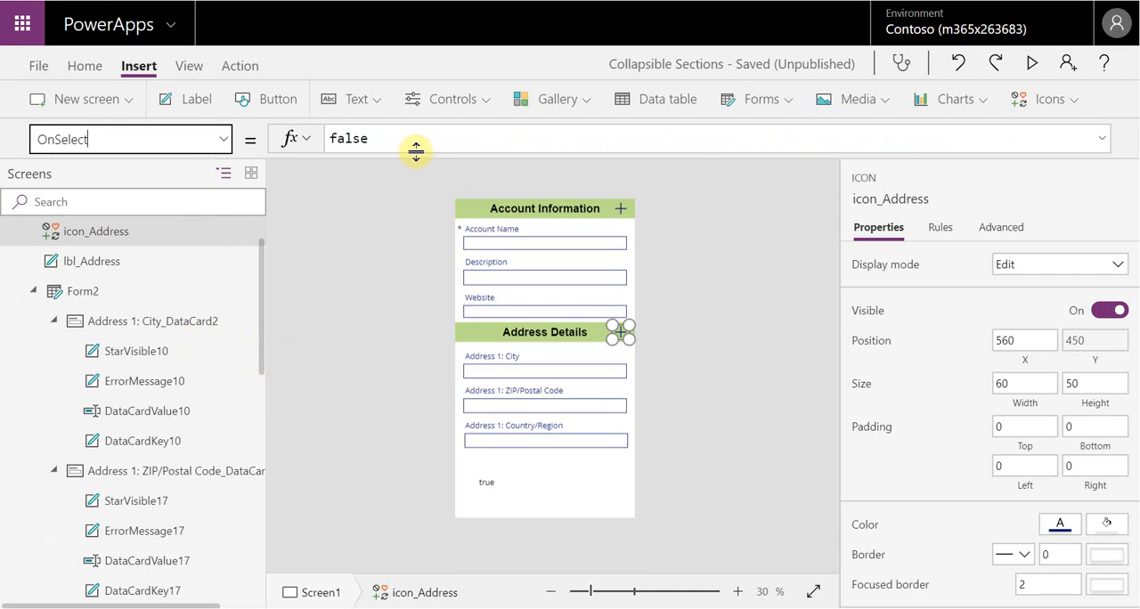
left_click(422, 138)
left_click_drag(422, 138, 315, 145)
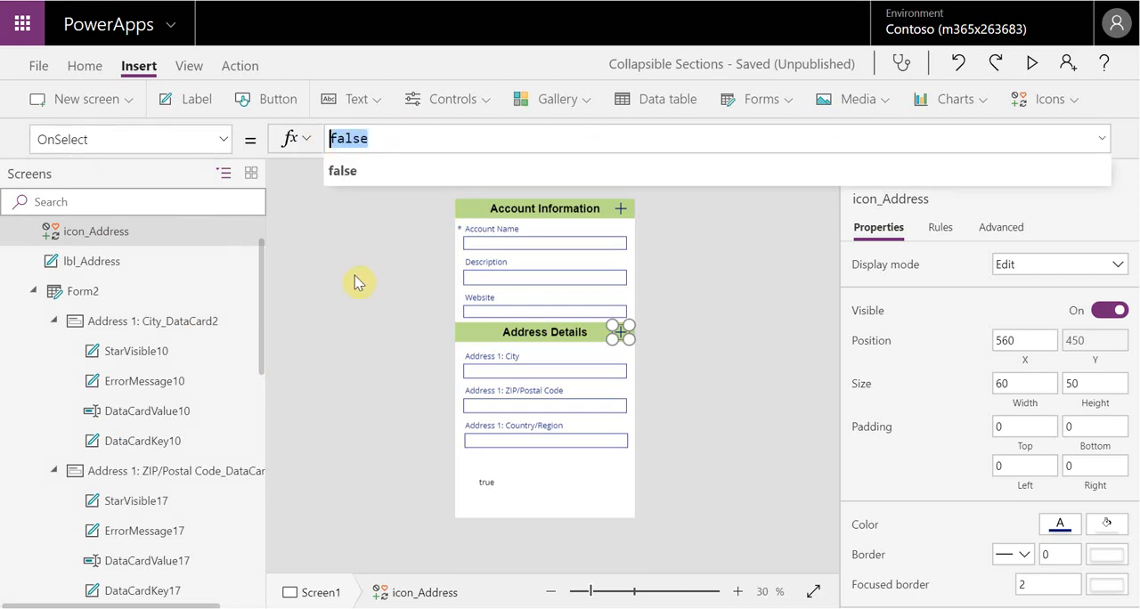
key("ctrl+v")
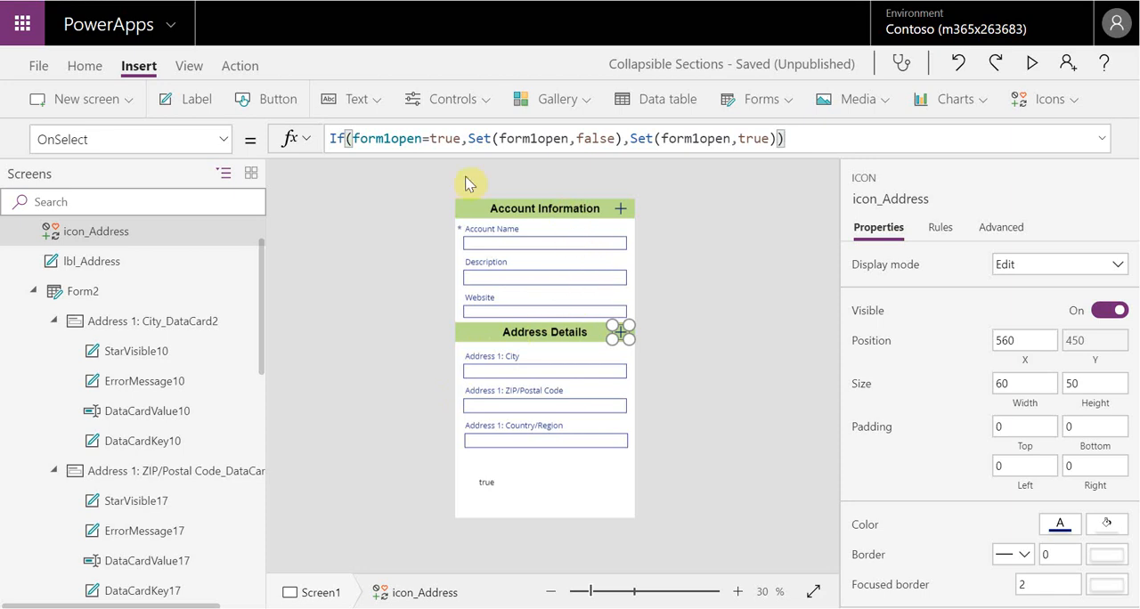
Change all three form1open references in icon_Address's OnSelect formula to form2open
left_click(462, 143)
left_click(393, 139)
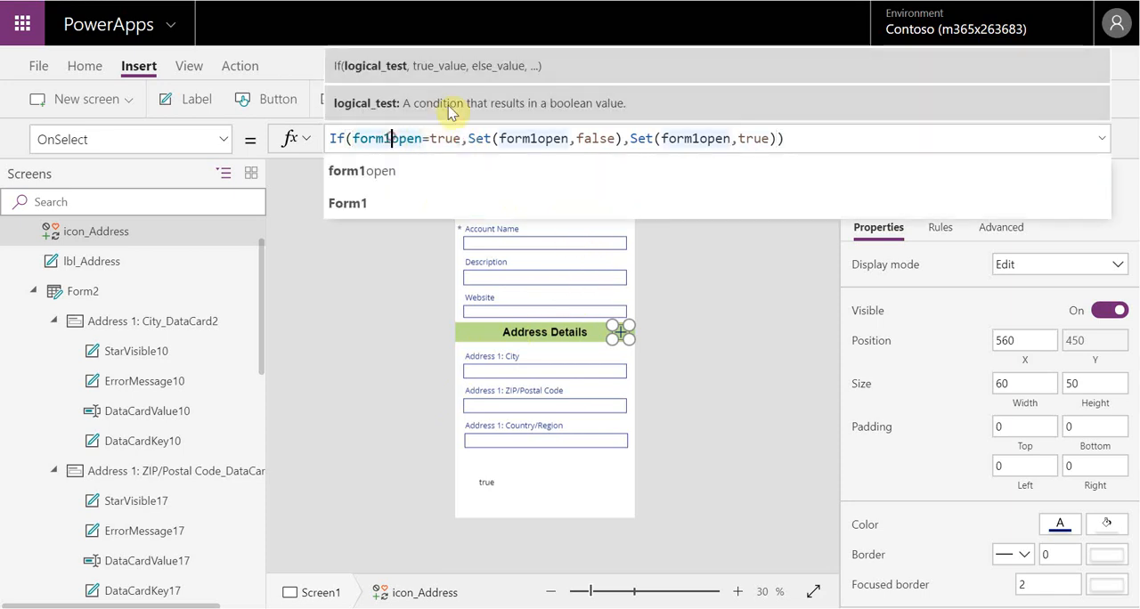
key("BackSpace")
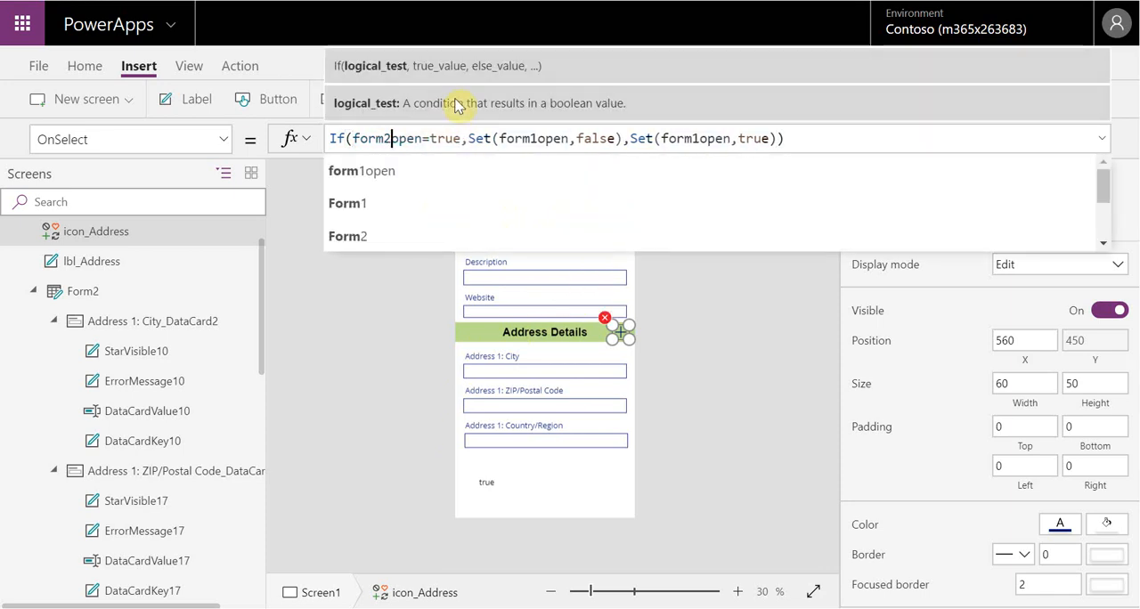
type("2")
left_click(538, 138)
key("BackSpace")
type("2")
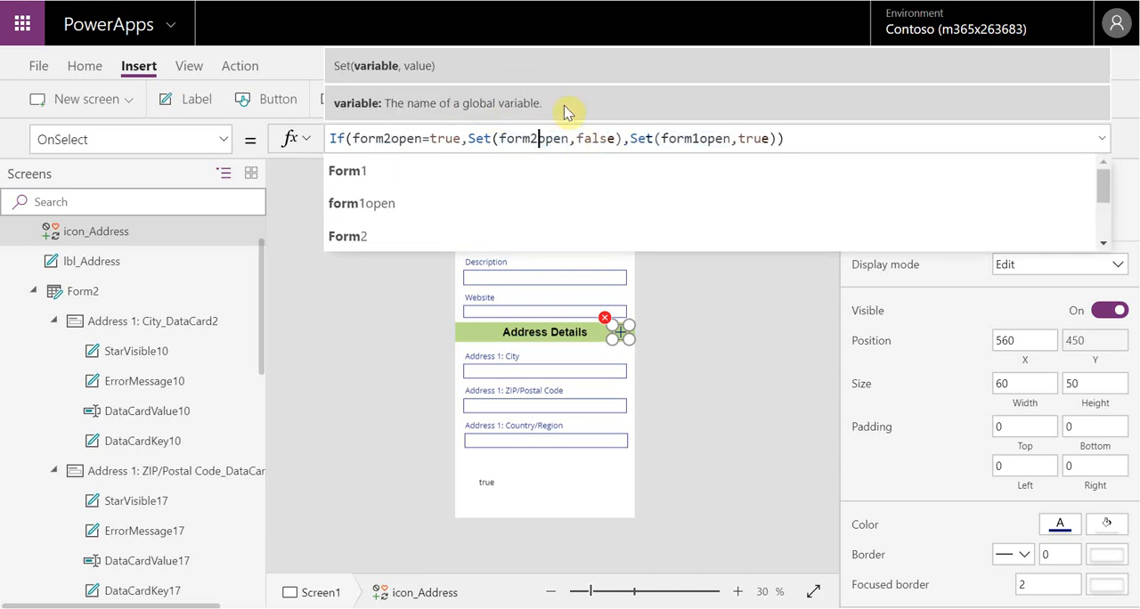
left_click(702, 139)
key("BackSpace")
type("2")
left_click(743, 333)
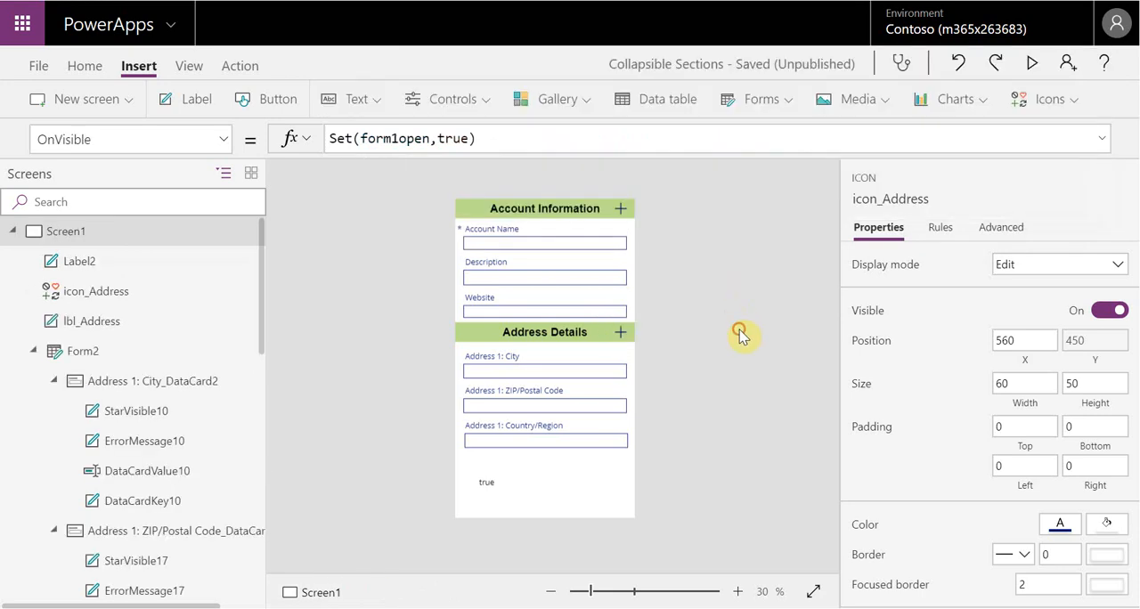
Copy the complete Visible formula of Form1, the Account Information form
left_click(621, 335)
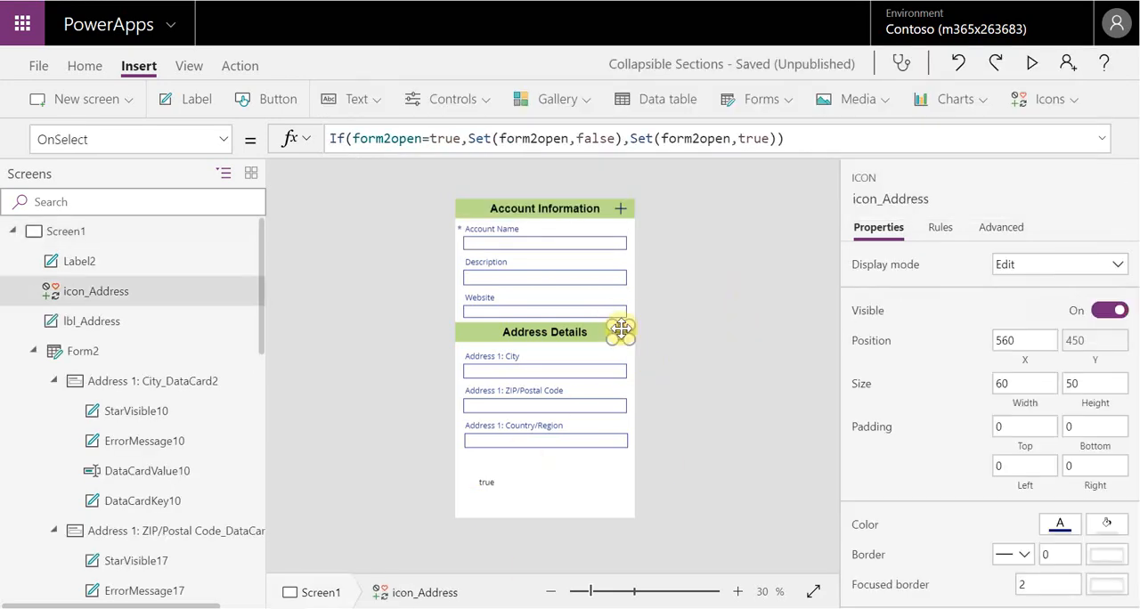
left_click(609, 459)
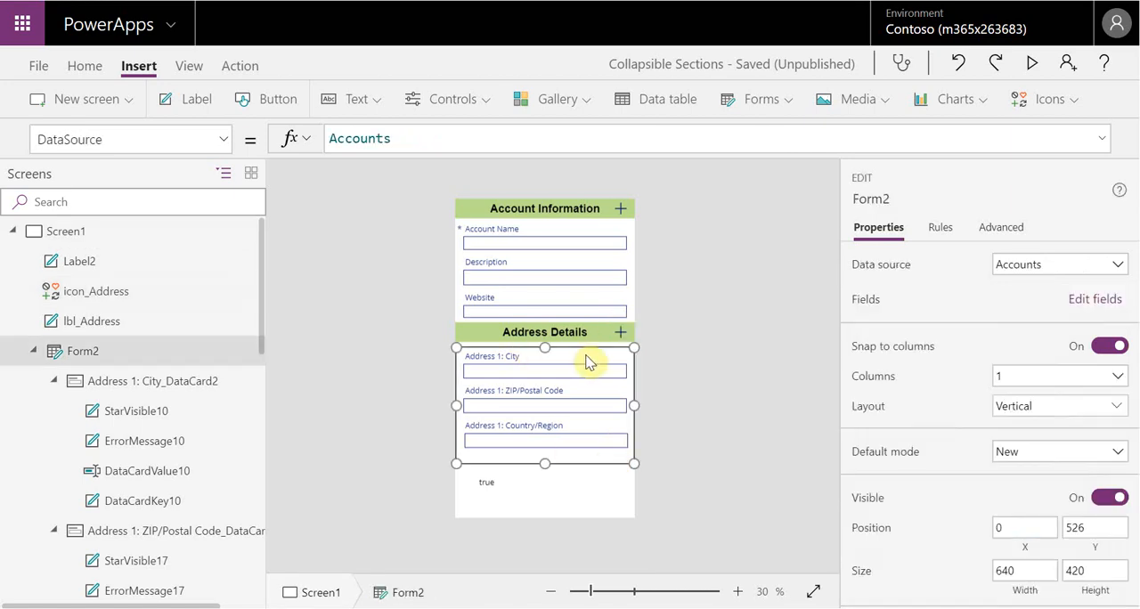
left_click(633, 305)
left_click(629, 226)
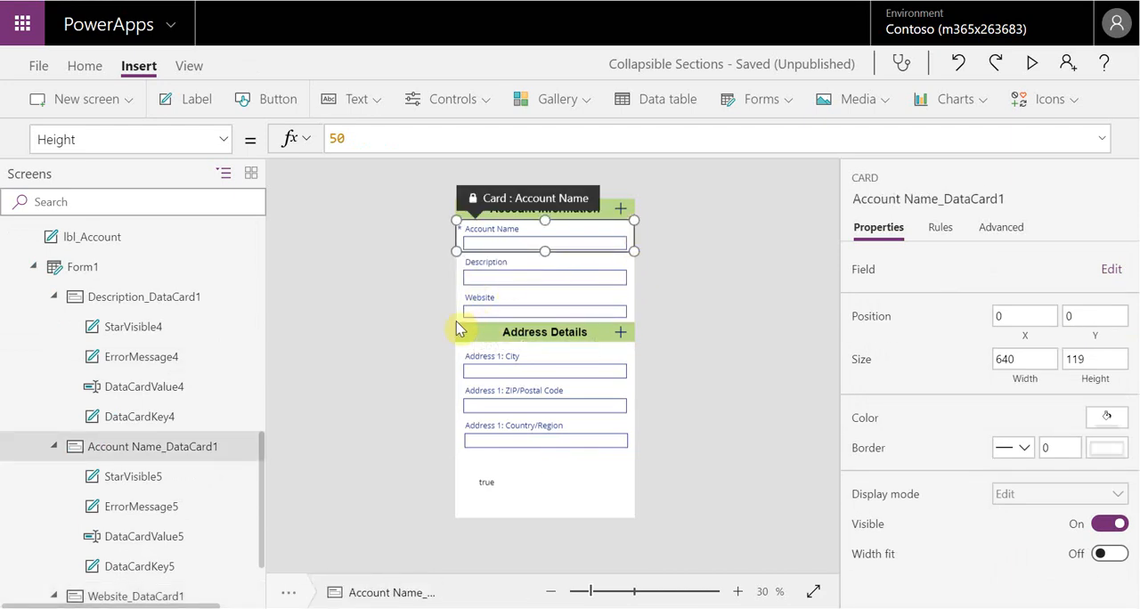
left_click(85, 274)
left_click_drag(619, 139, 322, 140)
key("ctrl+c")
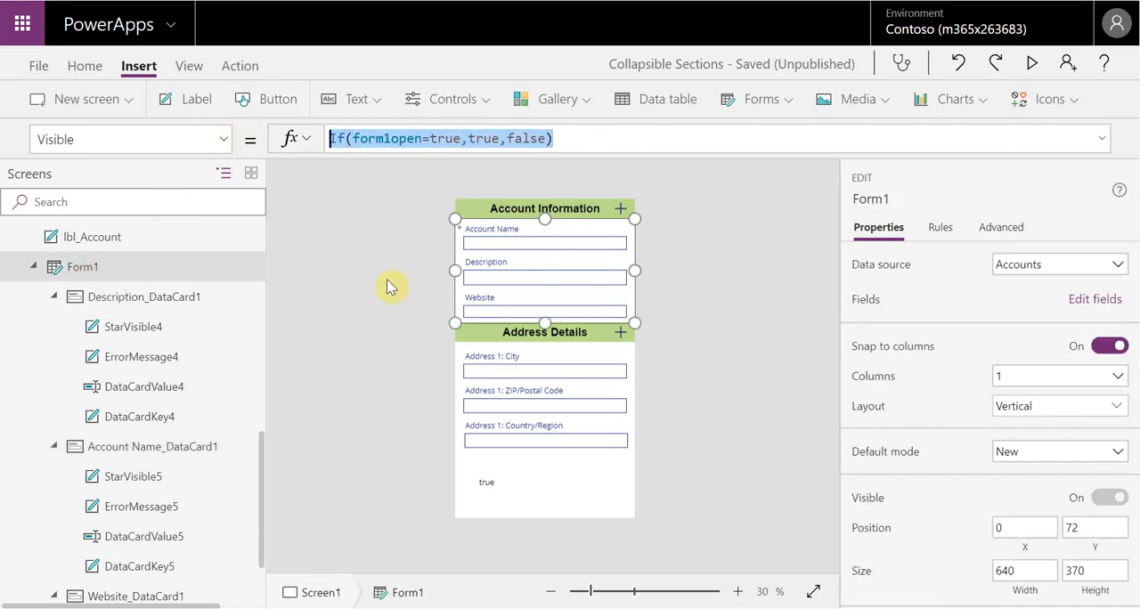
Replace the Visible value of Form2, the Address Details form, with the copied formula If(form1open=true,true,false)
left_click(570, 461)
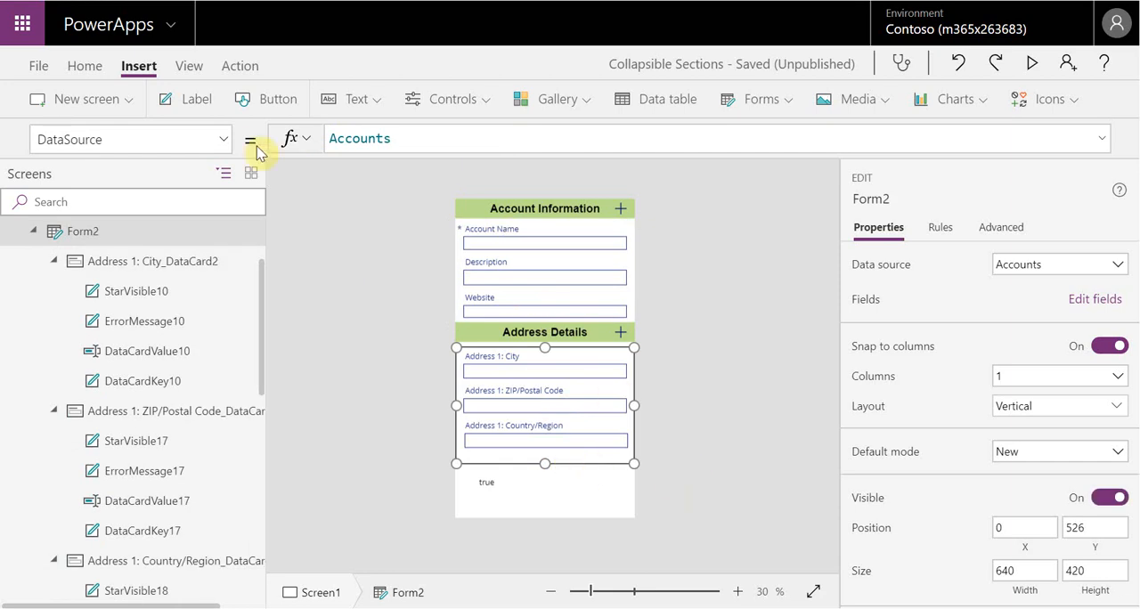
left_click(223, 139)
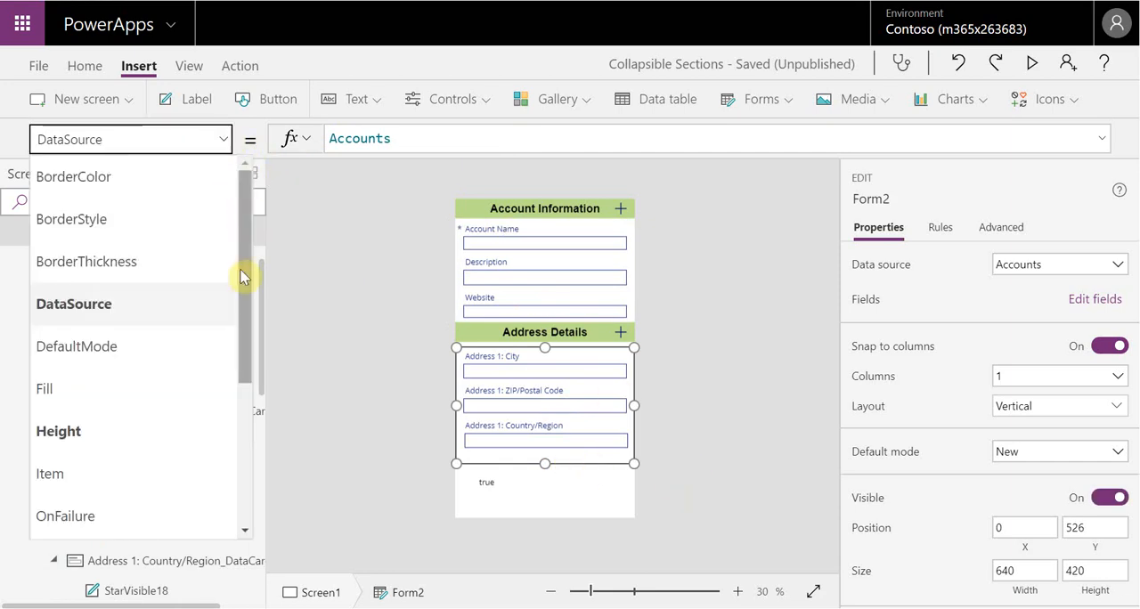
left_click_drag(244, 278, 257, 436)
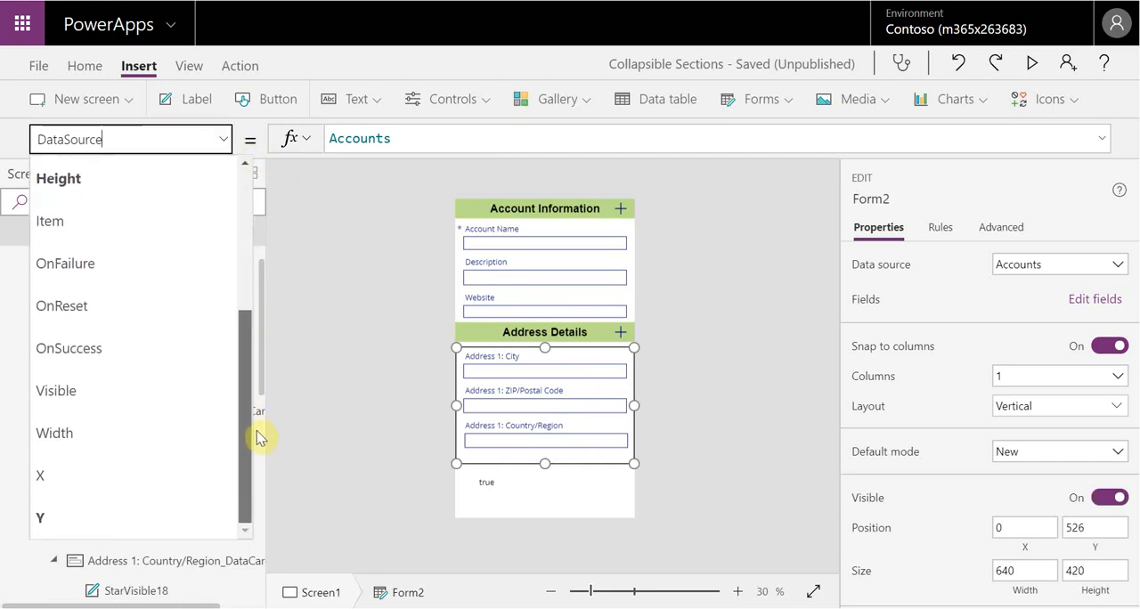
left_click(184, 387)
double_click(355, 138)
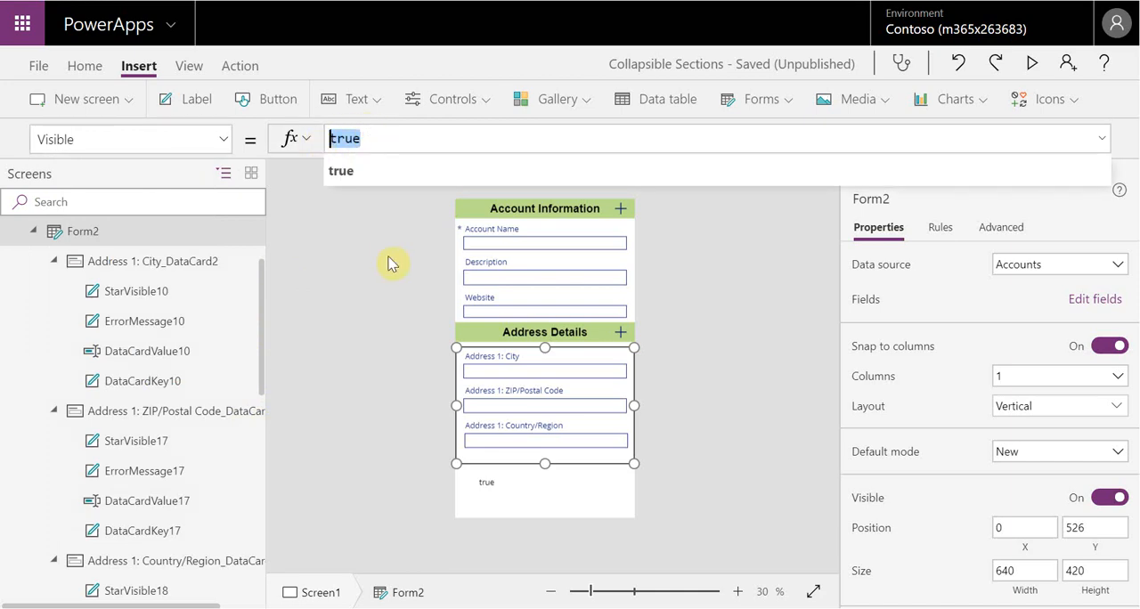
key("ctrl+v")
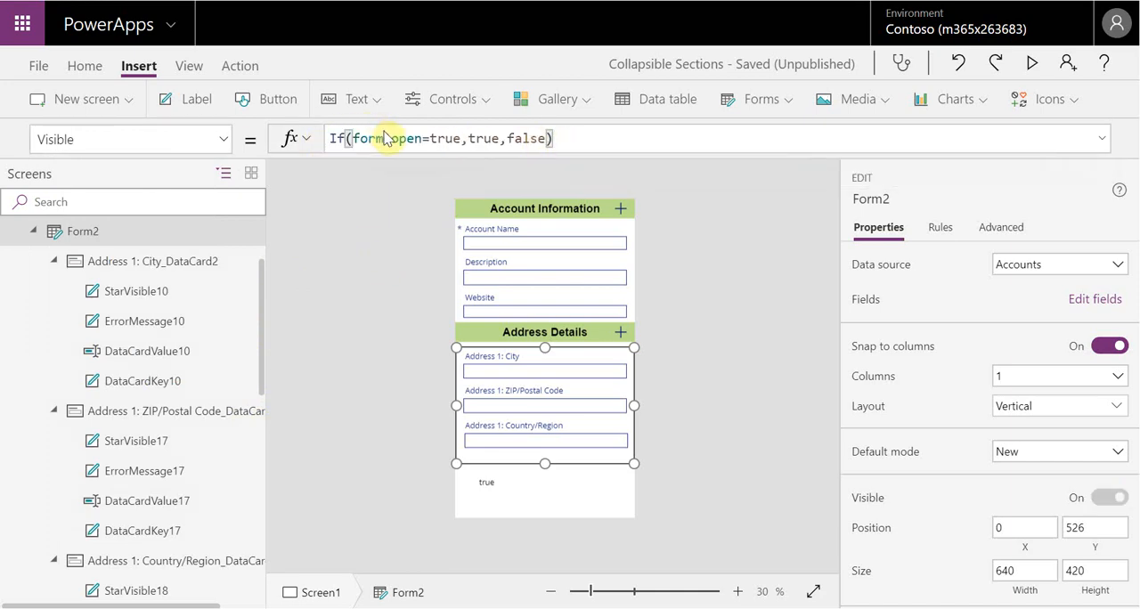
Change the form1open reference in Form2's Visible formula to form2open
left_click(393, 138)
key("BackSpace")
type("2")
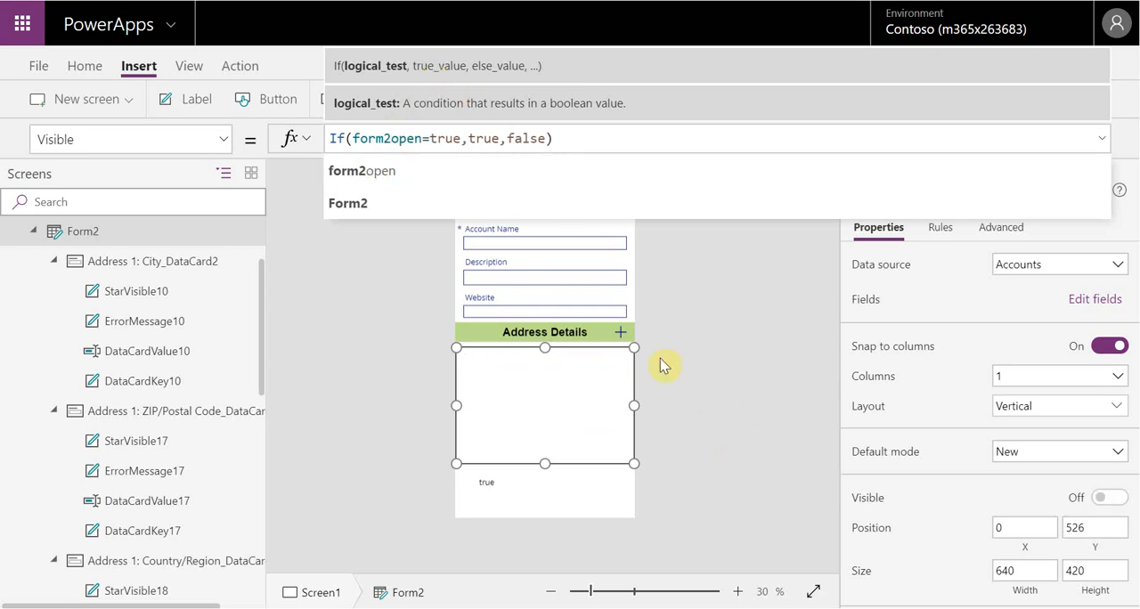
left_click(727, 361)
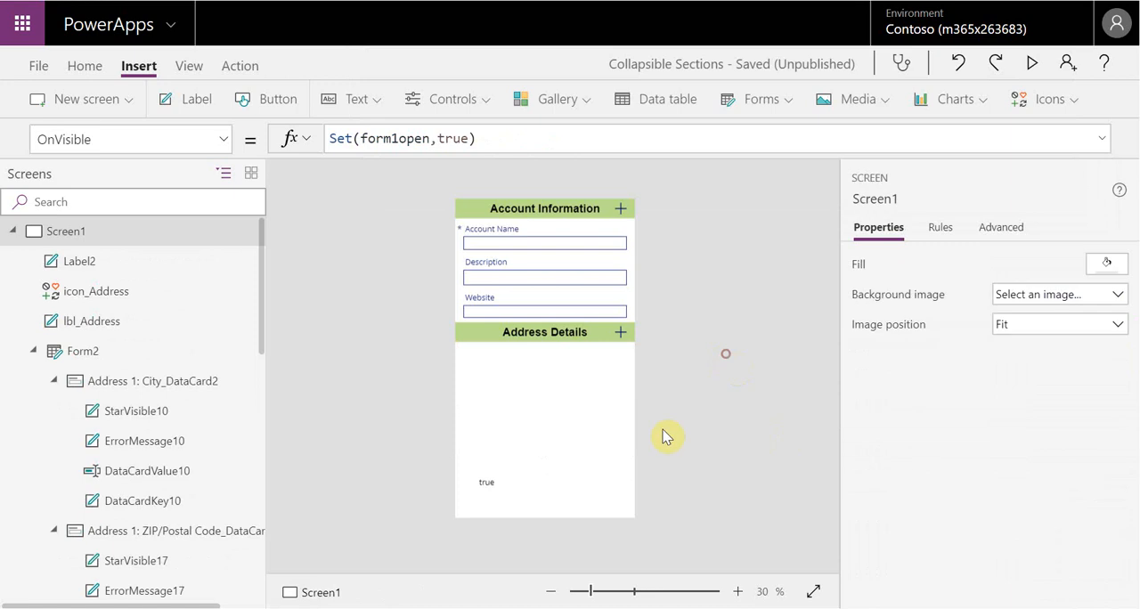
Preview the app, toggle the Address Details section several times with its header icon, and return to the canvas
left_click(621, 332)
left_click(729, 353)
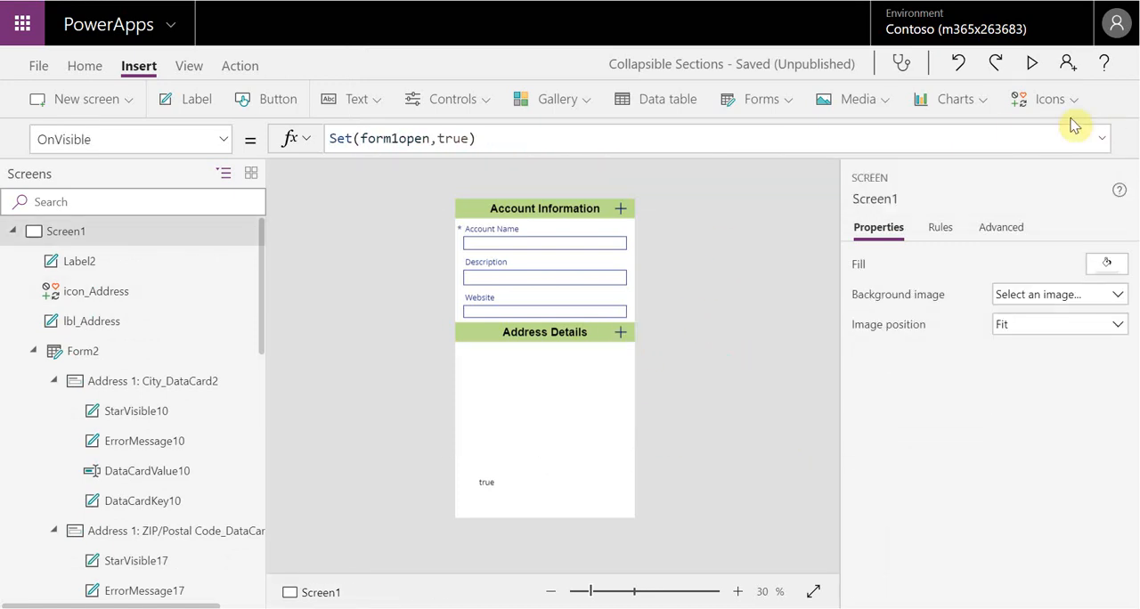
left_click(1032, 63)
left_click(714, 259)
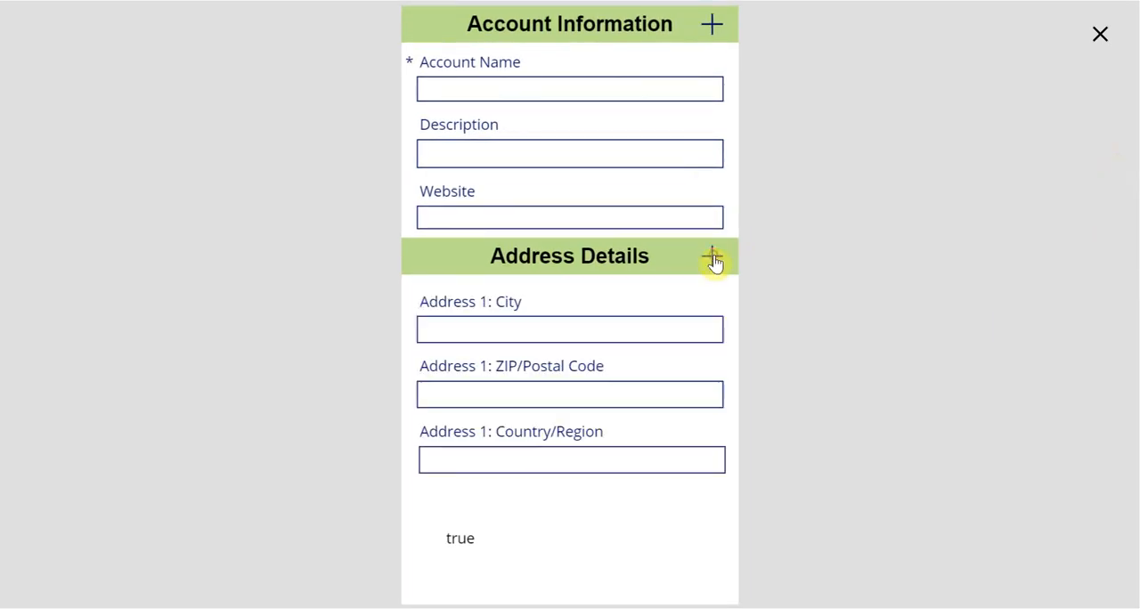
left_click(714, 258)
left_click(714, 258)
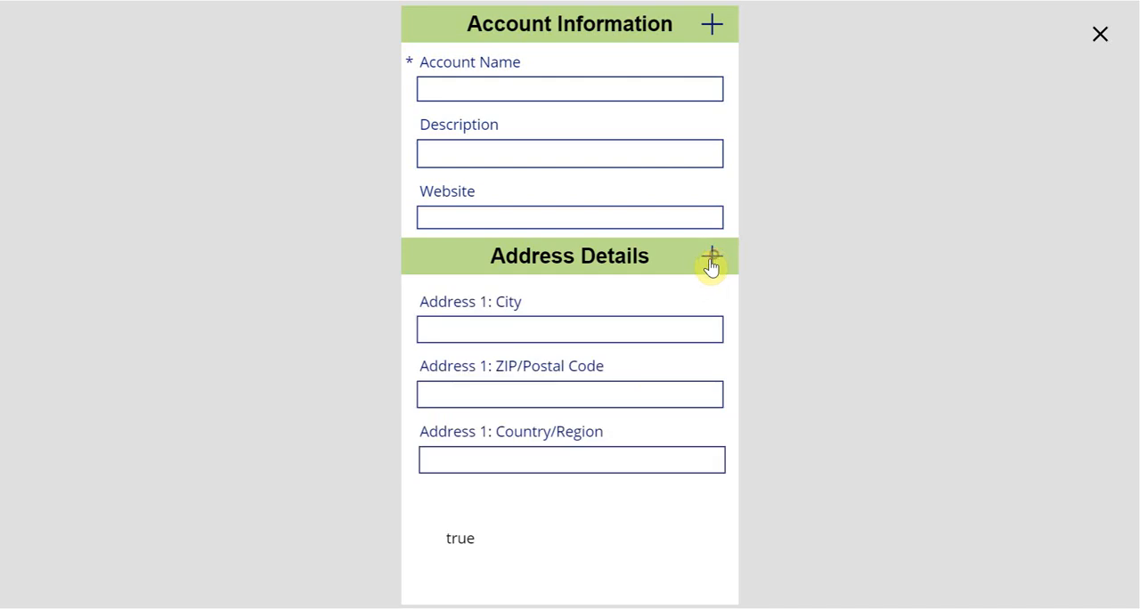
left_click(1101, 37)
left_click(759, 372)
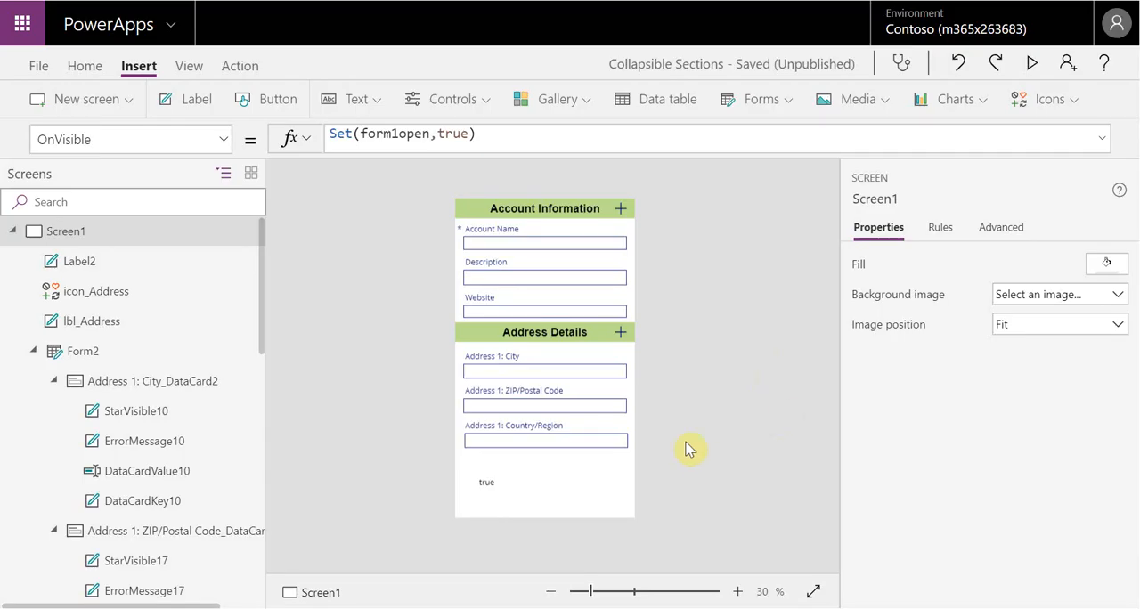
Preview the app again, toggle both the Account Information and Address Details sections with their header icons, and return to the canvas
left_click(1031, 63)
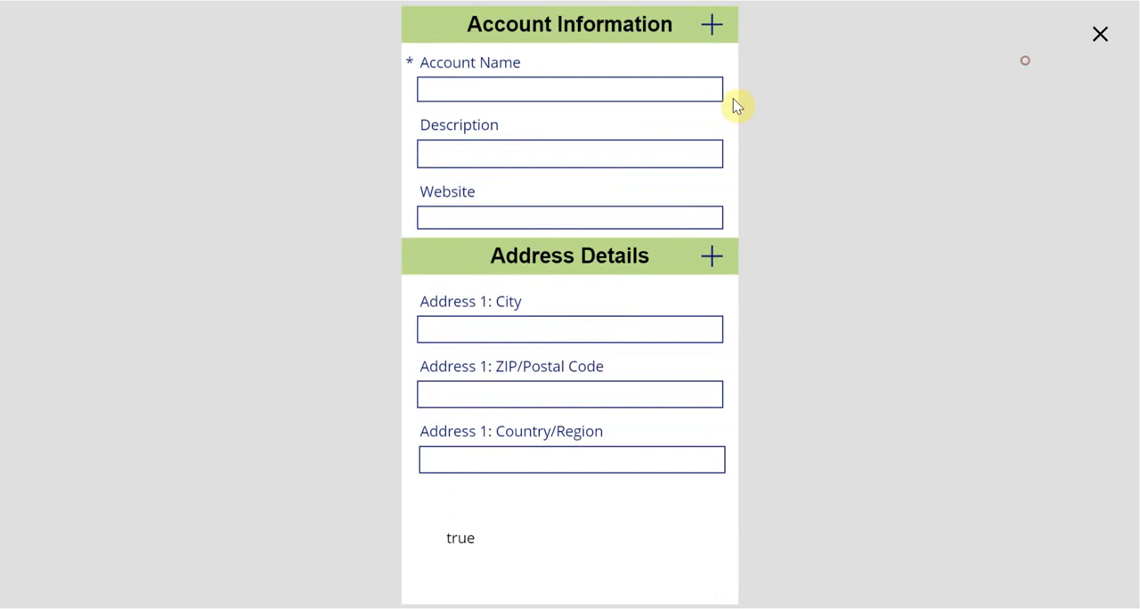
left_click(711, 25)
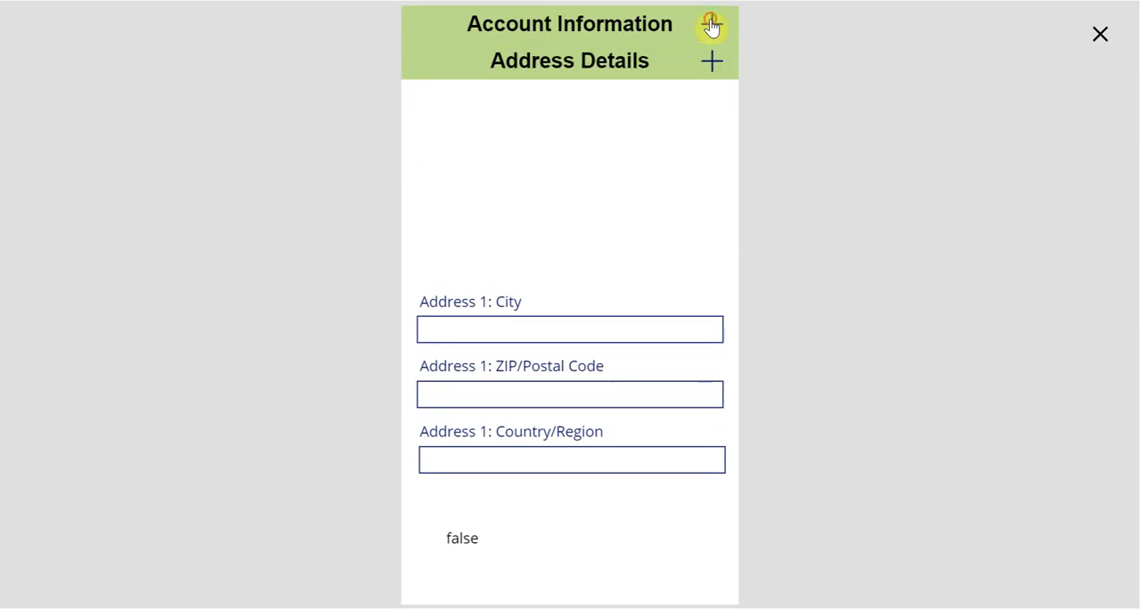
left_click(711, 25)
left_click(708, 259)
left_click(709, 260)
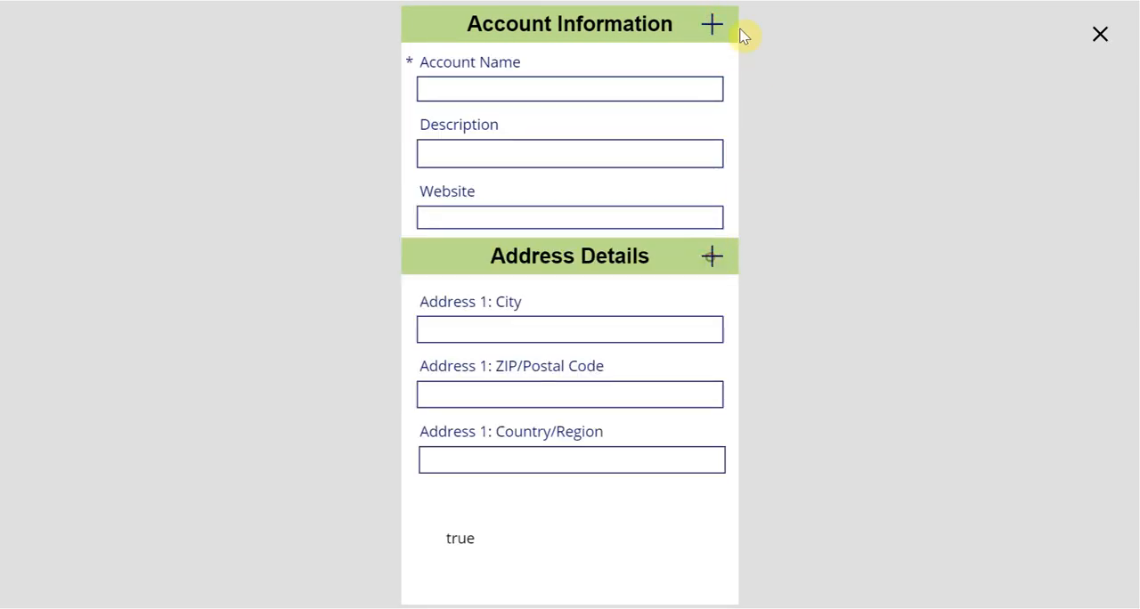
left_click(714, 28)
left_click(716, 31)
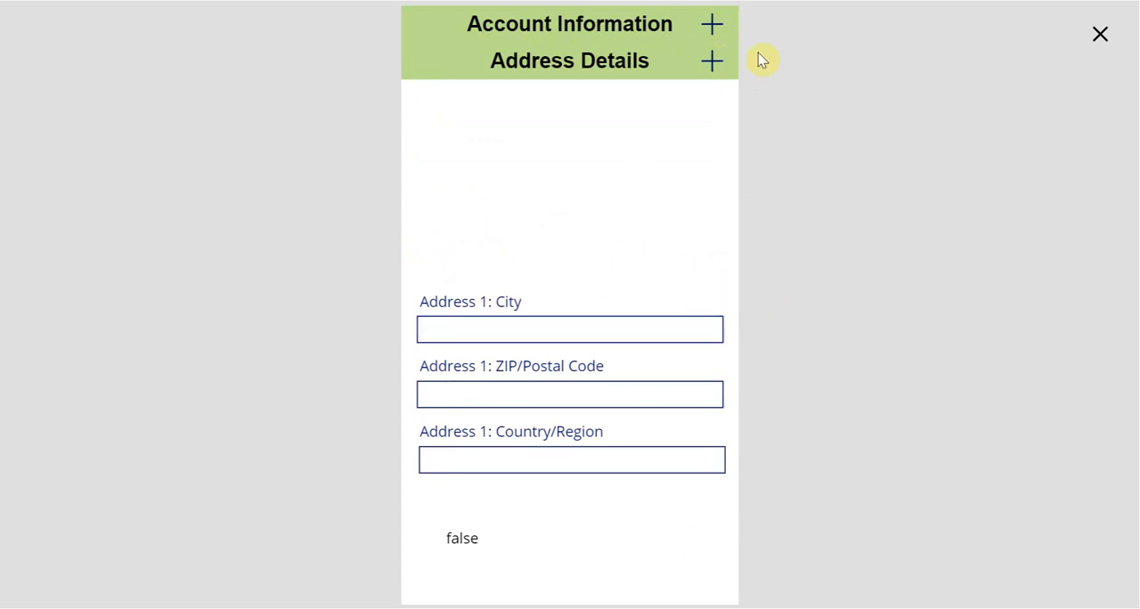
left_click(1102, 36)
left_click(724, 367)
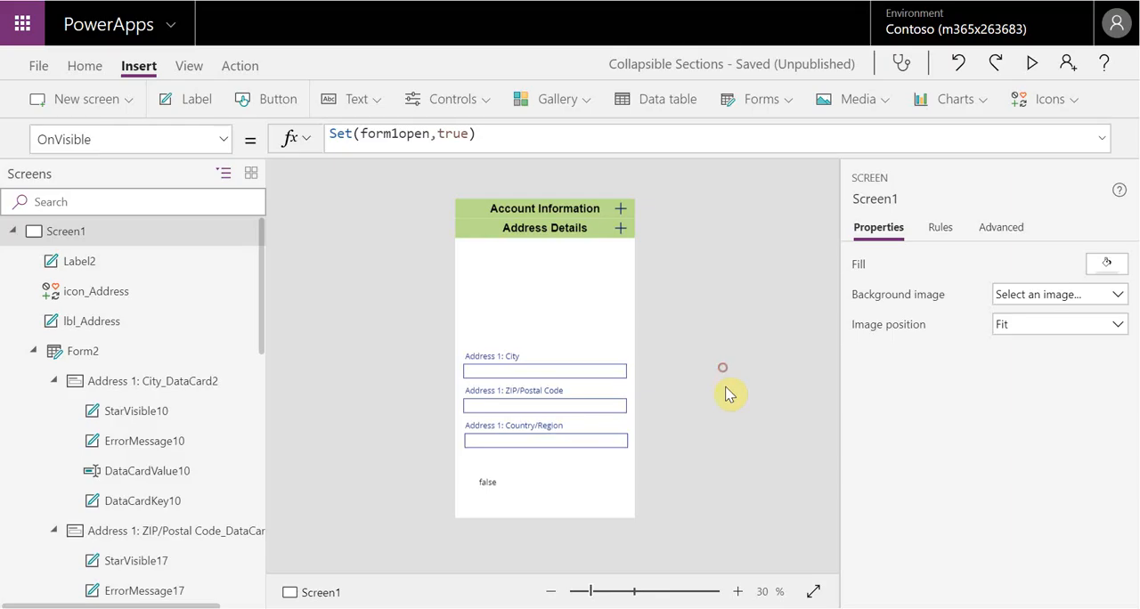
Replace the fixed Y value of Form2 with a reference to the Address Details header label's position, lbl_Address.Y
left_click(602, 353)
left_click(566, 472)
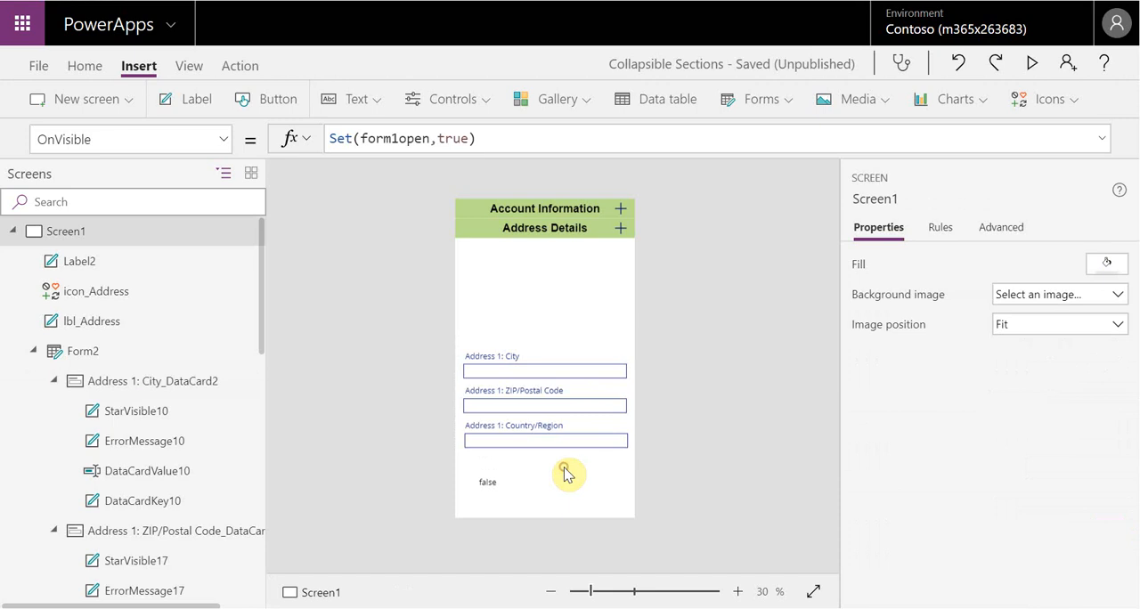
left_click(153, 350)
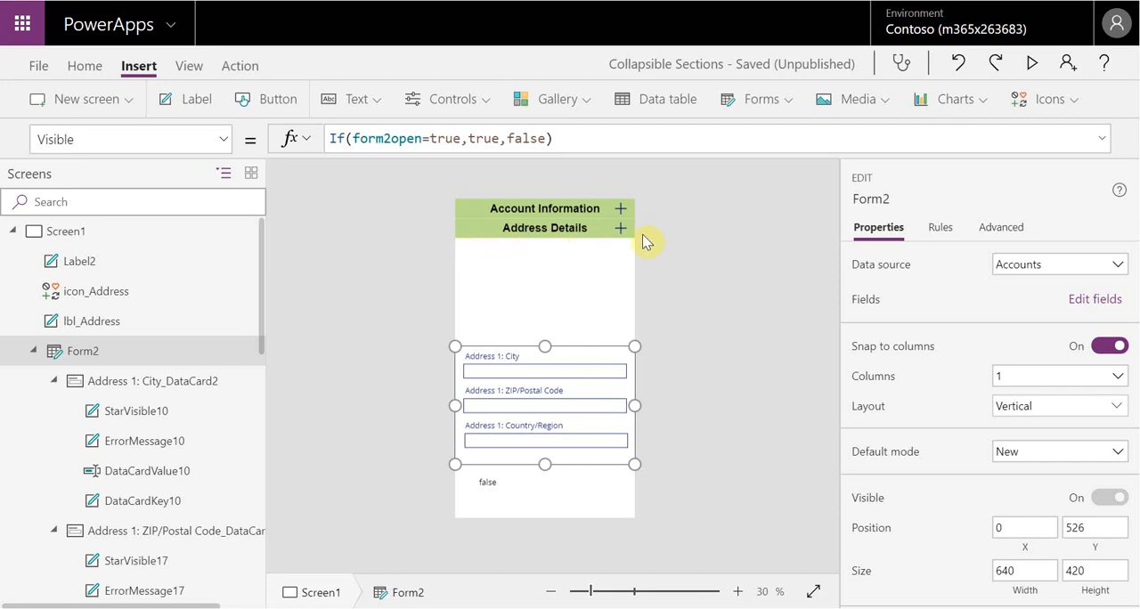
left_click(223, 141)
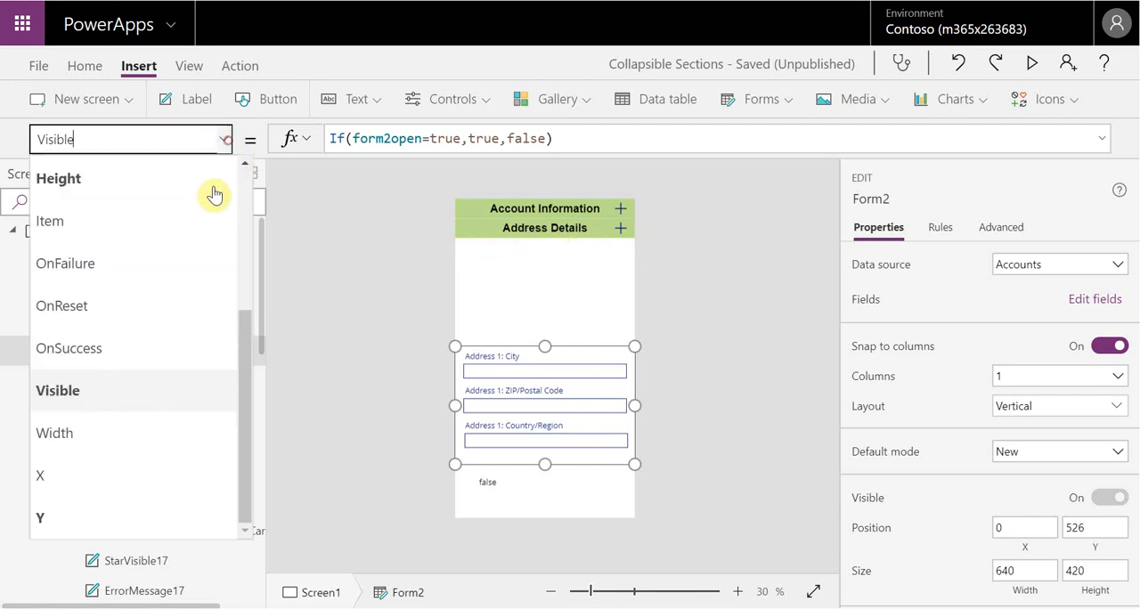
left_click(224, 508)
left_click_drag(394, 138, 306, 144)
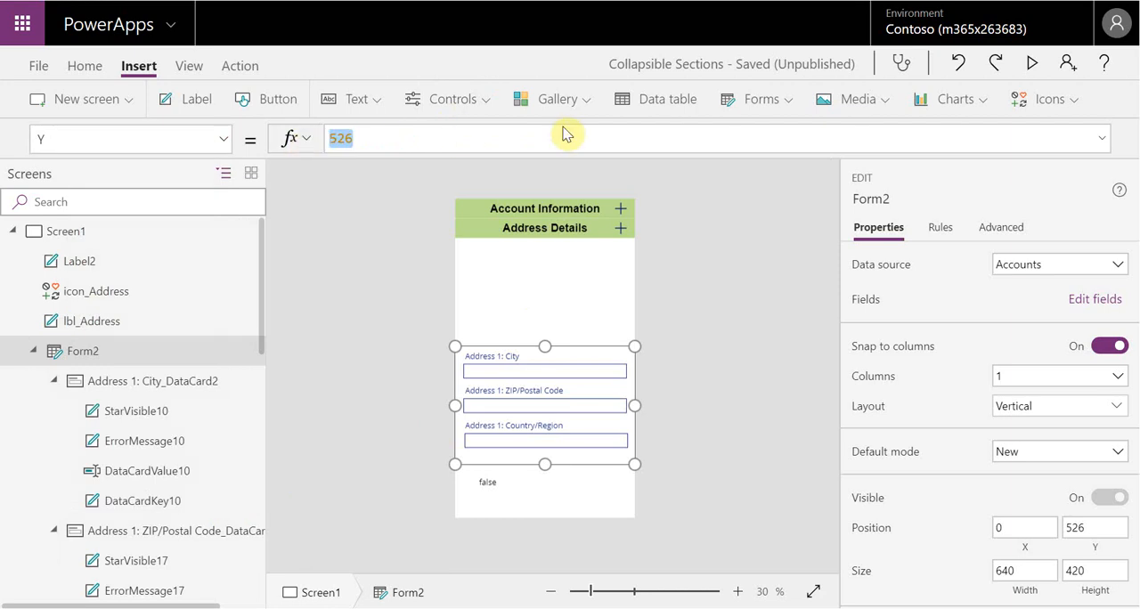
type("lbl")
key("Down")
key("Down")
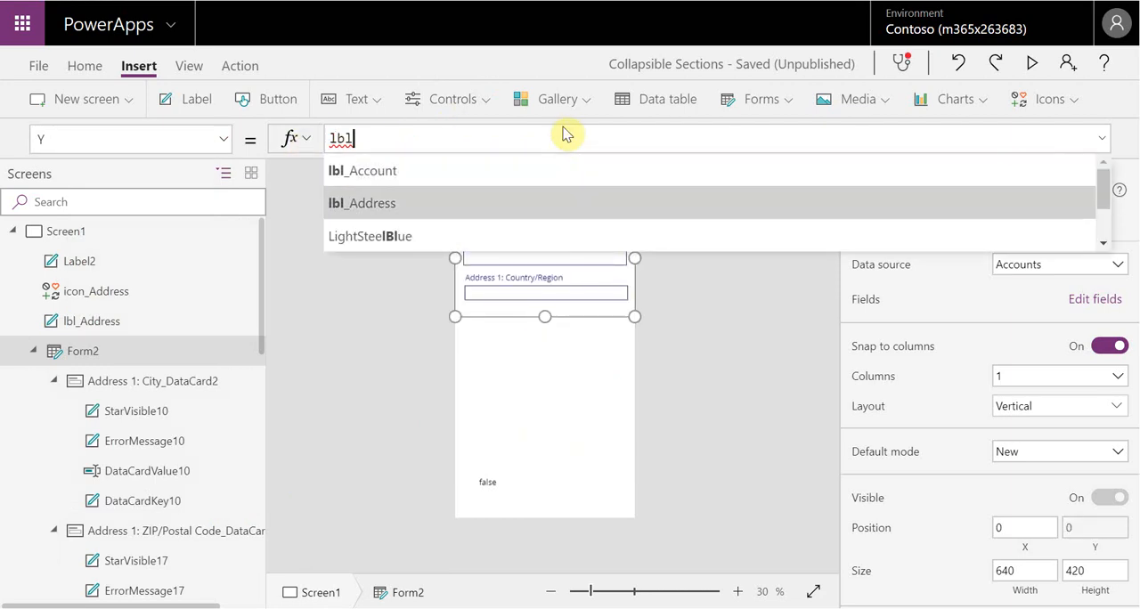
key("Return")
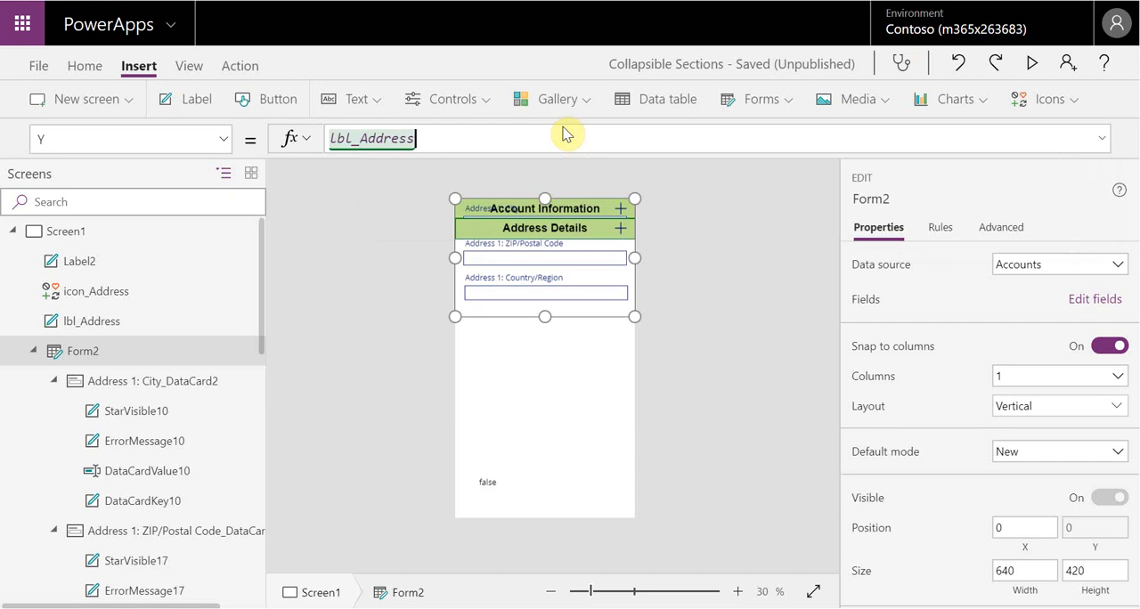
type(".y")
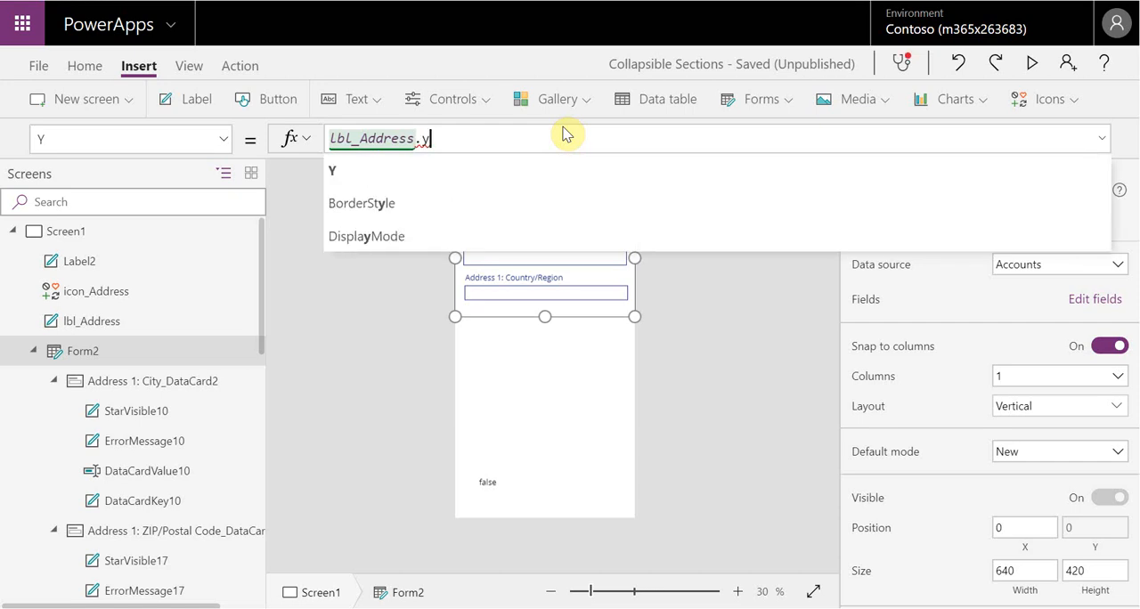
type("+")
type("lbl_ad")
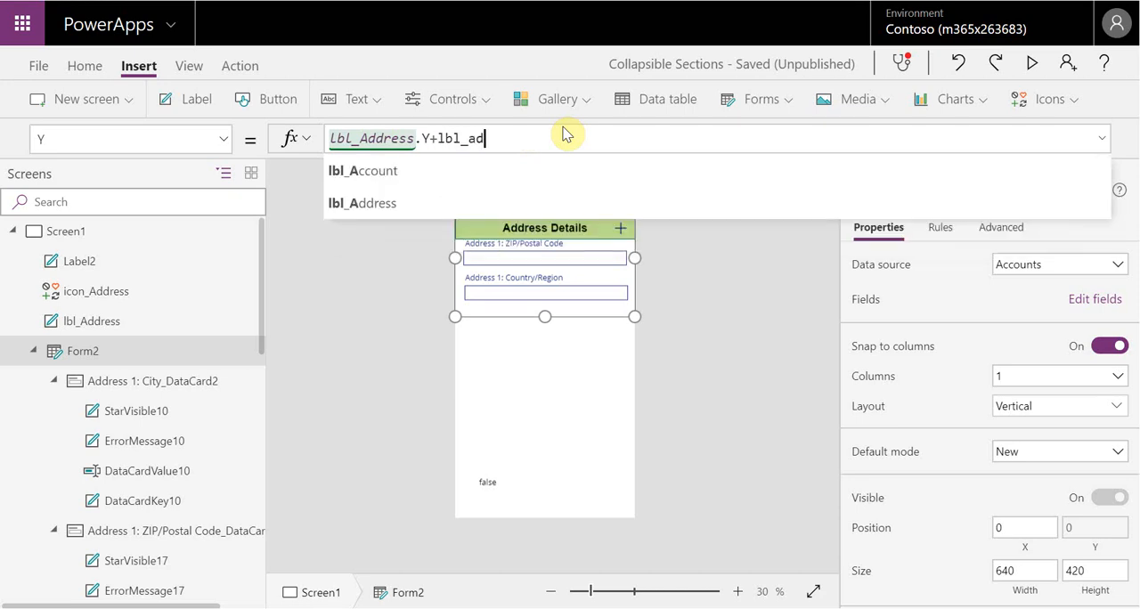
type("dress")
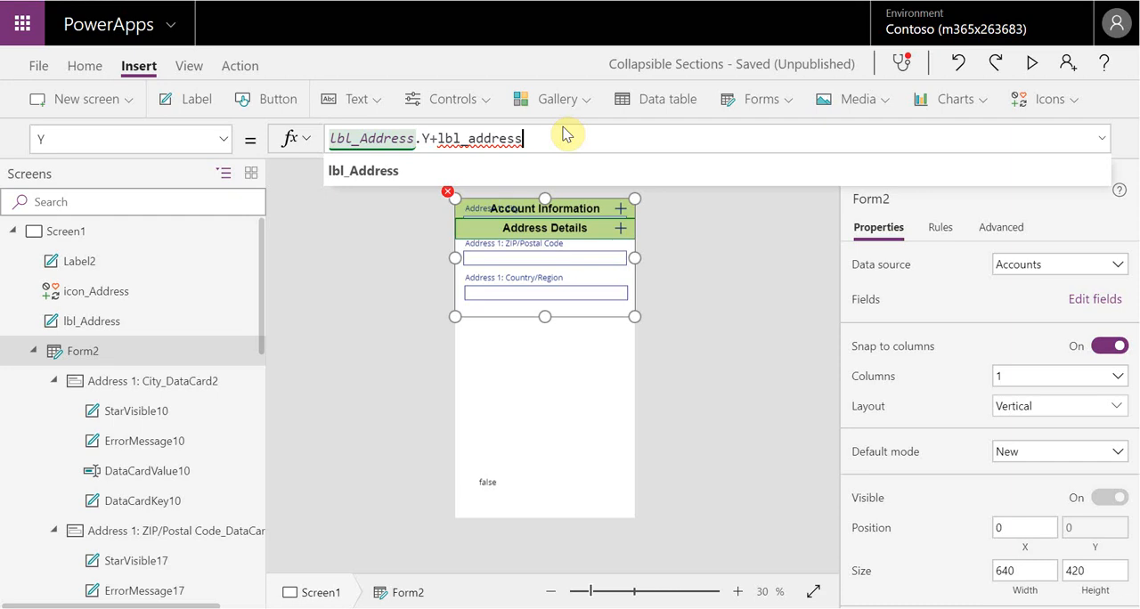
type(".heigh")
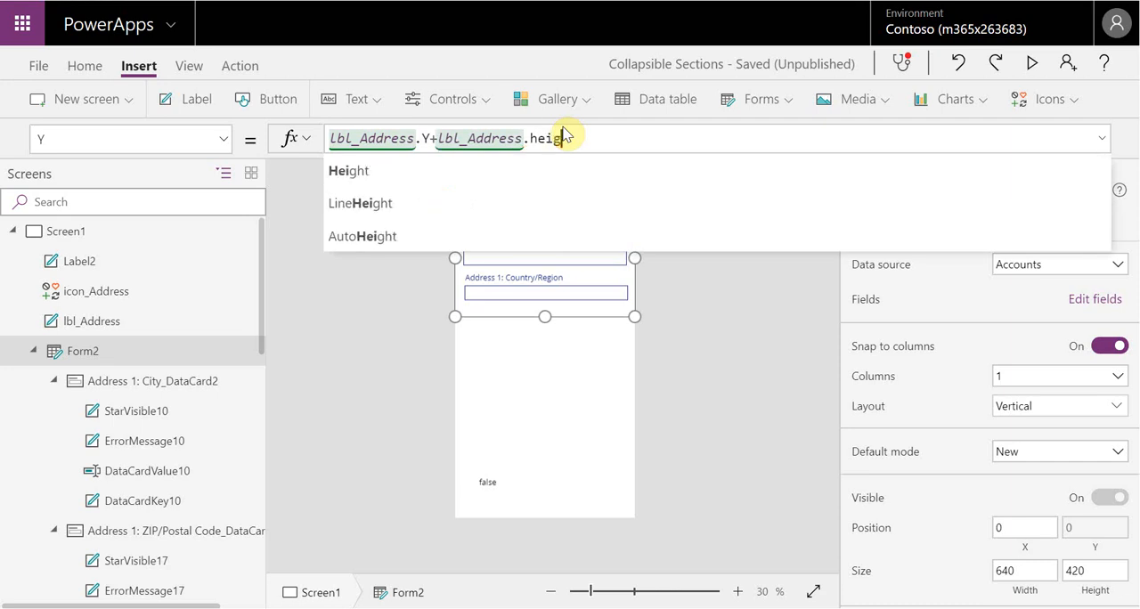
type("t")
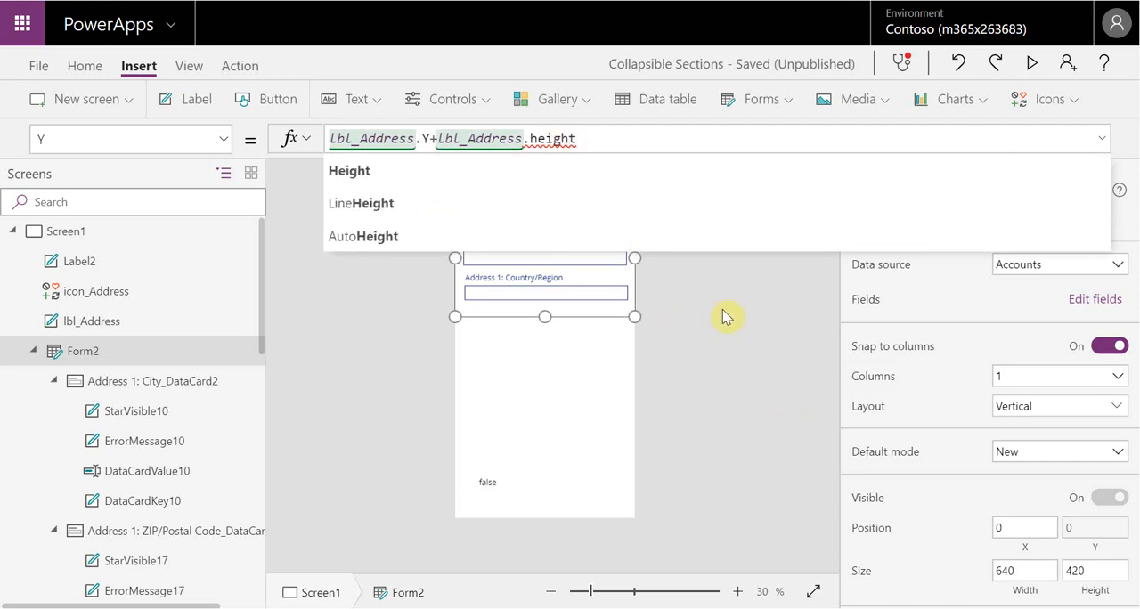
Extend Form2's Y formula with the header label's height so it reads lbl_Address.Y+lbl_Address.Height
left_click(473, 178)
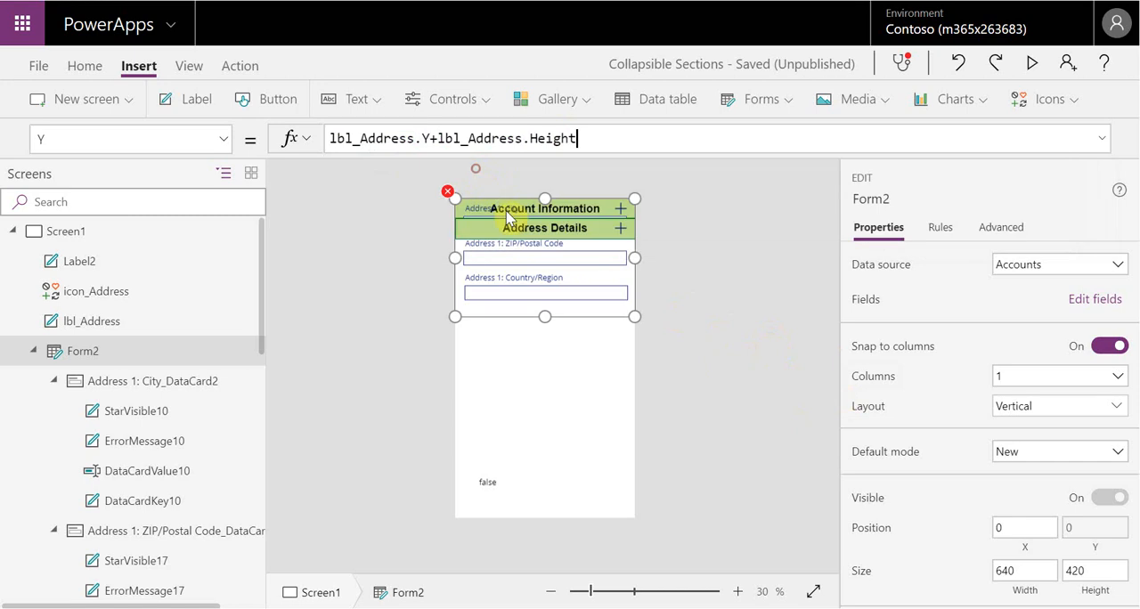
left_click(723, 339)
Preview the app and toggle both sections with their header icons to check how the Address Details form is repositioned
left_click(1031, 62)
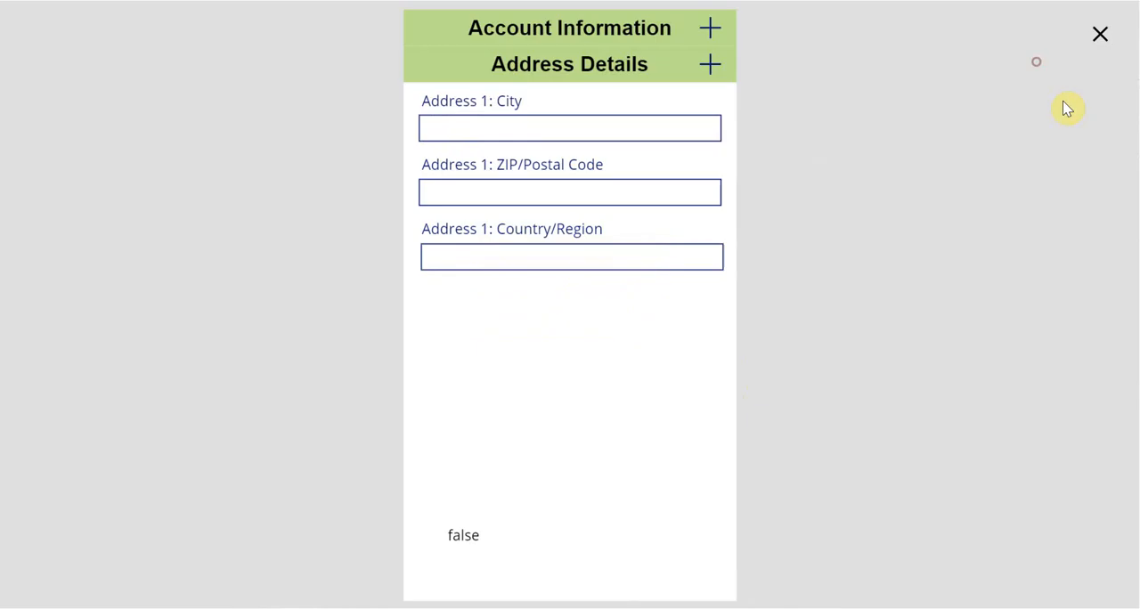
left_click(710, 24)
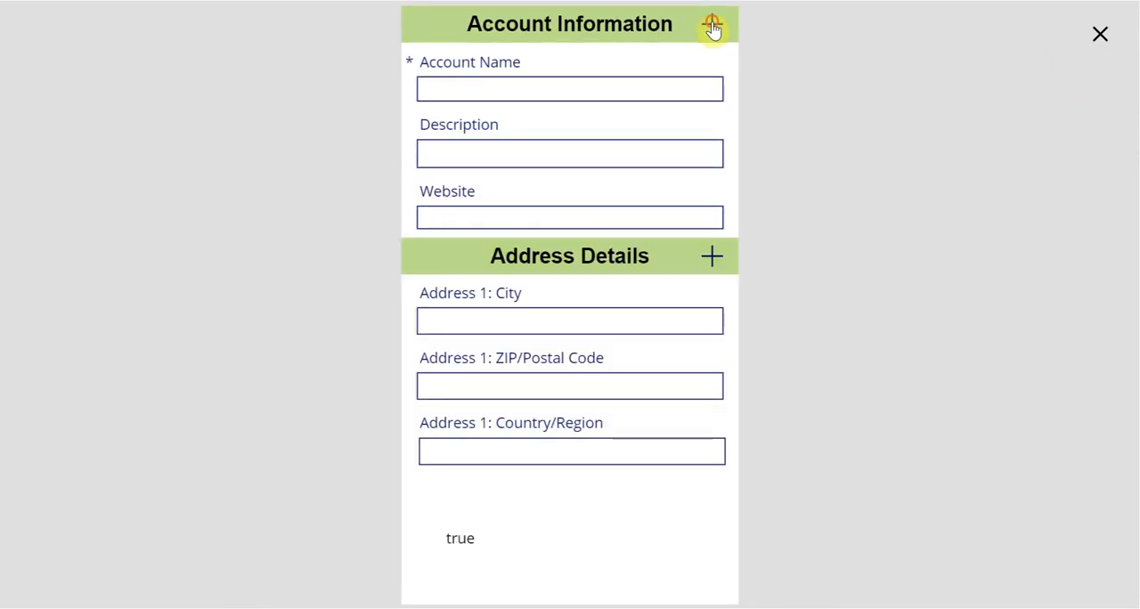
left_click(711, 25)
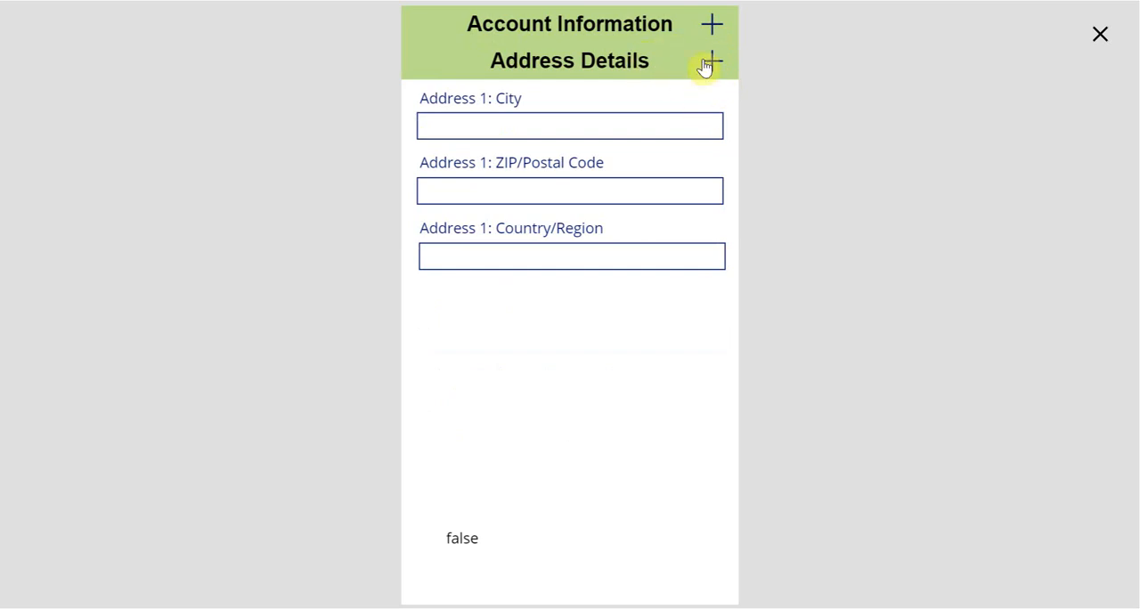
left_click(713, 64)
left_click(712, 66)
left_click(711, 24)
left_click(712, 256)
left_click(711, 259)
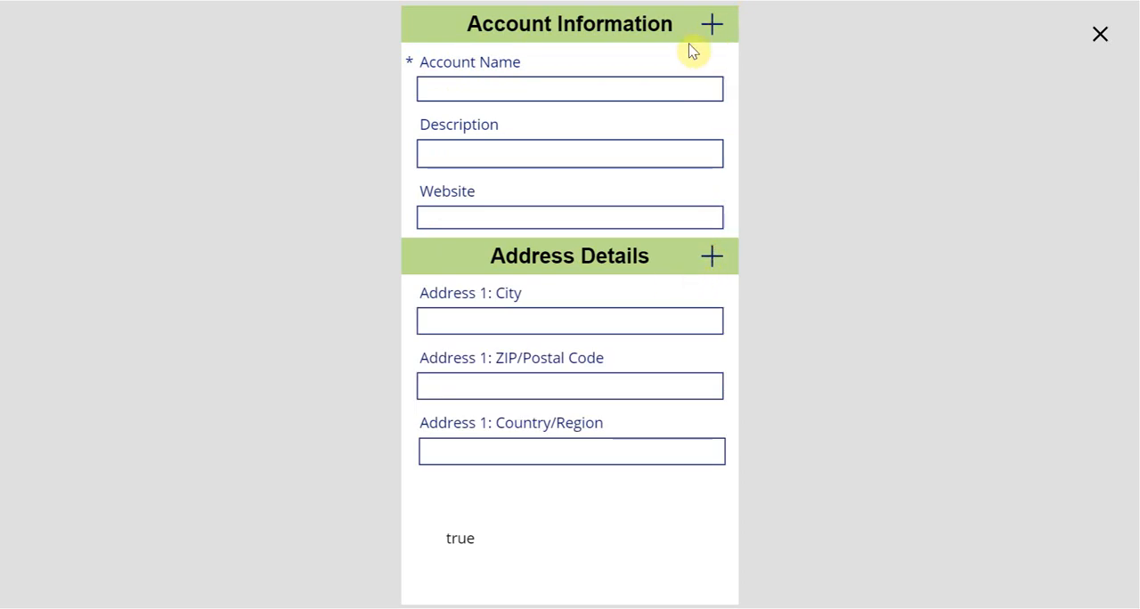
Toggle the Account Information and Address Details sections in the preview with their header icons, and return to the canvas
left_click(712, 27)
left_click(712, 27)
left_click(713, 256)
left_click(713, 28)
left_click(714, 28)
left_click(713, 257)
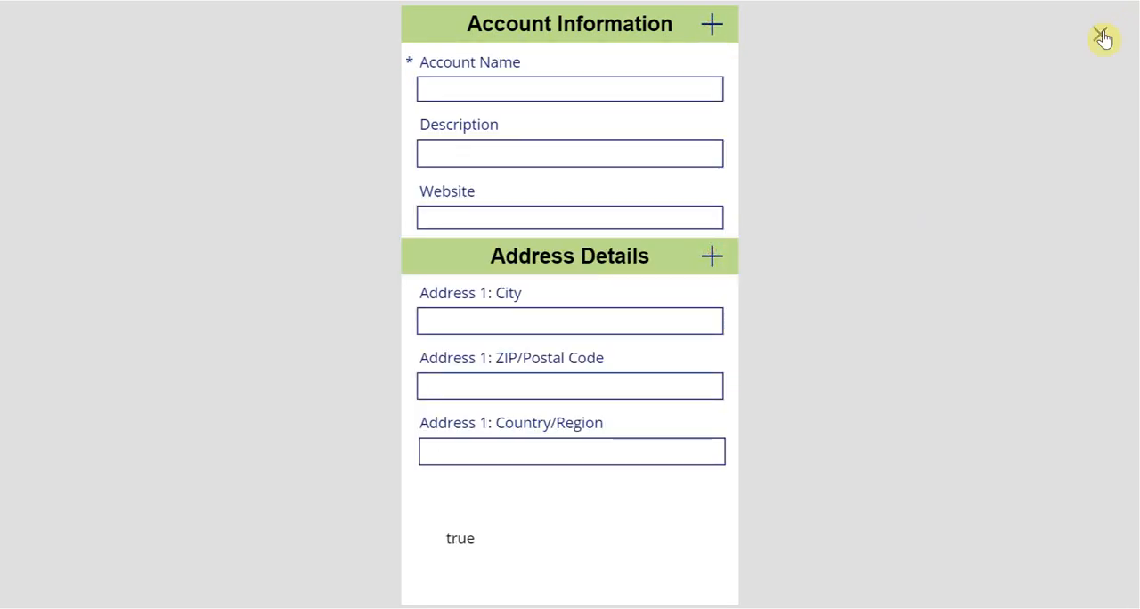
left_click(1102, 36)
left_click(753, 370)
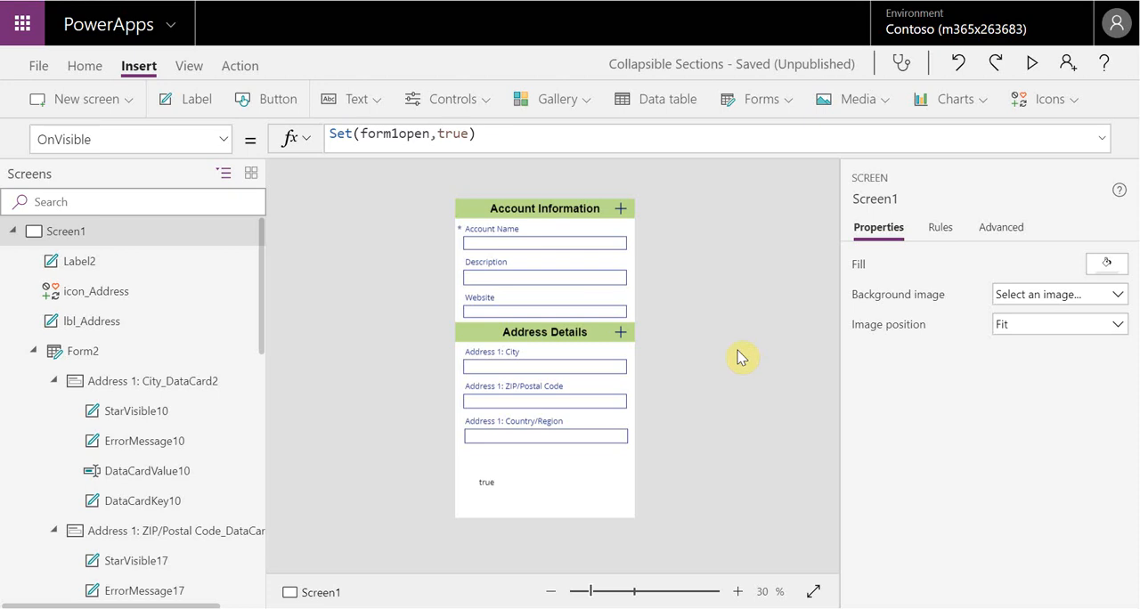
Select Form1 under the Account Information header to review its Visible formula
left_click(635, 314)
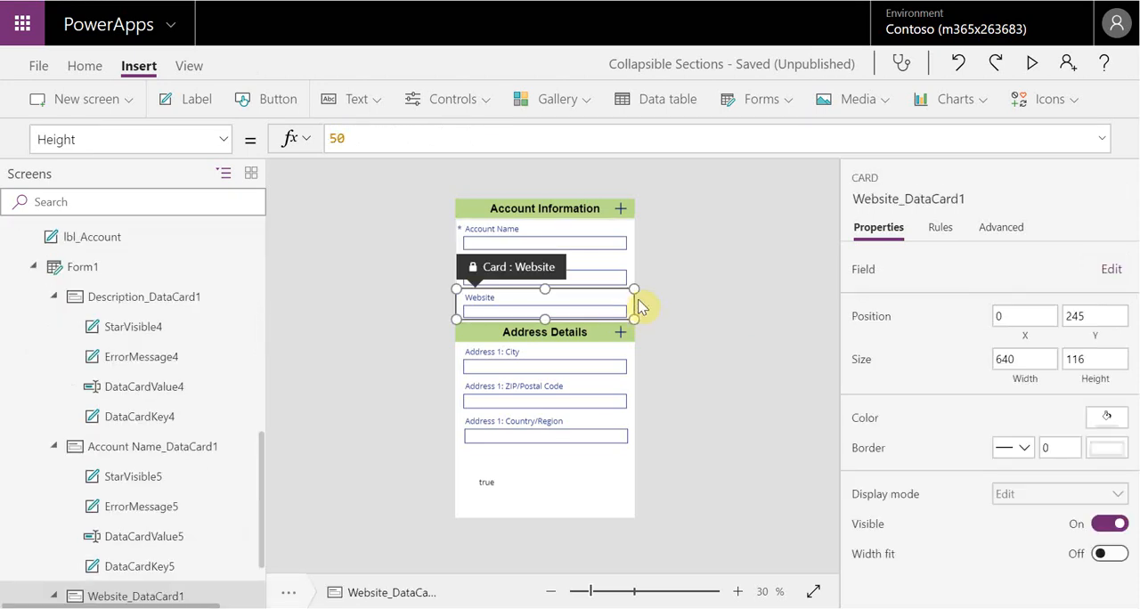
left_click(628, 216)
left_click(122, 266)
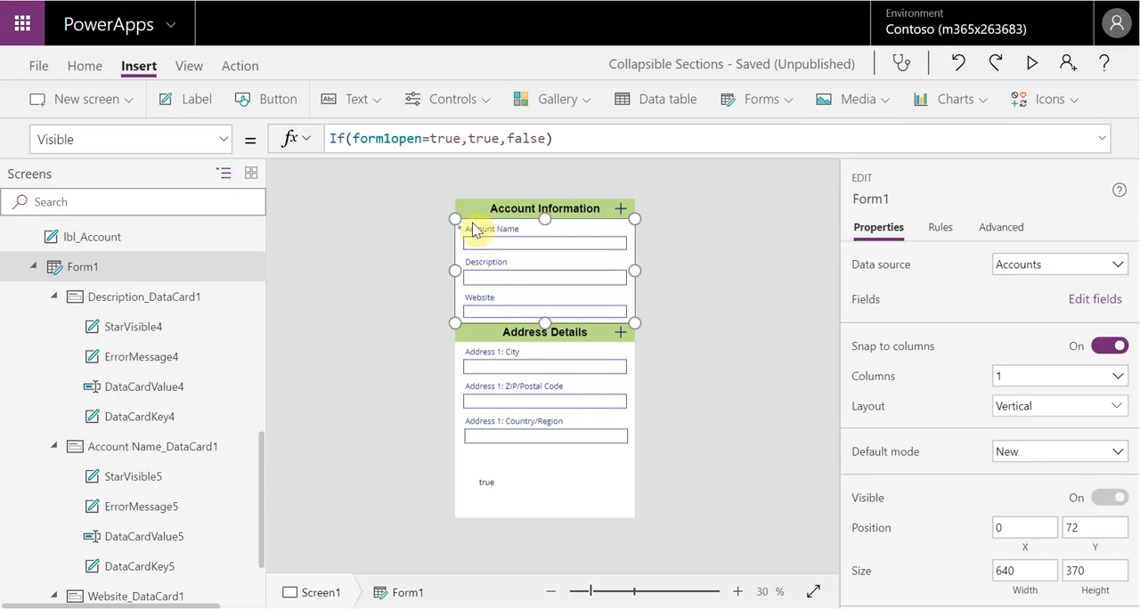
left_click(698, 225)
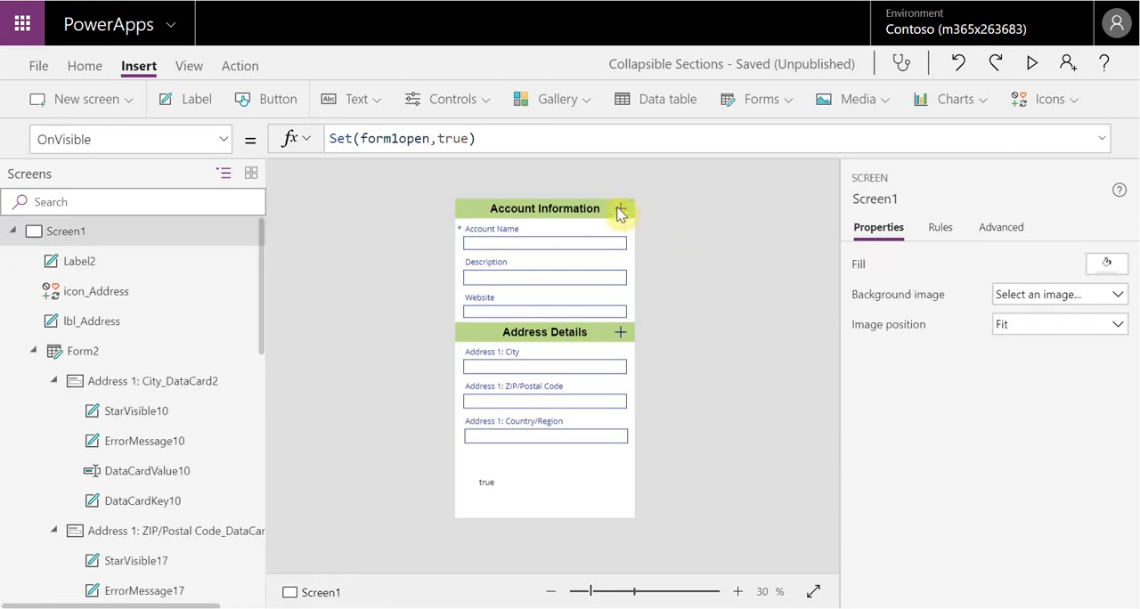
Insert an Up icon and place it in the Account Information header, before the title, at about X 16, Y 3
left_click(627, 211)
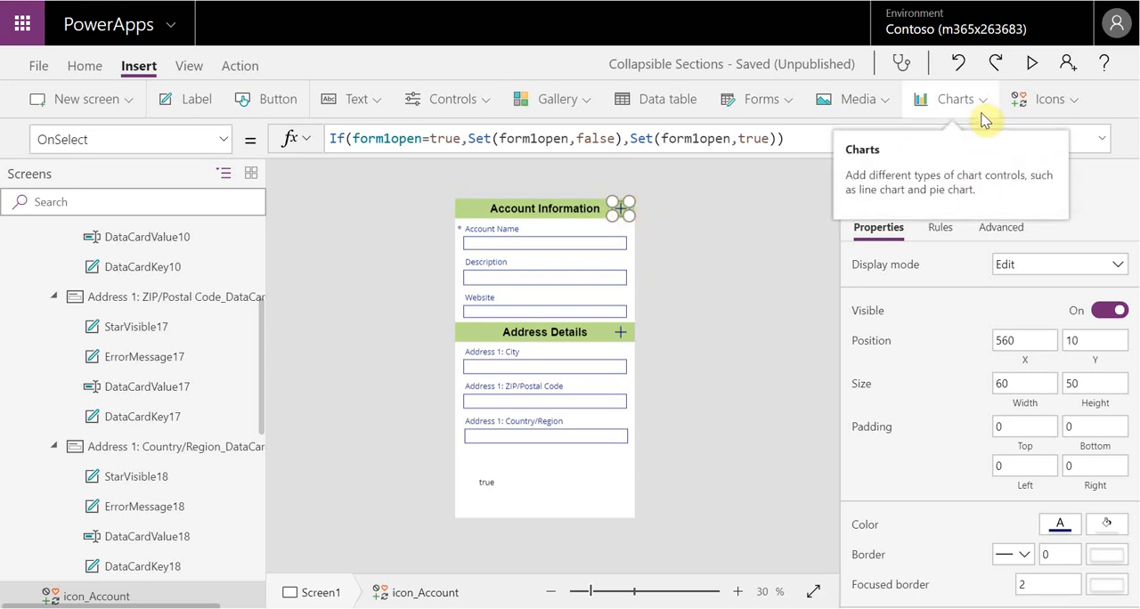
left_click(1072, 101)
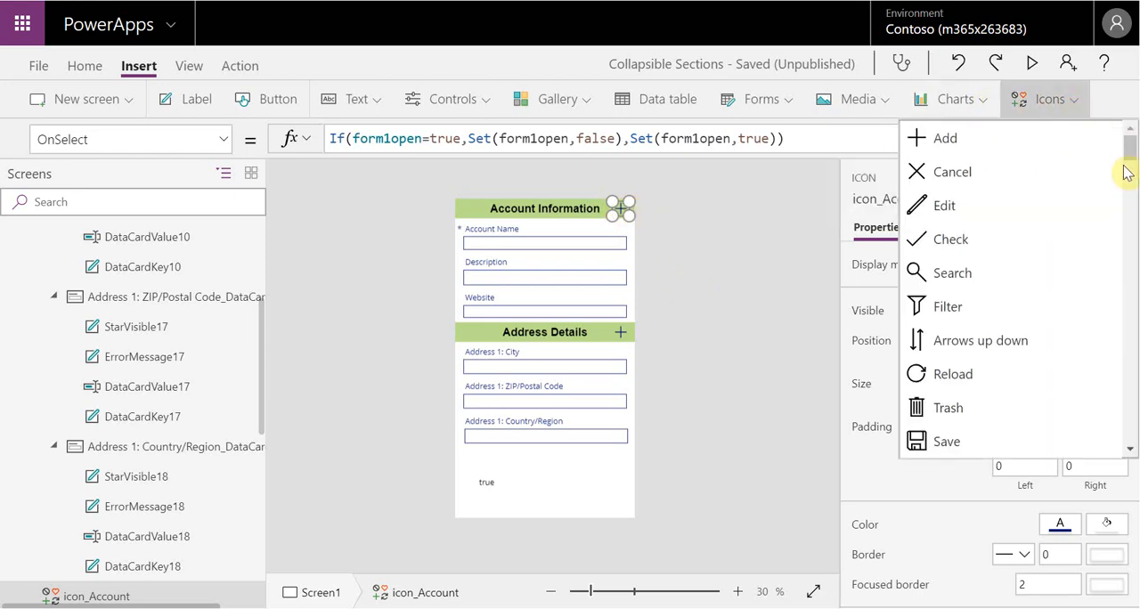
left_click_drag(1125, 148, 1130, 228)
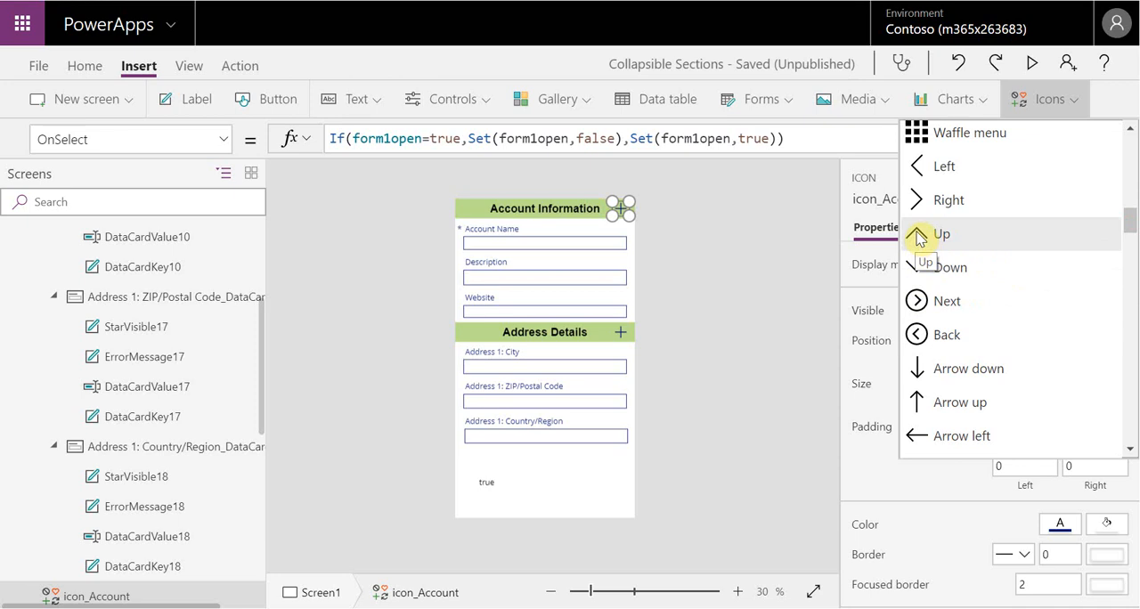
left_click(922, 235)
left_click_drag(475, 220, 469, 210)
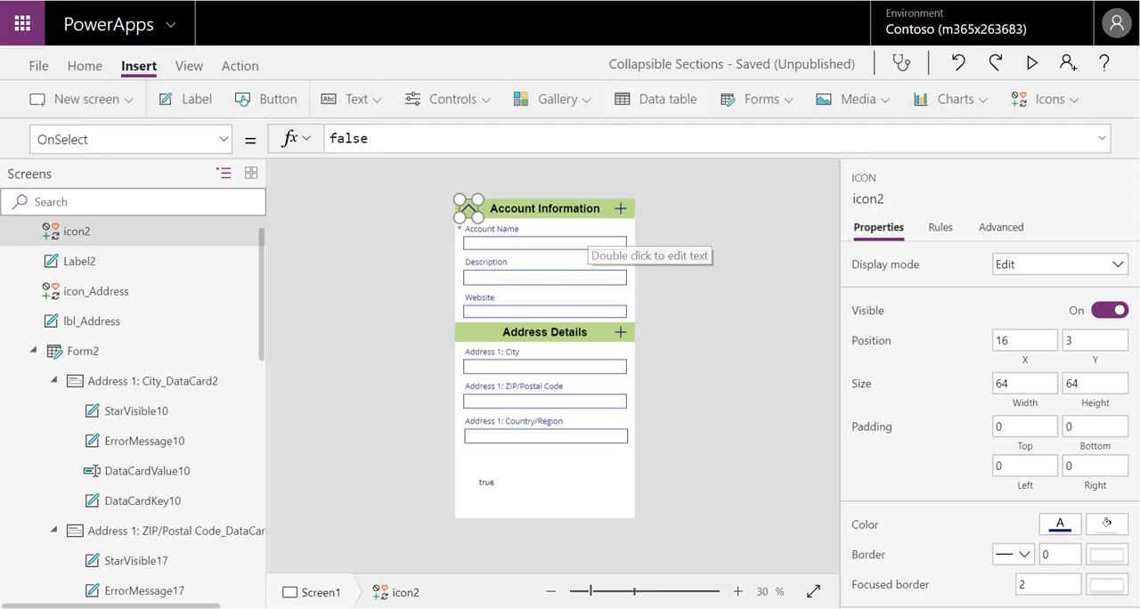
Insert a Down icon beside the Up icon in the Account Information header, moving the Up icon to X 0, Y 0
left_click(1060, 98)
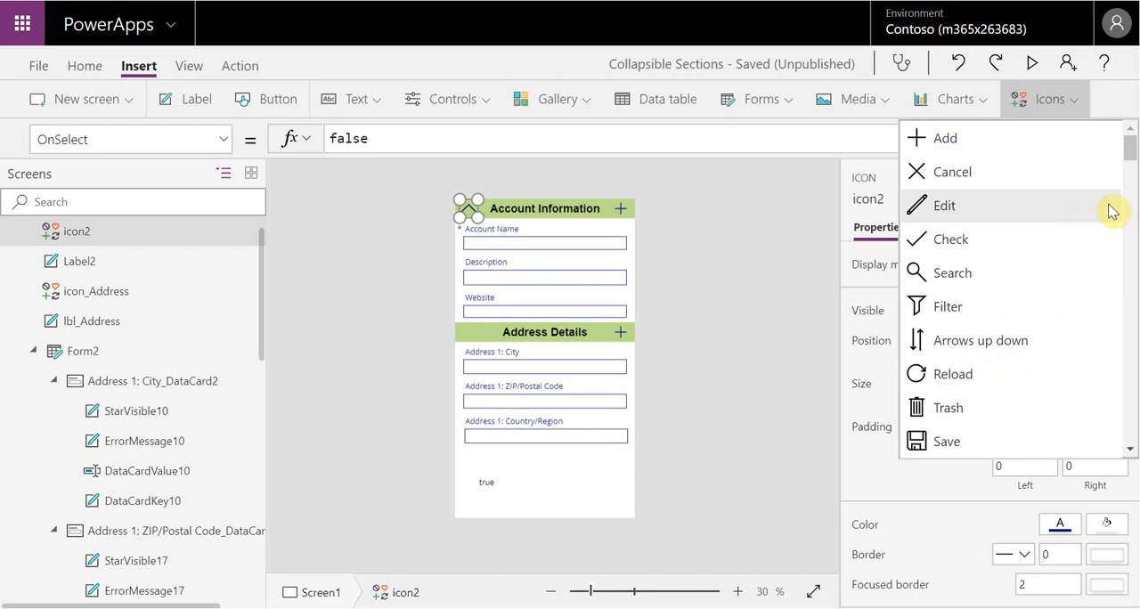
scroll(1057, 303, "down", 10)
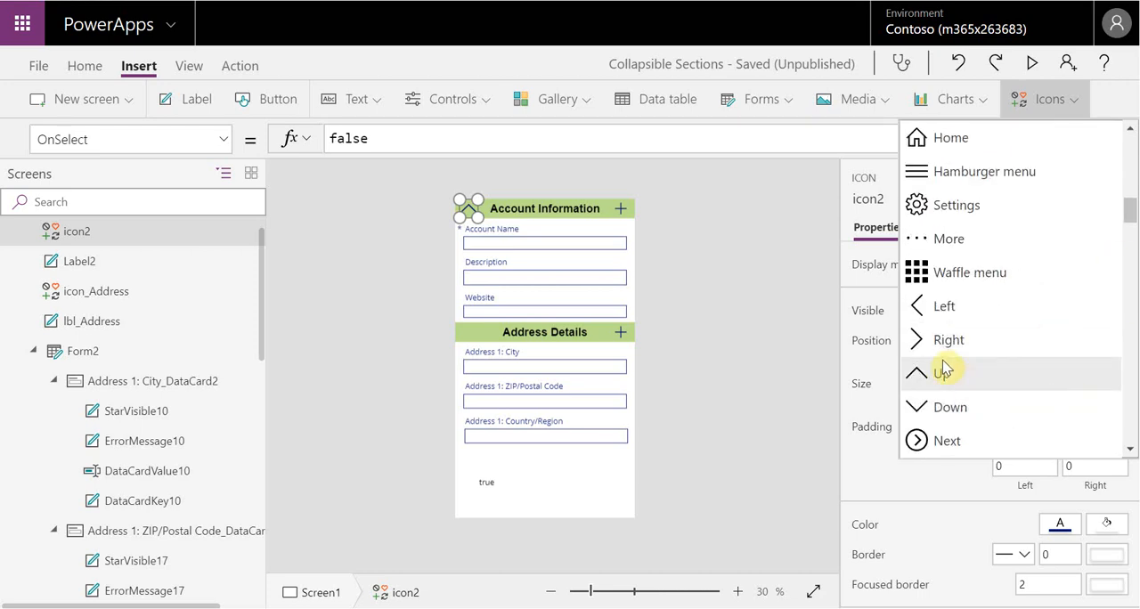
left_click(931, 406)
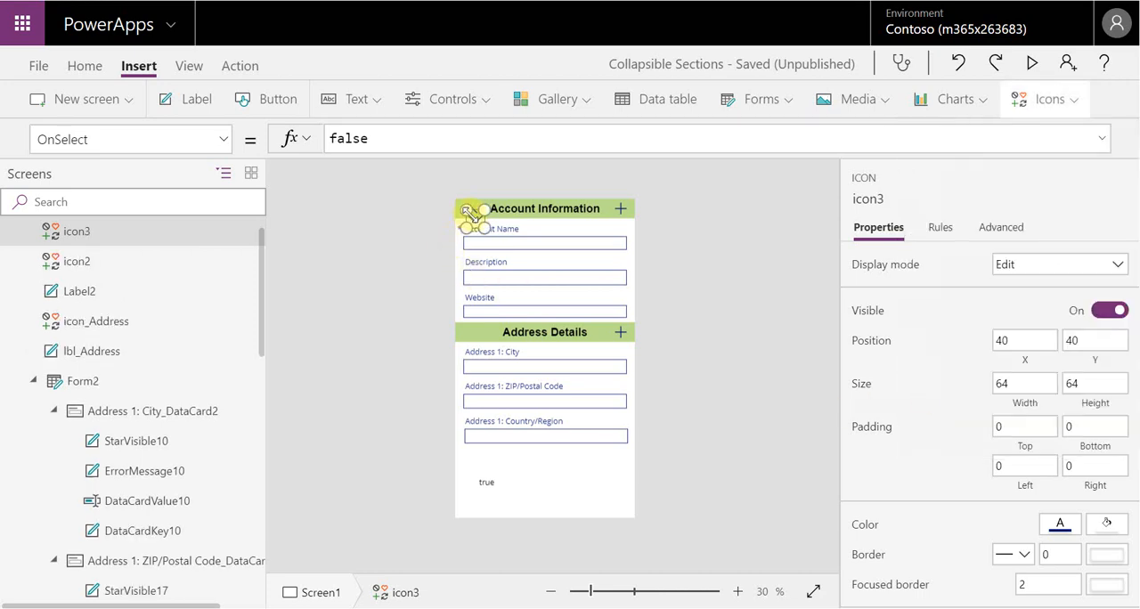
mouse_move(469, 218)
left_mouse_down()
mouse_move(490, 211)
mouse_move(468, 208)
left_mouse_up()
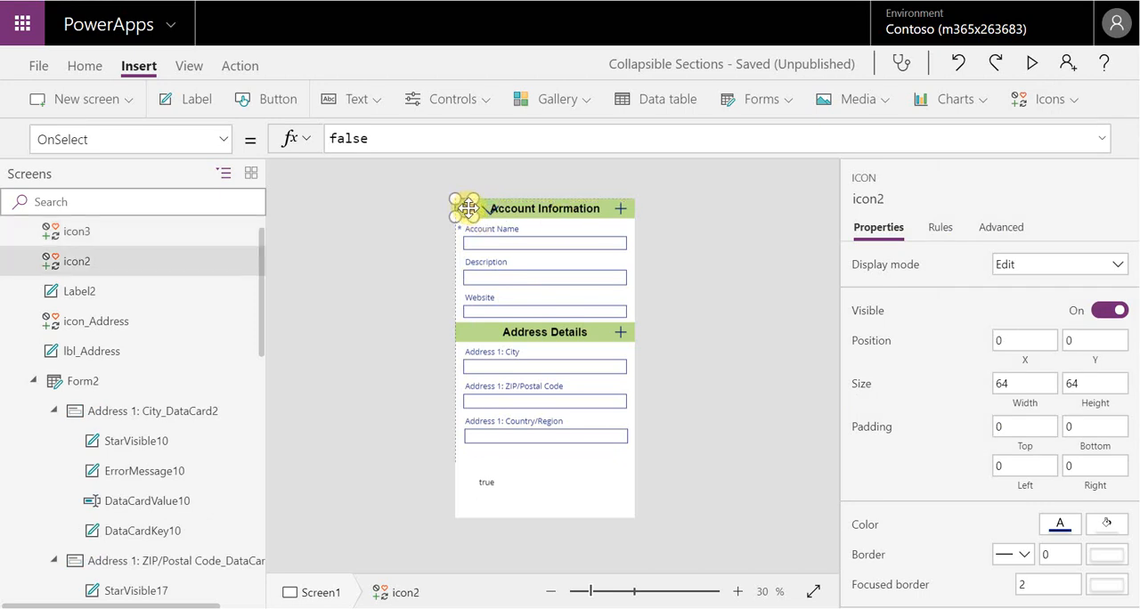
left_click(481, 207)
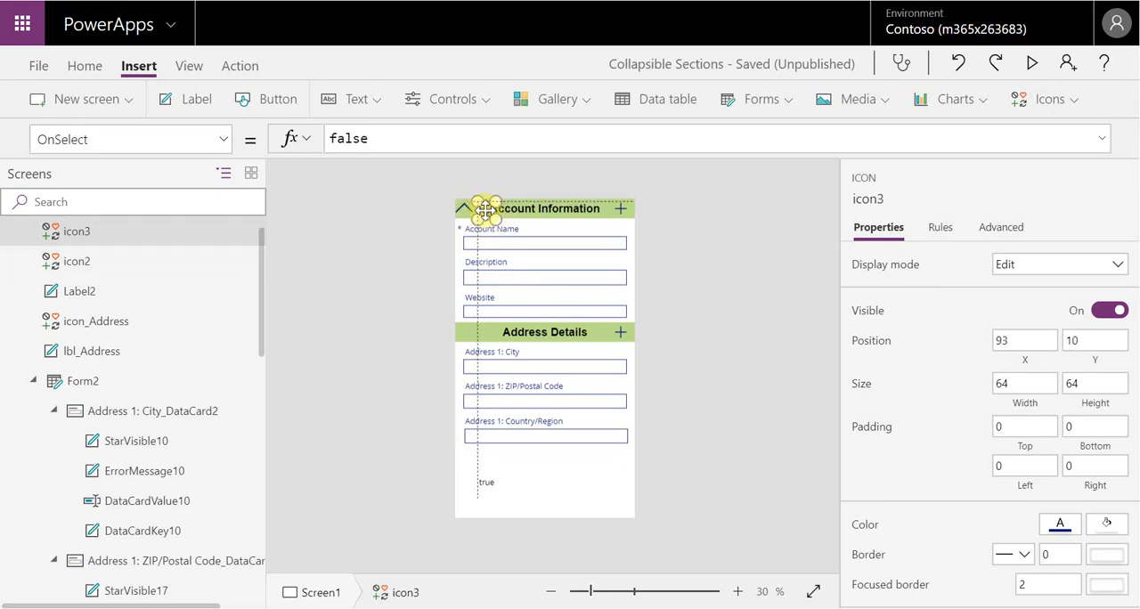
left_click(622, 209)
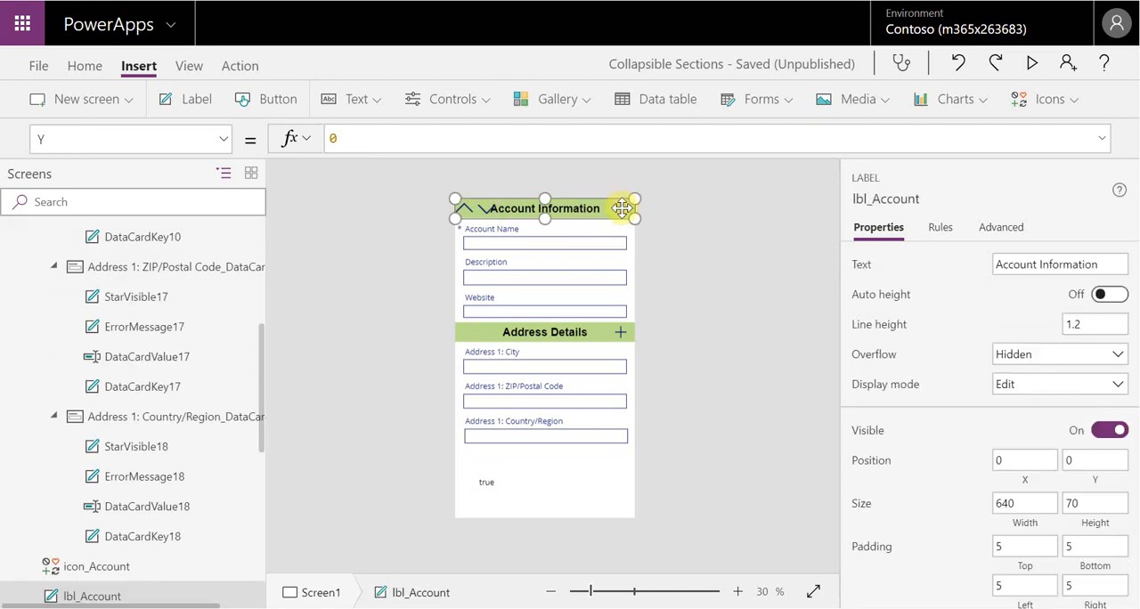
left_click(735, 221)
Copy icon_Account's OnSelect formula, If(form1open=true,Set(form1open,false),Set(form1open,true)), into the Up icon's OnSelect property
left_click(620, 210)
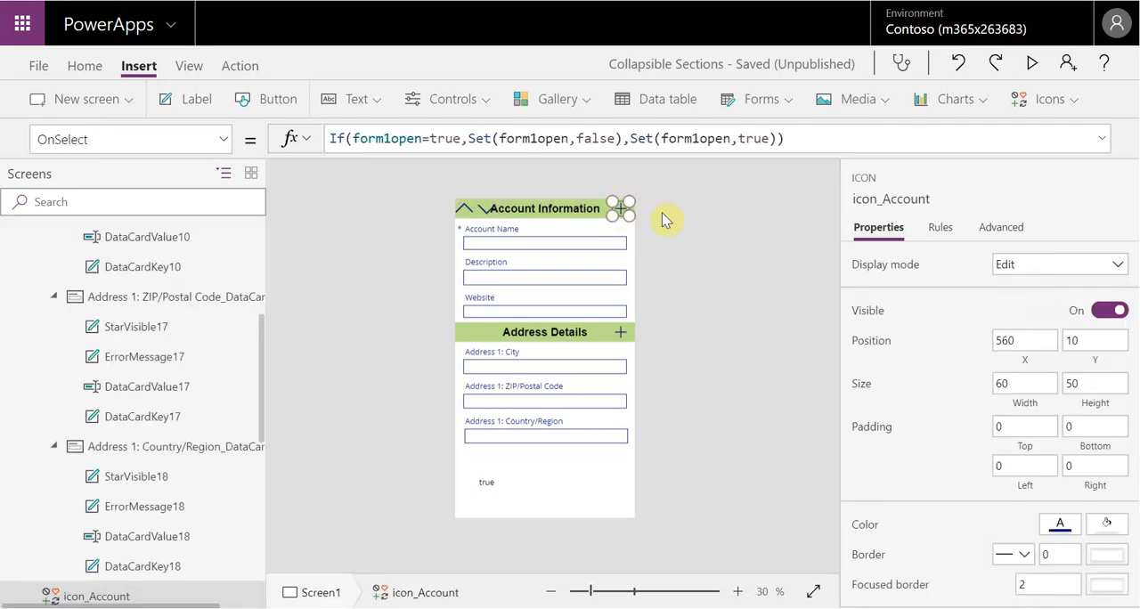
left_click_drag(828, 139, 318, 139)
key("ctrl+c")
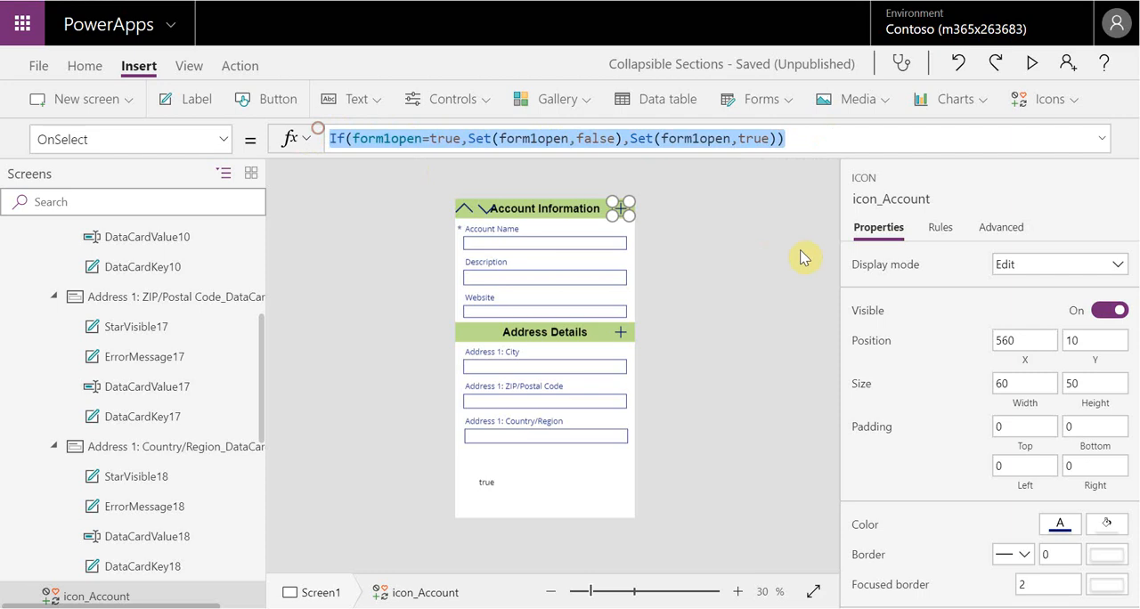
left_click(465, 207)
left_click(435, 141)
key("BackSpace")
key("BackSpace")
key("BackSpace")
key("BackSpace")
key("BackSpace")
key("ctrl+v")
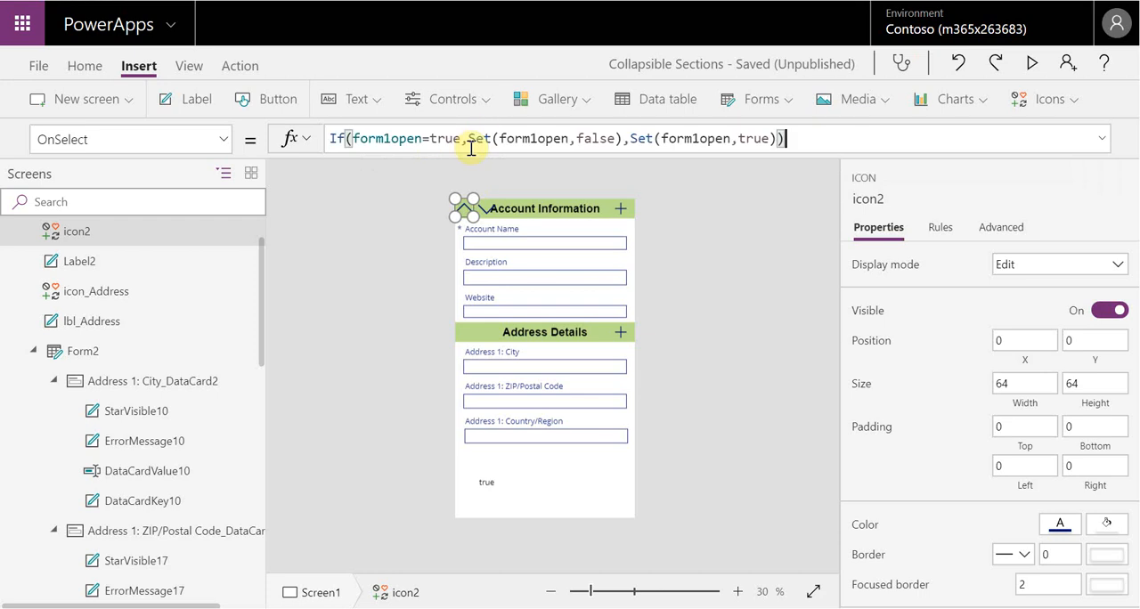
left_click(723, 263)
Replace the Down icon's OnSelect value with the same formula, If(form1open=true,Set(form1open,false),Set(form1open,true))
left_click(484, 209)
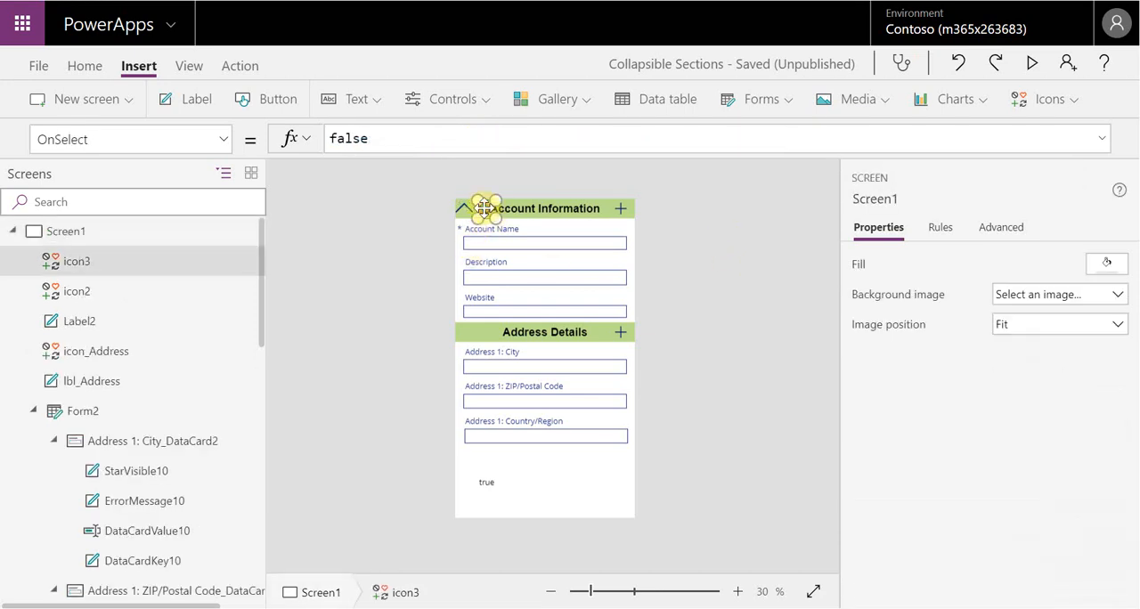
left_click(403, 140)
key("BackSpace")
key("BackSpace")
key("BackSpace")
key("BackSpace")
key("BackSpace")
key("ctrl+v")
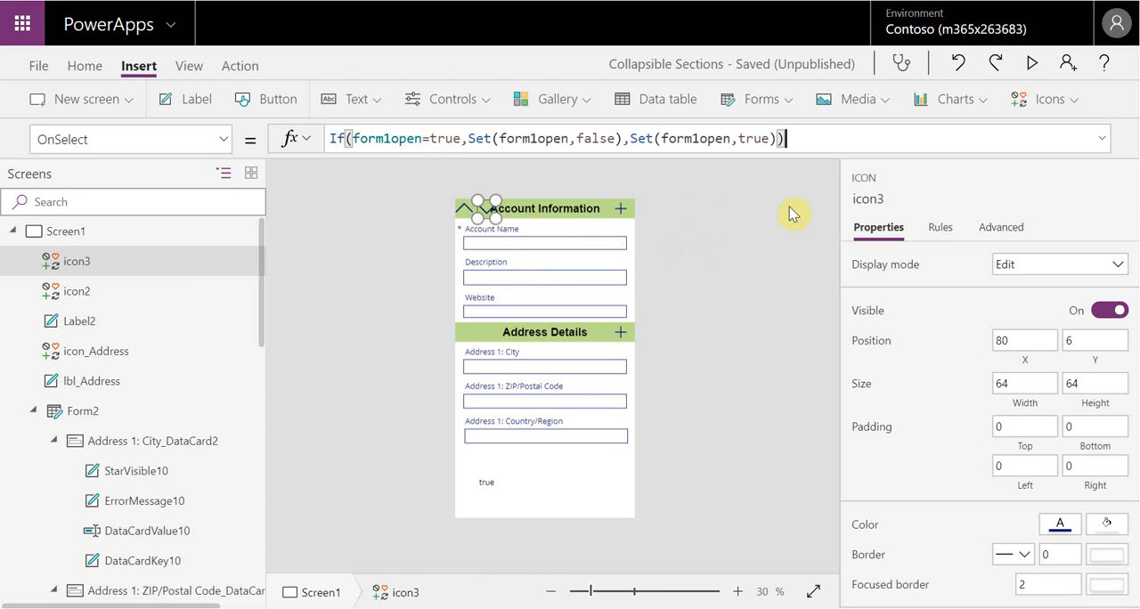
left_click(383, 224)
Move the Down icon directly against the Up icon in the Account Information header, at X 64, Y 10
left_click(479, 210)
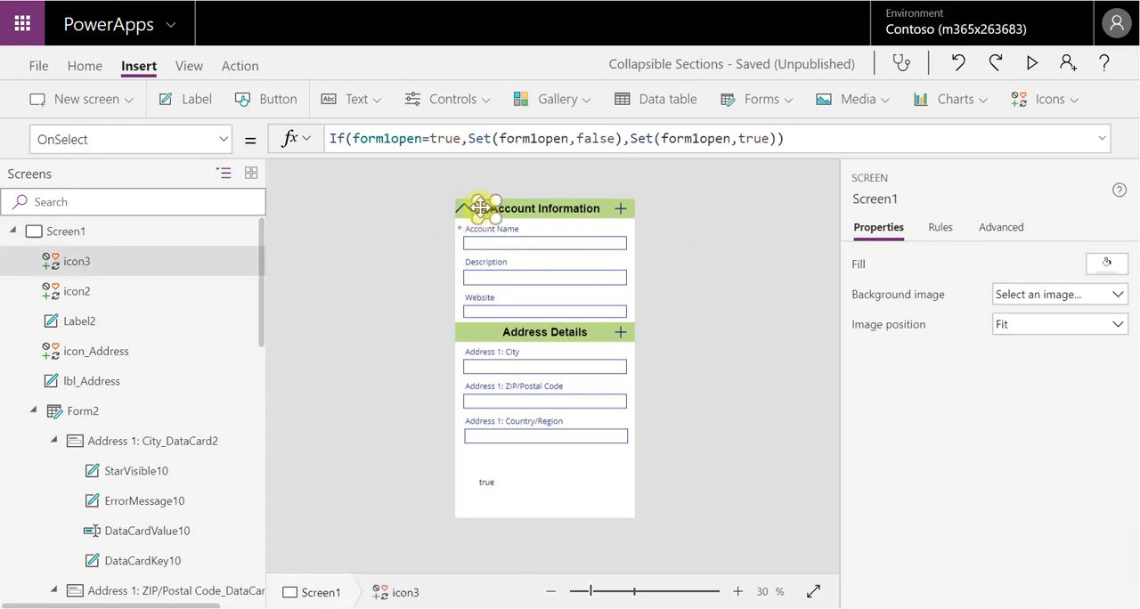
mouse_move(478, 207)
left_mouse_down()
mouse_move(458, 208)
mouse_move(481, 209)
left_mouse_up()
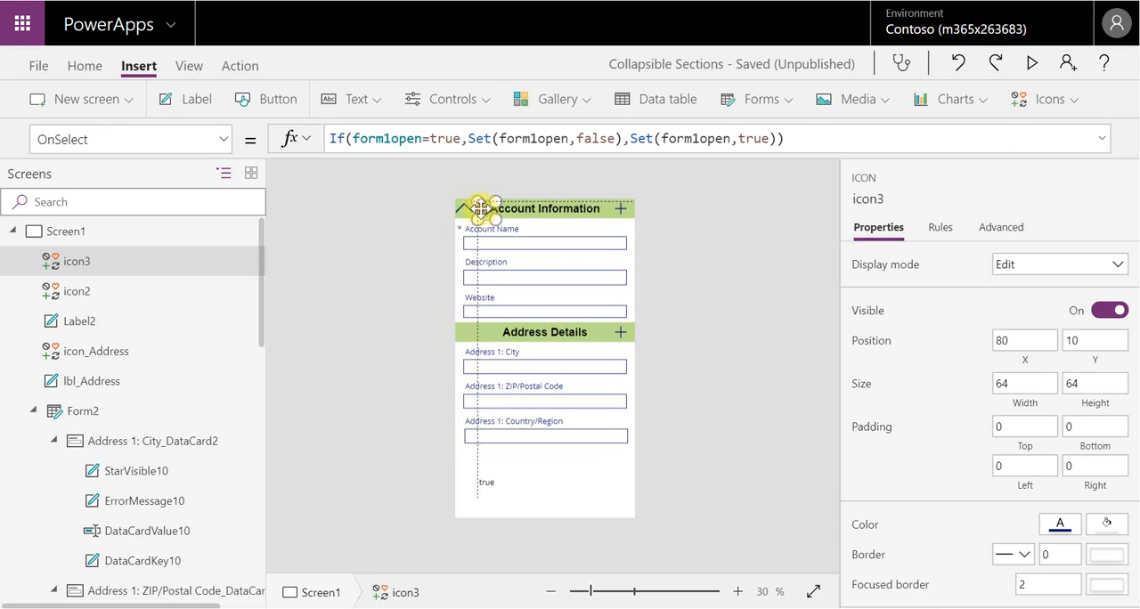
left_click(711, 237)
left_click(483, 210)
left_click_drag(484, 210, 474, 209)
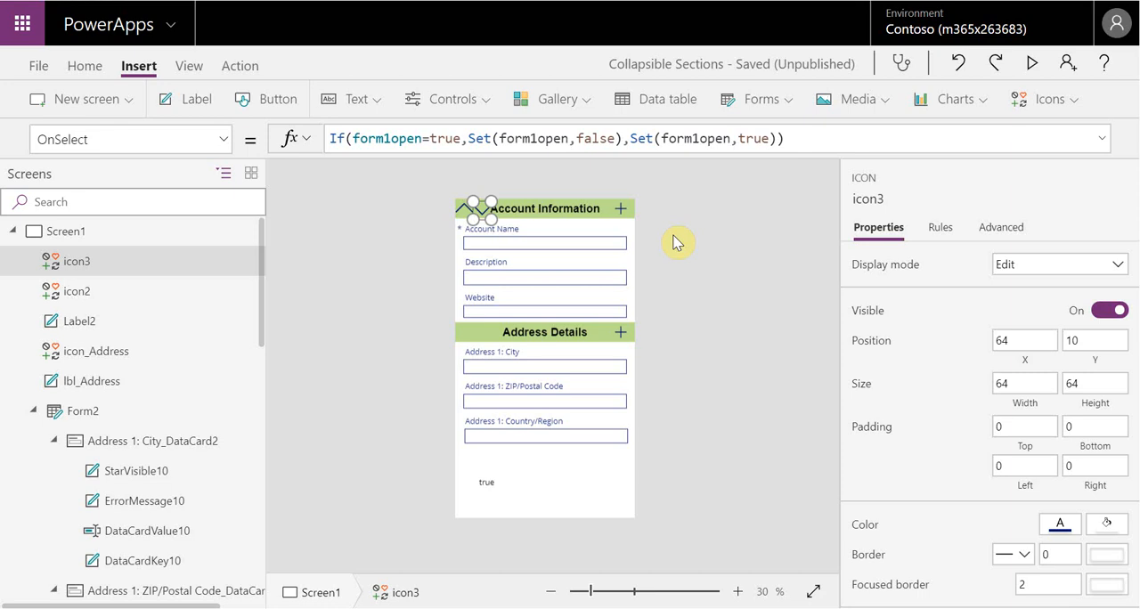
Set the Up icon's Visible property to the formula If(form1open,true,true,false)
left_click(459, 212)
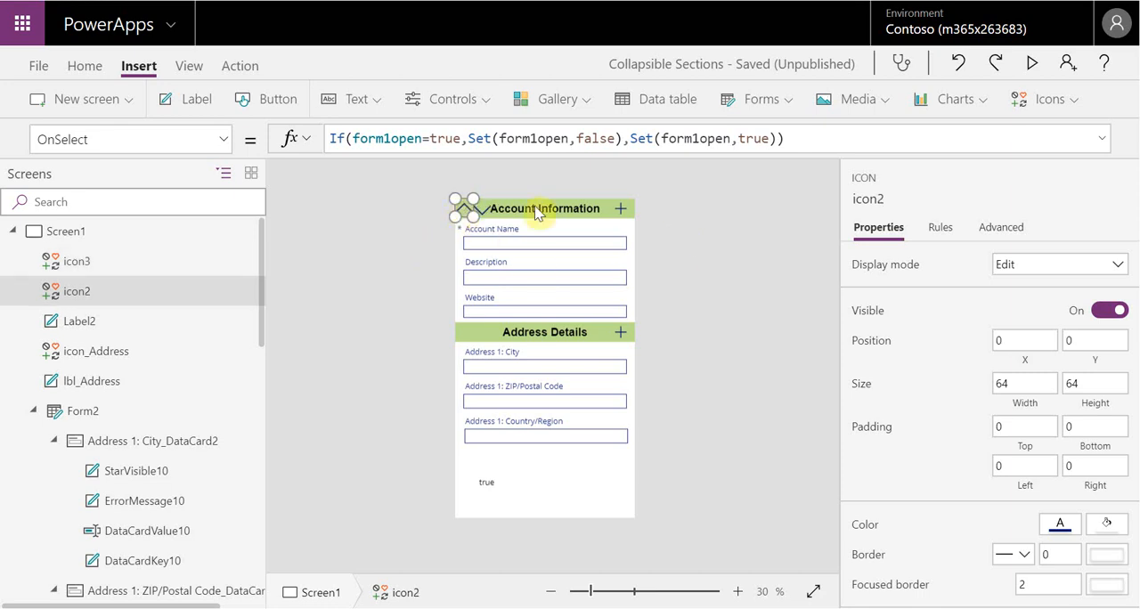
left_click(223, 141)
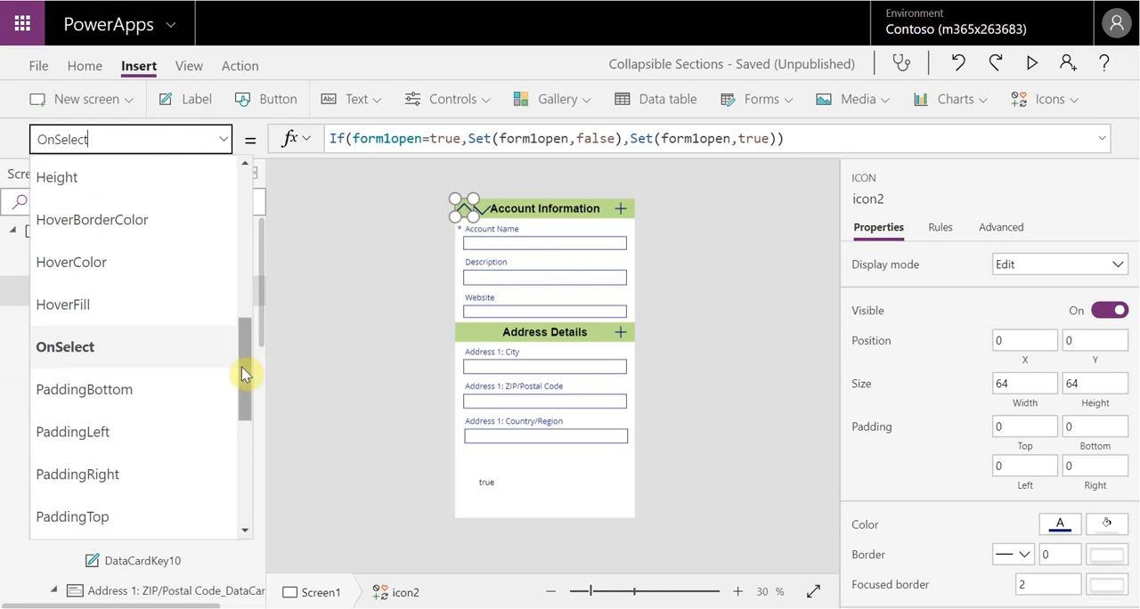
scroll(244, 371, "down", 5)
left_click(168, 410)
double_click(337, 138)
key("BackSpace")
type("If(form1")
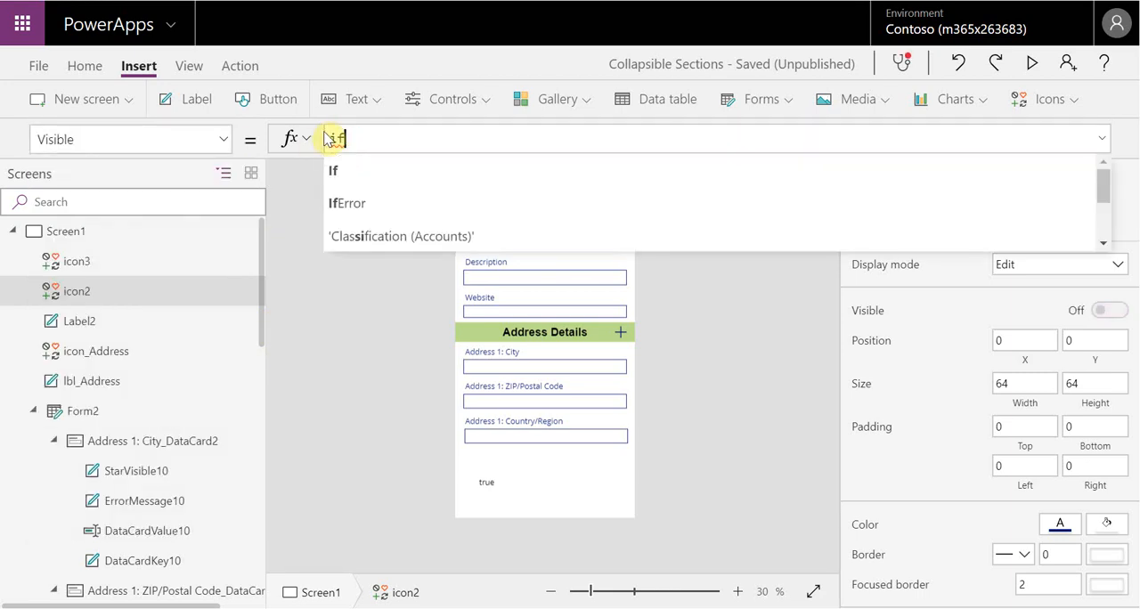
type(".")
key("BackSpace")
type("open")
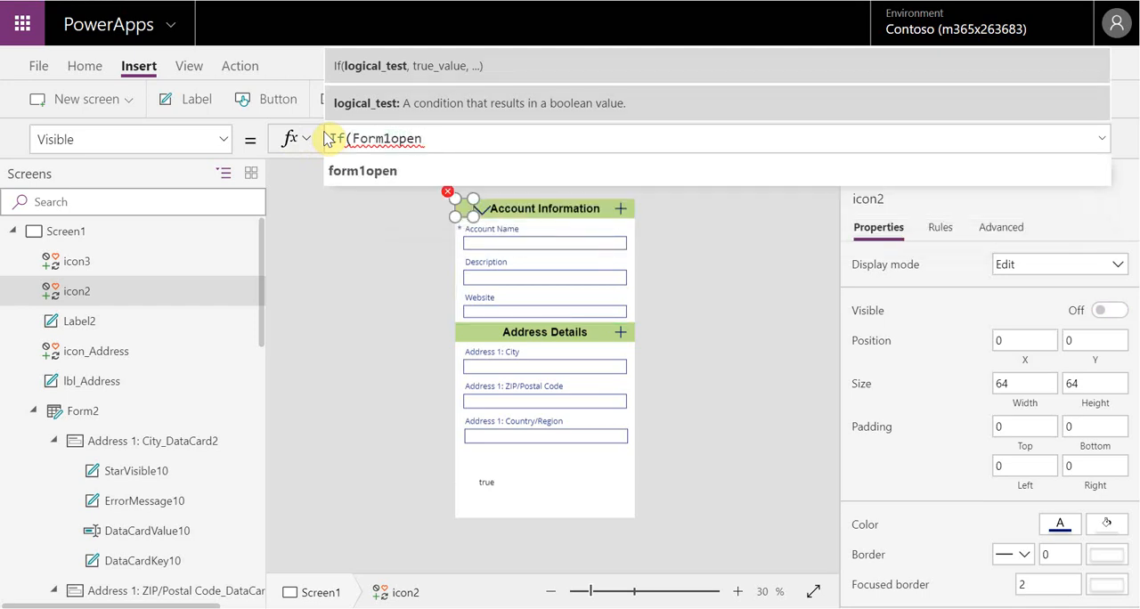
type(",true,")
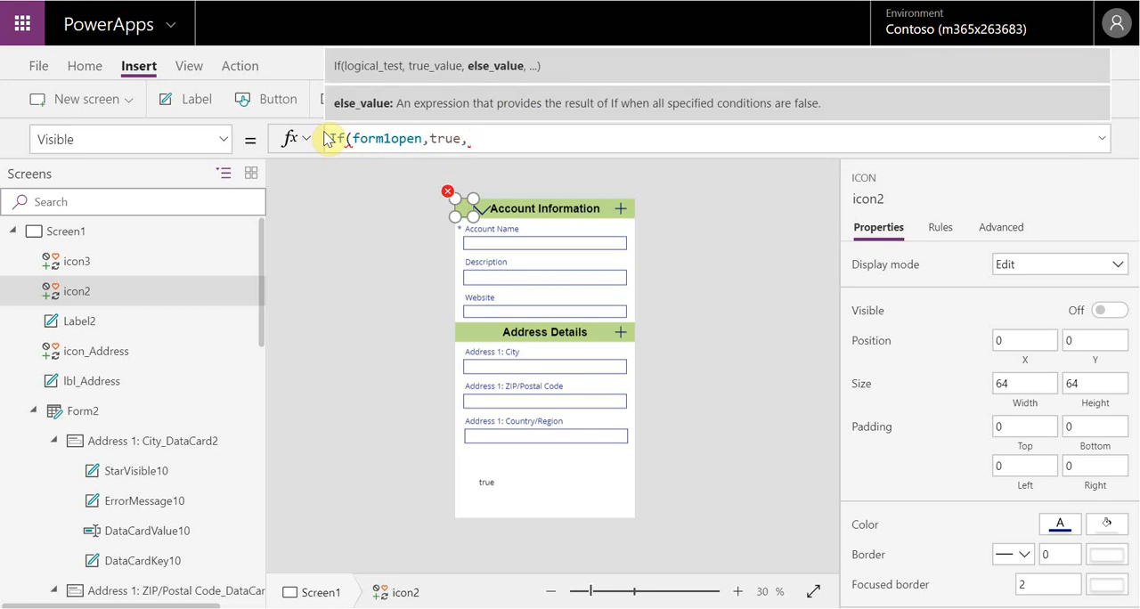
type("true,fal")
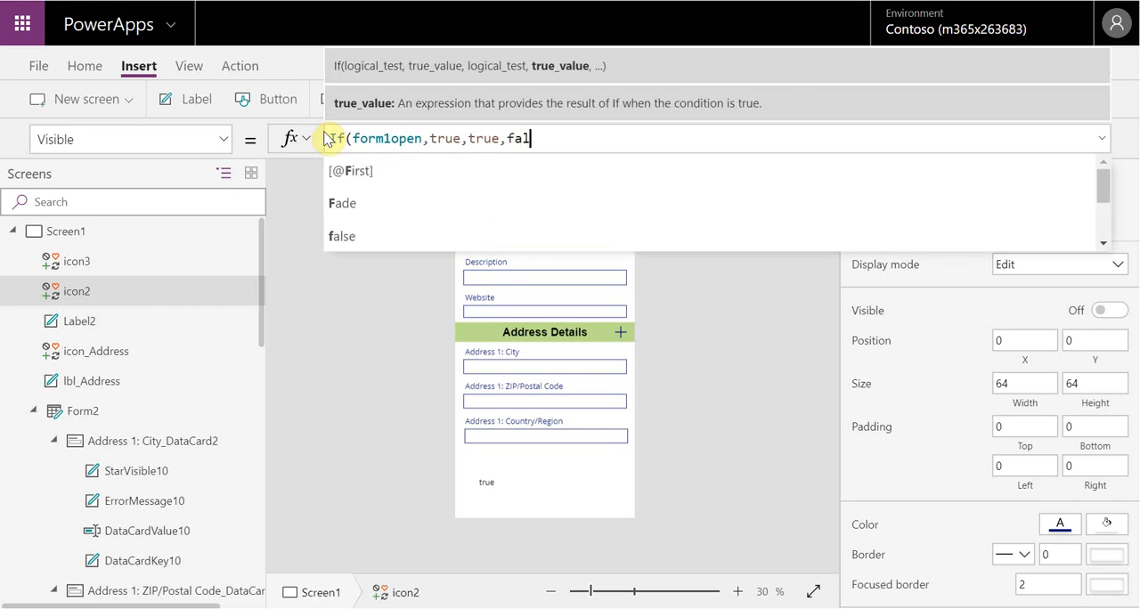
type("se)")
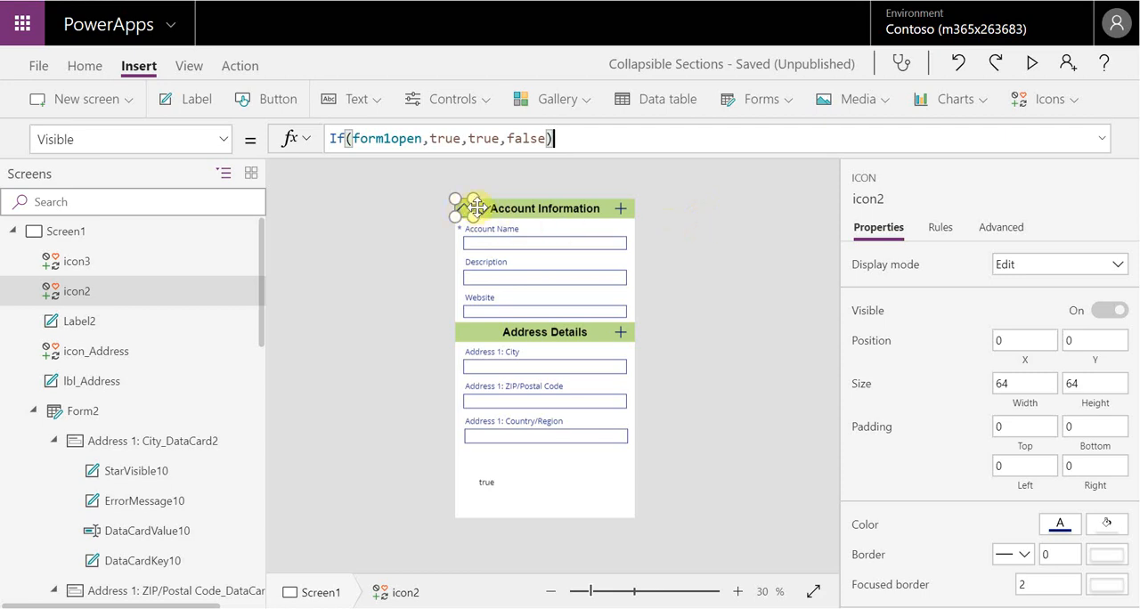
Copy the Up icon's Visible formula, If(form1open,true,true,false), into the Down icon's Visible property
left_click_drag(579, 138, 318, 142)
key("ctrl+c")
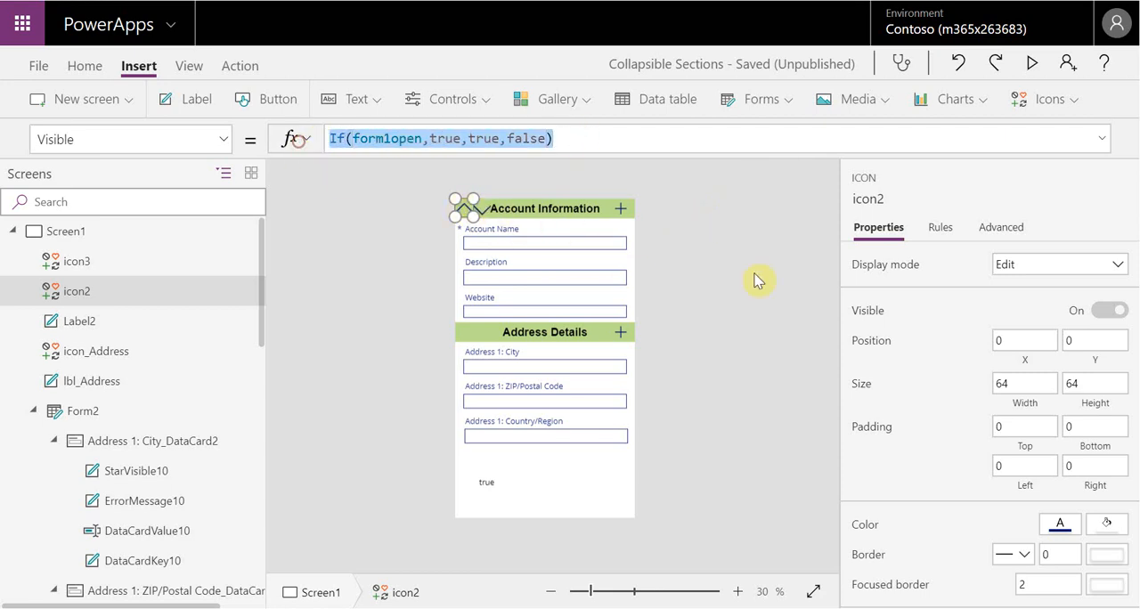
left_click(490, 218)
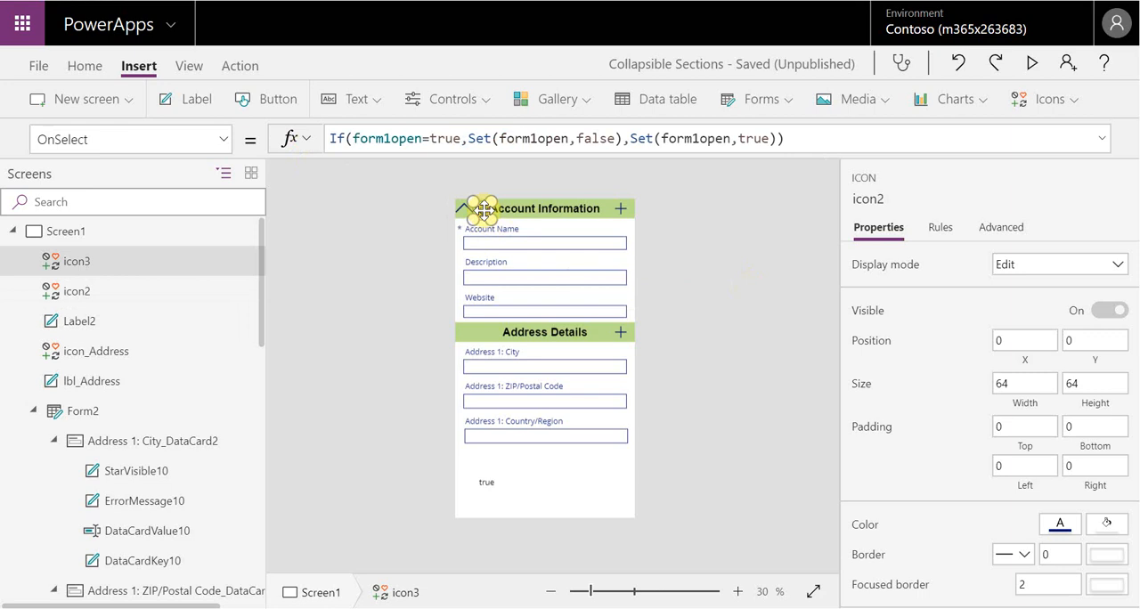
left_click(223, 140)
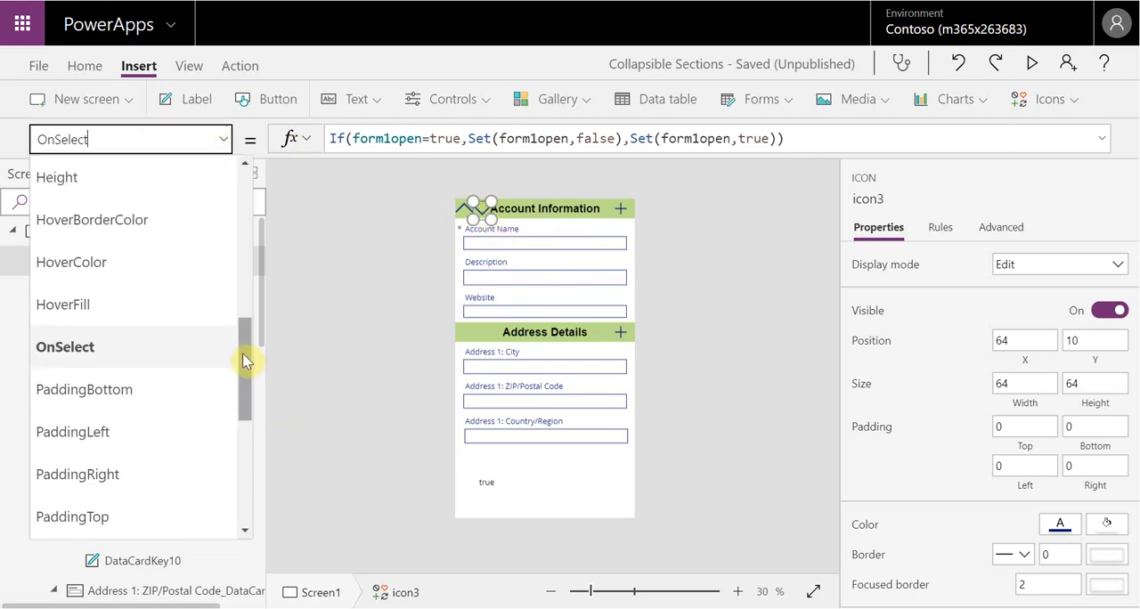
left_click_drag(245, 361, 246, 457)
left_click(204, 408)
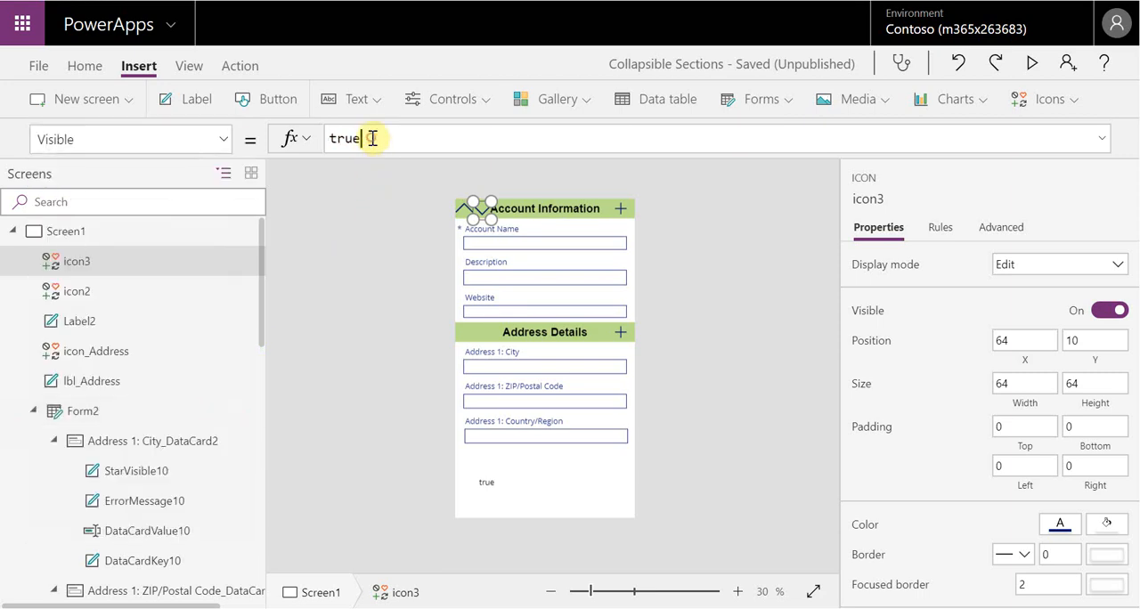
left_click(367, 139)
key("ctrl+v")
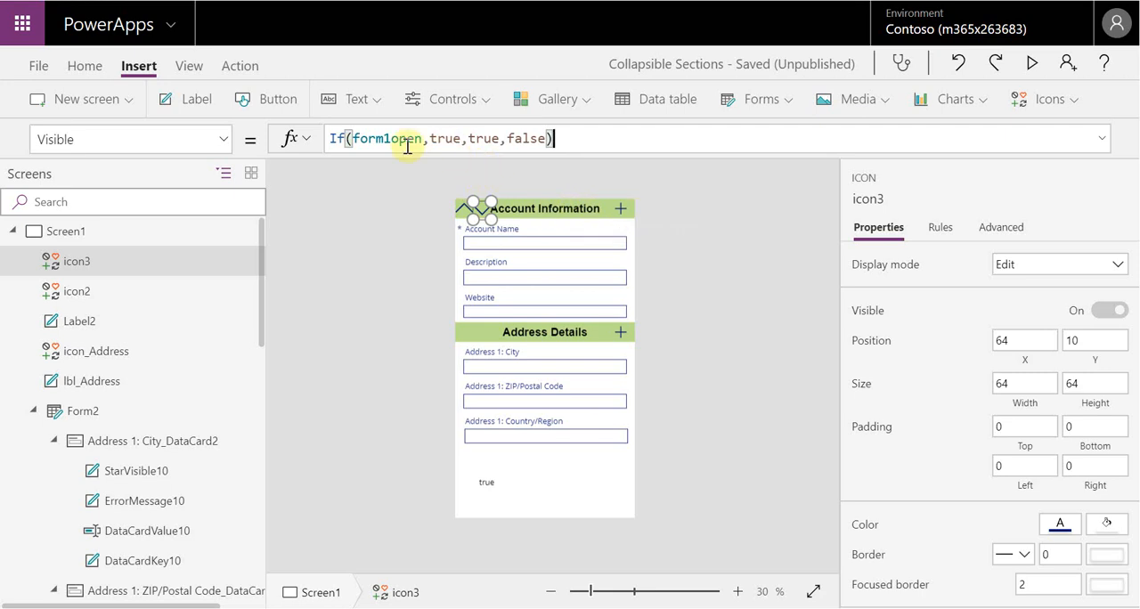
Change the Down icon's Visible formula to If(form1open,false,true,false)
double_click(448, 139)
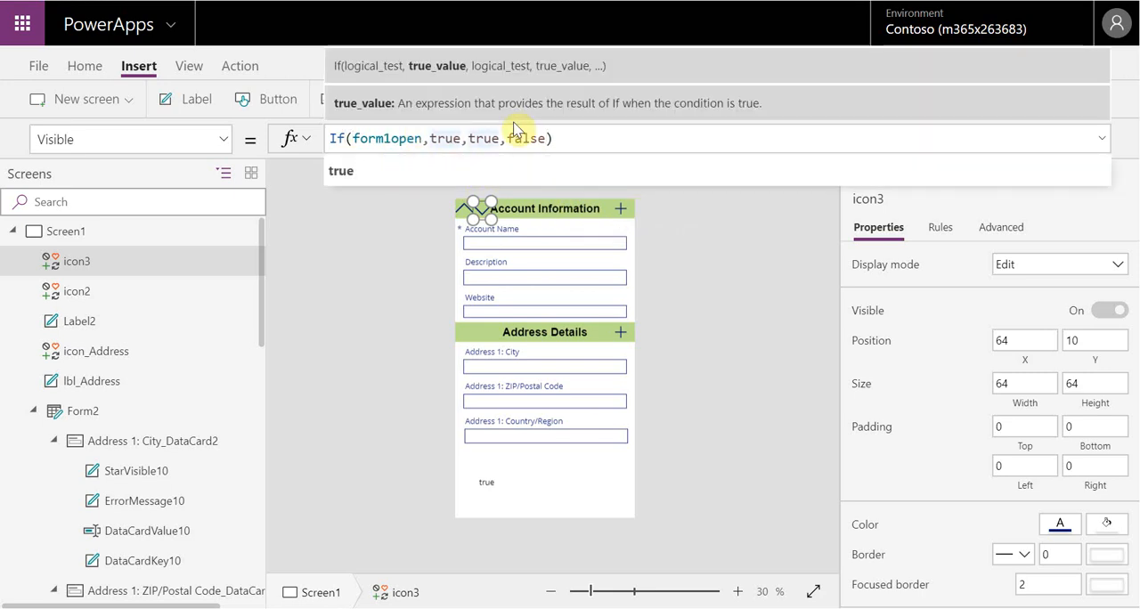
key("BackSpace")
type("false")
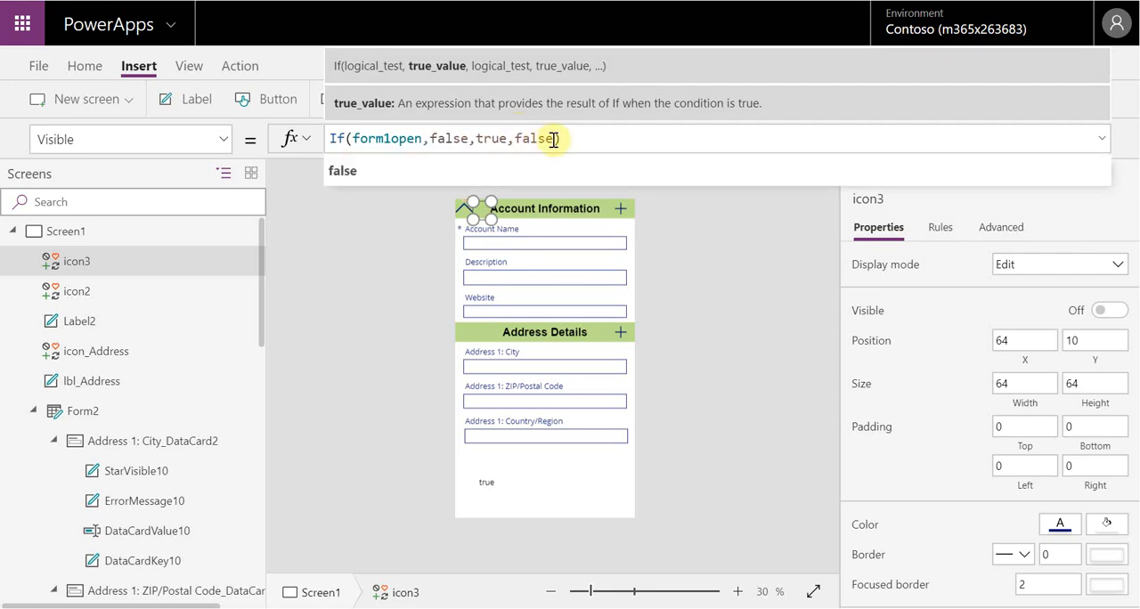
left_click(718, 299)
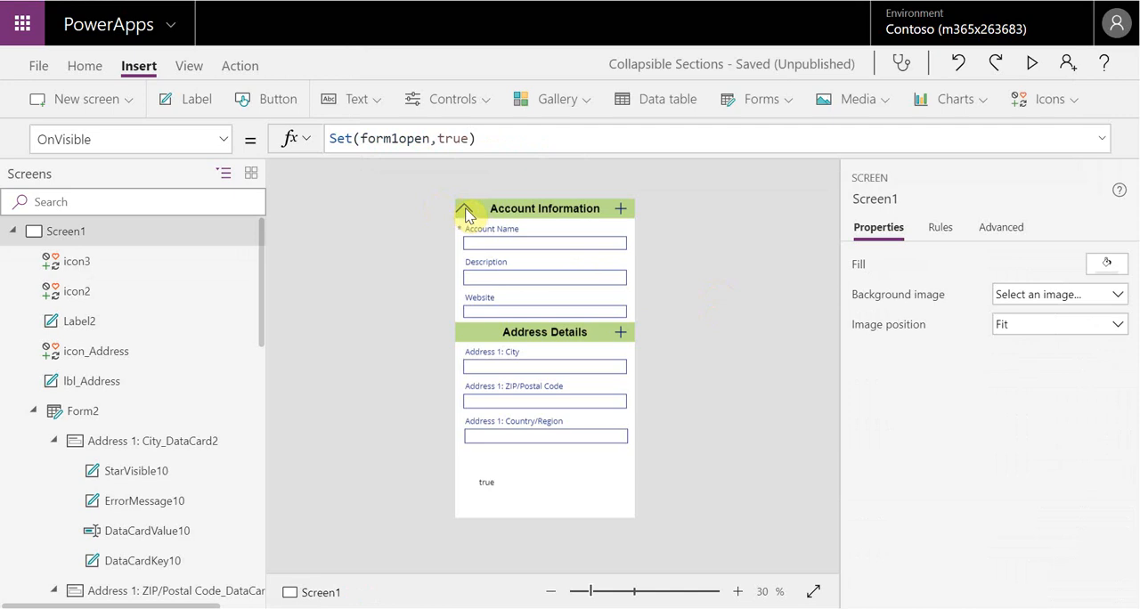
Preview the app and collapse the Account Information section with its Up icon, then return to editing
left_click(1033, 62)
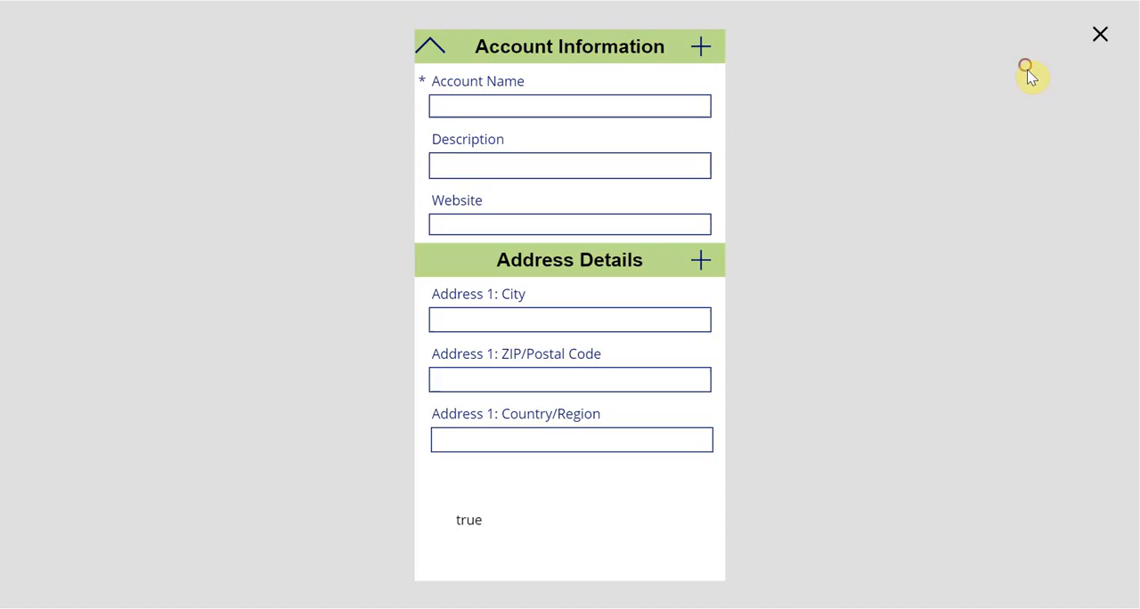
left_click(420, 25)
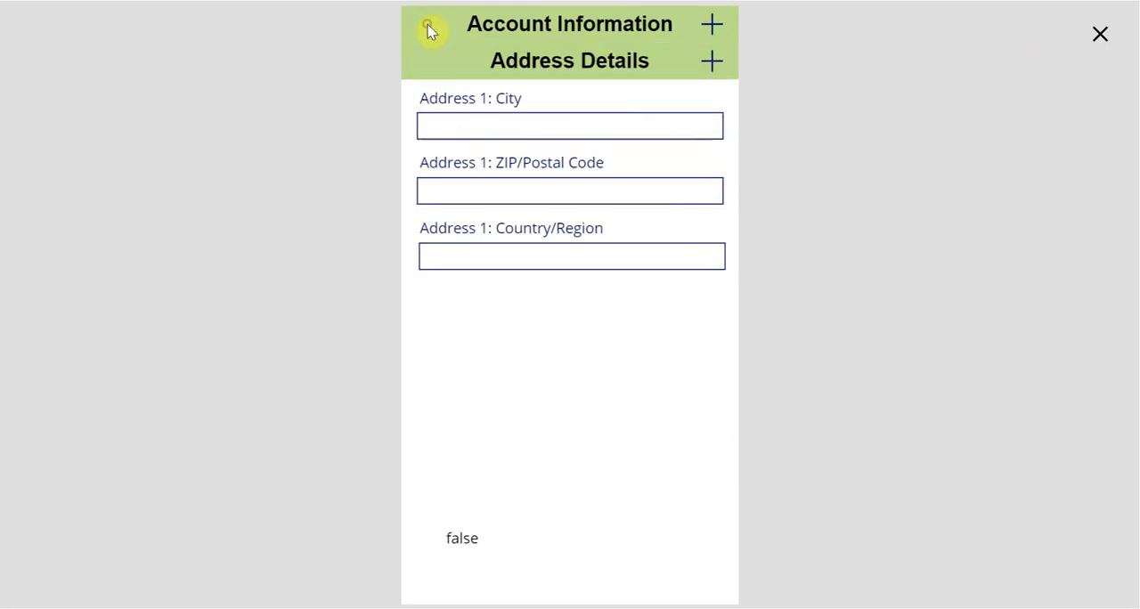
left_click(1100, 36)
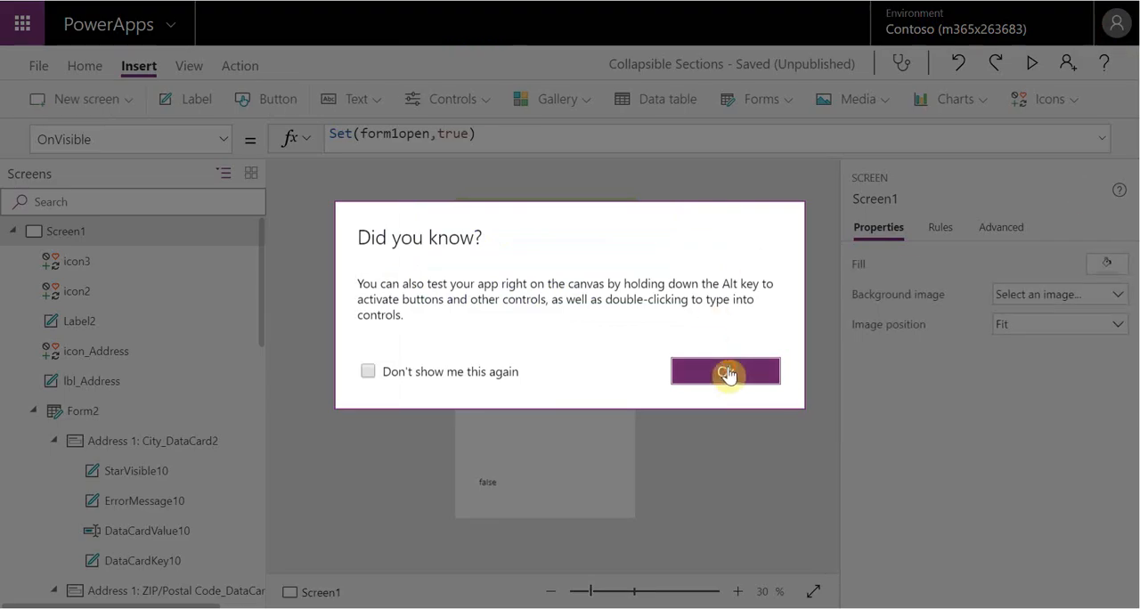
left_click(727, 368)
Compare the Visible formulas of icon2 and icon3
left_click(105, 294)
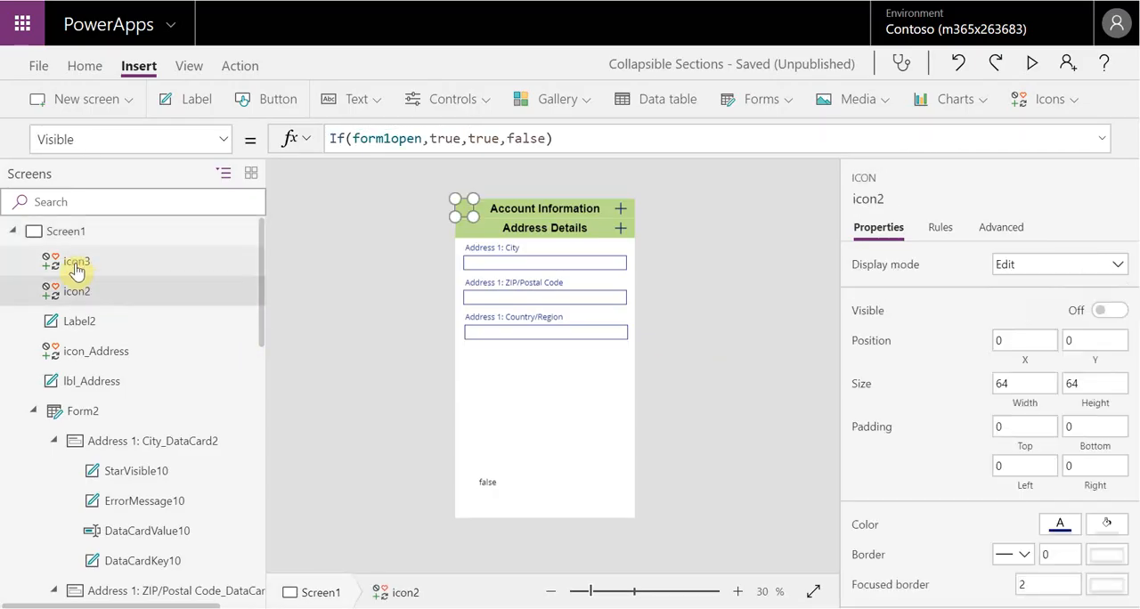
left_click(76, 265)
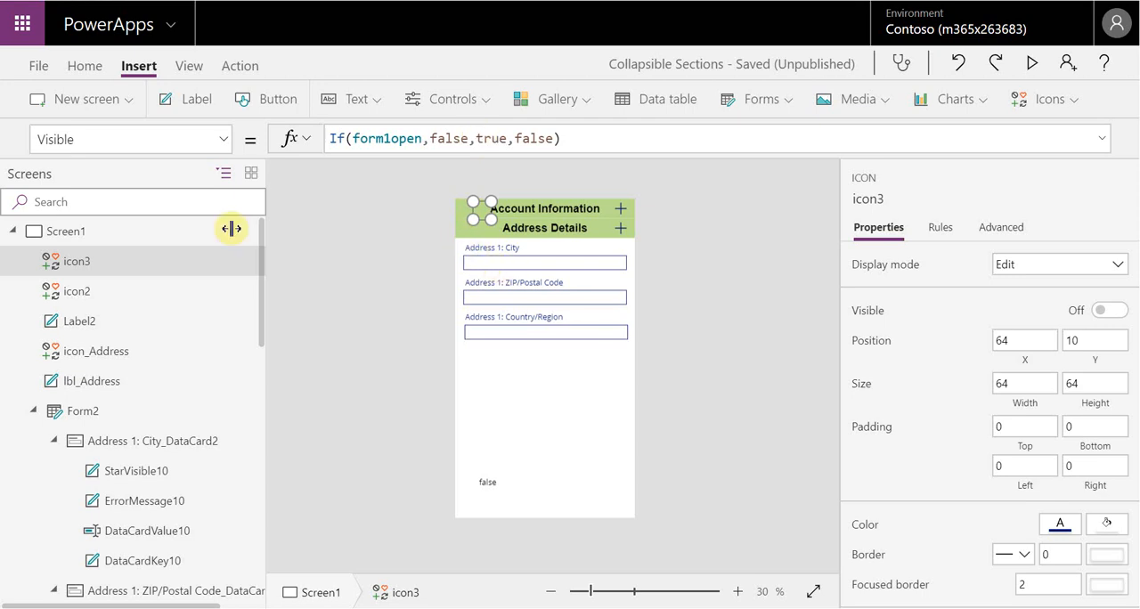
left_click(69, 295)
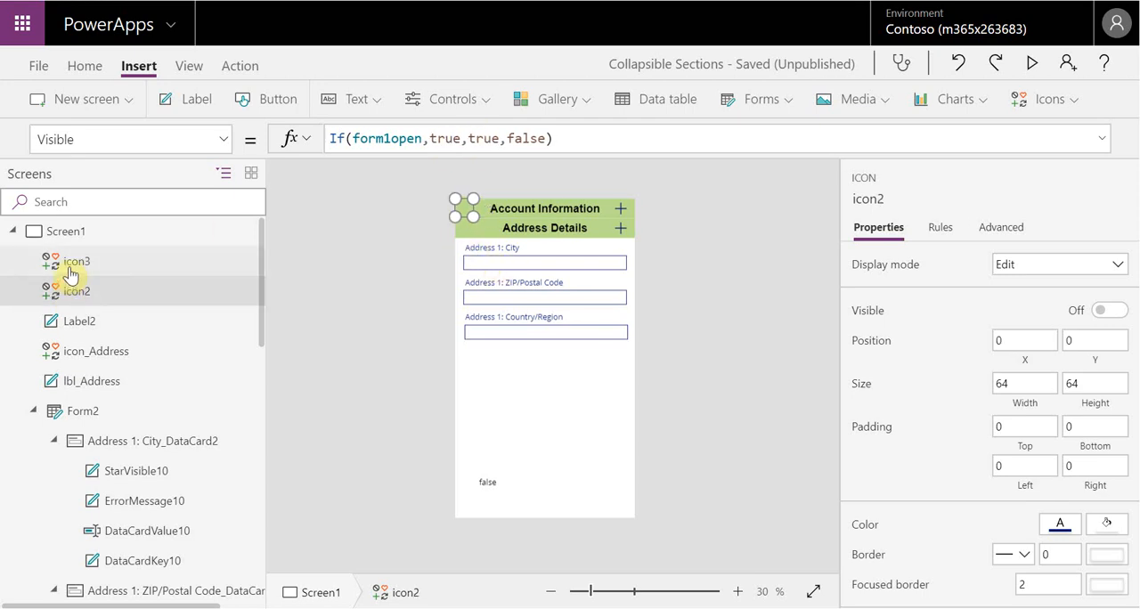
Replace the Visible formula of icon3, the Down icon, with the constant true
left_click(75, 264)
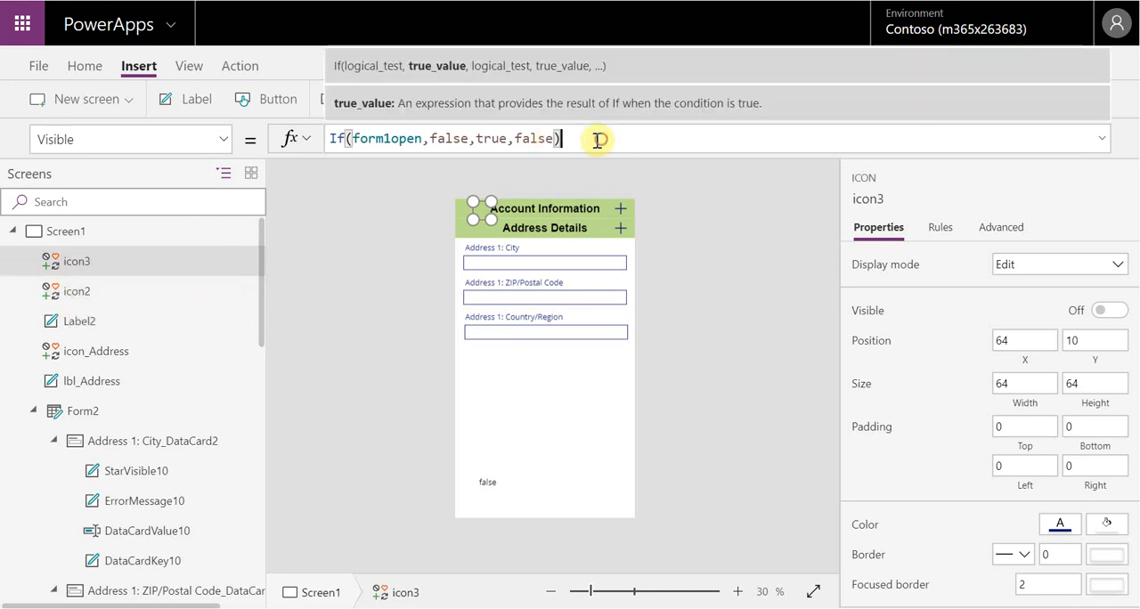
left_click_drag(560, 138, 304, 132)
key("BackSpace")
type("true")
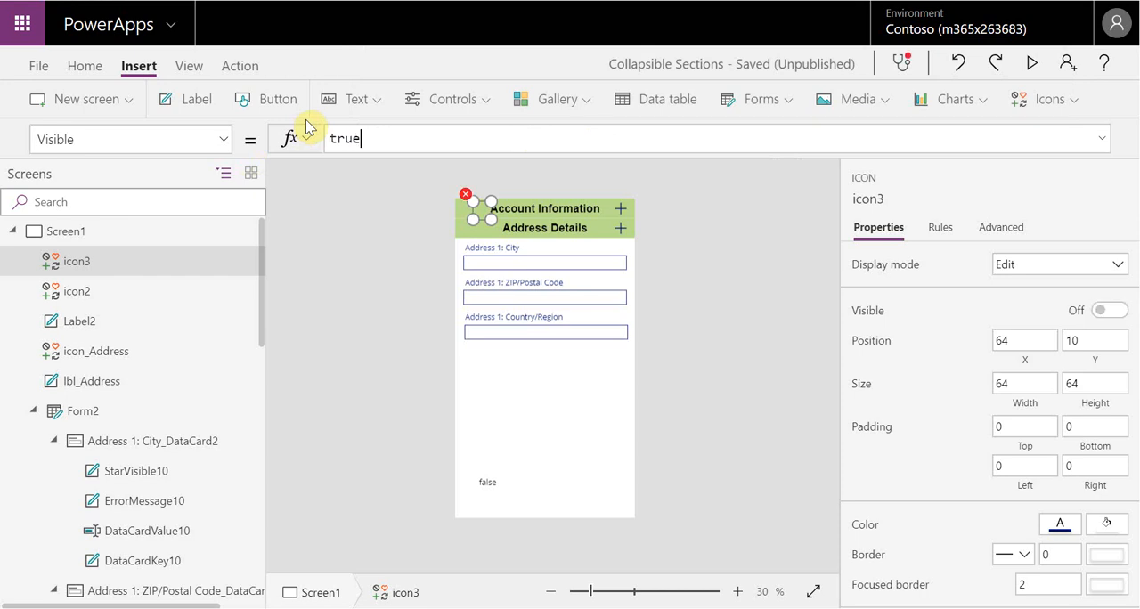
left_click(680, 246)
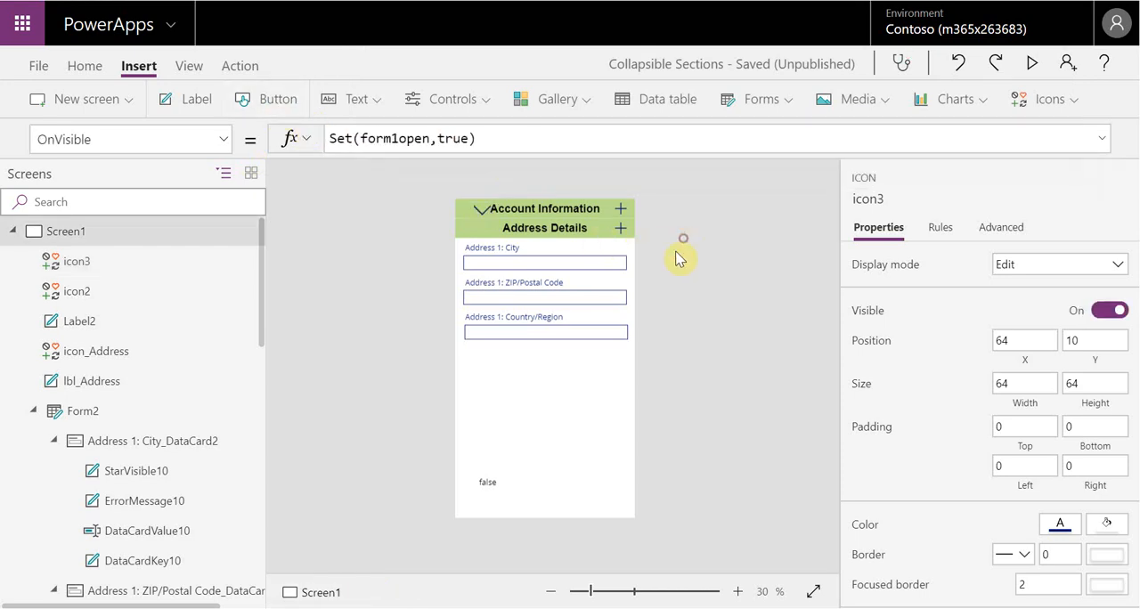
Build the Down icon's Visible value out into the formula If(Form1,false,true,false)
left_click(479, 212)
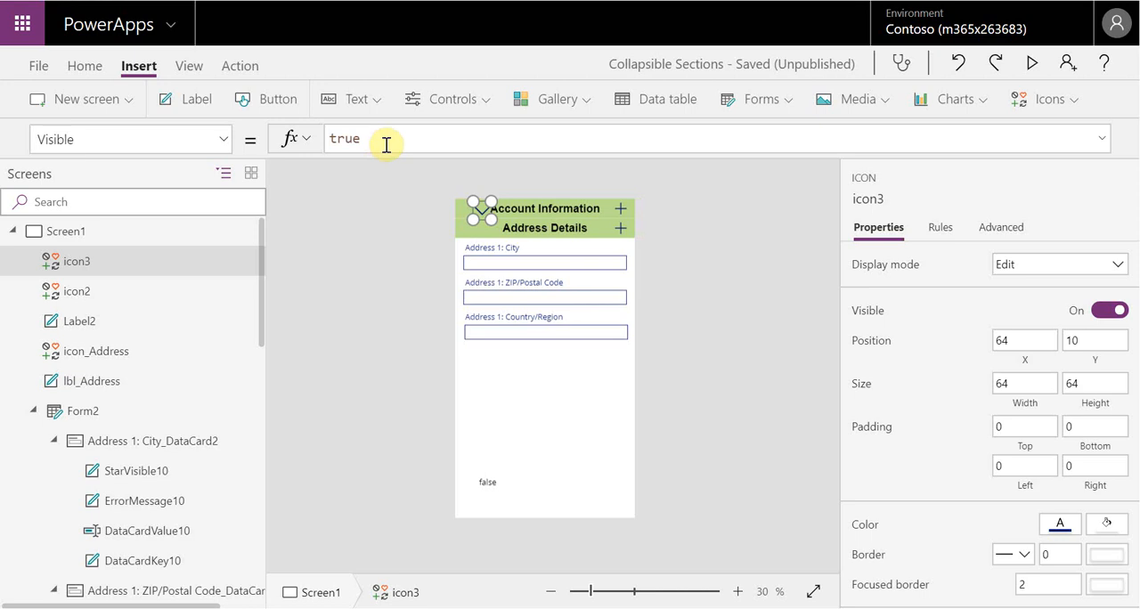
left_click(330, 139)
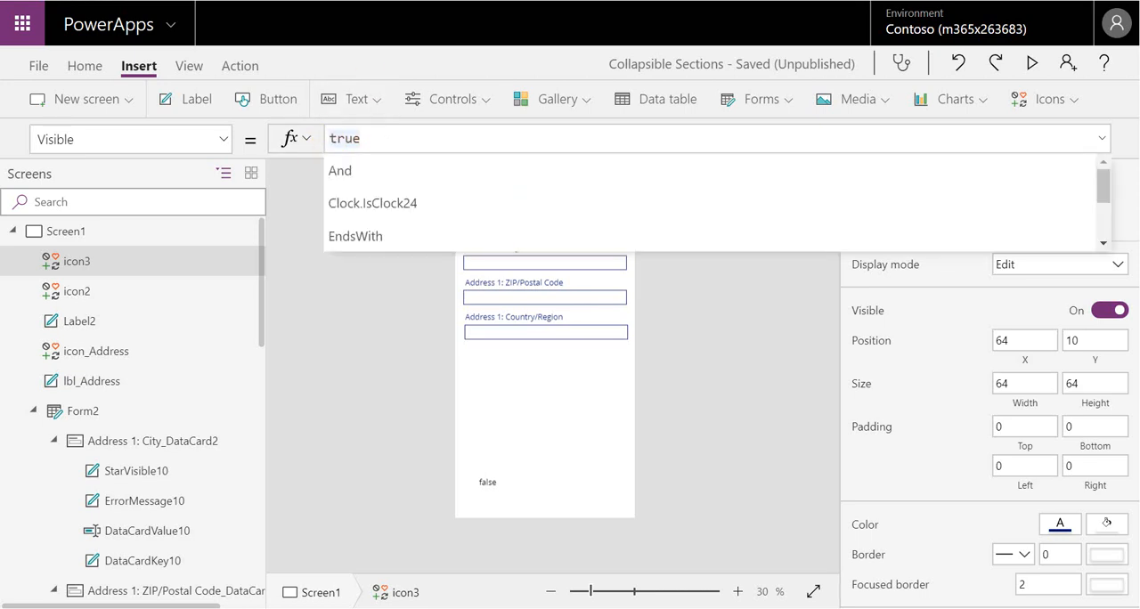
type("if(form")
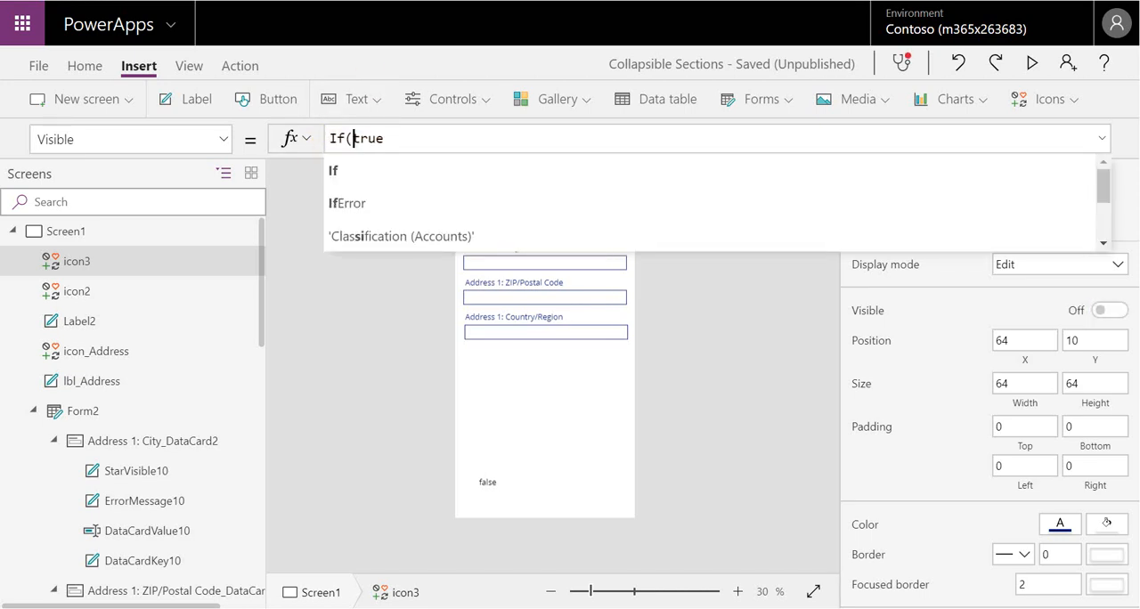
type("1,fa")
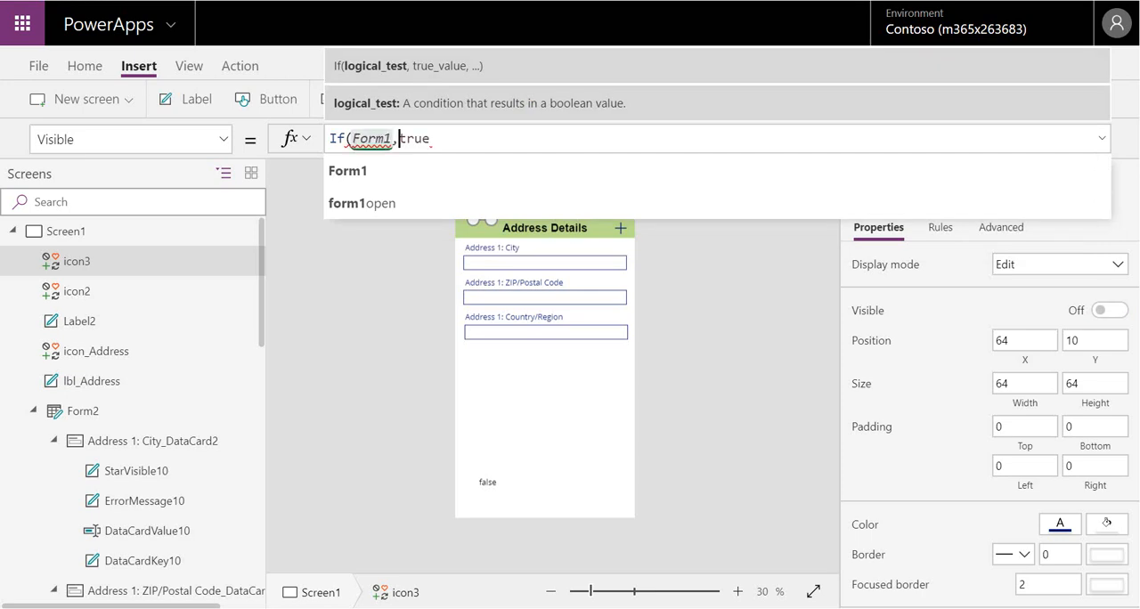
type("lse,")
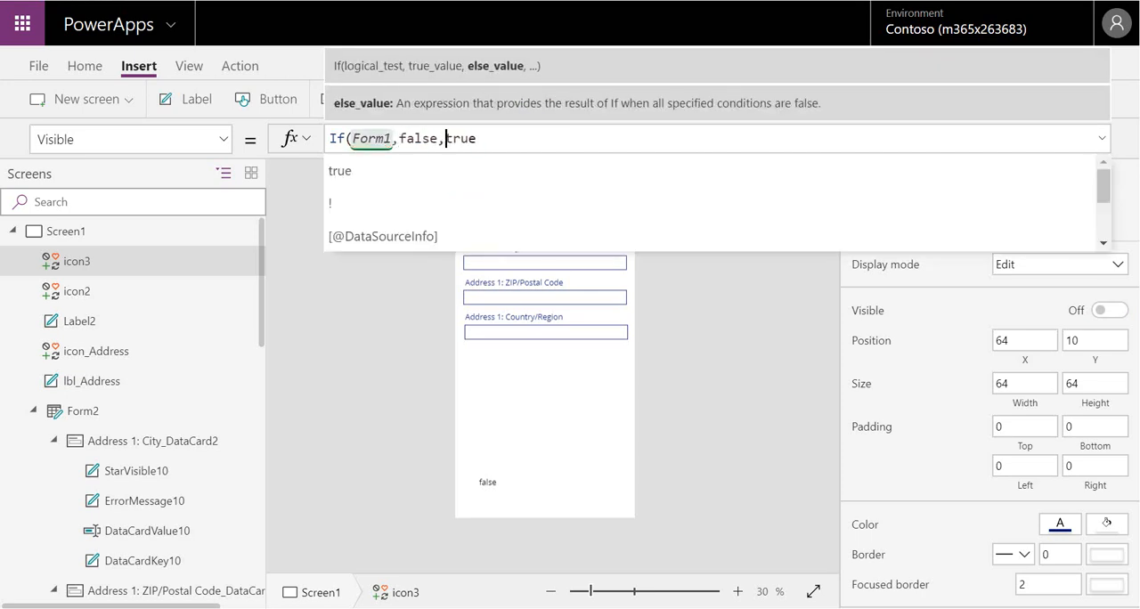
key("Right")
key("Right")
key("Right")
key("Right")
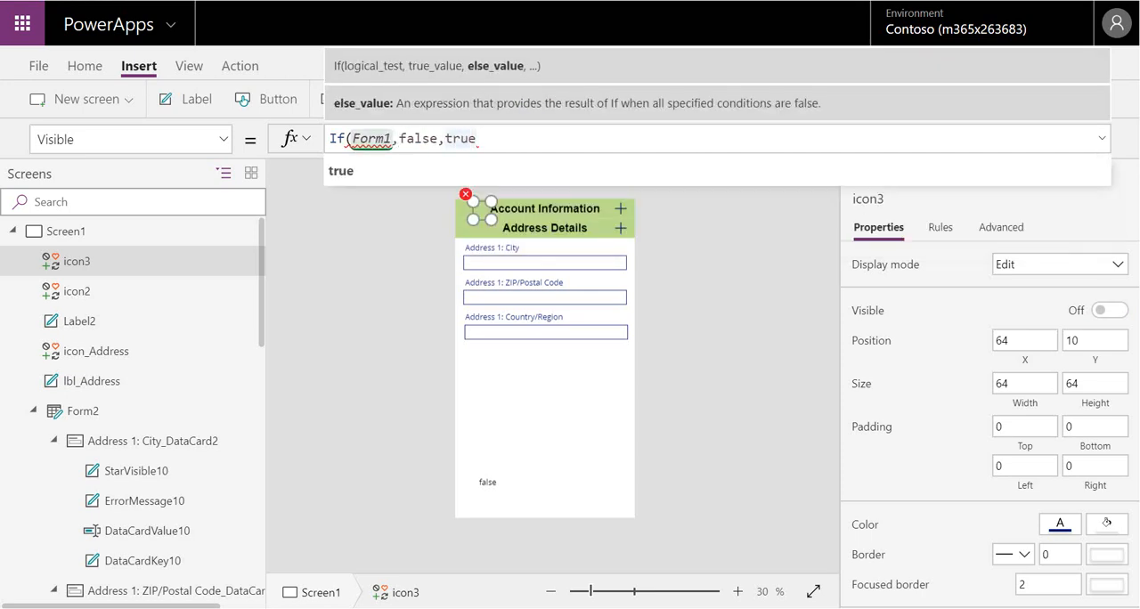
type(",false)")
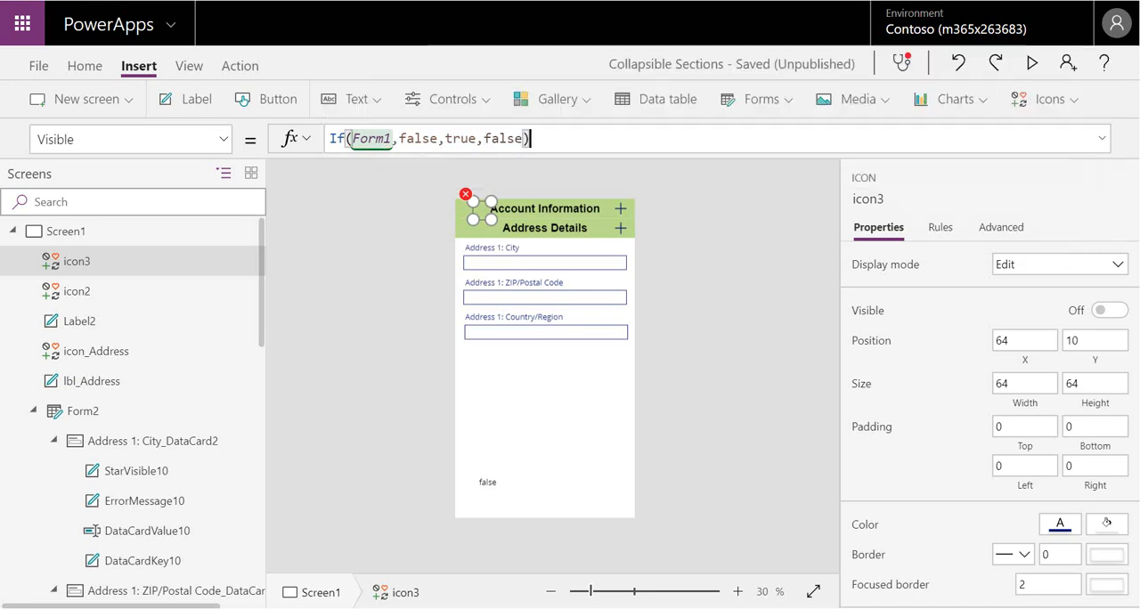
Correct the condition in the Down icon's Visible property so the formula reads If(form1open=false,true,false)
left_click(398, 138)
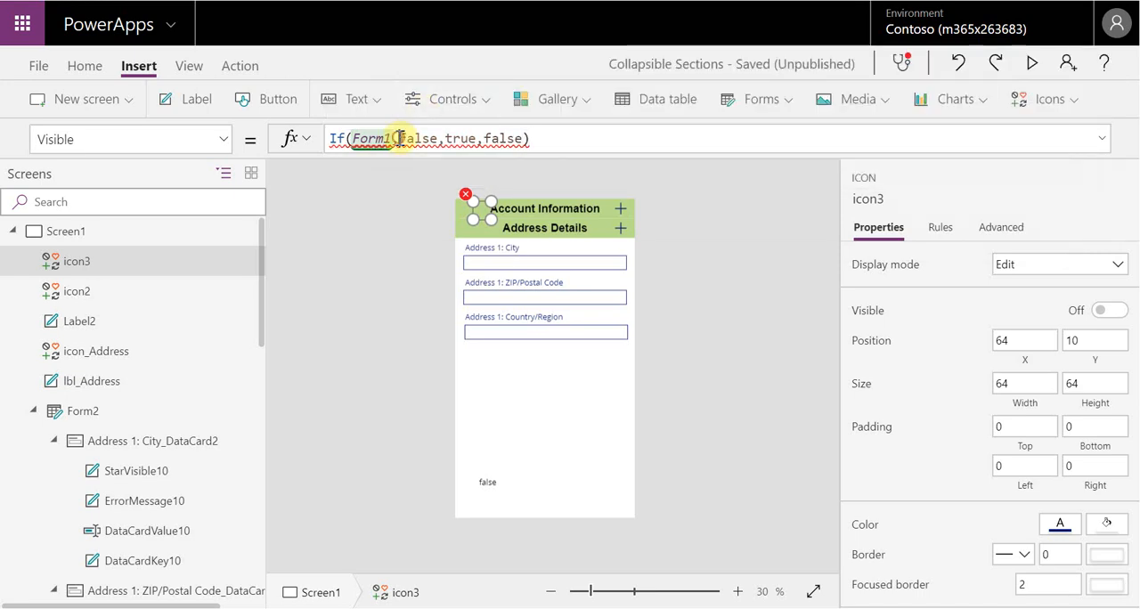
key("BackSpace")
type("=")
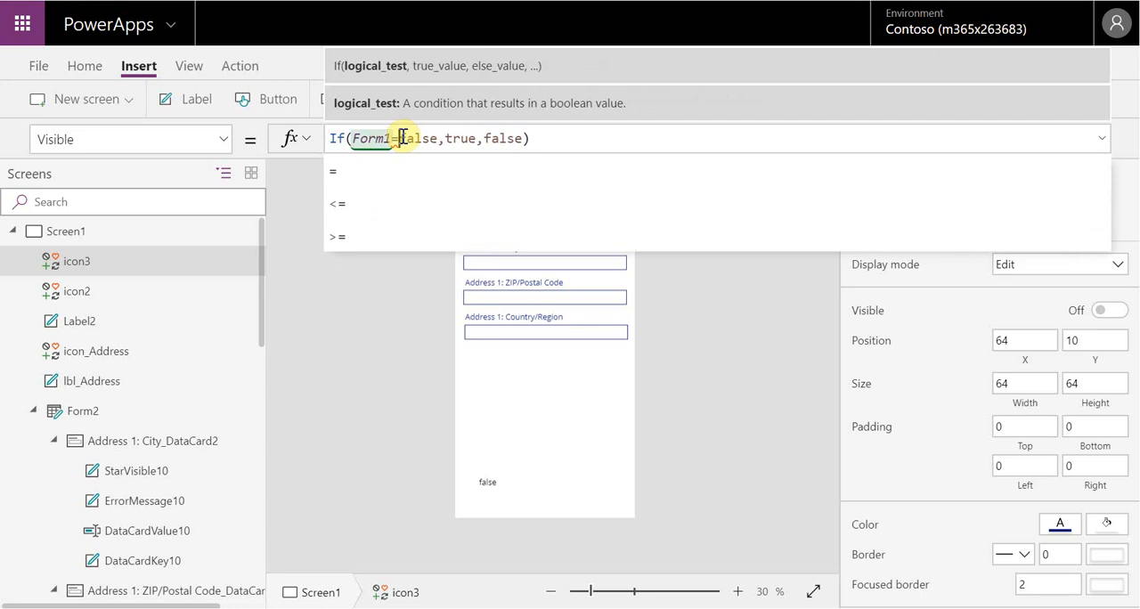
left_click(732, 306)
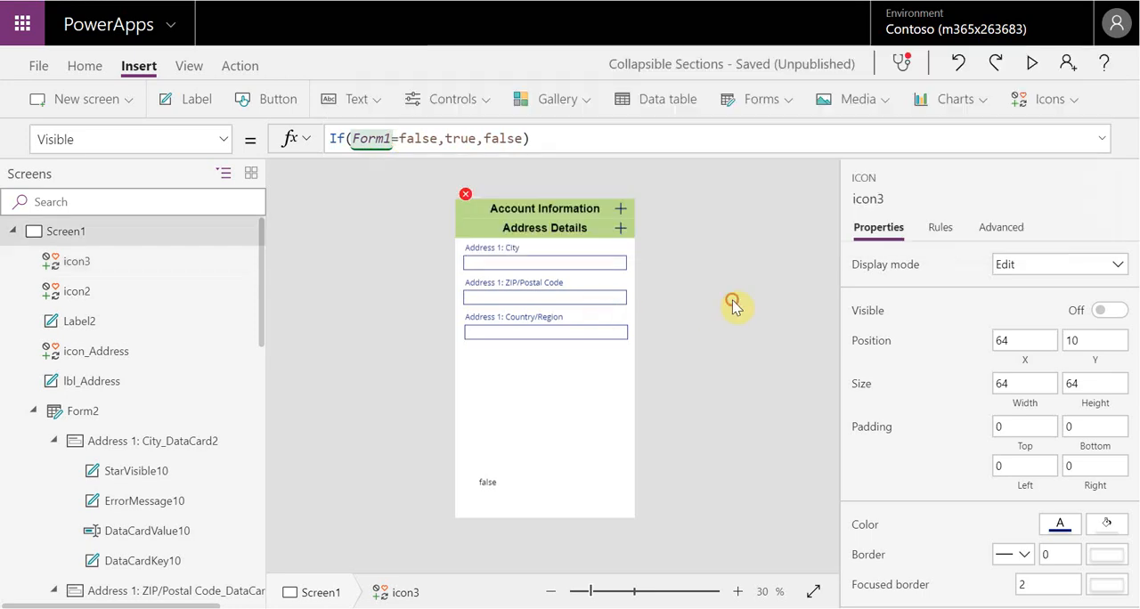
left_click(476, 211)
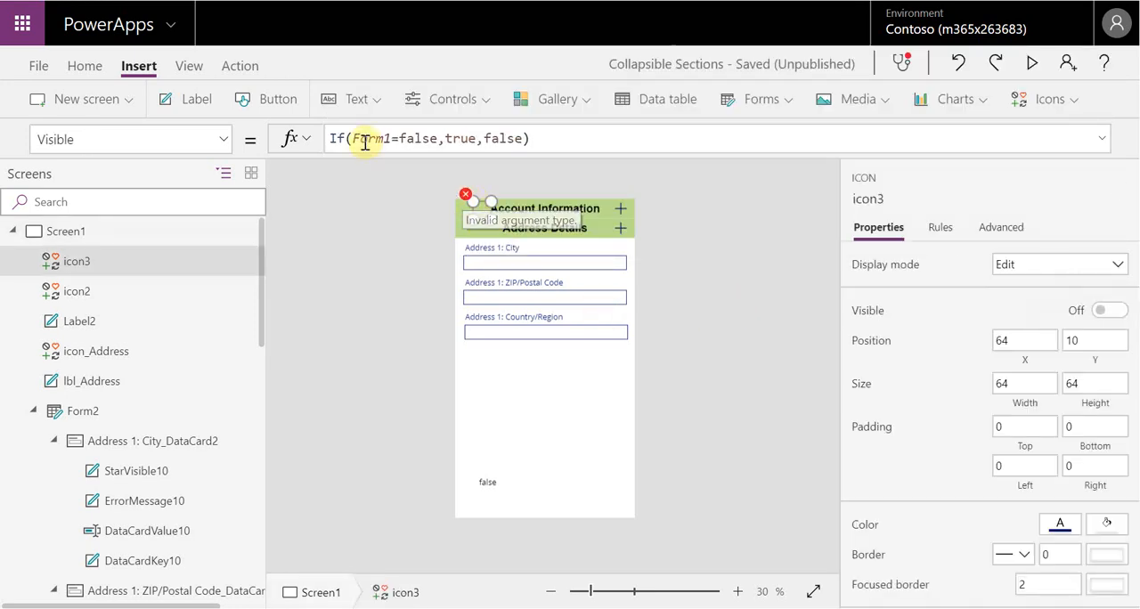
left_click(392, 138)
type("open")
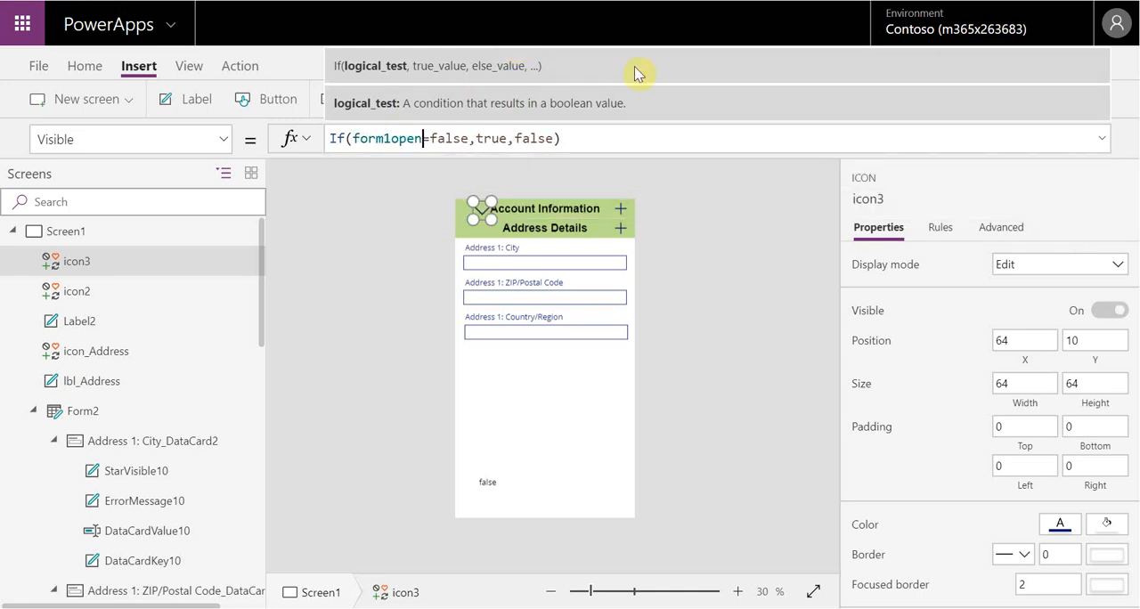
left_click(740, 233)
Preview the app and test expanding and collapsing Account Information with the Down and Up icons, then return to editing
left_click(1032, 62)
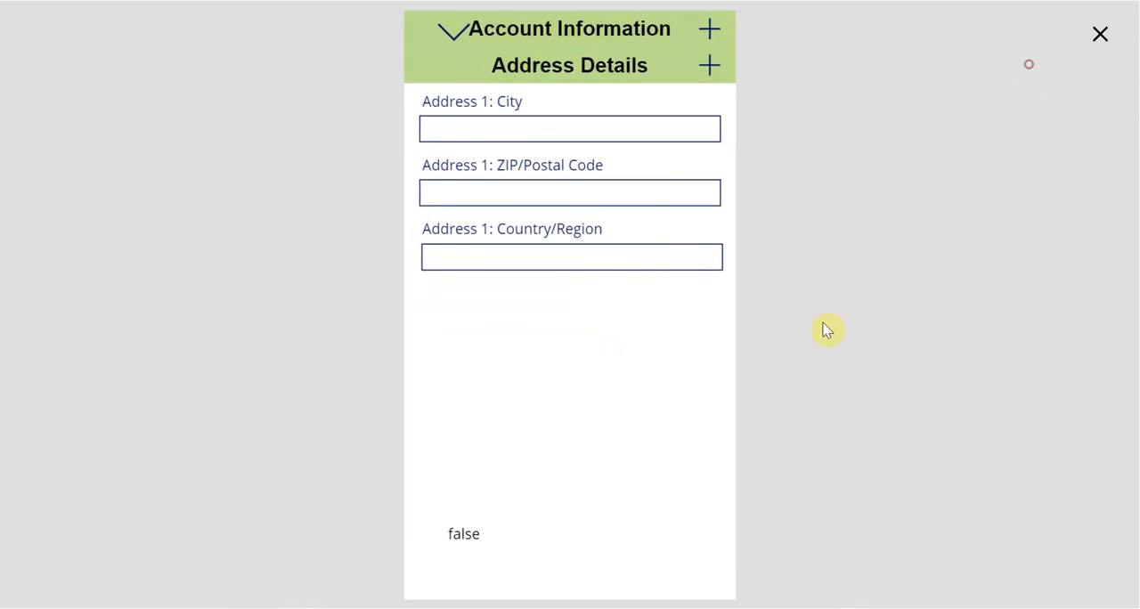
left_click(446, 35)
left_click(445, 33)
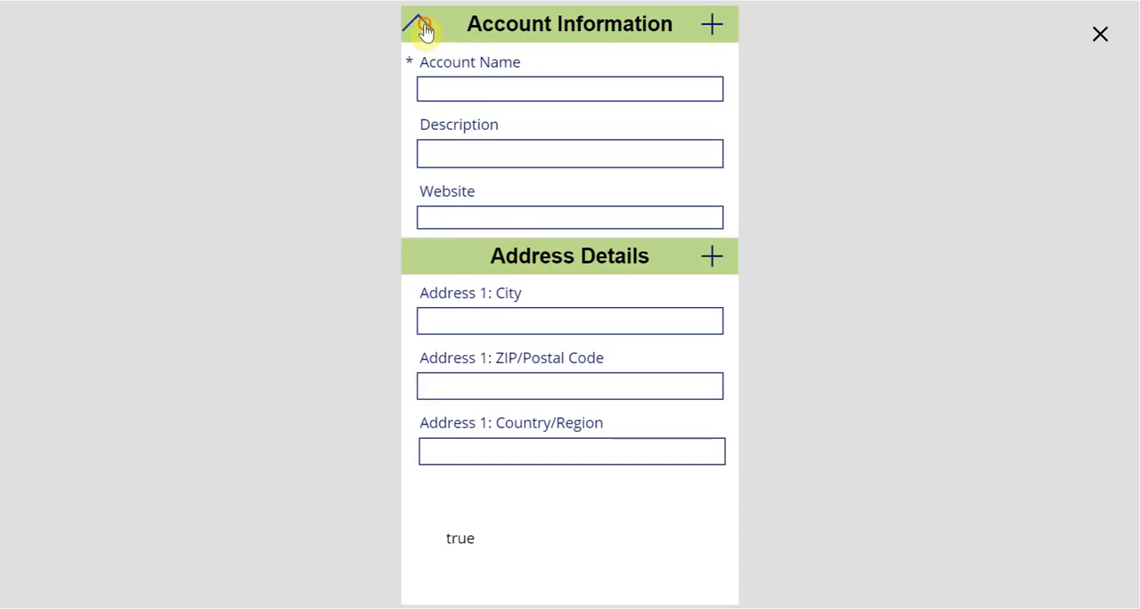
left_click(449, 34)
left_click(418, 25)
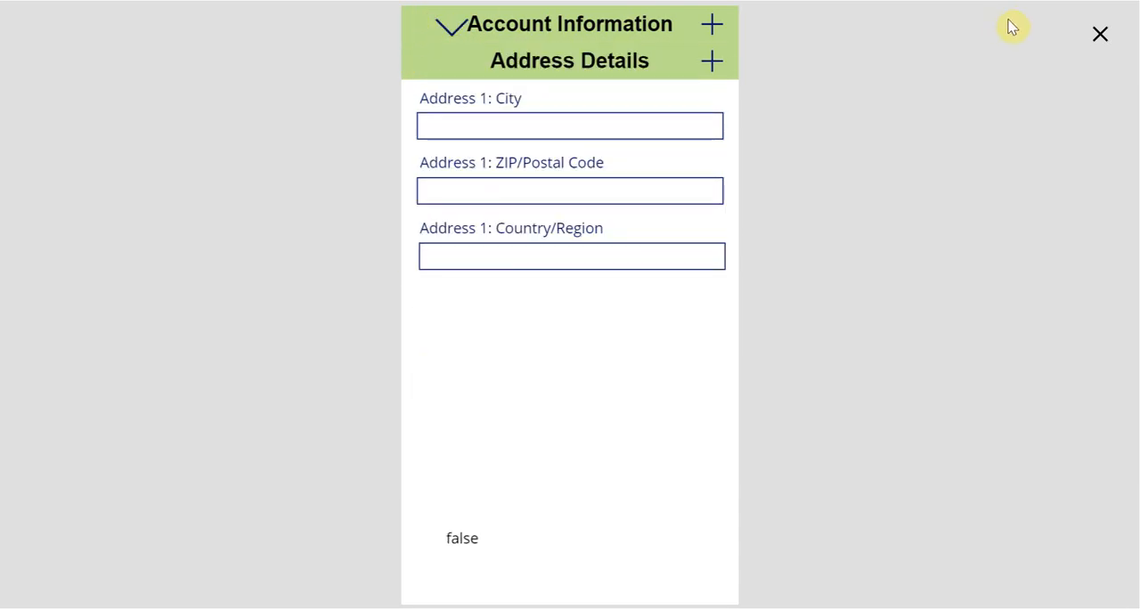
left_click(1101, 35)
left_click(726, 373)
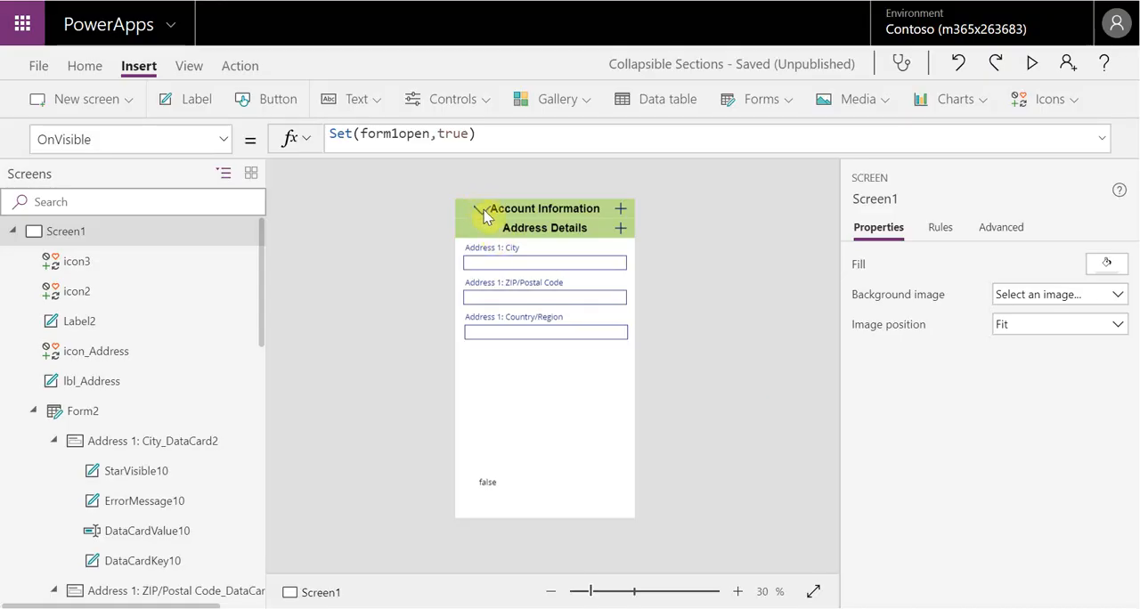
Move the Down icon over the Up icon's place at the start of the Account Information header
left_click(482, 210)
left_click_drag(483, 211, 468, 210)
left_click(691, 239)
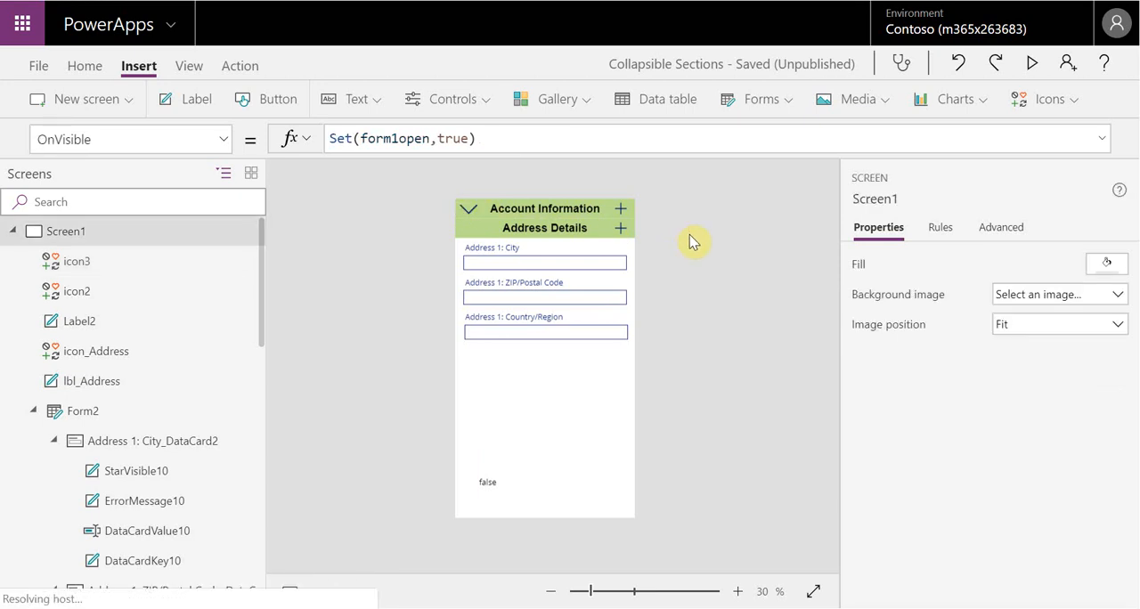
Test toggling the Account Information section repeatedly in preview, leaving it expanded, and save the app
left_click(1035, 66)
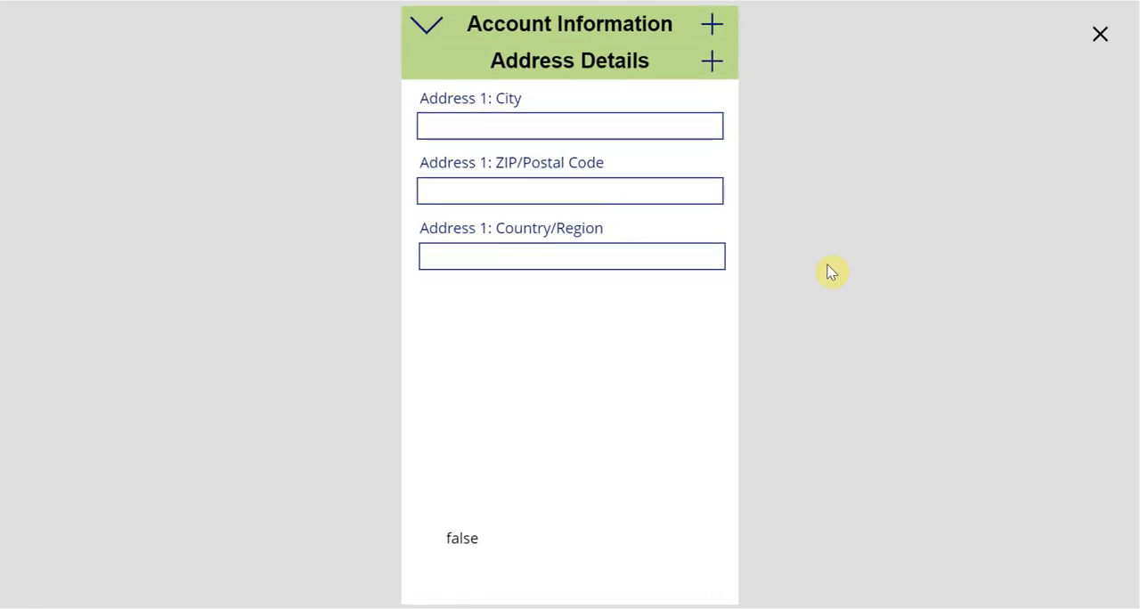
left_click(423, 24)
left_click(420, 25)
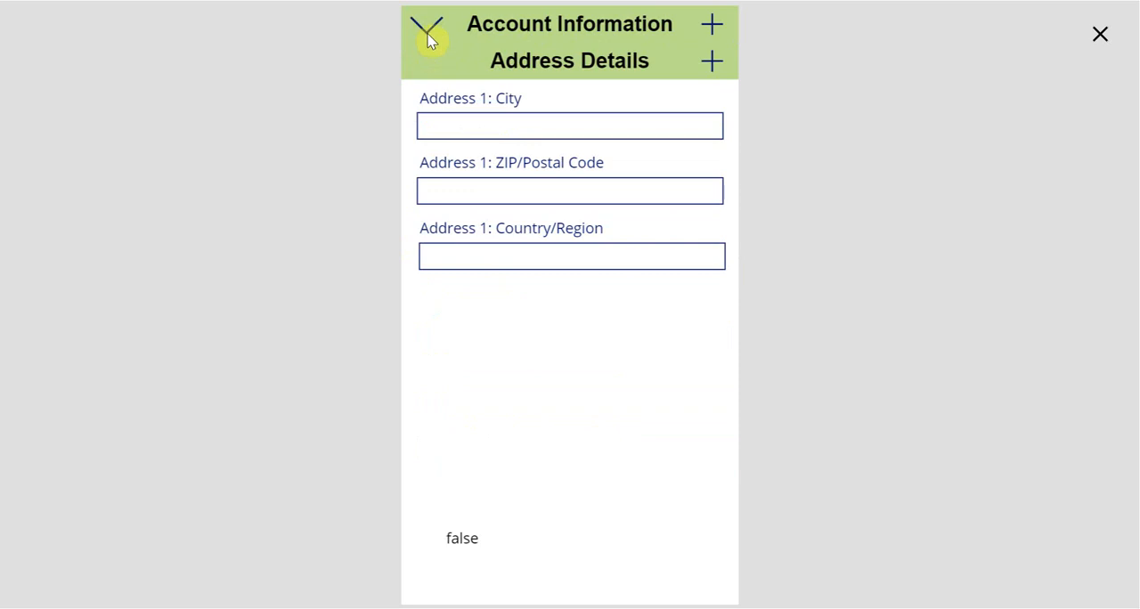
left_click(427, 35)
left_click(434, 35)
left_click(434, 35)
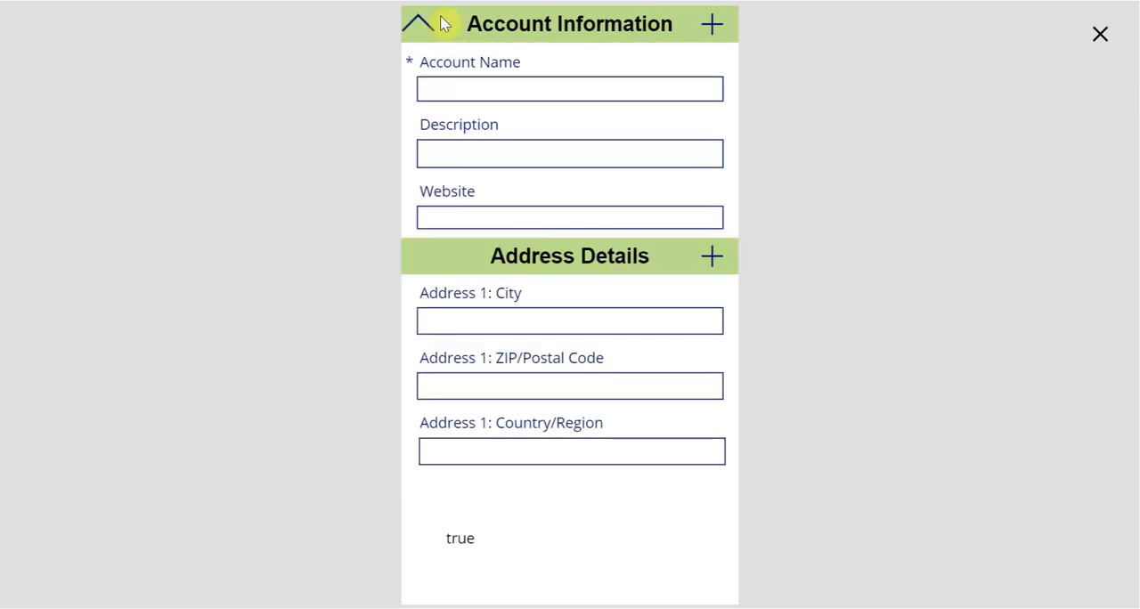
left_click(1106, 39)
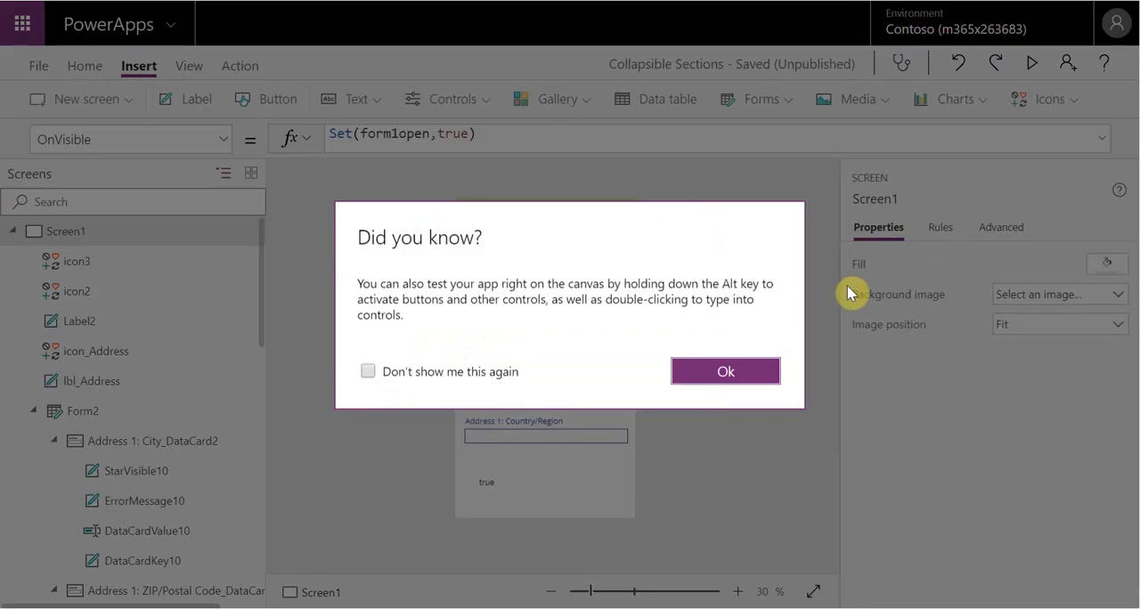
left_click(744, 370)
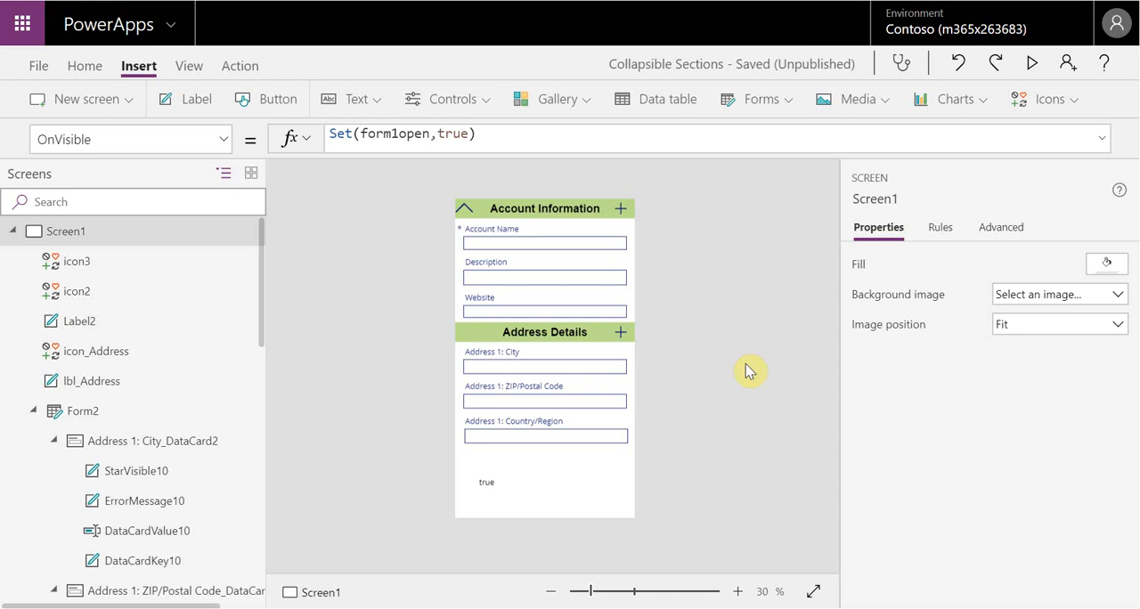
key("ctrl+s")
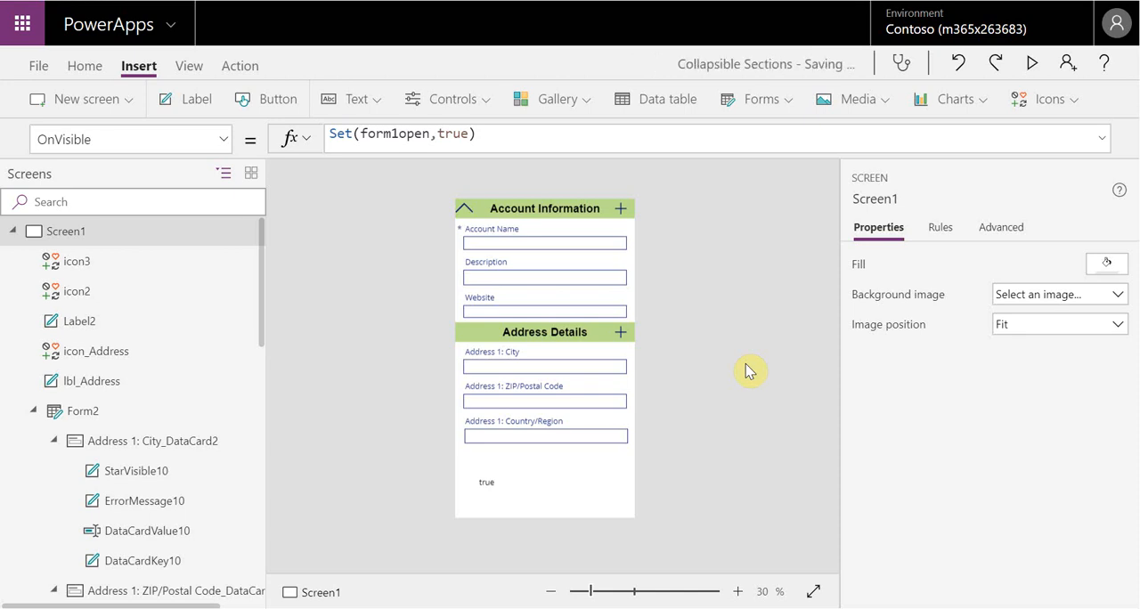